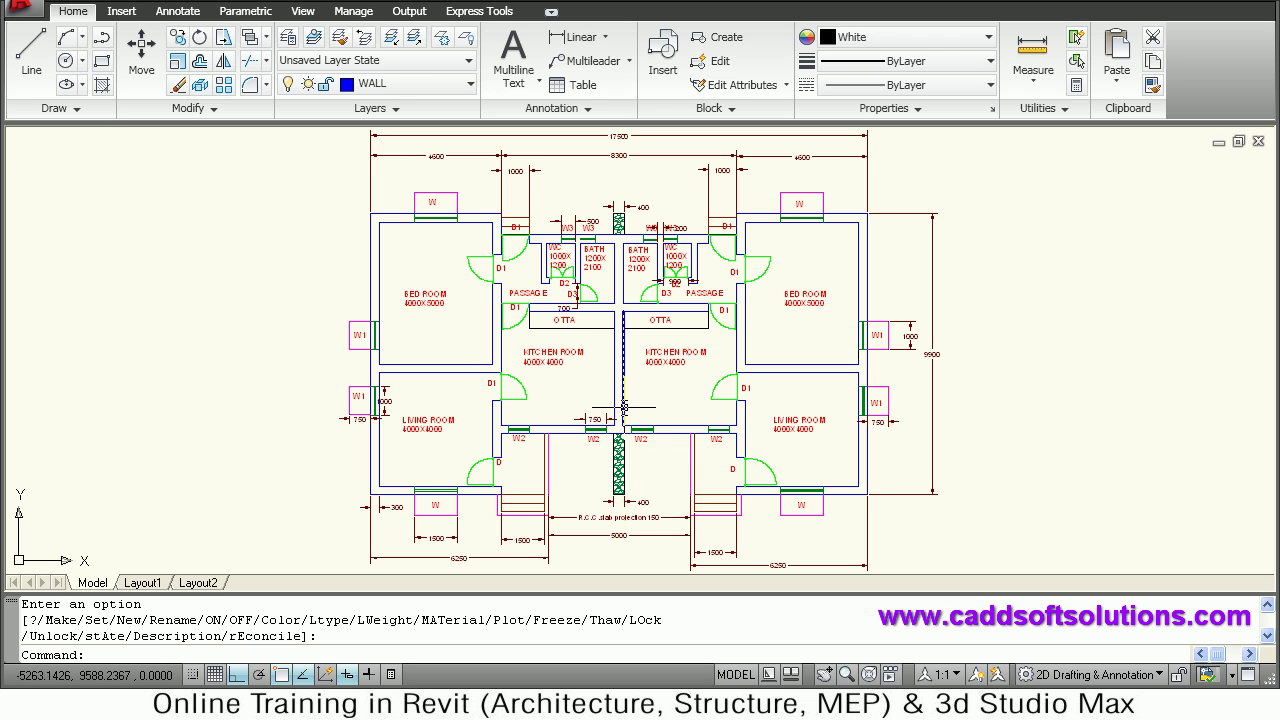
Turn off every layer except WALL, so that only the wall outlines of the floor plan are displayed.
{"action": "scroll", "coordinate": [621, 269], "scroll_direction": "up", "scroll_amount": 2}
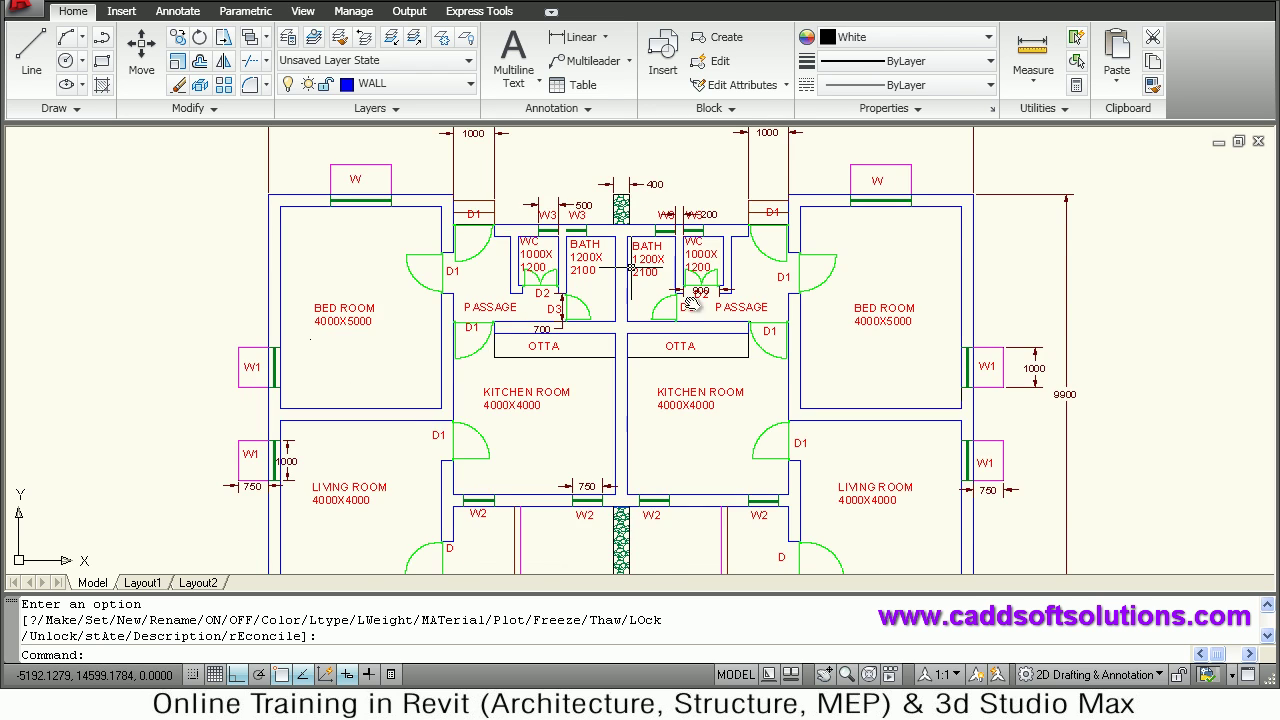
{"action": "middle_click_drag", "start_coordinate": [631, 268], "coordinate": [641, 319]}
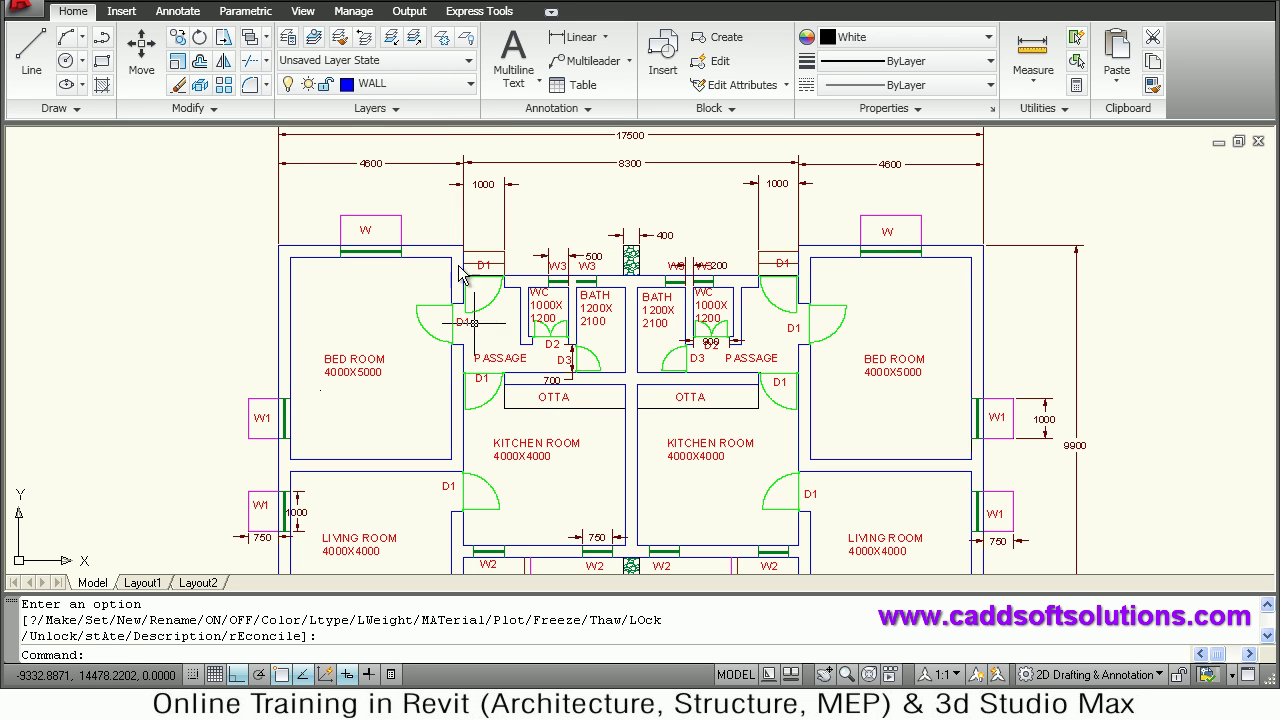
{"action": "left_click", "coordinate": [407, 88]}
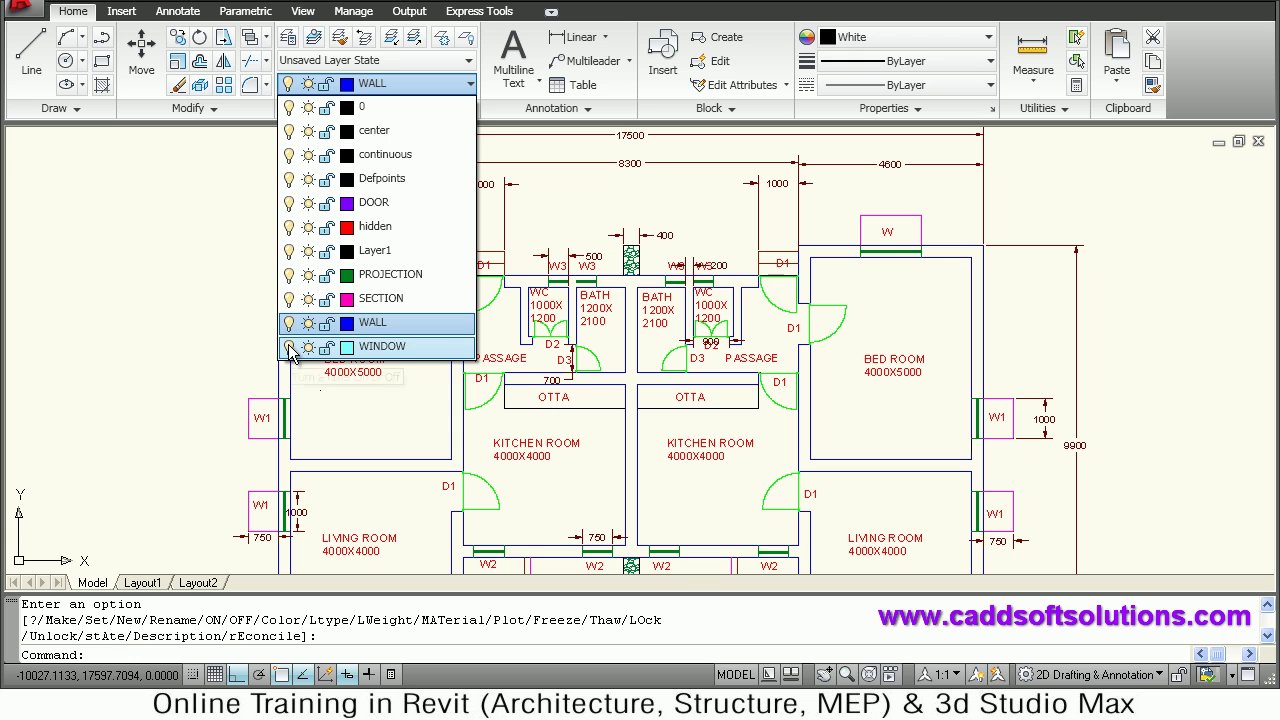
{"action": "left_click", "coordinate": [290, 300]}
{"action": "left_click", "coordinate": [290, 275]}
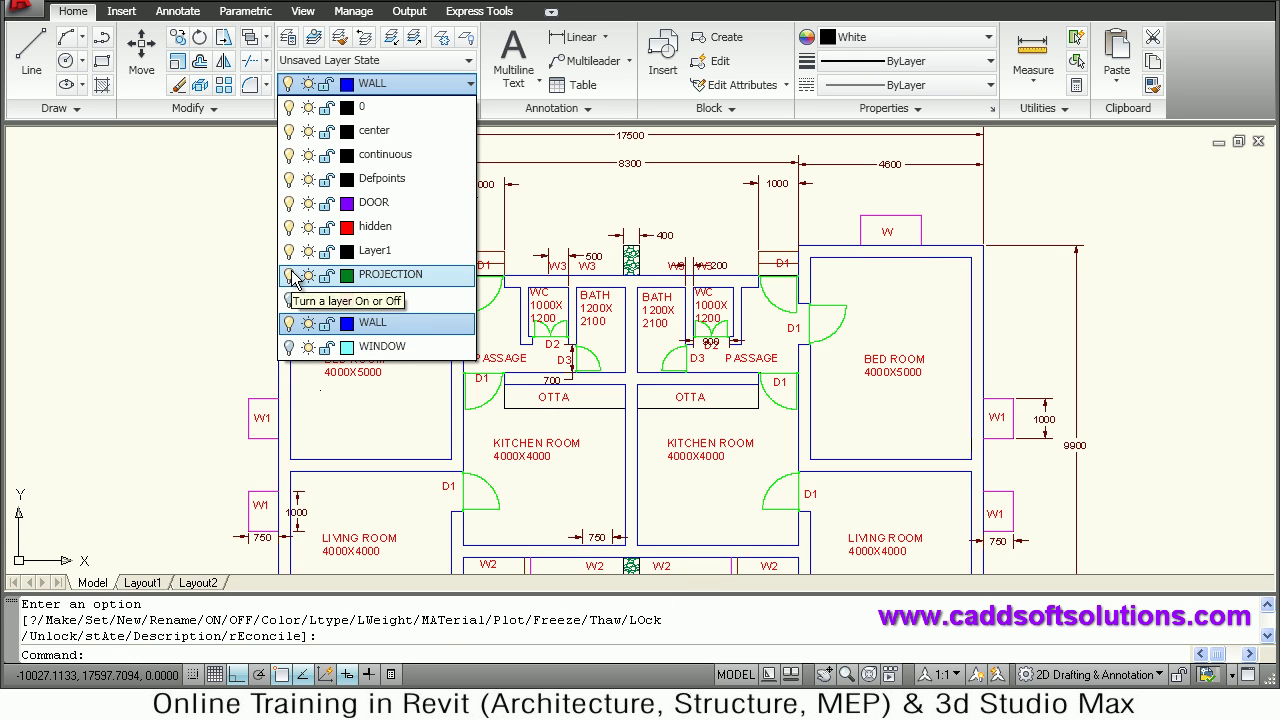
{"action": "left_click", "coordinate": [290, 251]}
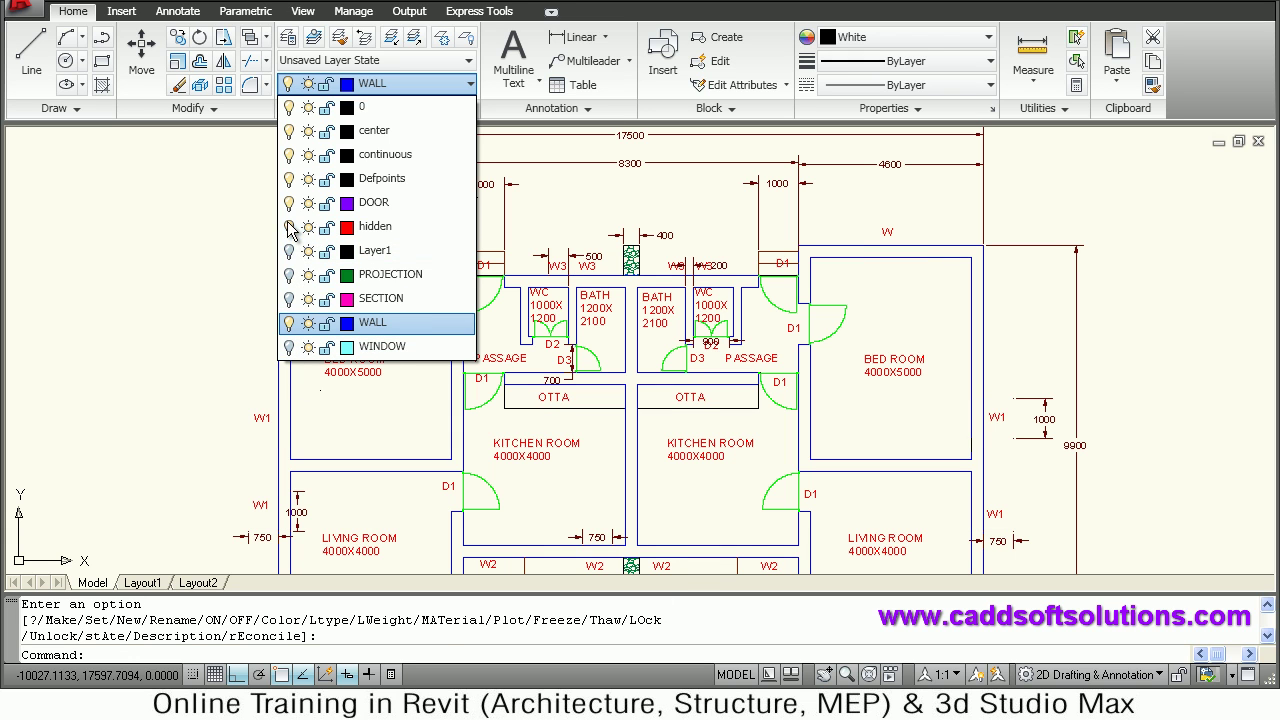
{"action": "left_click", "coordinate": [289, 227]}
{"action": "left_click", "coordinate": [290, 204]}
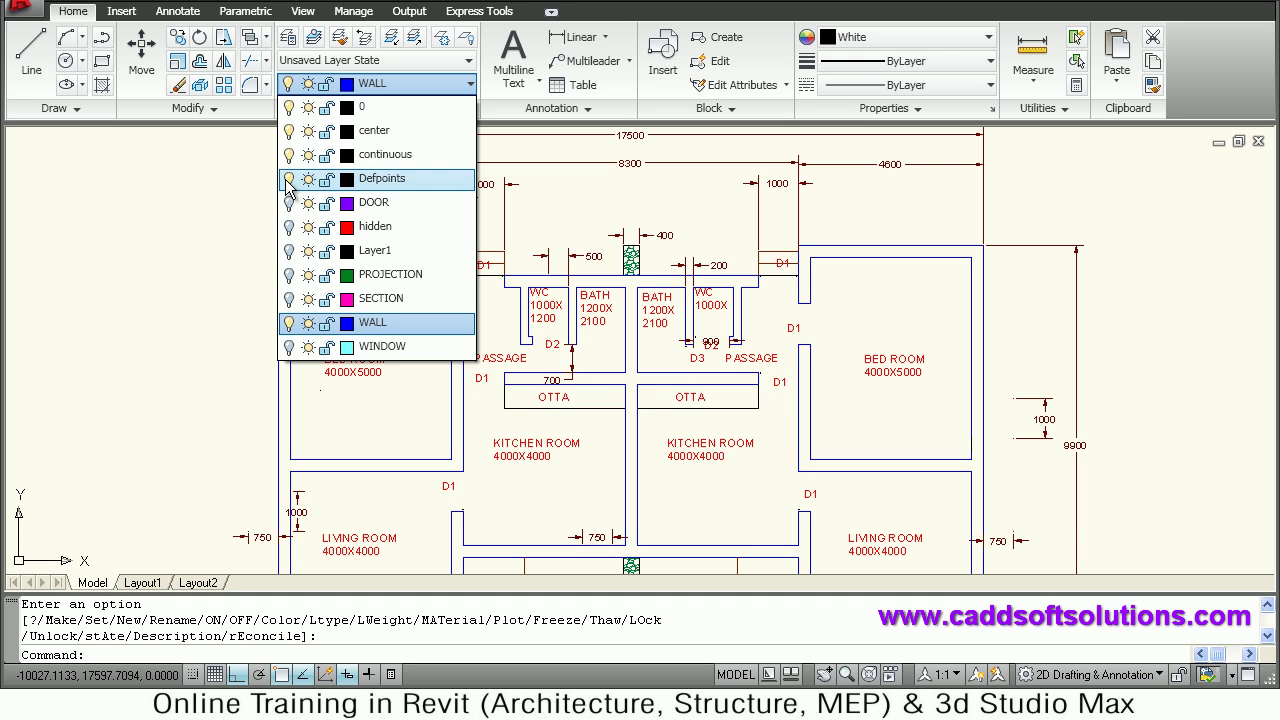
{"action": "left_click", "coordinate": [290, 179]}
{"action": "left_click", "coordinate": [290, 155]}
{"action": "left_click", "coordinate": [290, 131]}
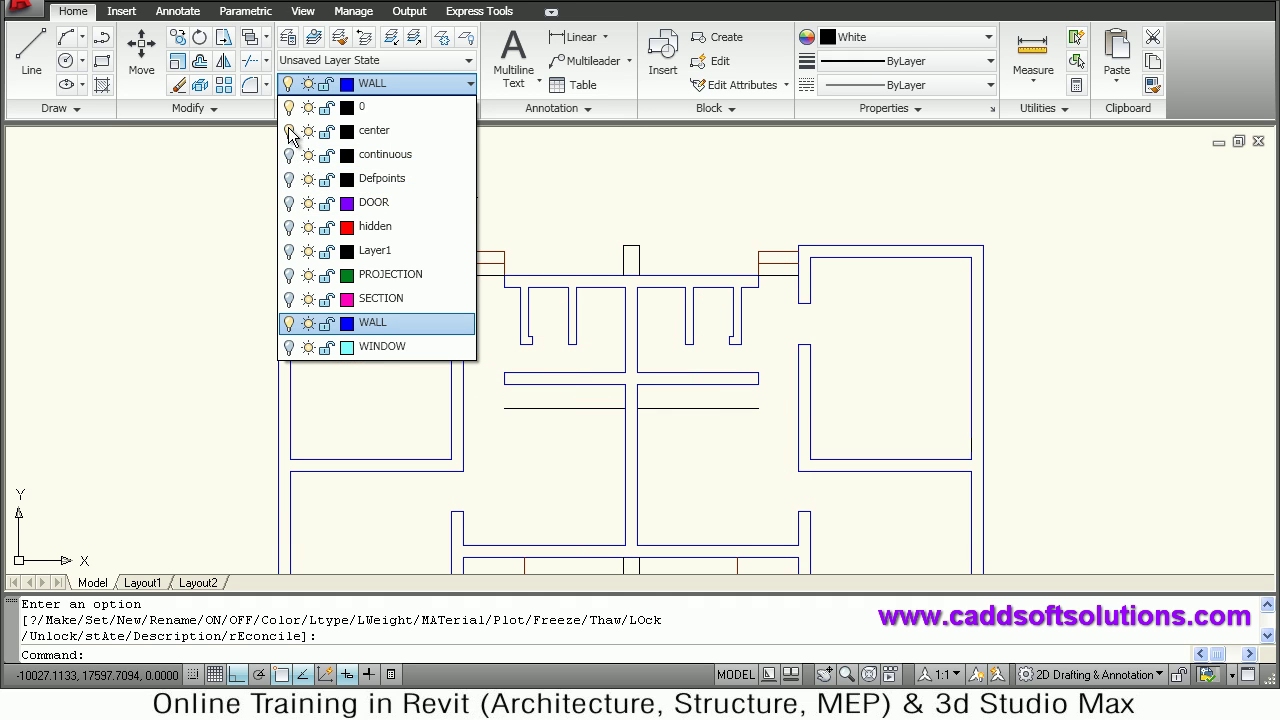
{"action": "left_click", "coordinate": [290, 108]}
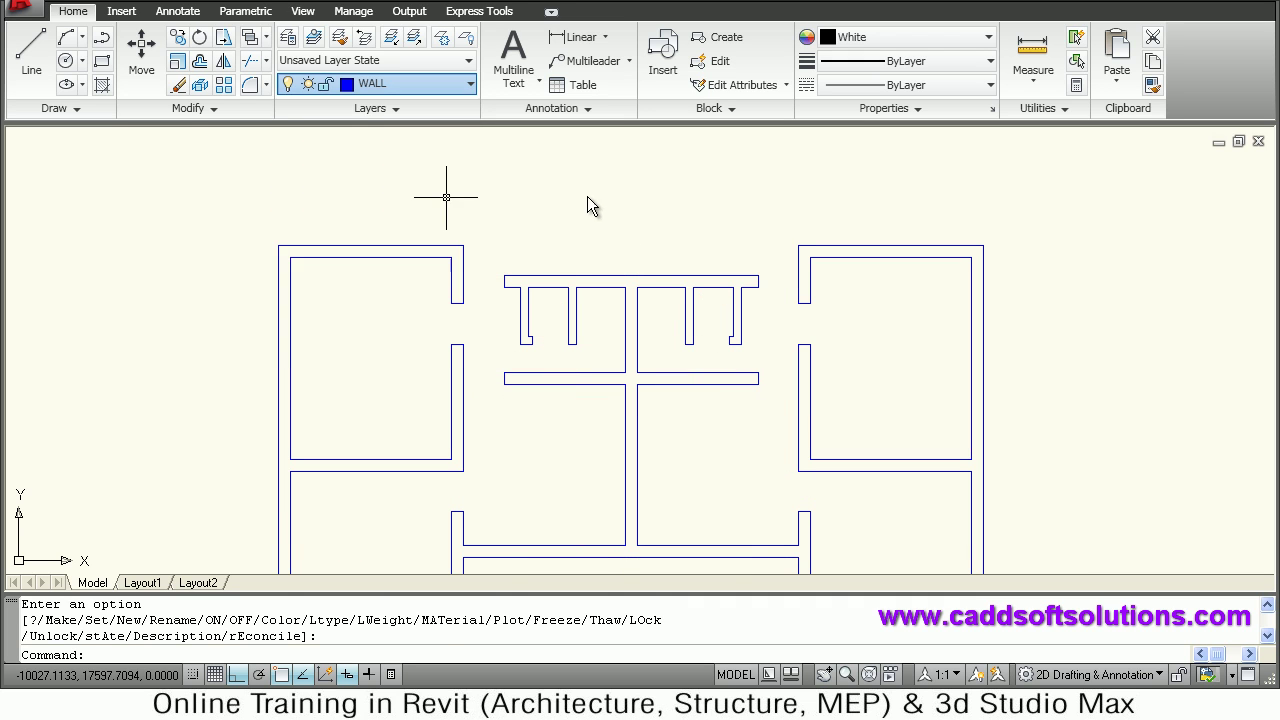
{"action": "scroll", "coordinate": [730, 322], "scroll_direction": "down", "scroll_amount": 2}
{"action": "middle_click_drag", "start_coordinate": [730, 322], "coordinate": [703, 294]}
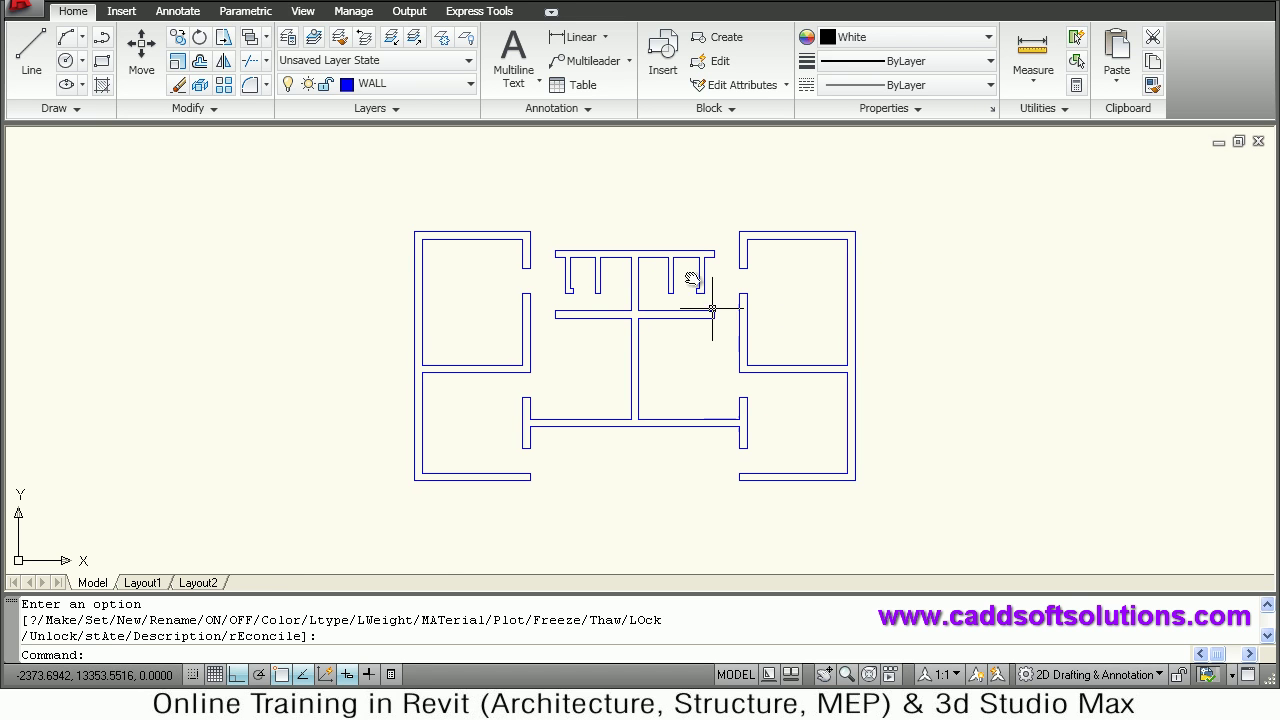
Switch to the 3D Modeling workspace and close the tool palettes.
{"action": "left_click", "coordinate": [1125, 675]}
{"action": "left_click", "coordinate": [979, 705]}
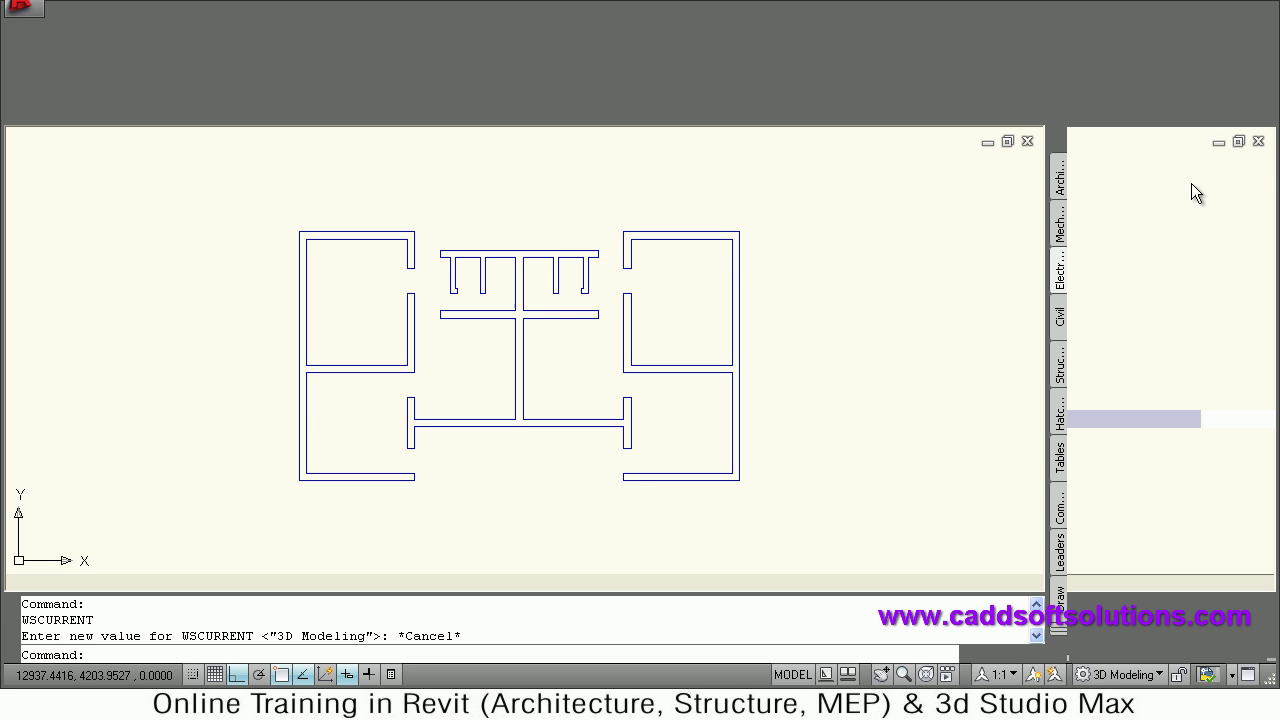
{"action": "left_click", "coordinate": [1264, 139]}
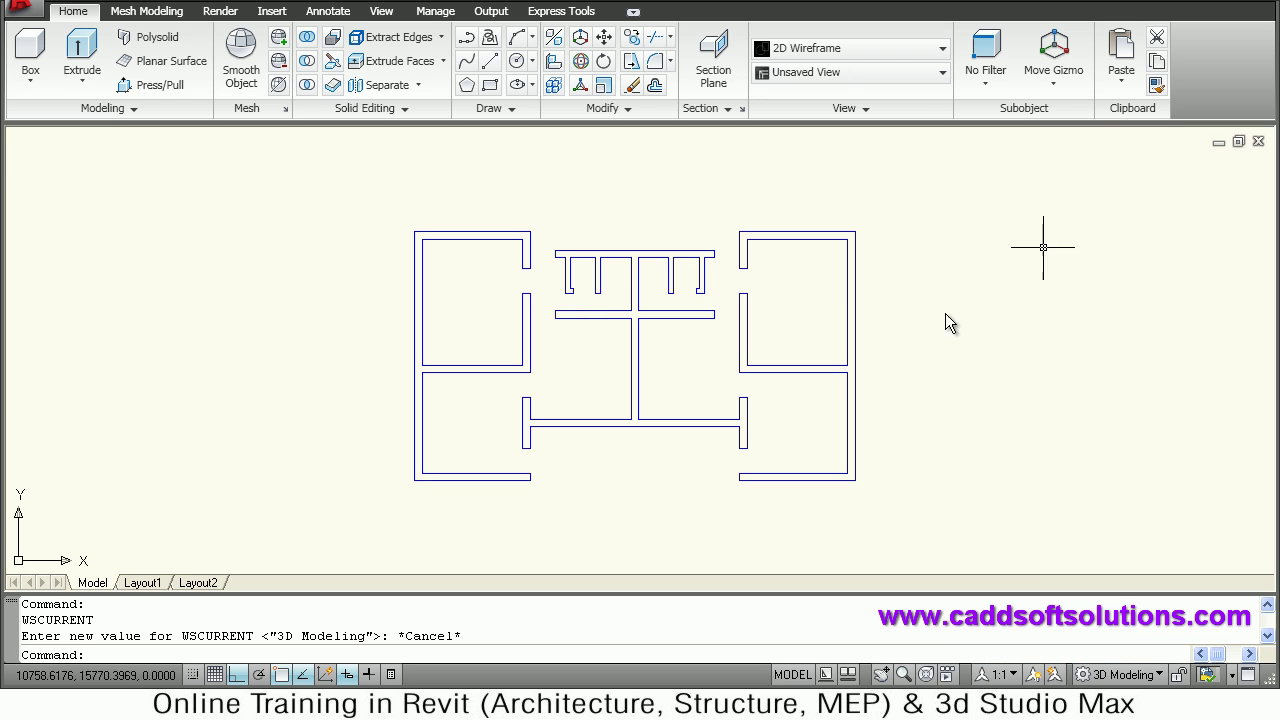
Set the floor plan's view to SE Isometric.
{"action": "left_click", "coordinate": [840, 80]}
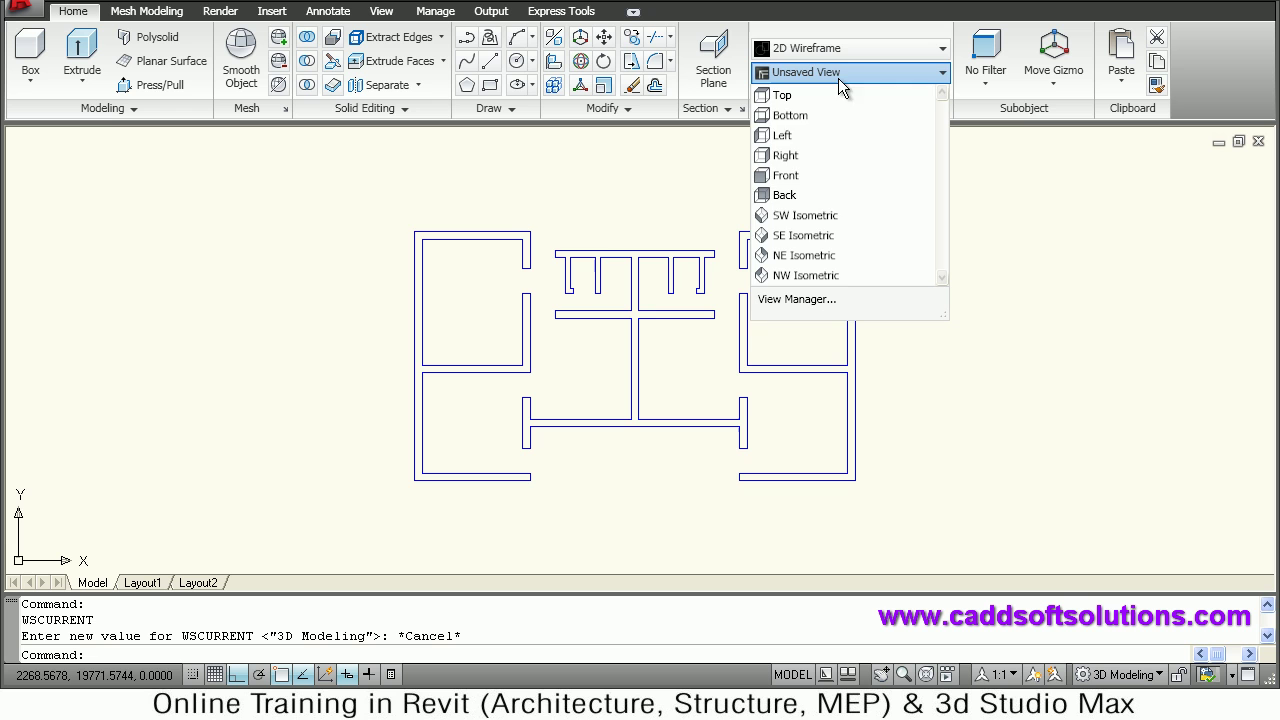
{"action": "left_click", "coordinate": [824, 238]}
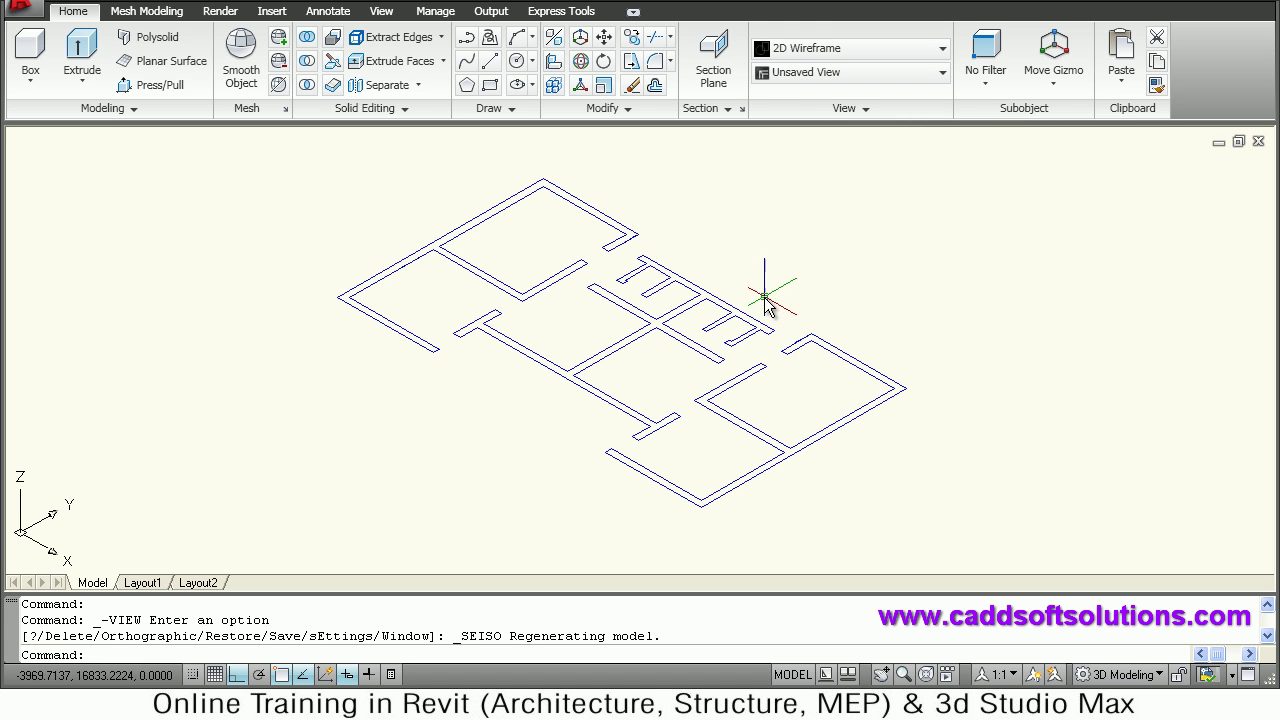
{"action": "middle_click_drag", "start_coordinate": [800, 286], "coordinate": [771, 291]}
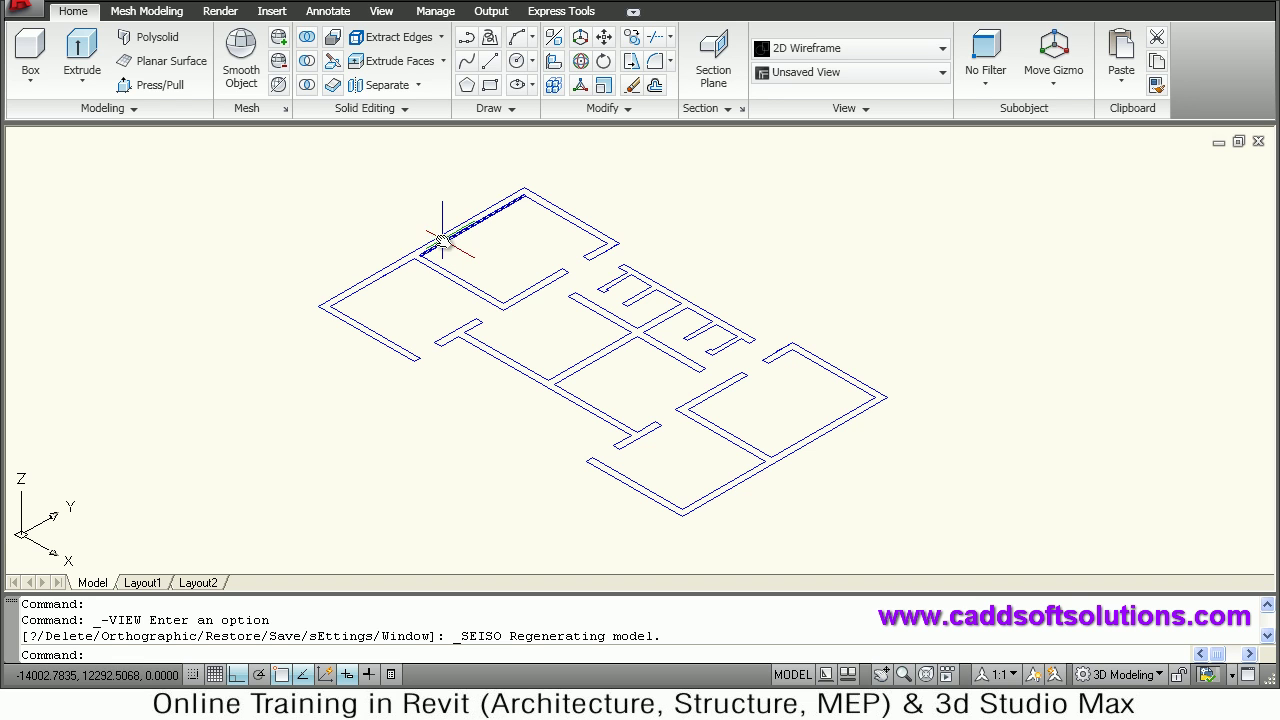
{"action": "middle_click_drag", "start_coordinate": [503, 251], "coordinate": [502, 260]}
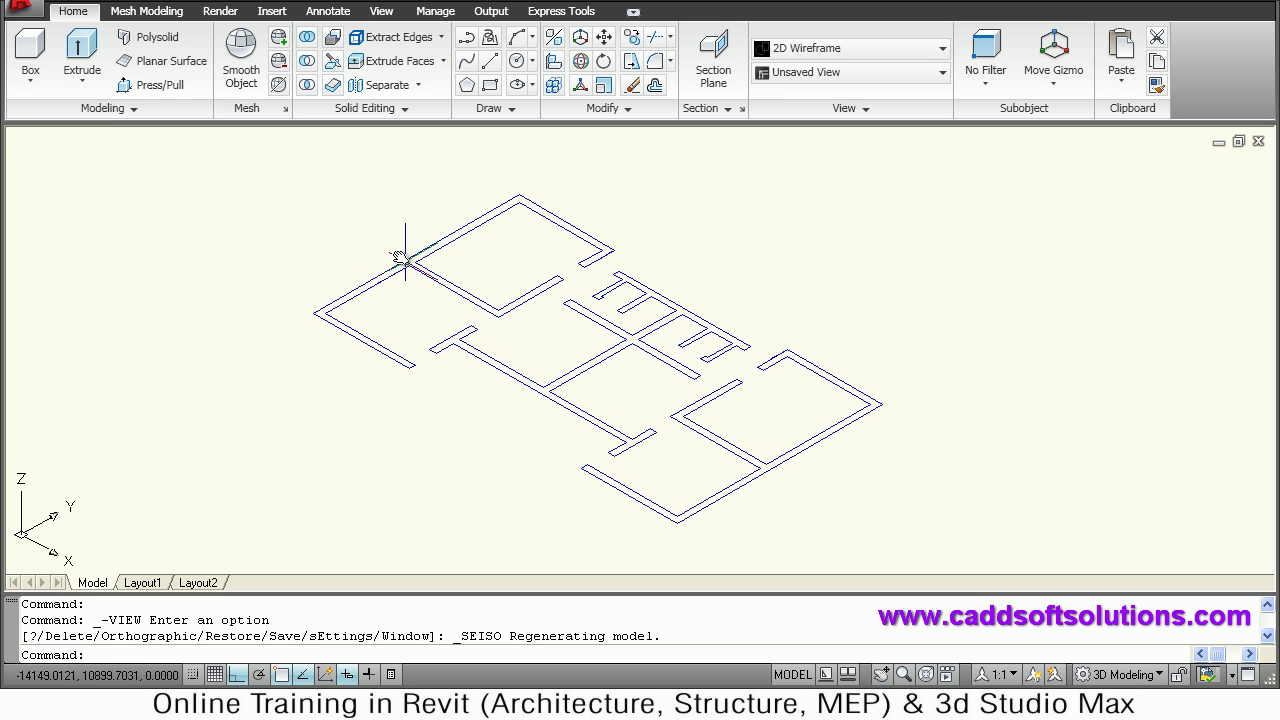
Raise the three closed wall outlines of the plan to a height of 3000 with Press/Pull.
{"action": "left_click", "coordinate": [157, 87]}
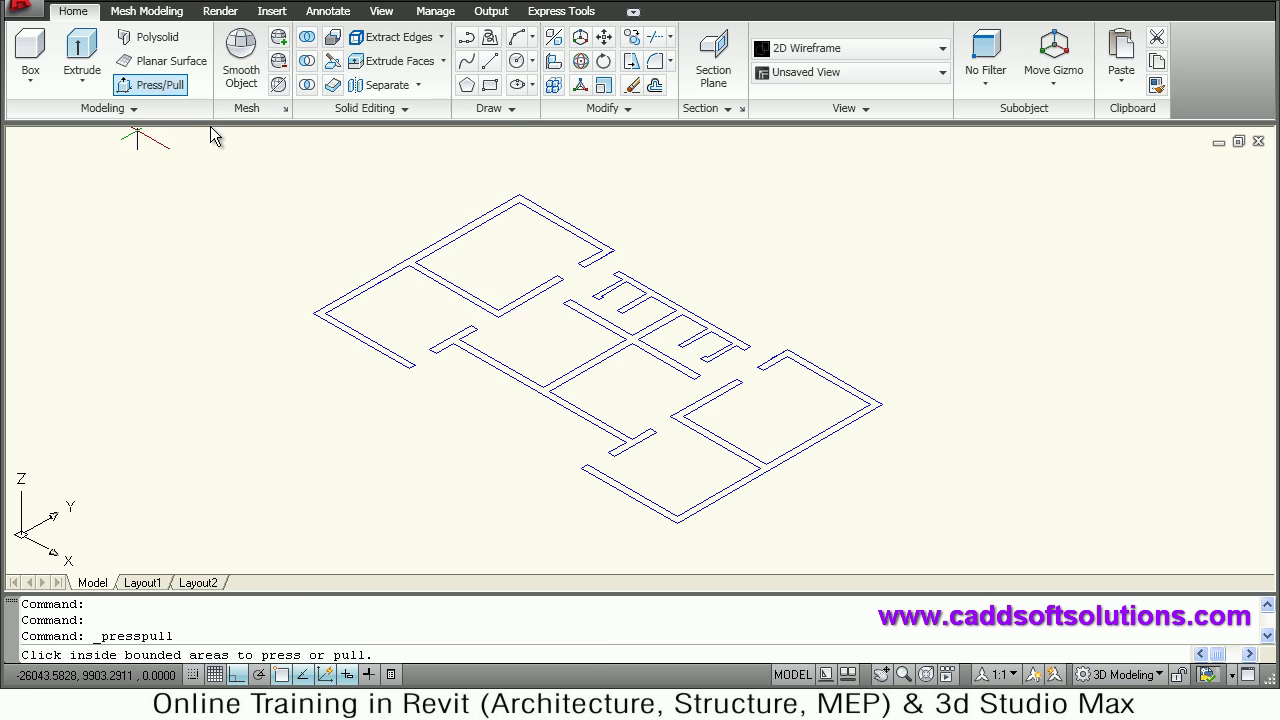
{"action": "left_click", "coordinate": [344, 301]}
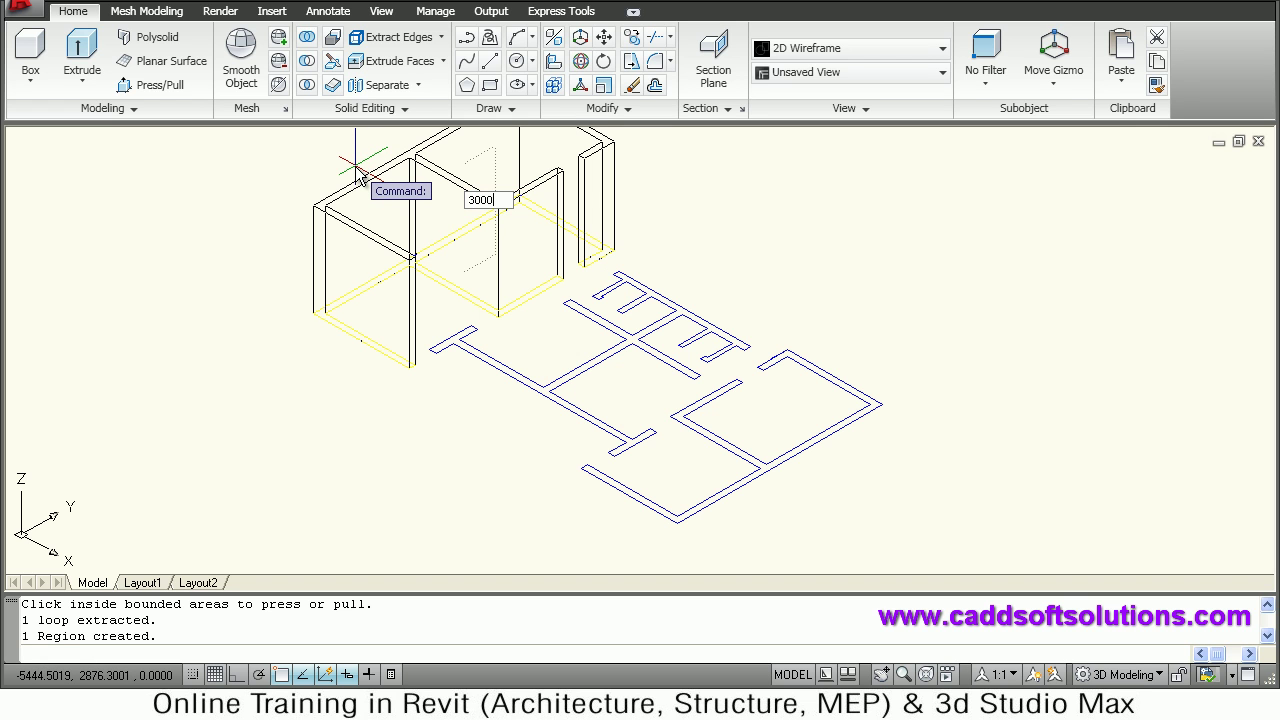
{"action": "key", "text": "Return"}
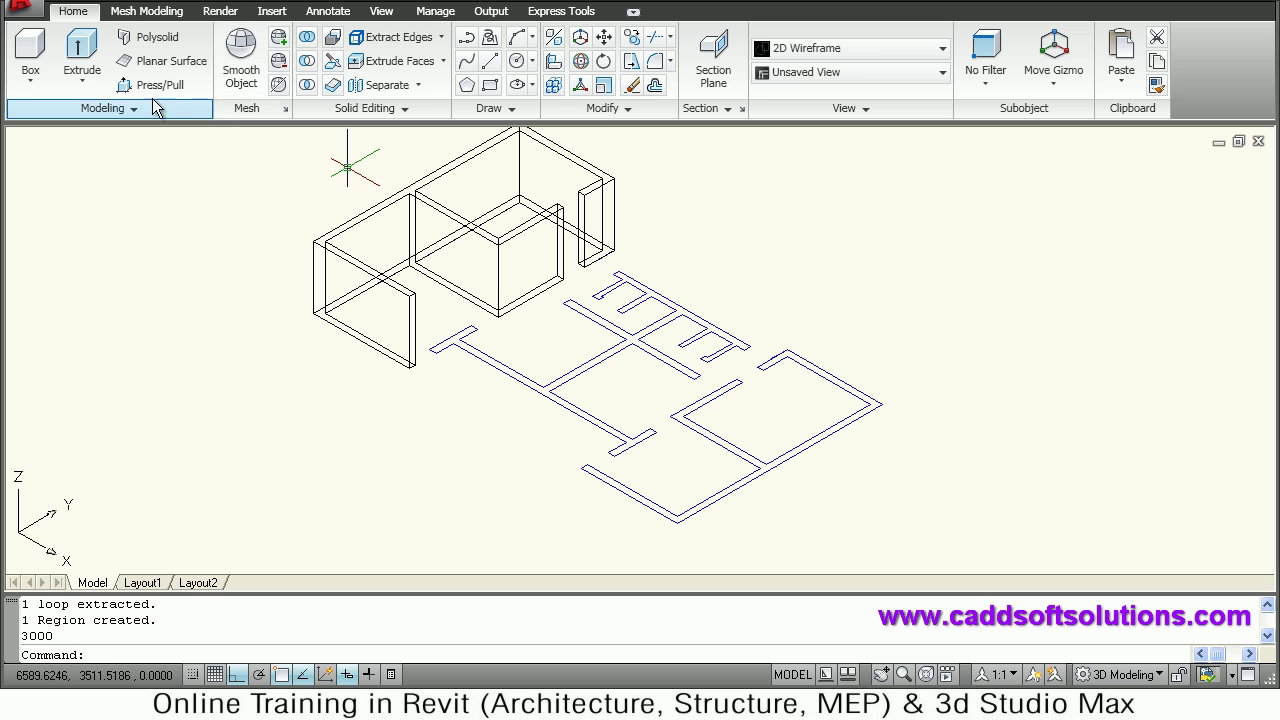
{"action": "left_click", "coordinate": [150, 85]}
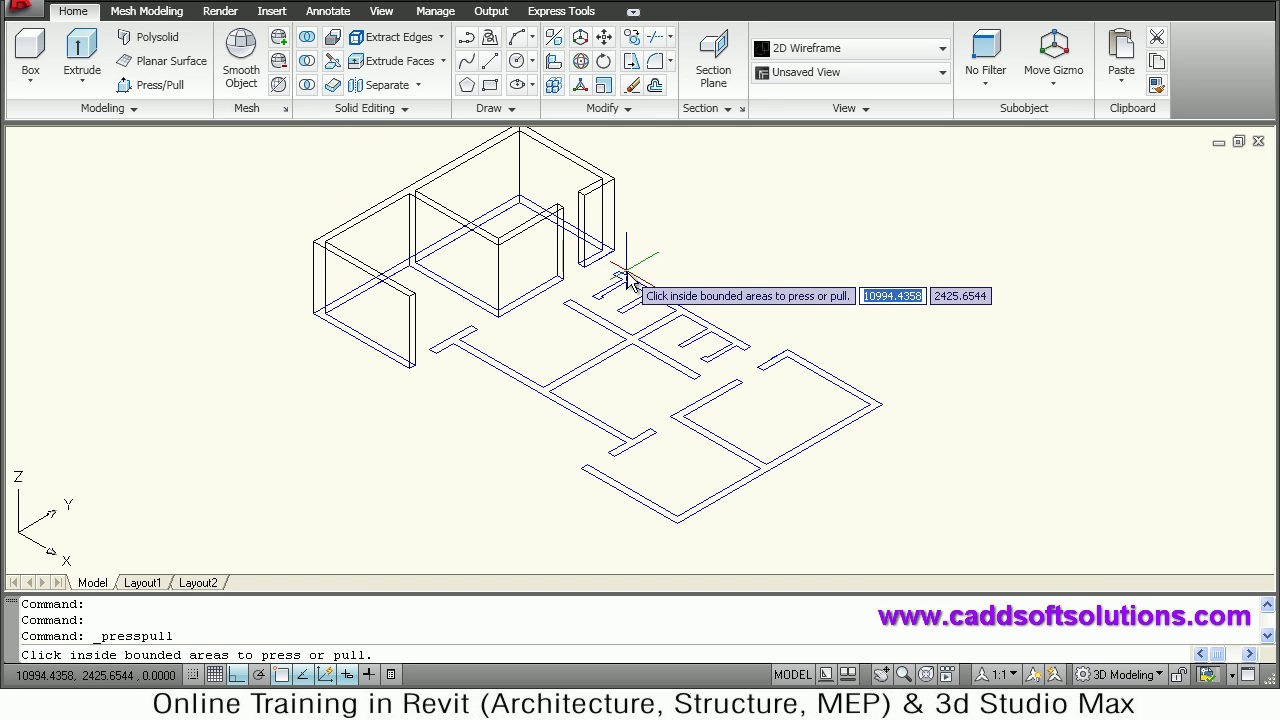
{"action": "left_click", "coordinate": [627, 282]}
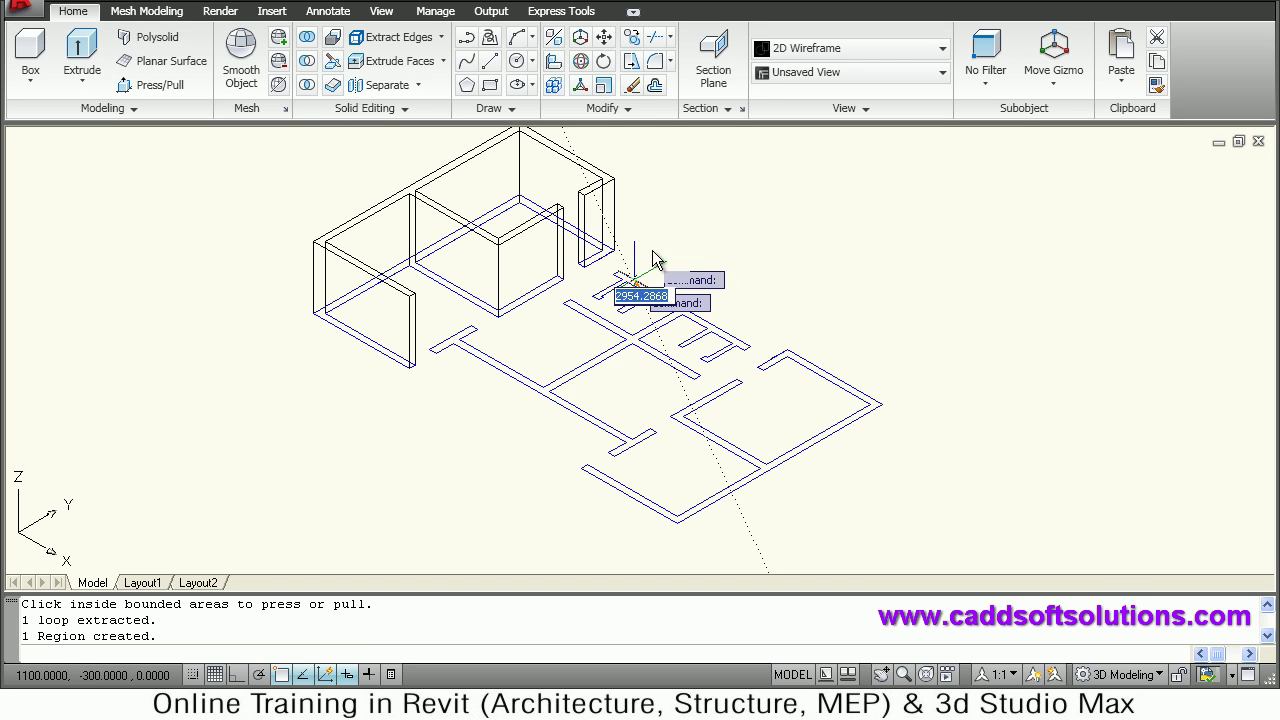
{"action": "type", "text": "3000"}
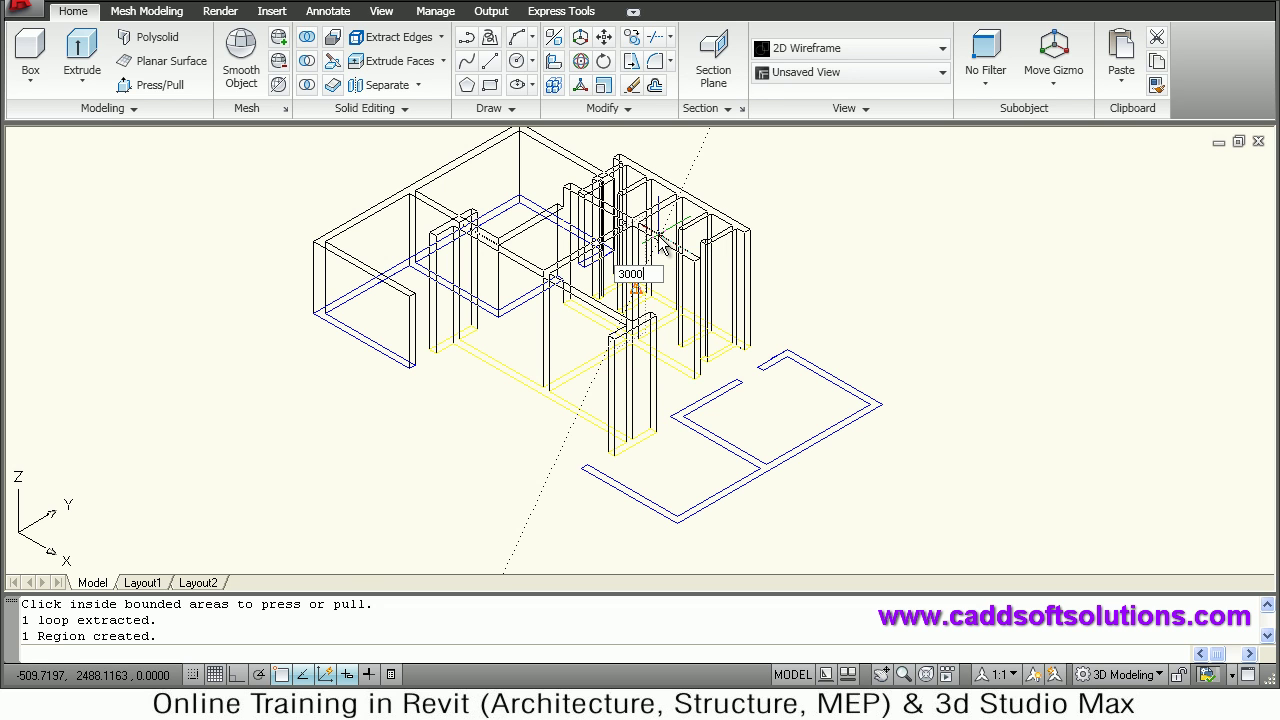
{"action": "key", "text": "Return"}
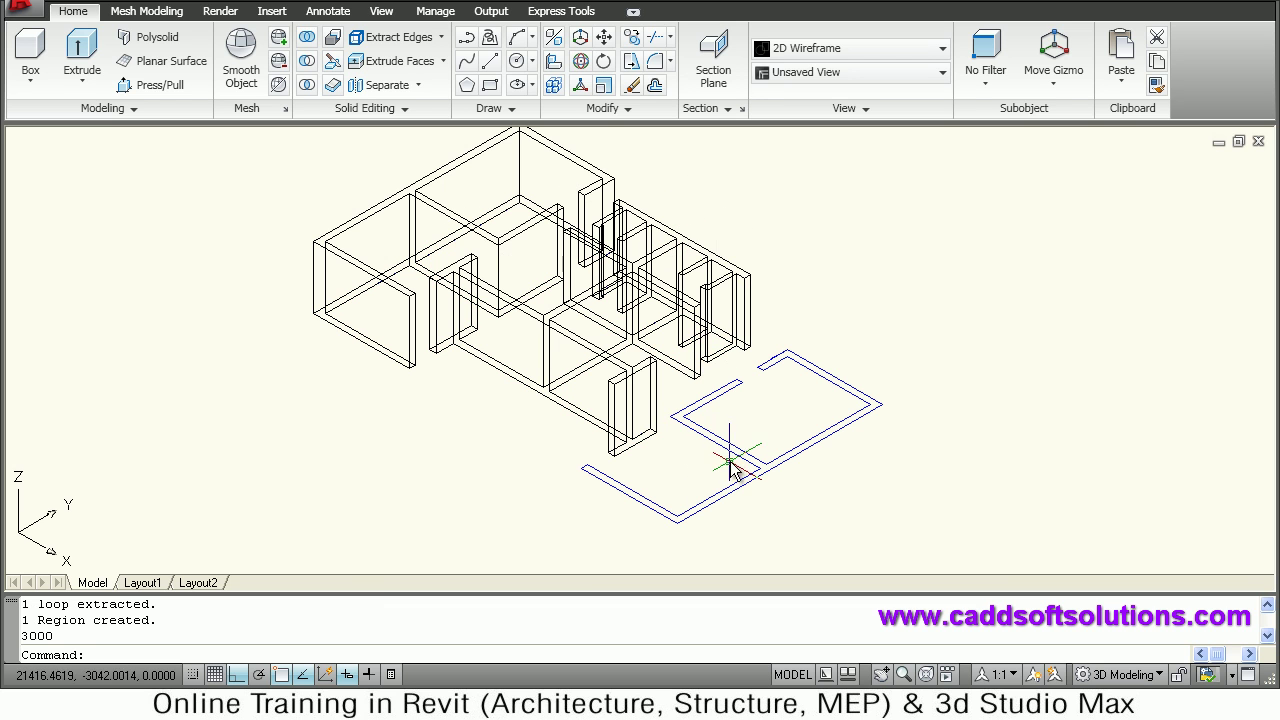
{"action": "key", "text": "Return"}
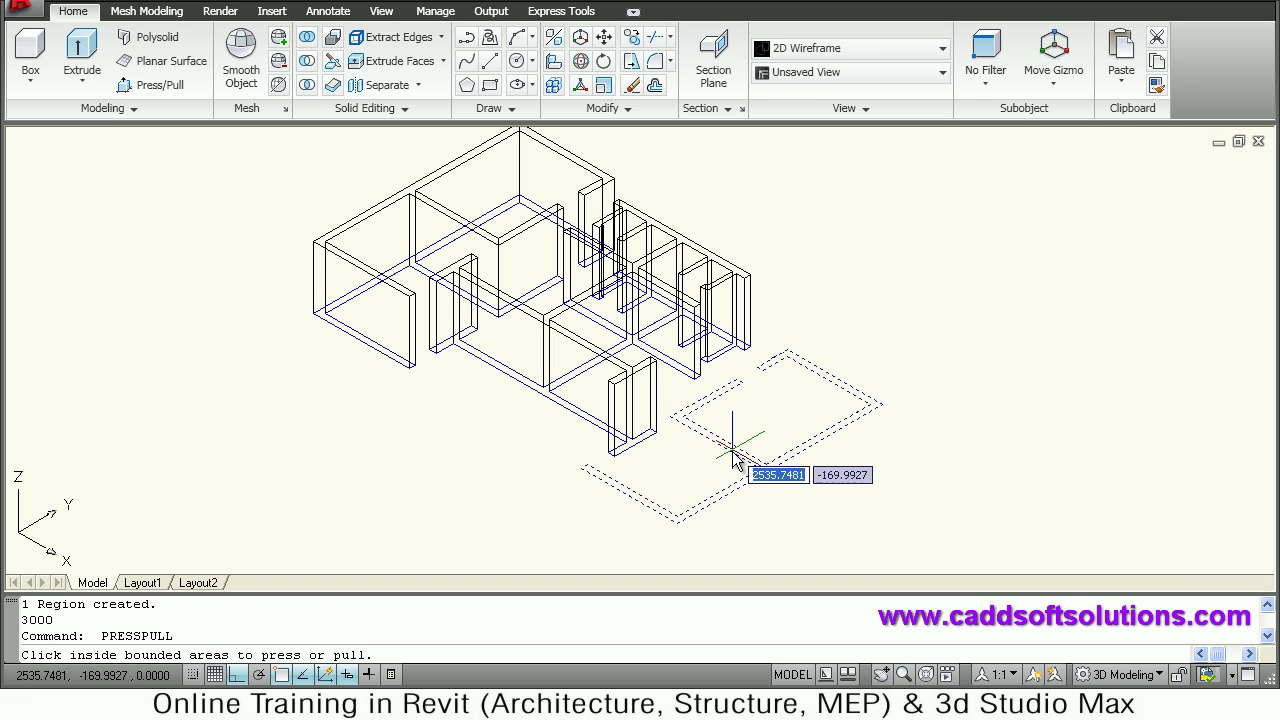
{"action": "left_click", "coordinate": [733, 458]}
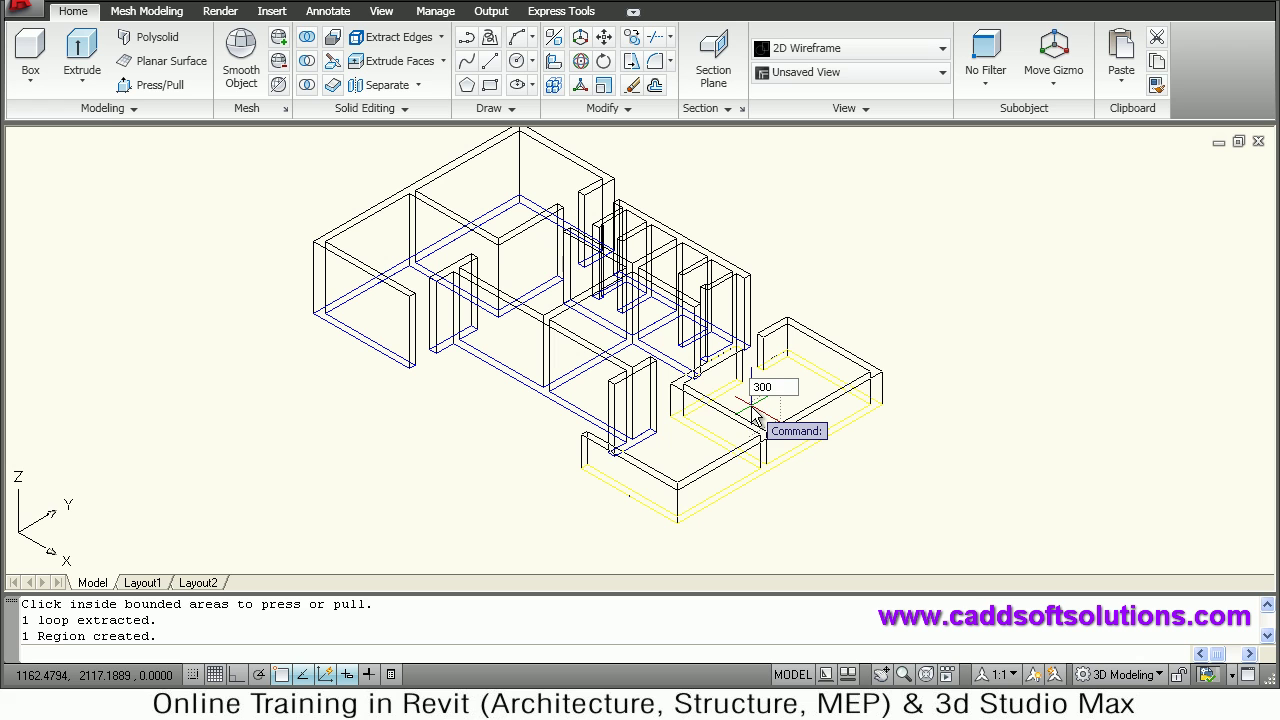
{"action": "key", "text": "Return"}
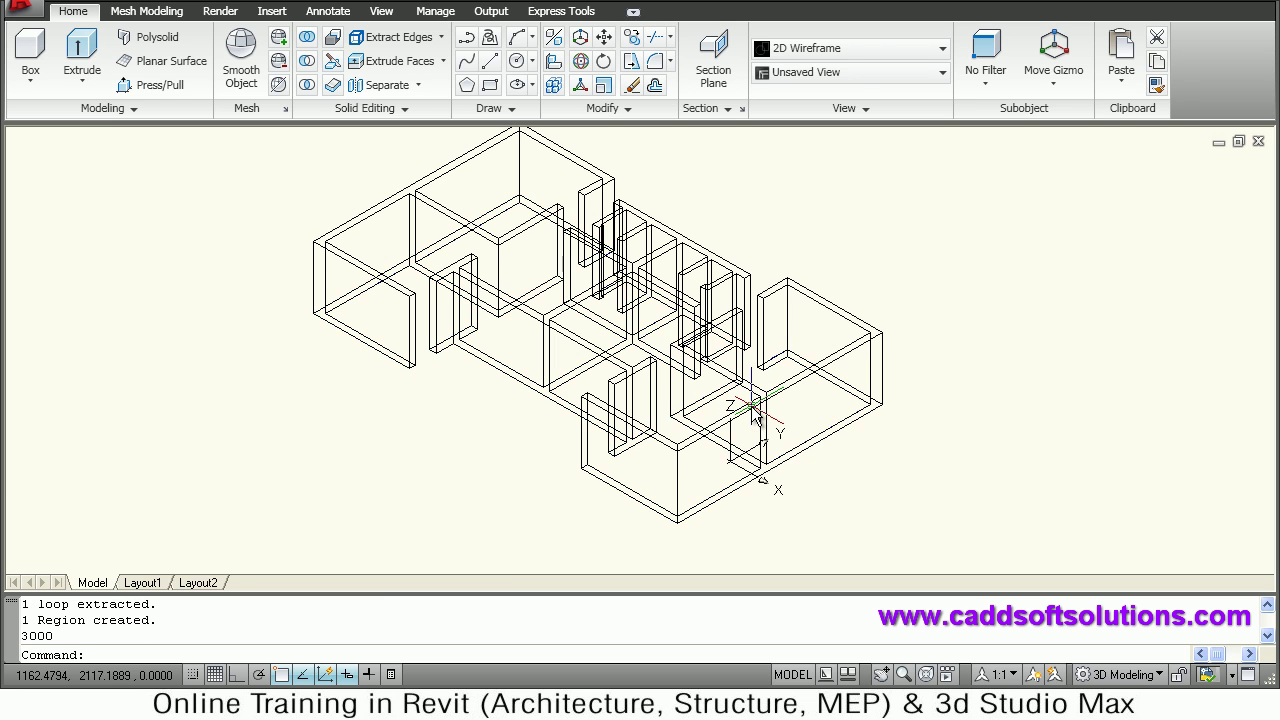
Inspect the raised walls in the Conceptual visual style and return to 2D Wireframe.
{"action": "left_click", "coordinate": [858, 52]}
{"action": "left_click", "coordinate": [935, 278]}
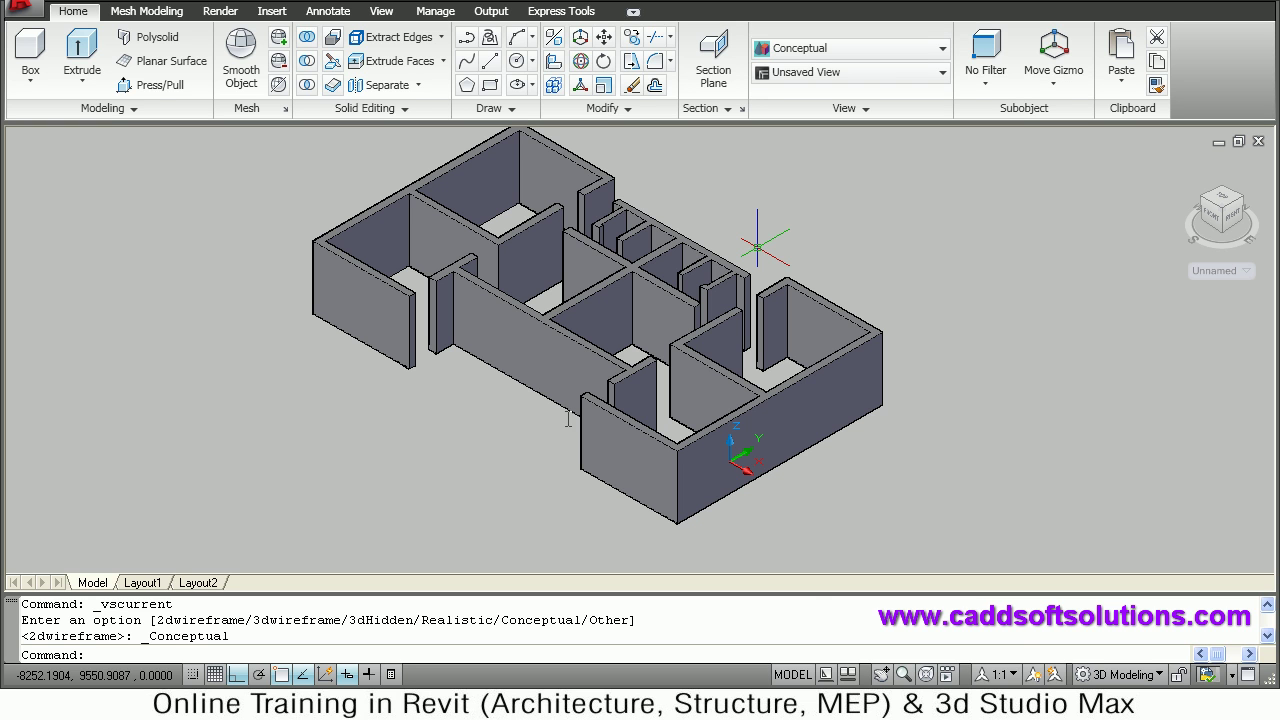
{"action": "mouse_move", "coordinate": [557, 462]}
{"action": "middle_mouse_down", "text": "shift"}
{"action": "mouse_move", "coordinate": [628, 466]}
{"action": "mouse_move", "coordinate": [657, 491]}
{"action": "mouse_move", "coordinate": [700, 480]}
{"action": "mouse_move", "coordinate": [631, 437]}
{"action": "mouse_move", "coordinate": [641, 423]}
{"action": "middle_mouse_up", "text": "shift"}
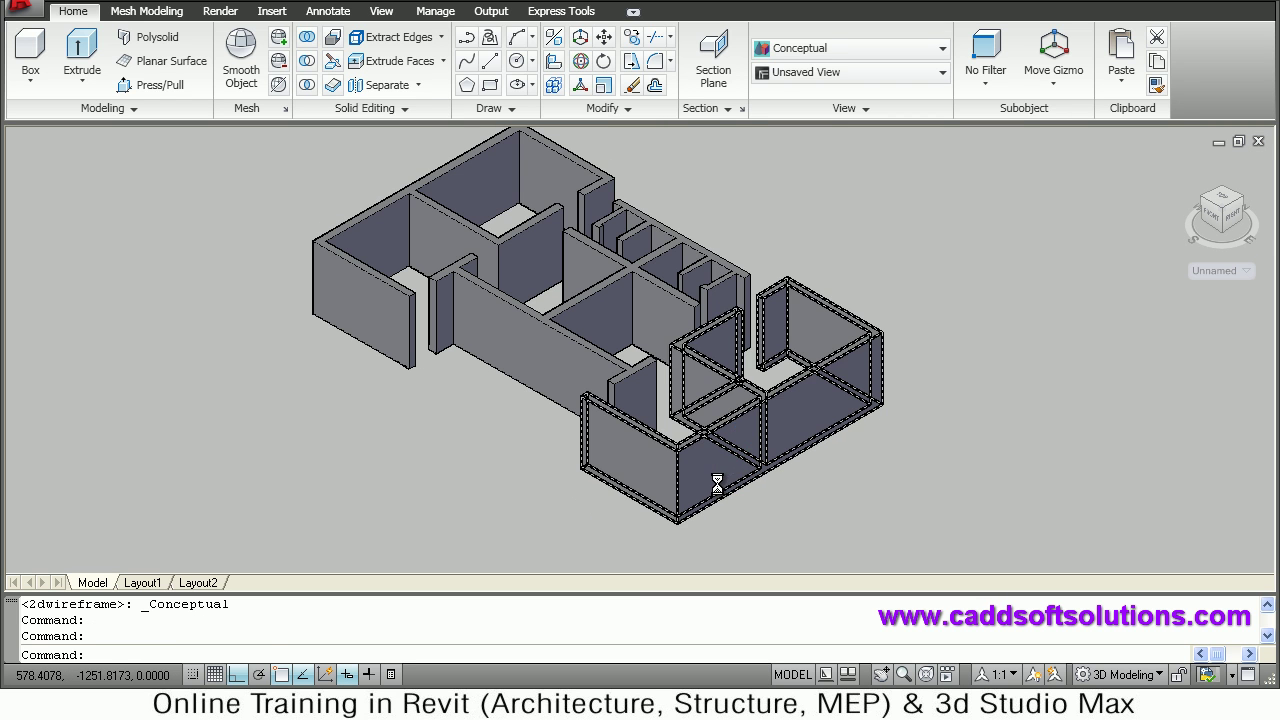
{"action": "scroll", "coordinate": [717, 484], "scroll_direction": "down", "scroll_amount": 2}
{"action": "scroll", "coordinate": [668, 482], "scroll_direction": "up", "scroll_amount": 2}
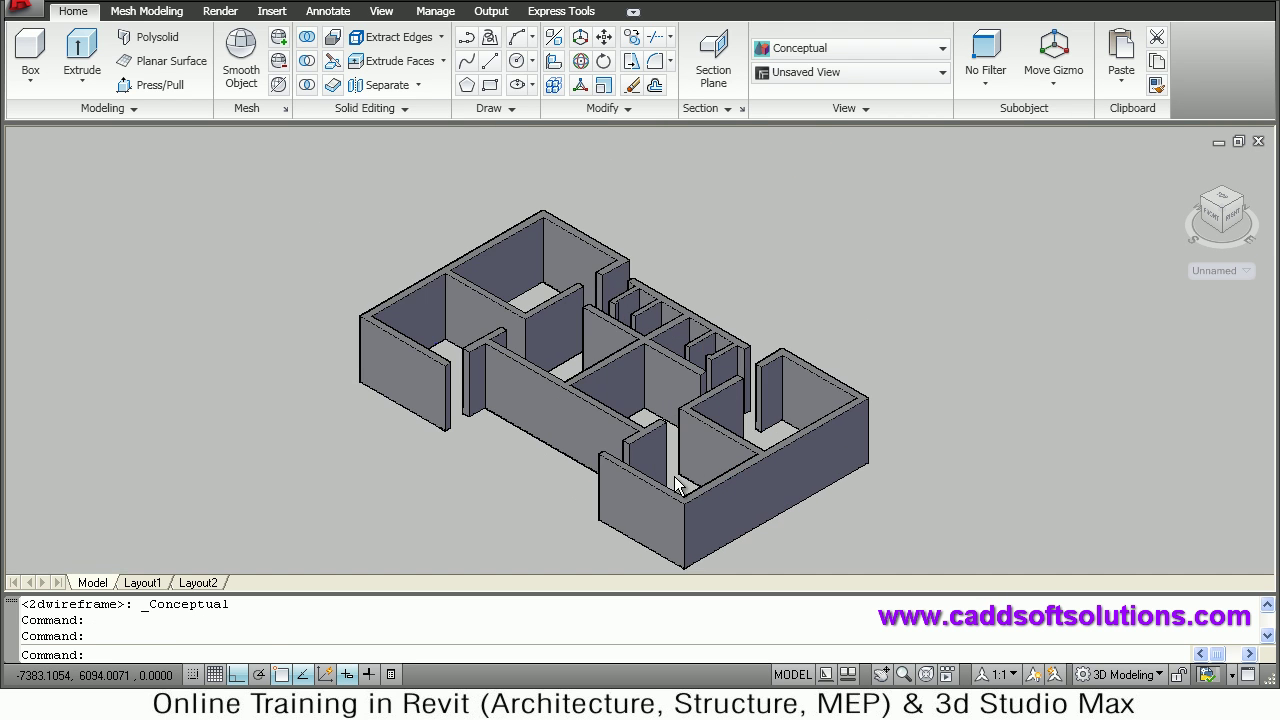
{"action": "left_click", "coordinate": [815, 50]}
{"action": "left_click", "coordinate": [790, 96]}
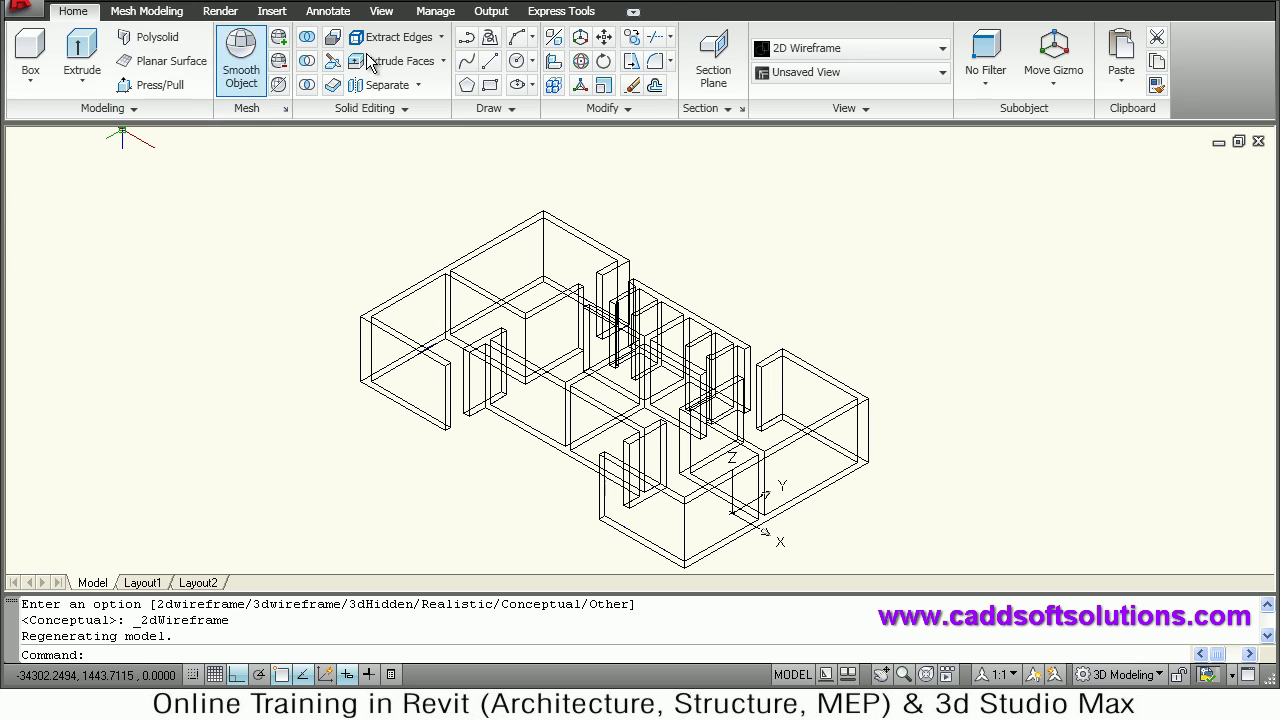
Add the layer tools to the 3D Modeling ribbon and expand them.
{"action": "right_click", "coordinate": [82, 18]}
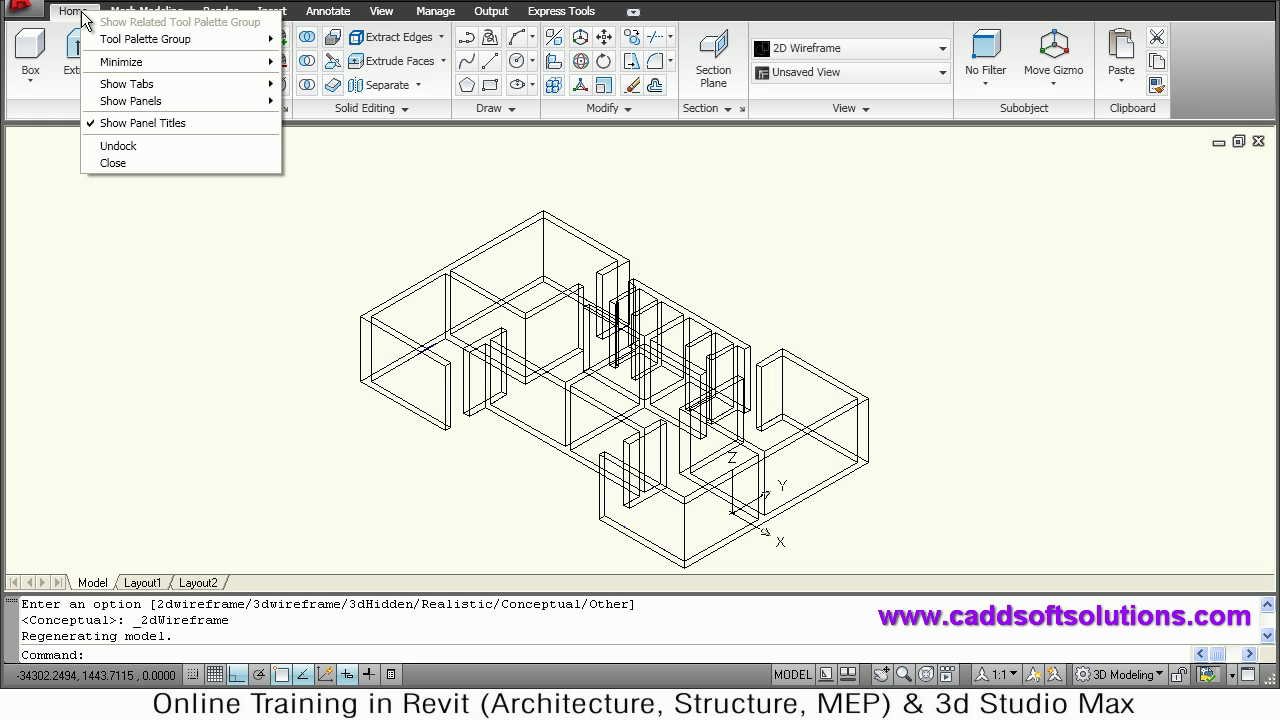
{"action": "mouse_move", "coordinate": [162, 107]}
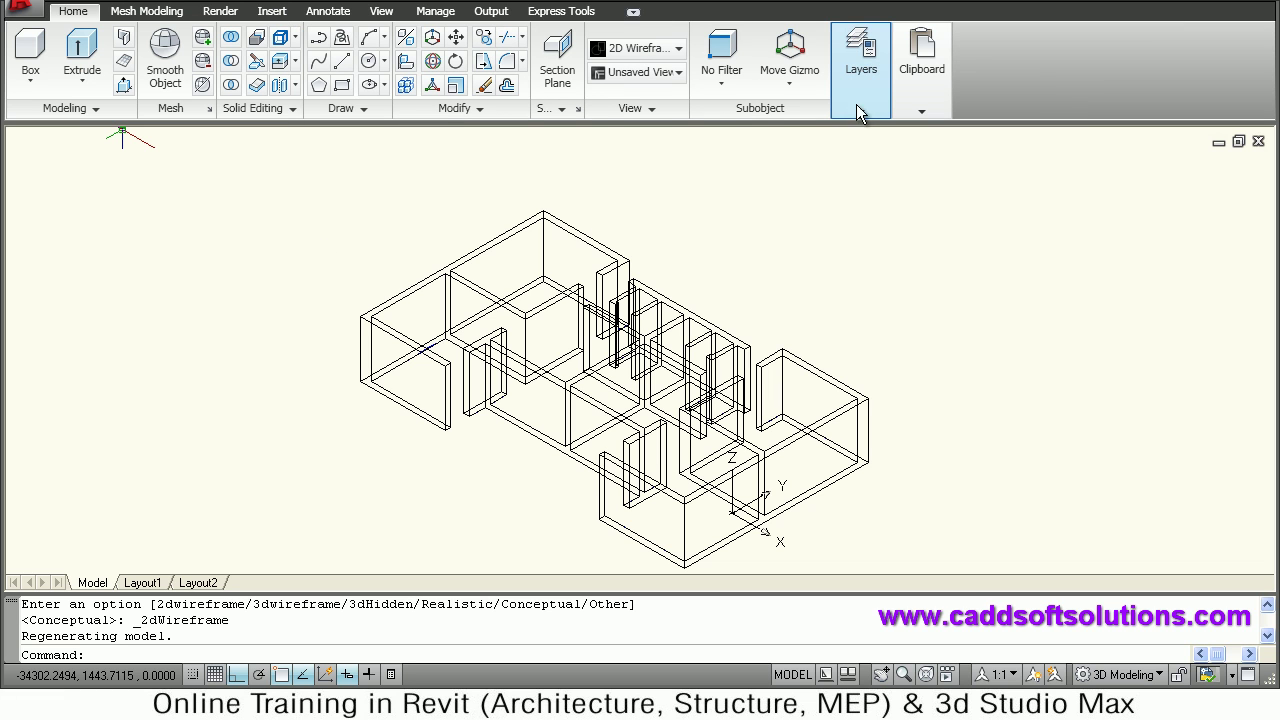
{"action": "left_click", "coordinate": [859, 100]}
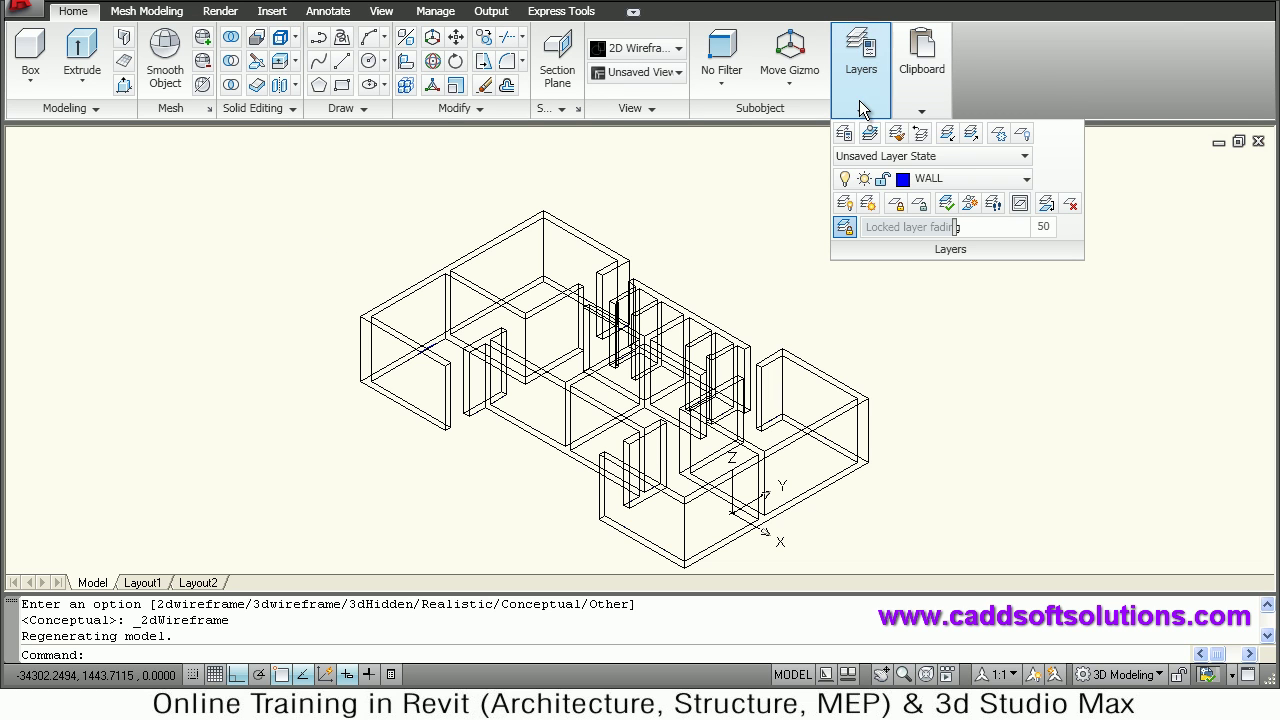
Turn on the WINDOW layer to display the window outlines along the walls.
{"action": "left_click", "coordinate": [1001, 179]}
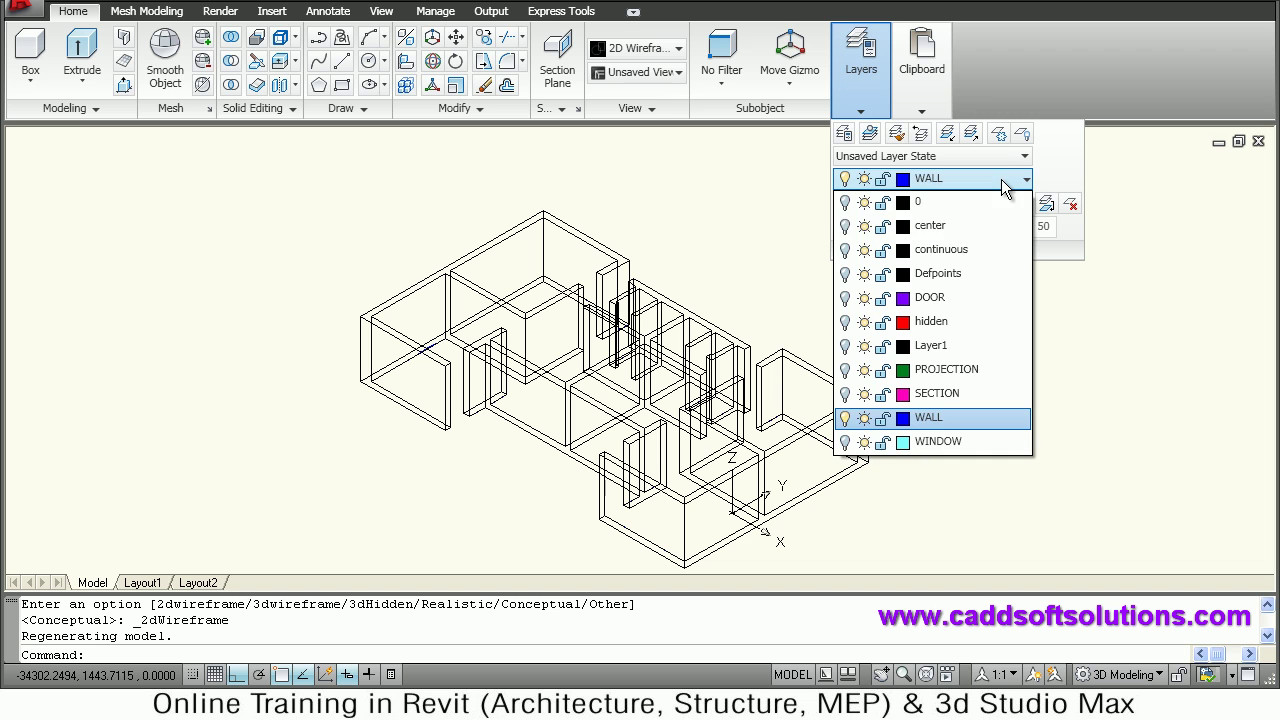
{"action": "left_click", "coordinate": [844, 443]}
{"action": "left_click", "coordinate": [853, 521]}
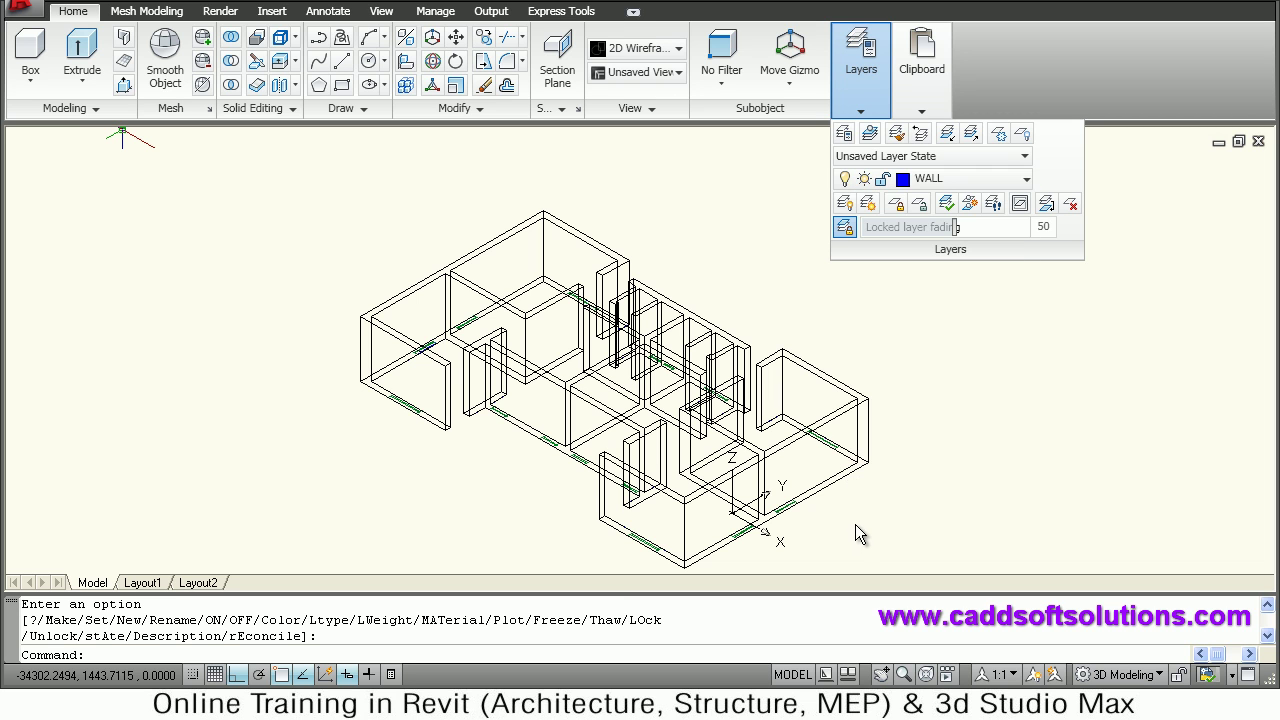
{"action": "middle_click_drag", "start_coordinate": [706, 532], "coordinate": [714, 490]}
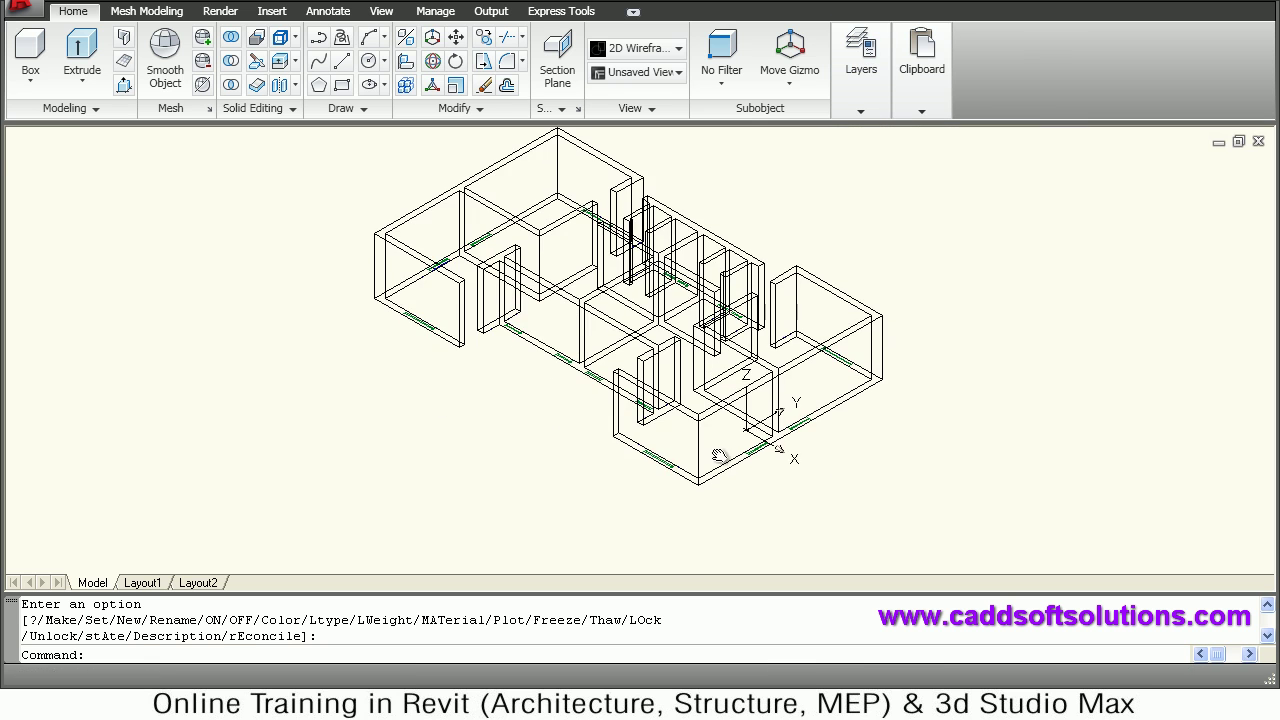
Turn on Dynamic UCS for drawing on the wall faces near the front corner windows.
{"action": "scroll", "coordinate": [782, 452], "scroll_direction": "up", "scroll_amount": 4}
{"action": "scroll", "coordinate": [780, 448], "scroll_direction": "up", "scroll_amount": 3}
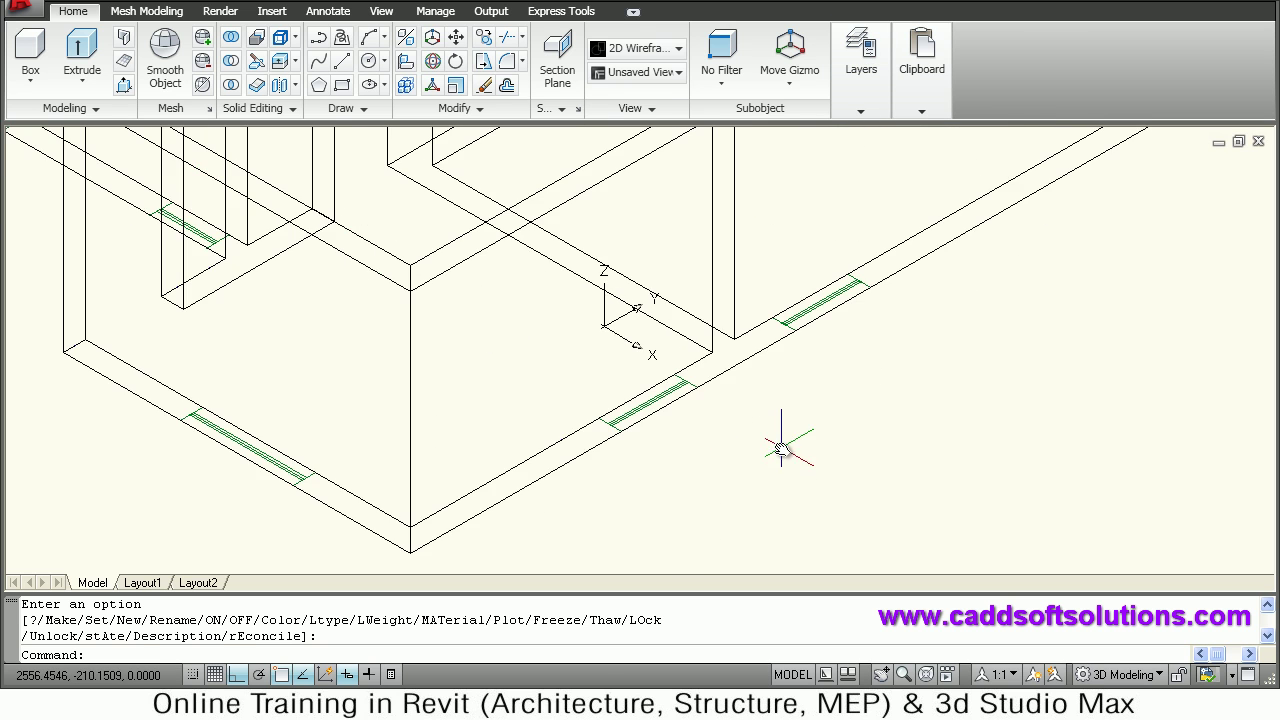
{"action": "mouse_move", "coordinate": [751, 391]}
{"action": "middle_mouse_down"}
{"action": "mouse_move", "coordinate": [706, 477]}
{"action": "mouse_move", "coordinate": [760, 429]}
{"action": "middle_mouse_up"}
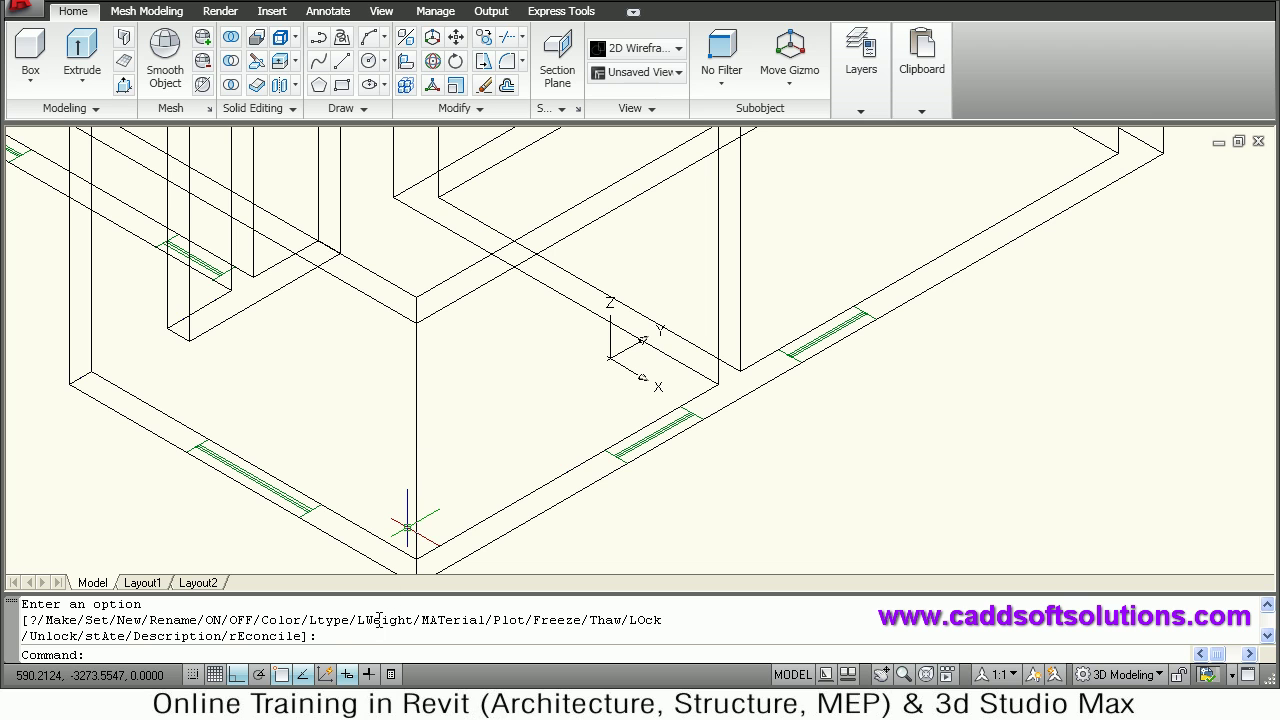
{"action": "left_click", "coordinate": [329, 675]}
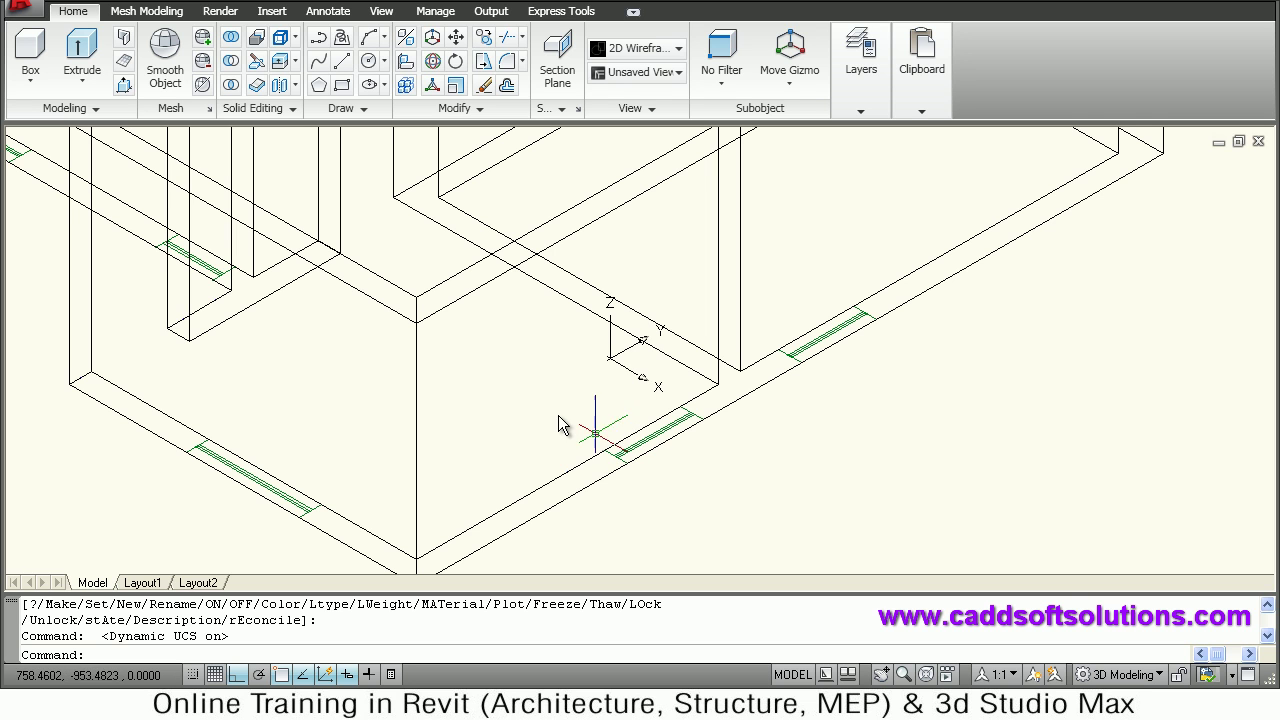
Draw a vertical line 1000 high from the outer corner of the first window on the long outer wall.
{"action": "left_click", "coordinate": [342, 61]}
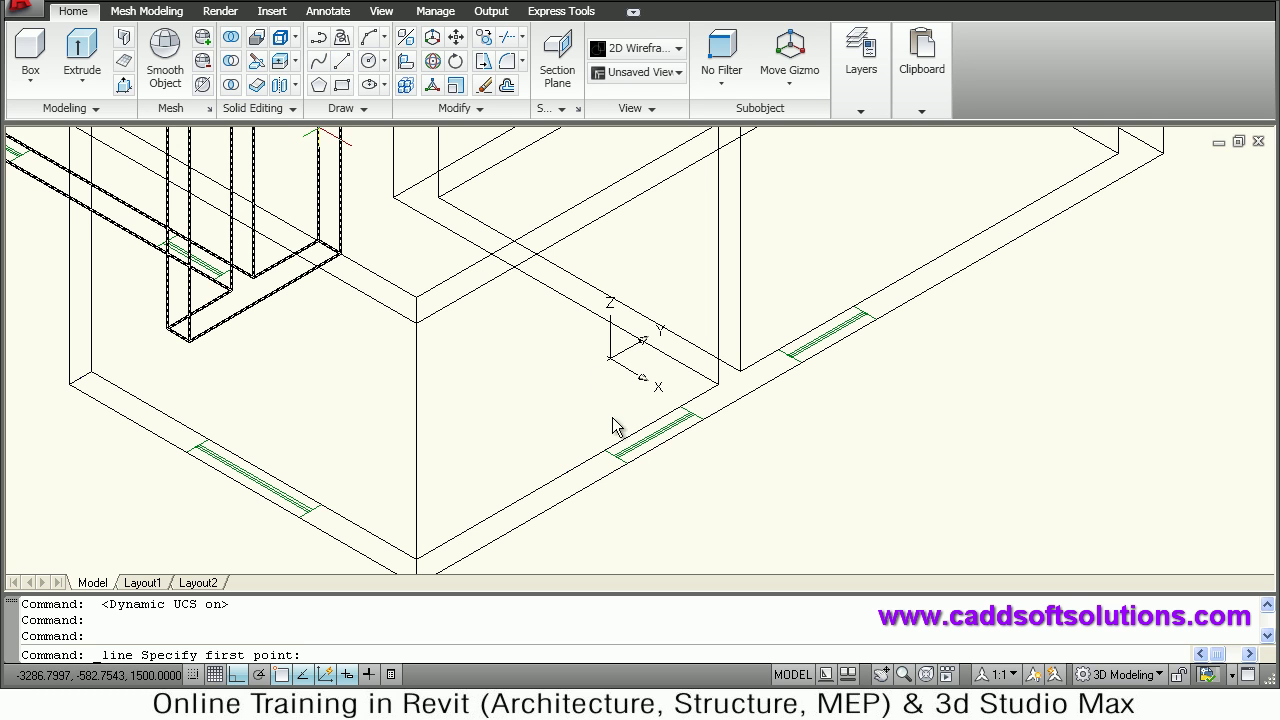
{"action": "left_click", "coordinate": [626, 466]}
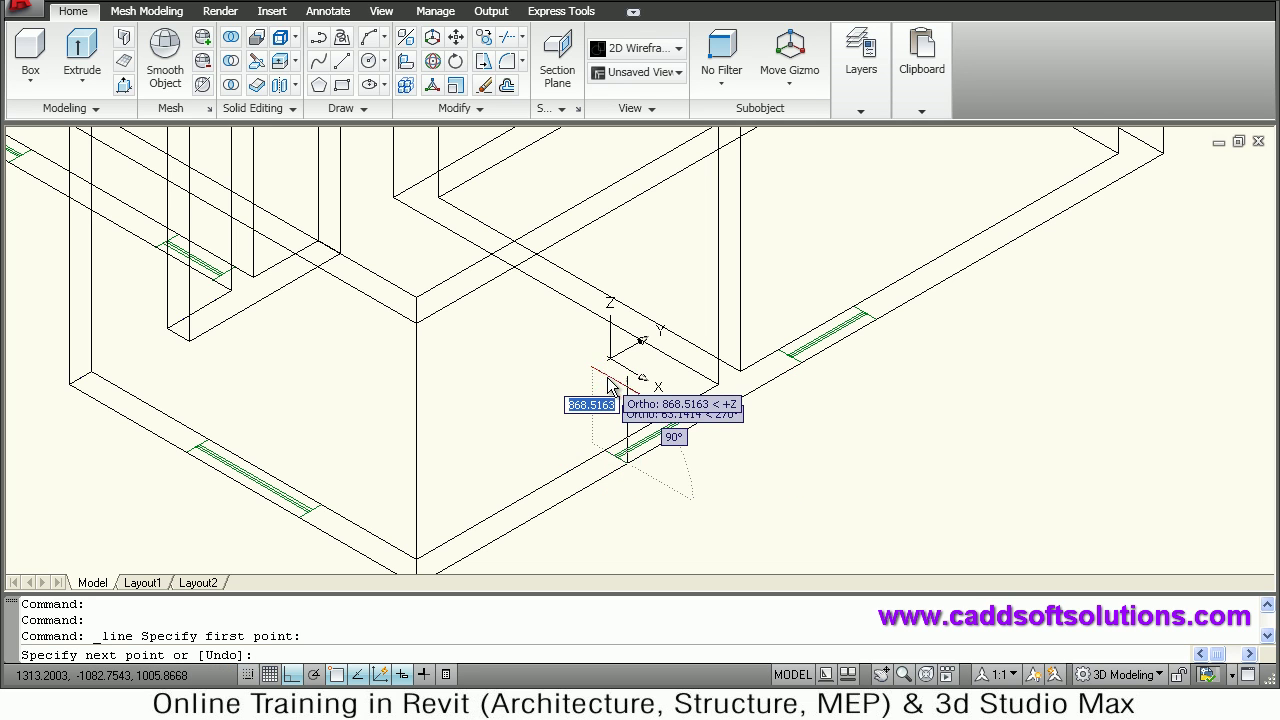
{"action": "key", "text": "F8"}
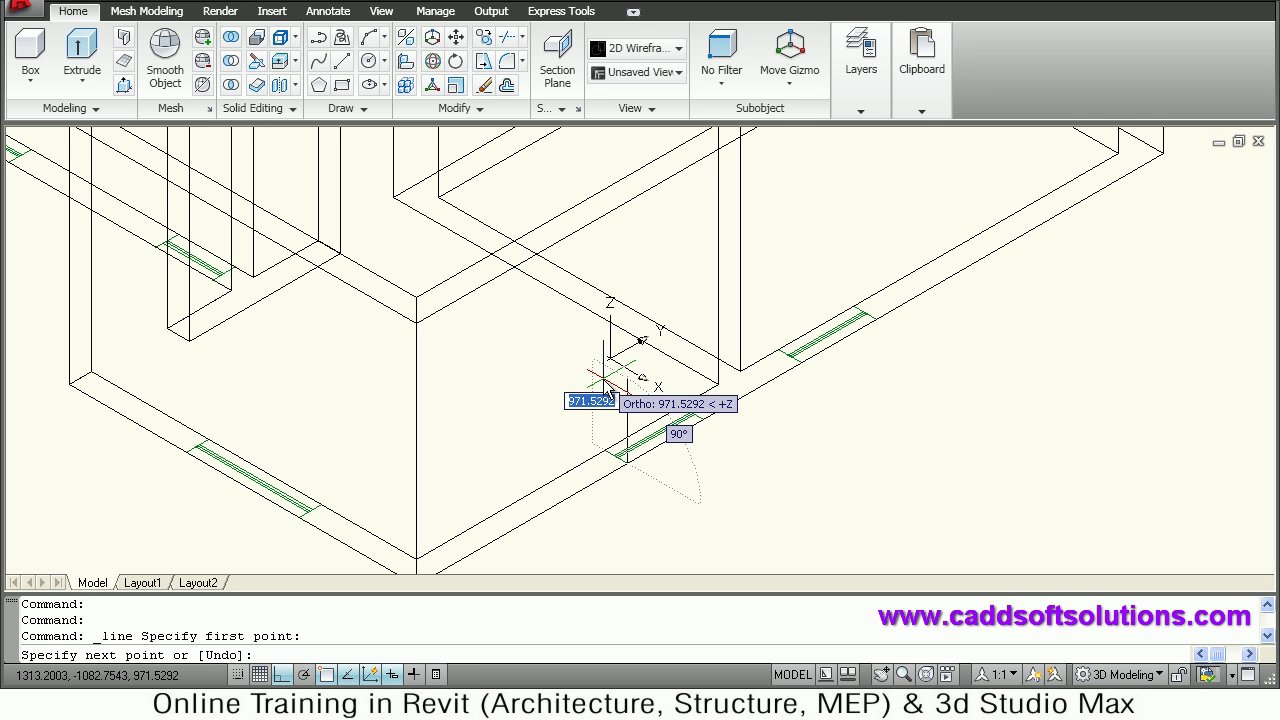
{"action": "type", "text": "1"}
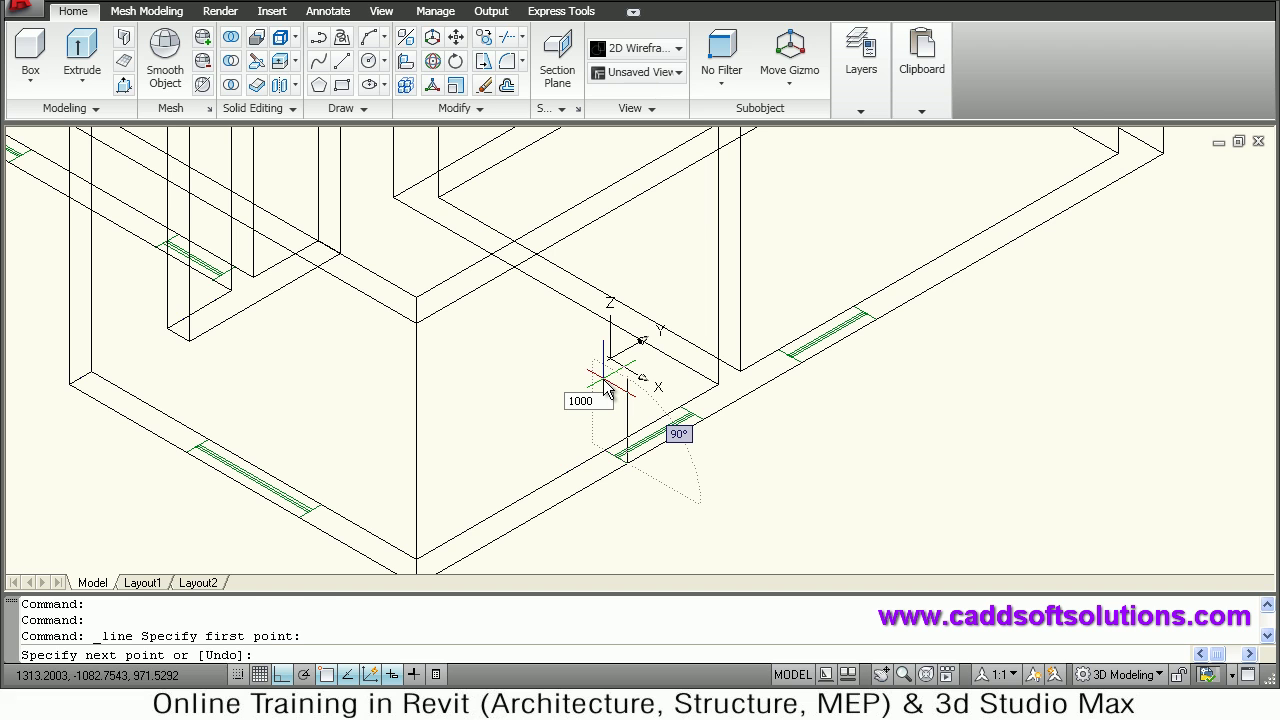
{"action": "type", "text": "000"}
{"action": "key", "text": "Return"}
{"action": "key", "text": "Return"}
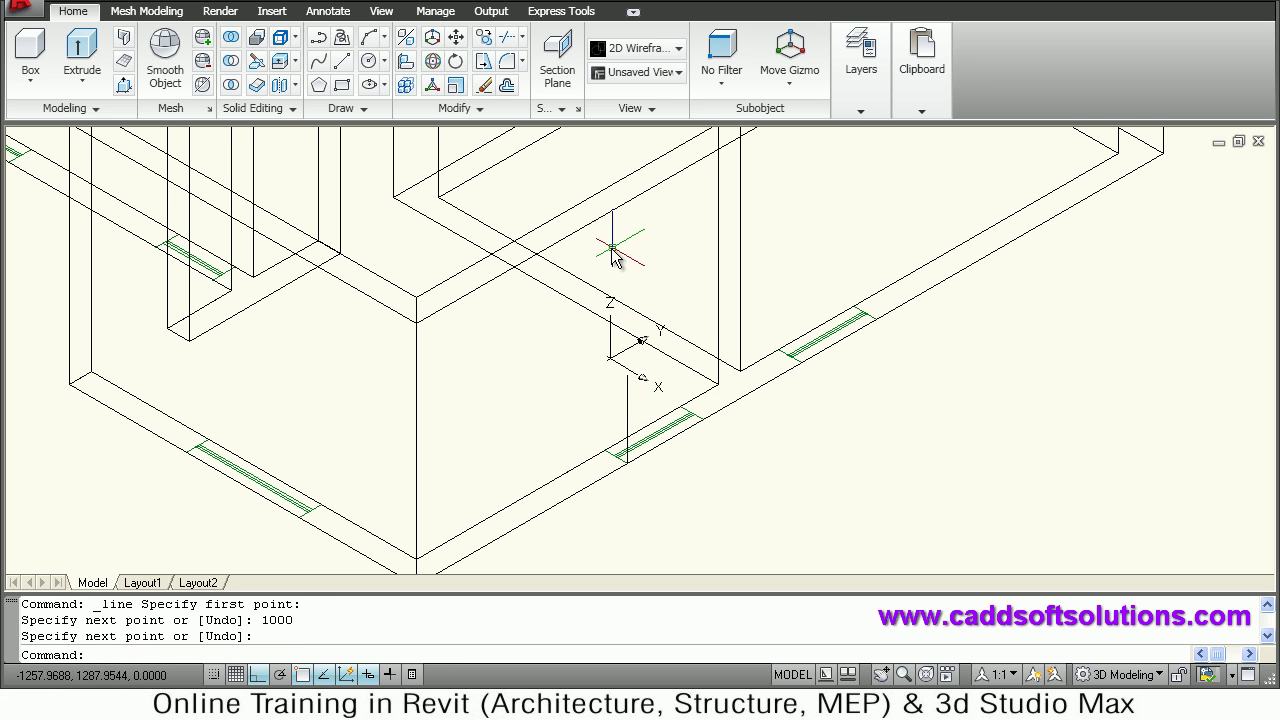
{"action": "left_click", "coordinate": [343, 86]}
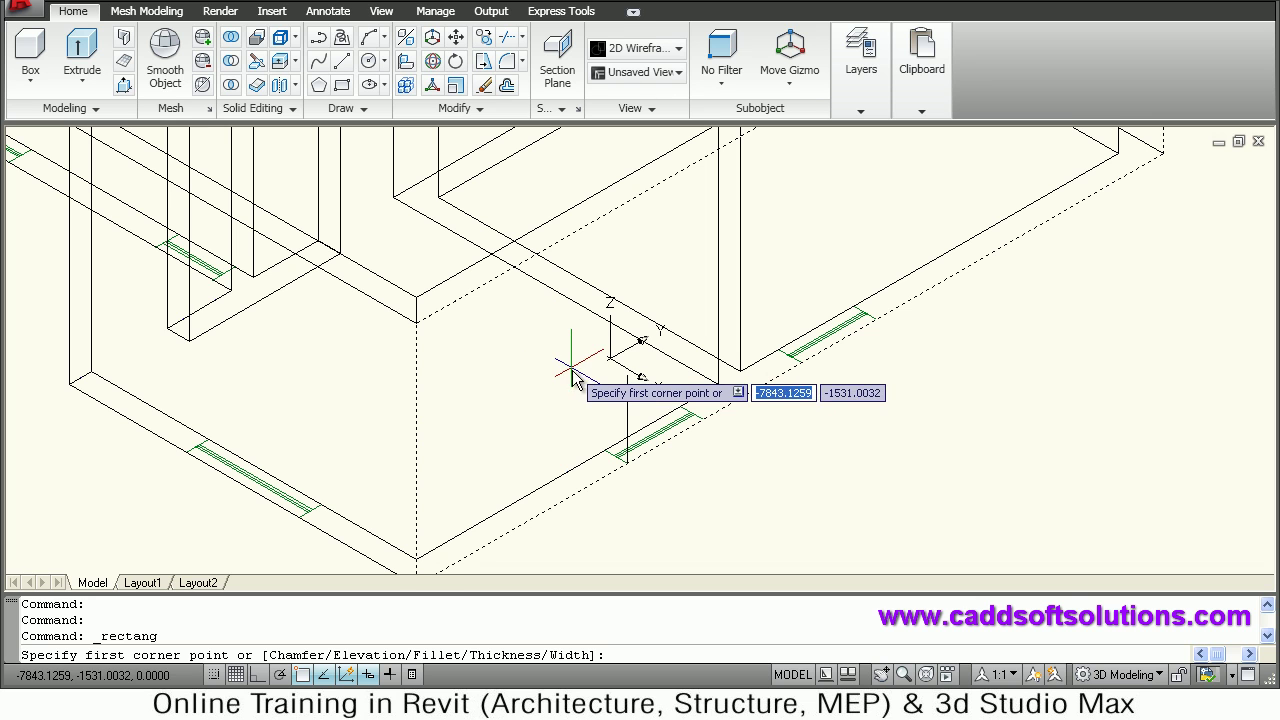
{"action": "left_click", "coordinate": [626, 384]}
{"action": "right_click", "coordinate": [669, 290]}
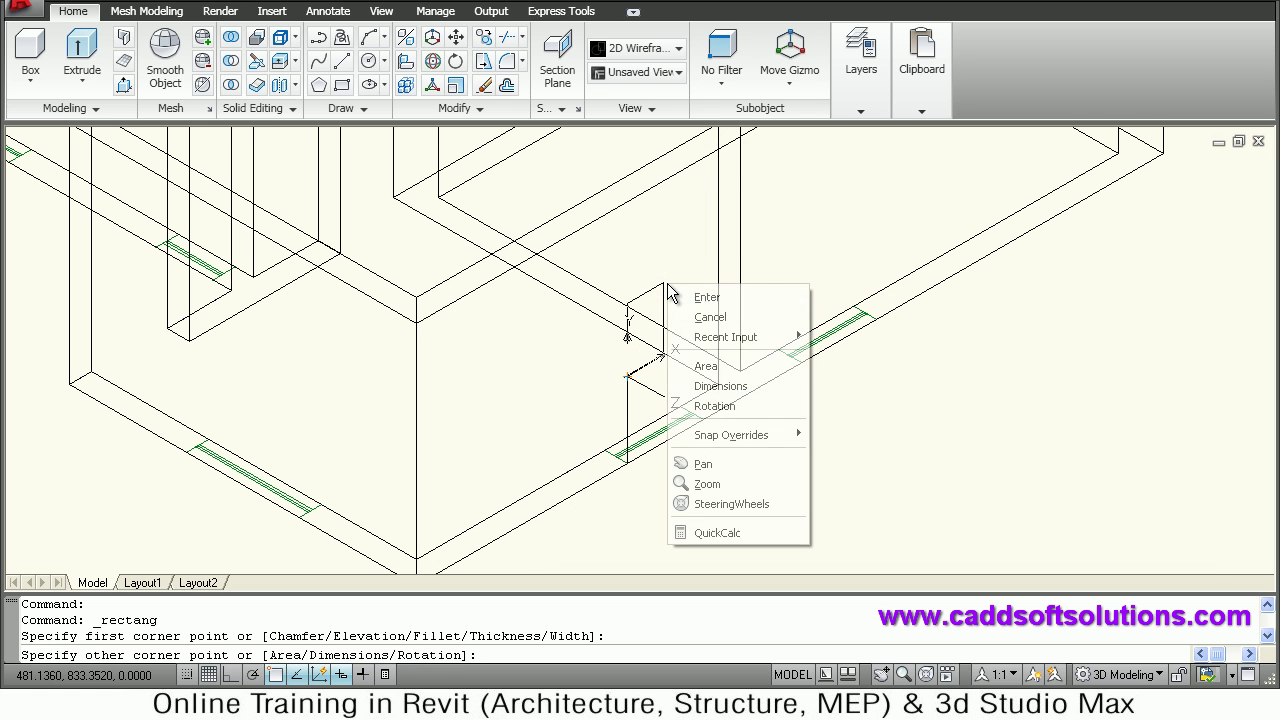
{"action": "left_click", "coordinate": [718, 387]}
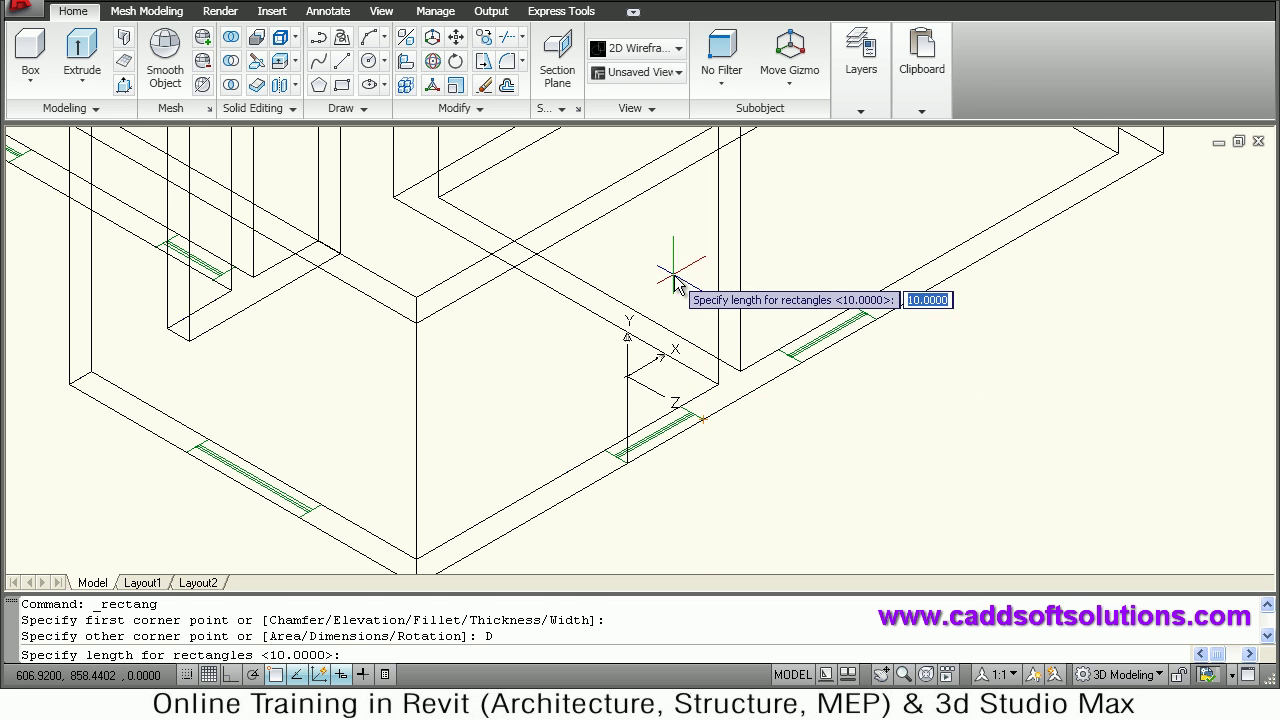
{"action": "key", "text": "Escape"}
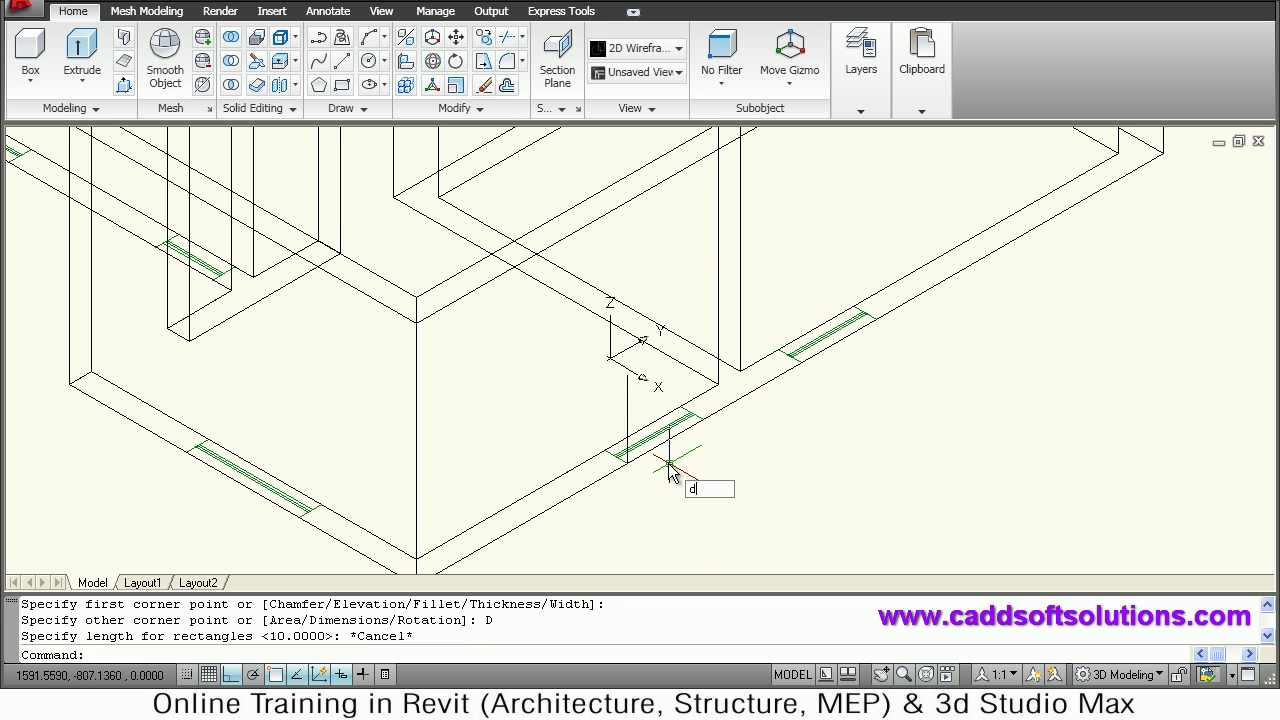
Measure the first window's width along the outer wall face.
{"action": "key", "text": "Return"}
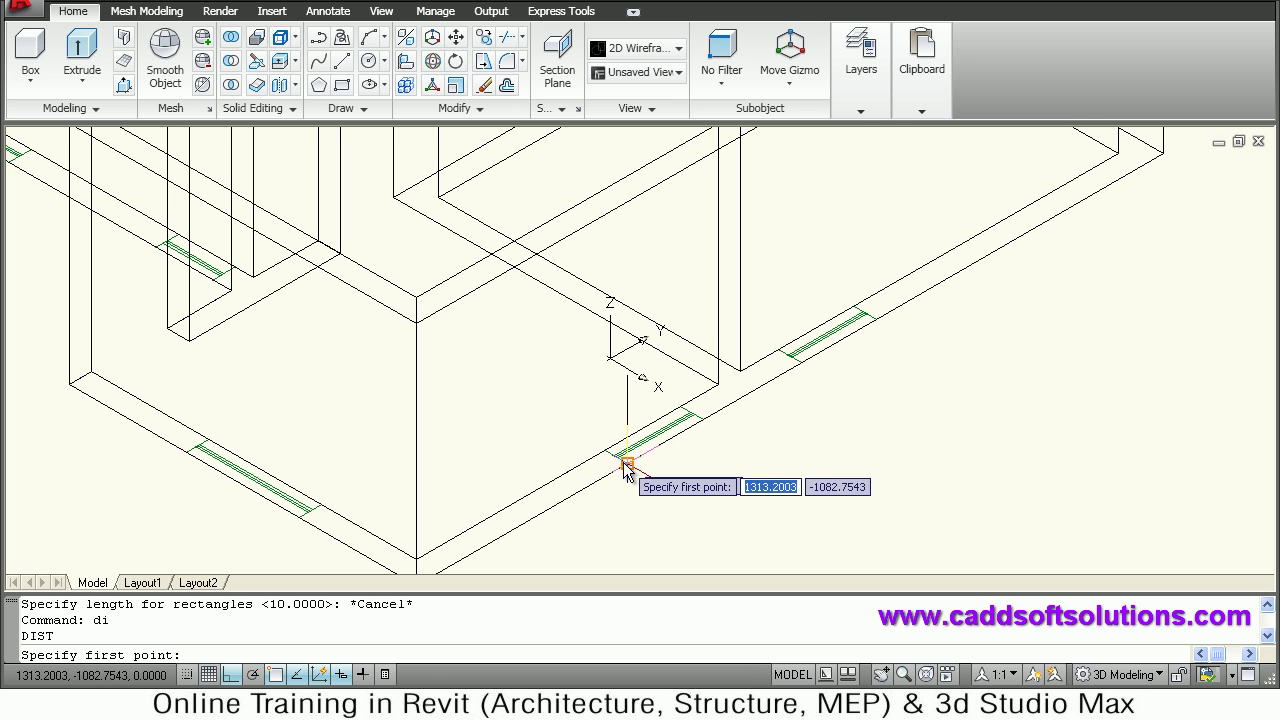
{"action": "left_click", "coordinate": [624, 456]}
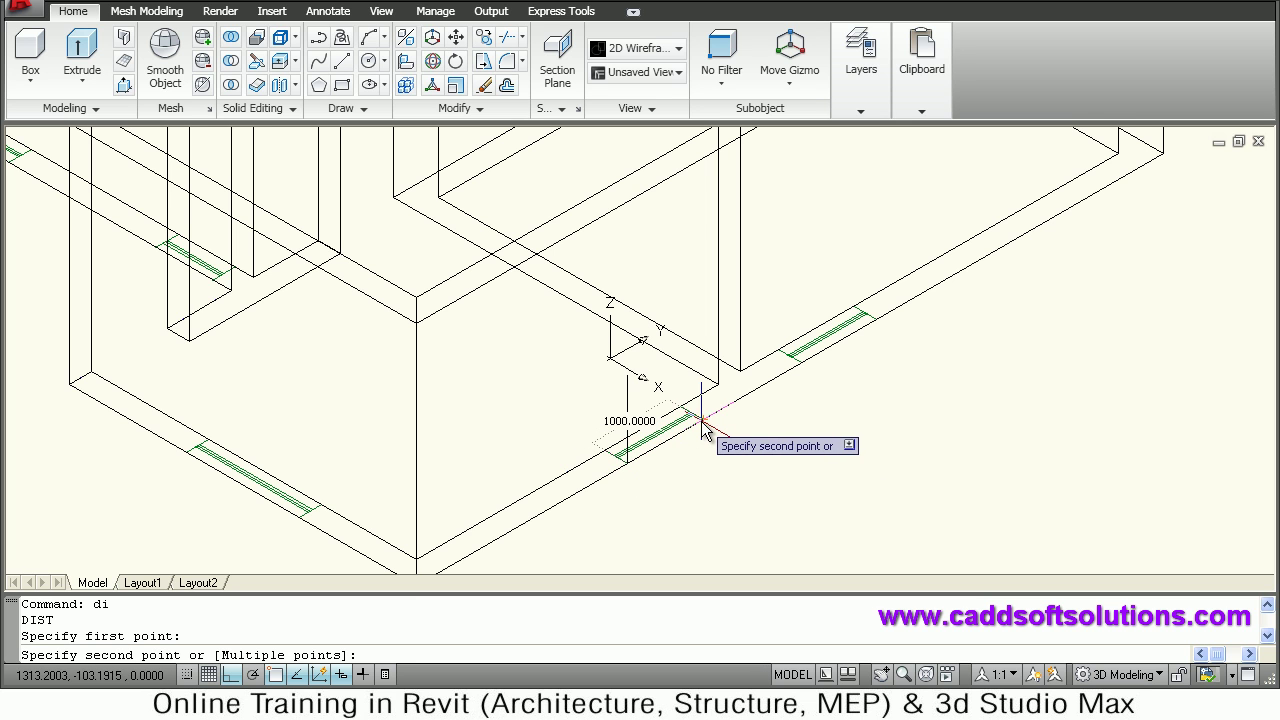
{"action": "key", "text": "Escape"}
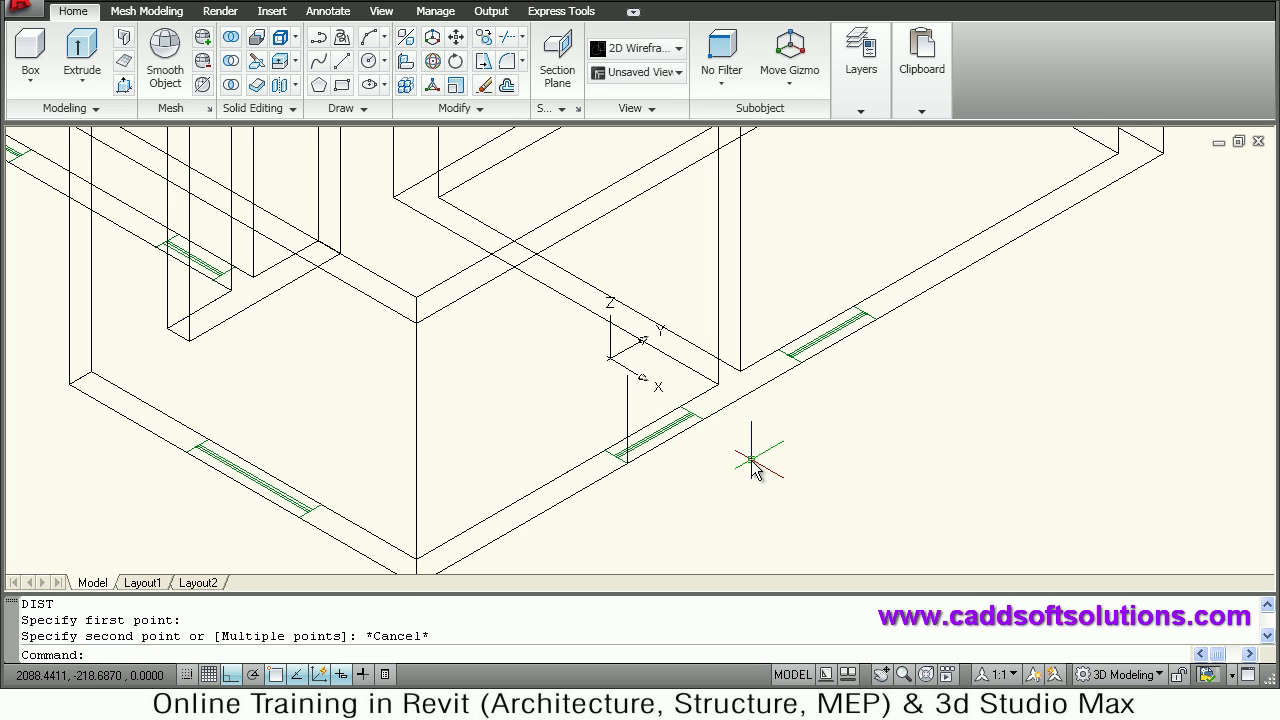
Draw a 1000 by 1000 rectangle on the outer wall face, starting at the upper end of the vertical line.
{"action": "left_click", "coordinate": [344, 87]}
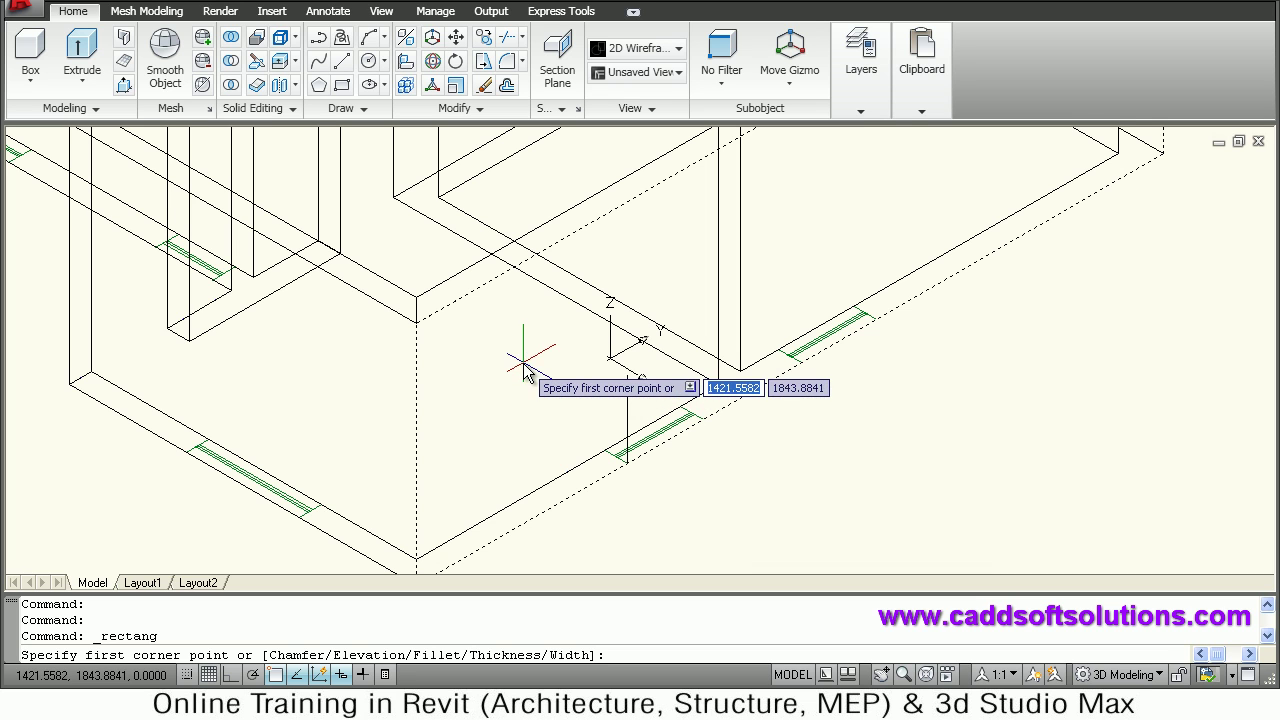
{"action": "left_click", "coordinate": [626, 379]}
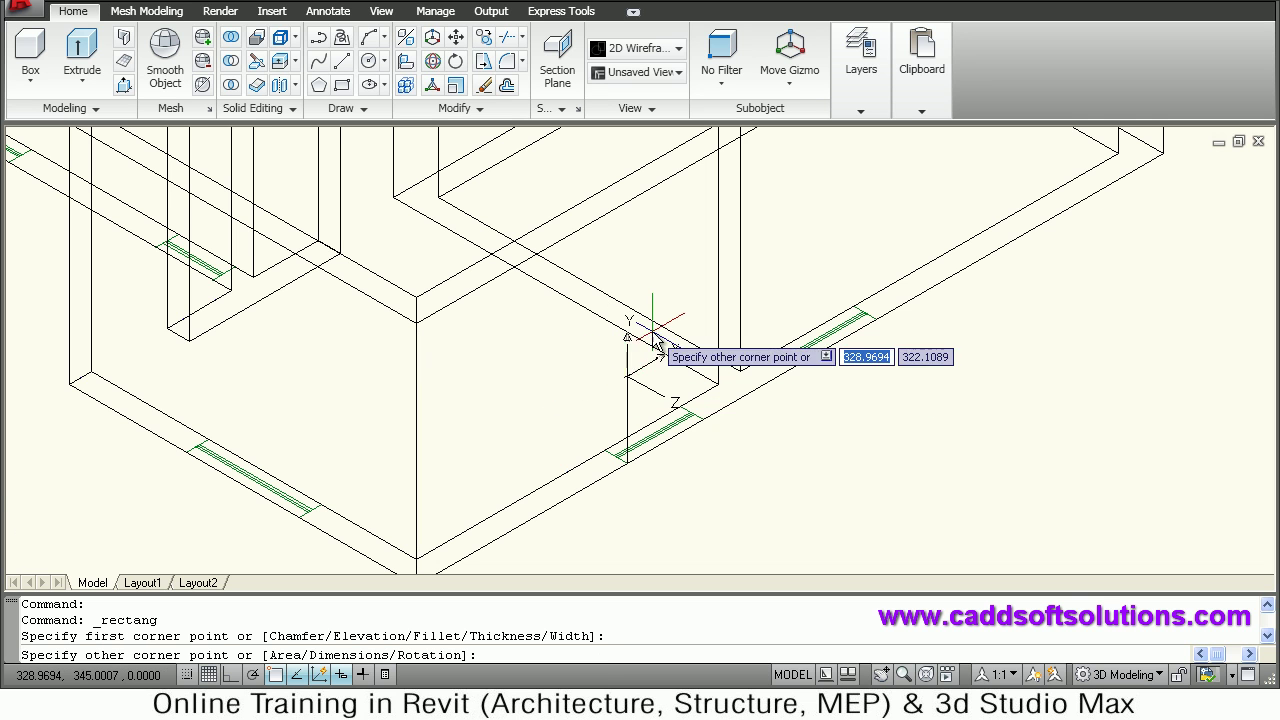
{"action": "right_click", "coordinate": [662, 302]}
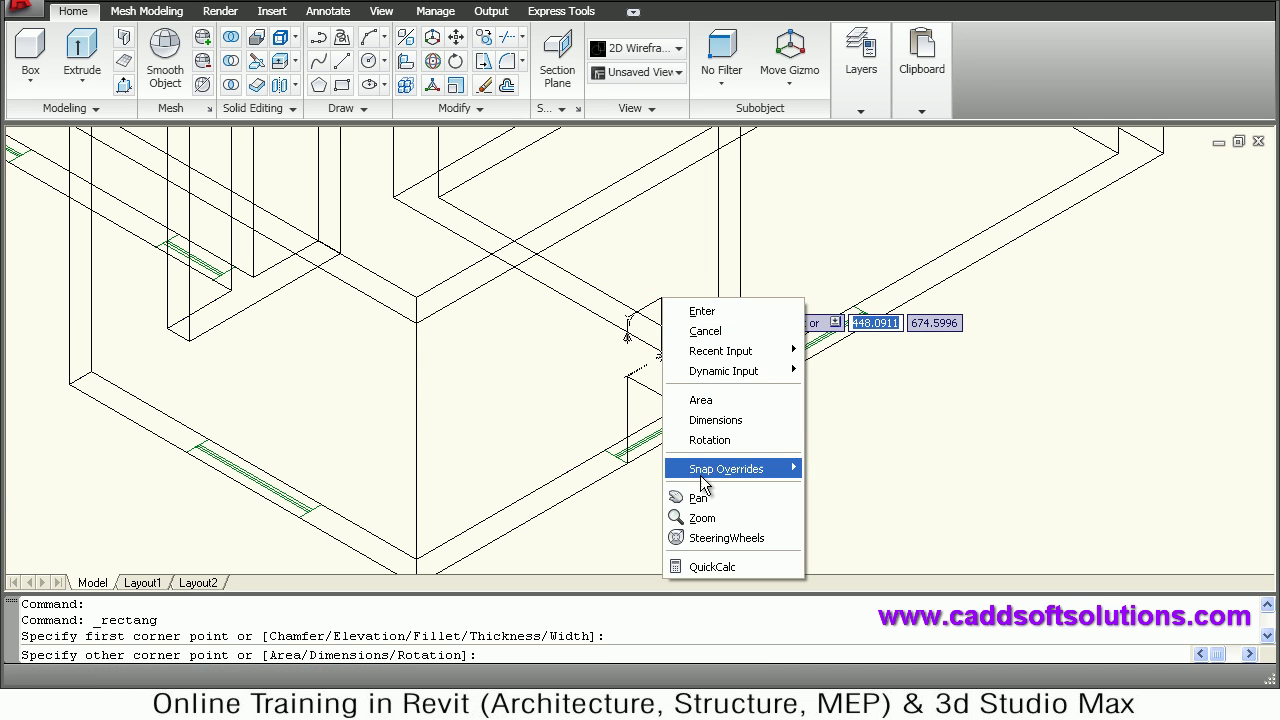
{"action": "left_click", "coordinate": [708, 424]}
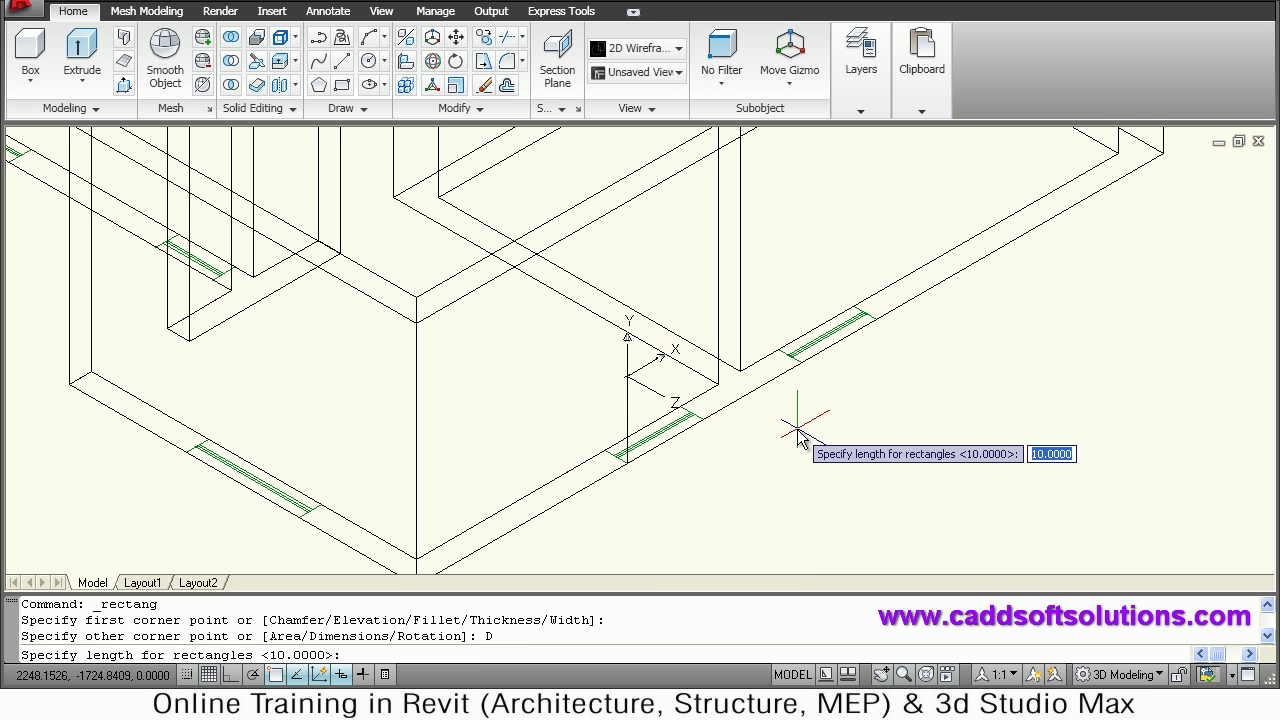
{"action": "key", "text": "Return"}
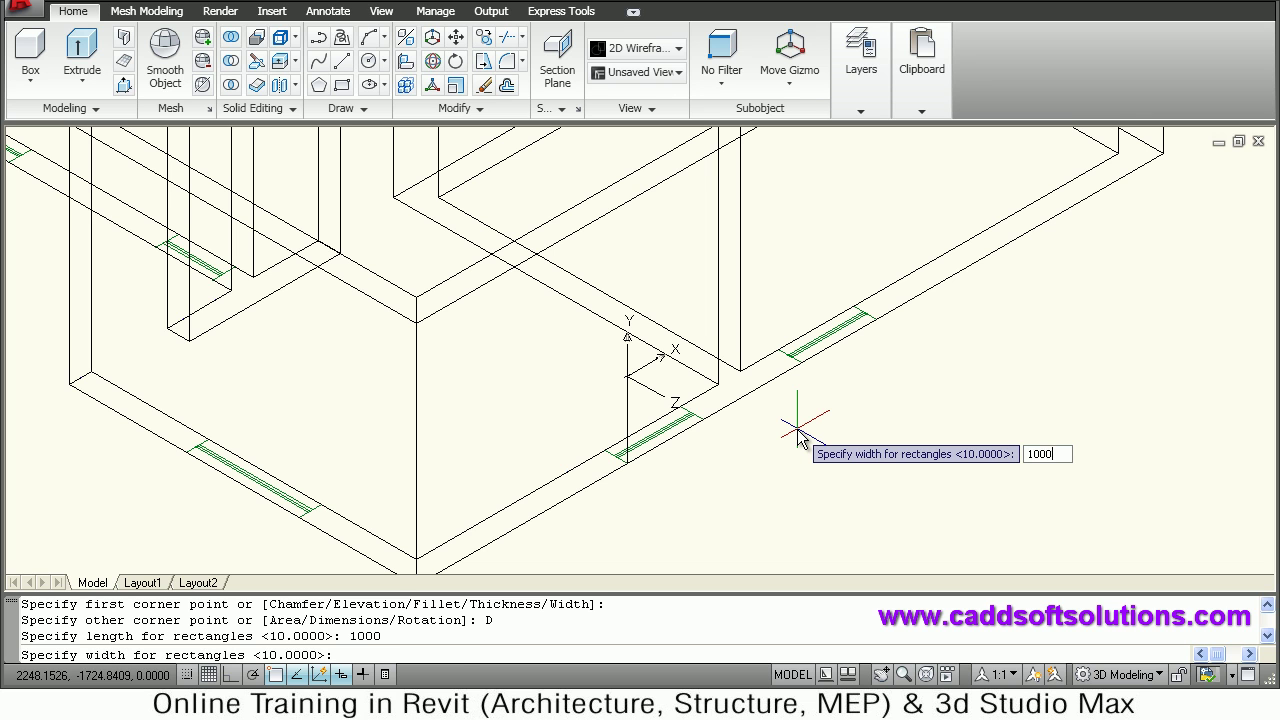
{"action": "key", "text": "Return"}
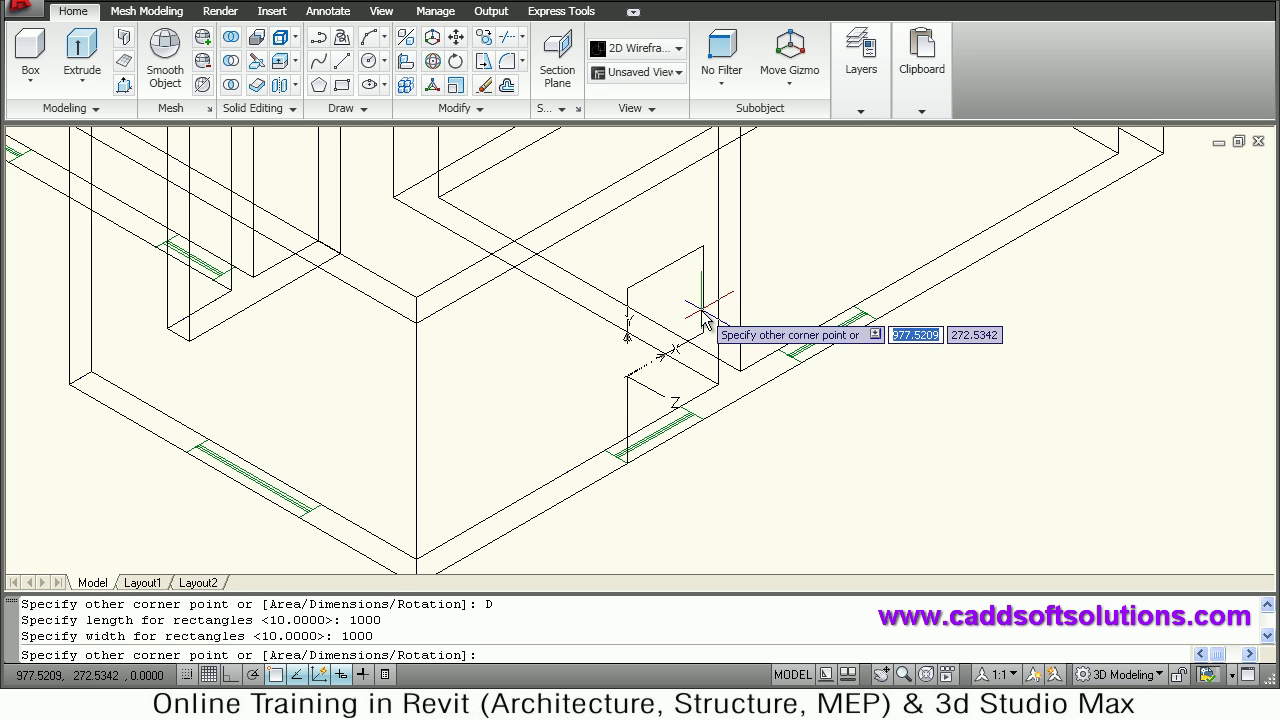
{"action": "left_click", "coordinate": [749, 381]}
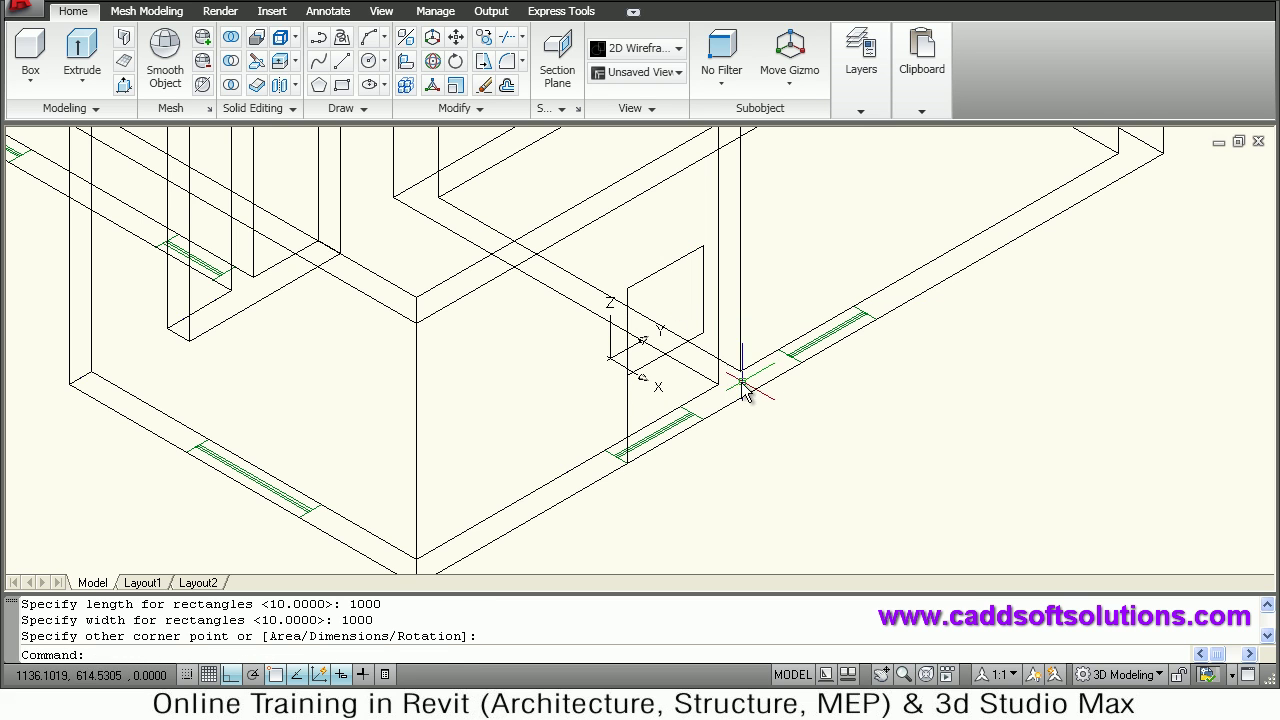
Switch to the Conceptual visual style and cut the first window opening through the wall with Press/Pull on the rectangle.
{"action": "scroll", "coordinate": [716, 297], "scroll_direction": "up", "scroll_amount": 4}
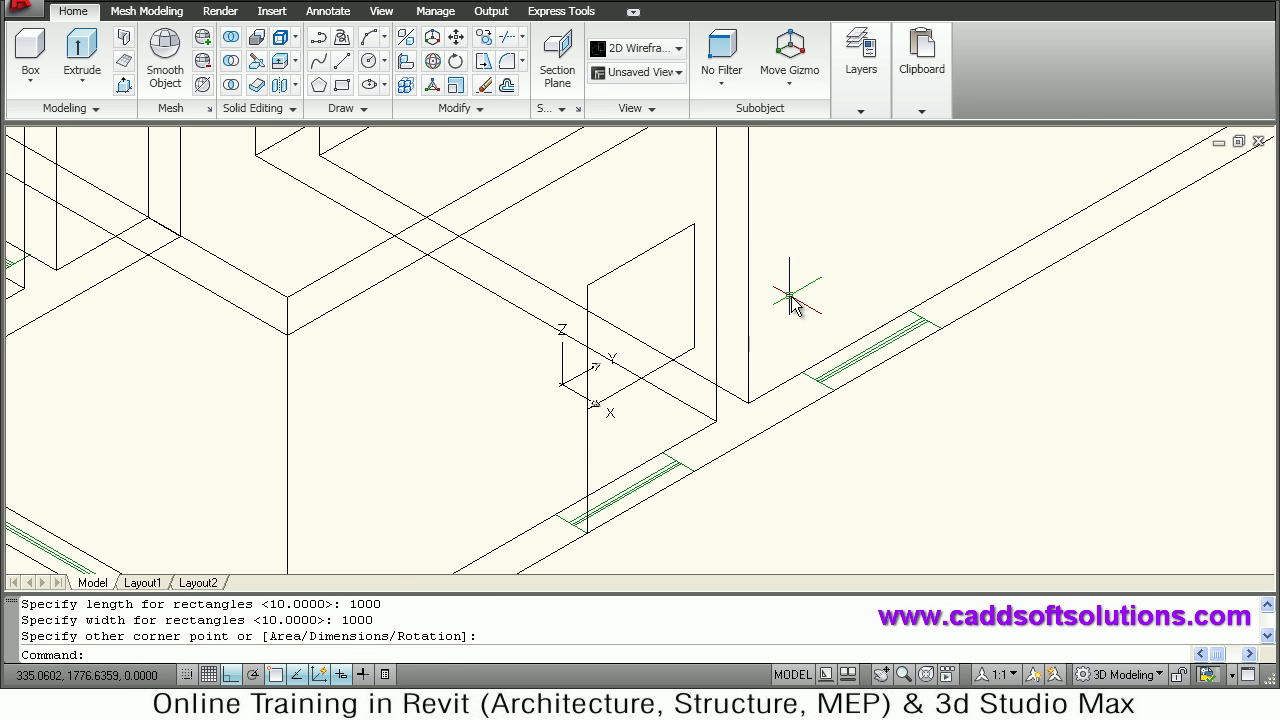
{"action": "left_click", "coordinate": [630, 52]}
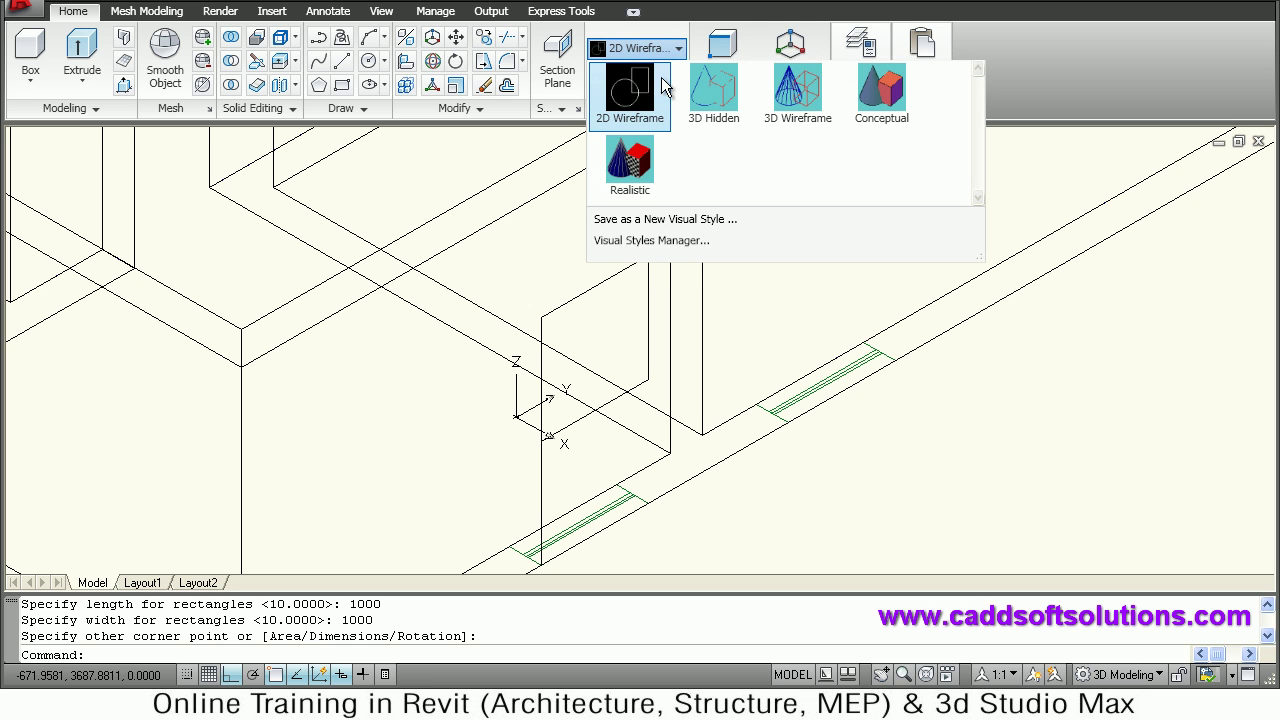
{"action": "left_click", "coordinate": [872, 100]}
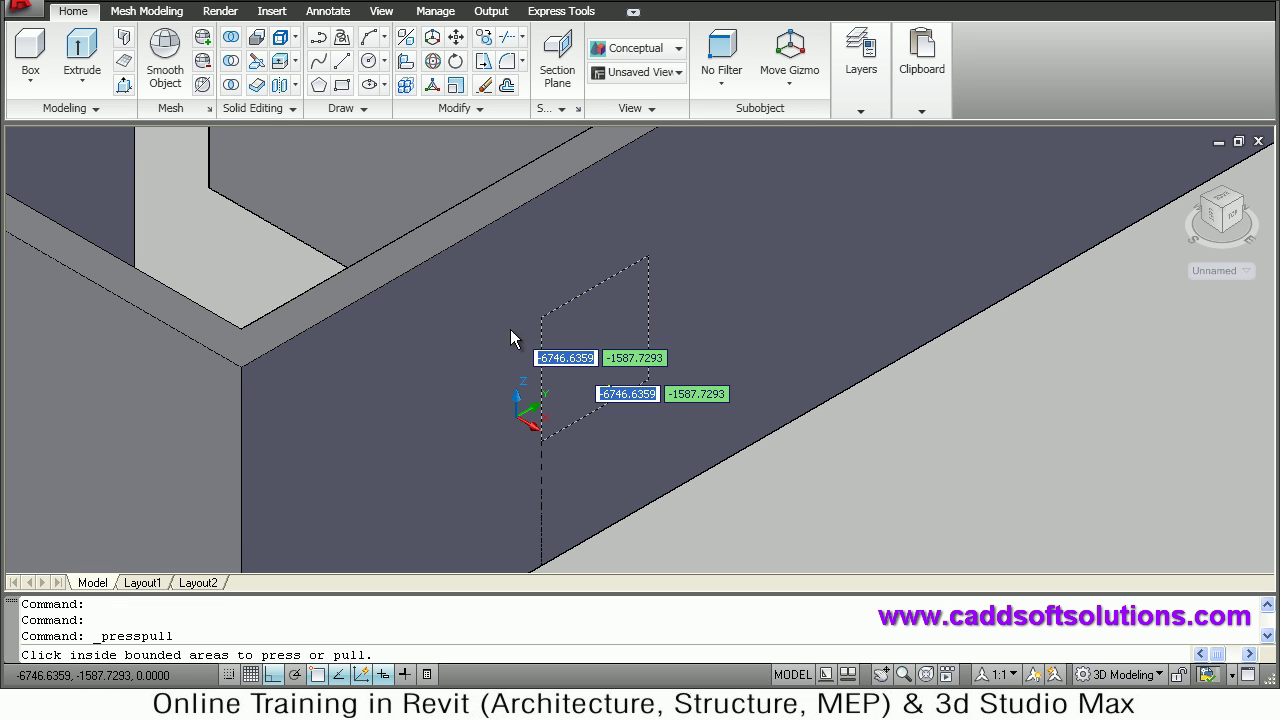
{"action": "left_click", "coordinate": [534, 352]}
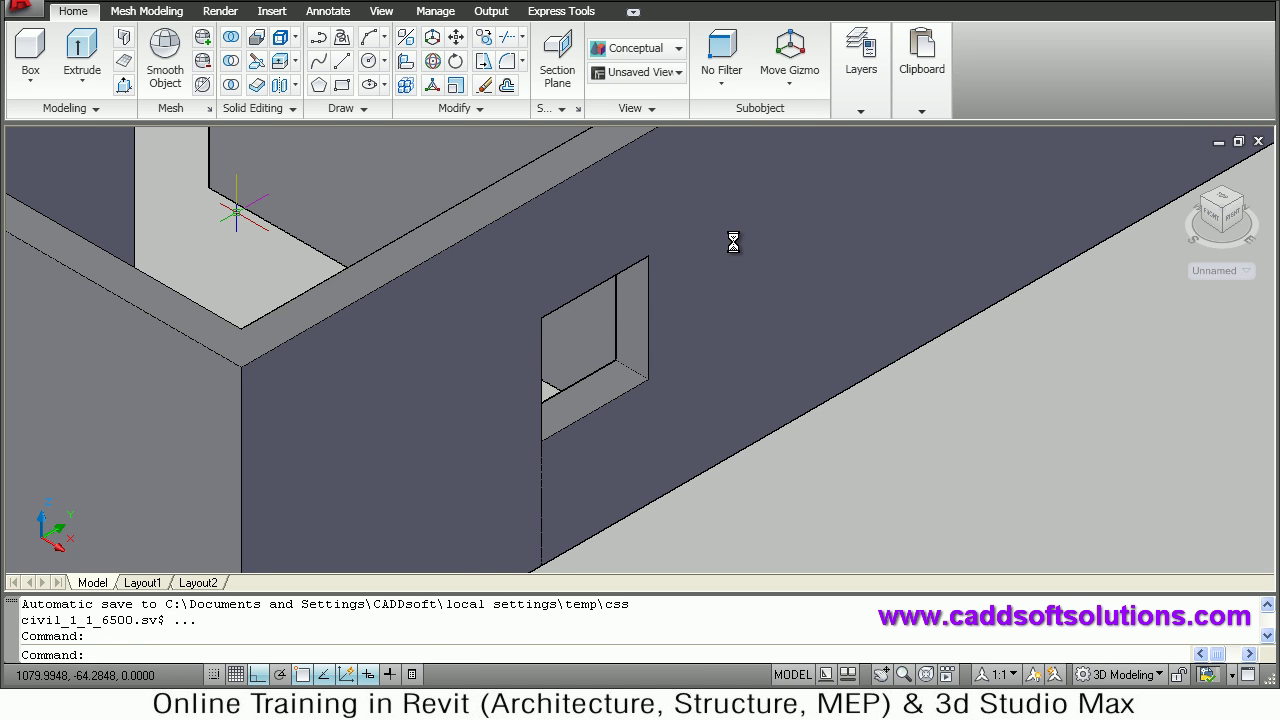
{"action": "middle_click_drag", "start_coordinate": [716, 245], "coordinate": [651, 277]}
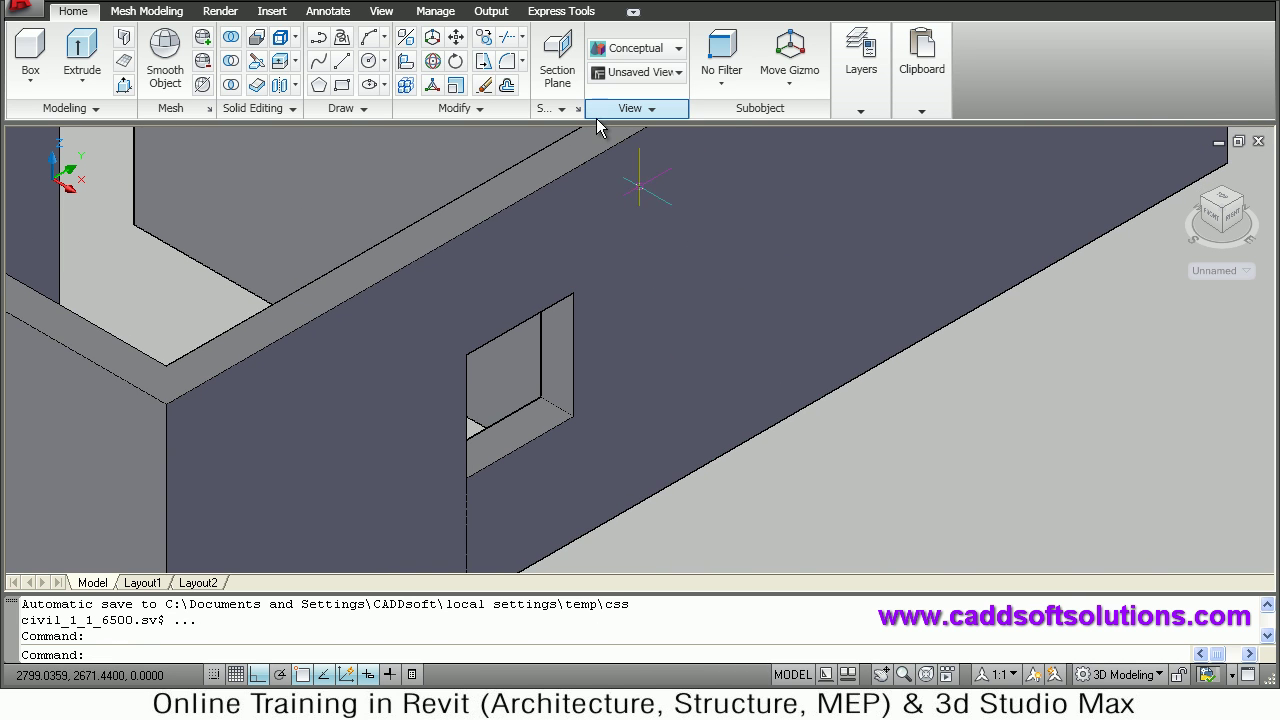
Return the model to the 2D Wireframe visual style.
{"action": "left_click", "coordinate": [641, 58]}
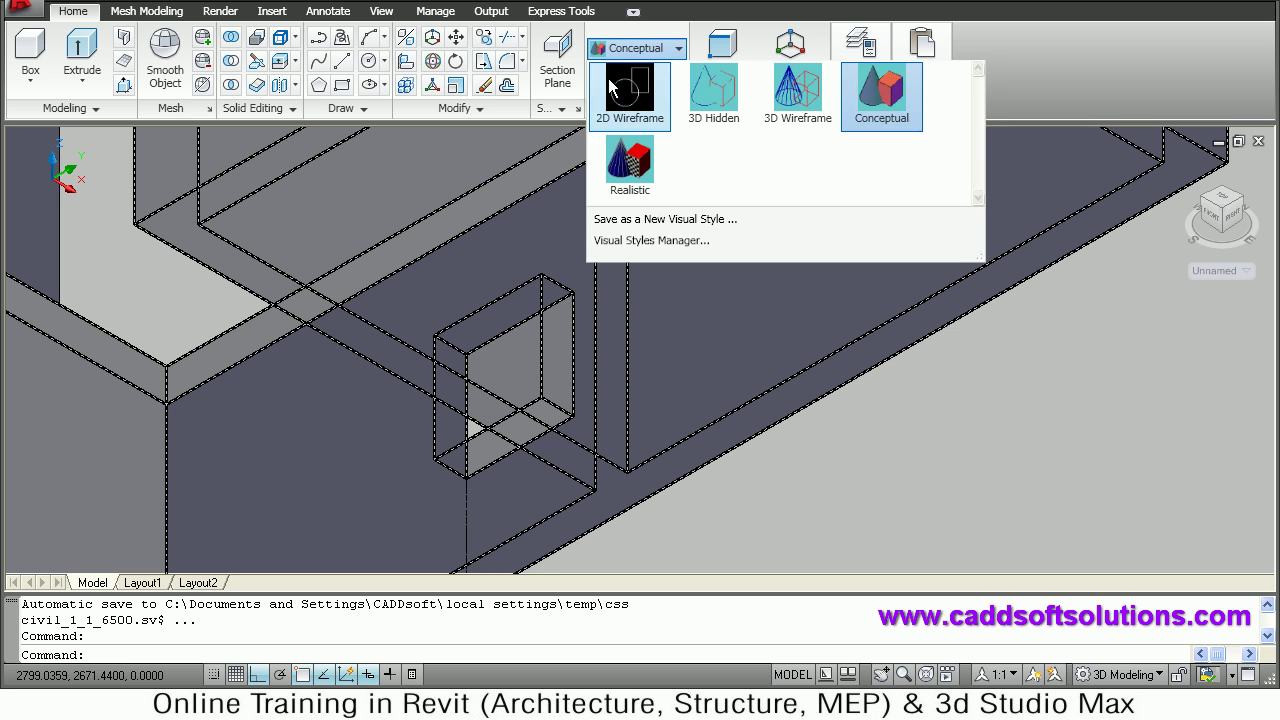
{"action": "left_click", "coordinate": [630, 102]}
{"action": "middle_click_drag", "start_coordinate": [834, 423], "coordinate": [744, 476]}
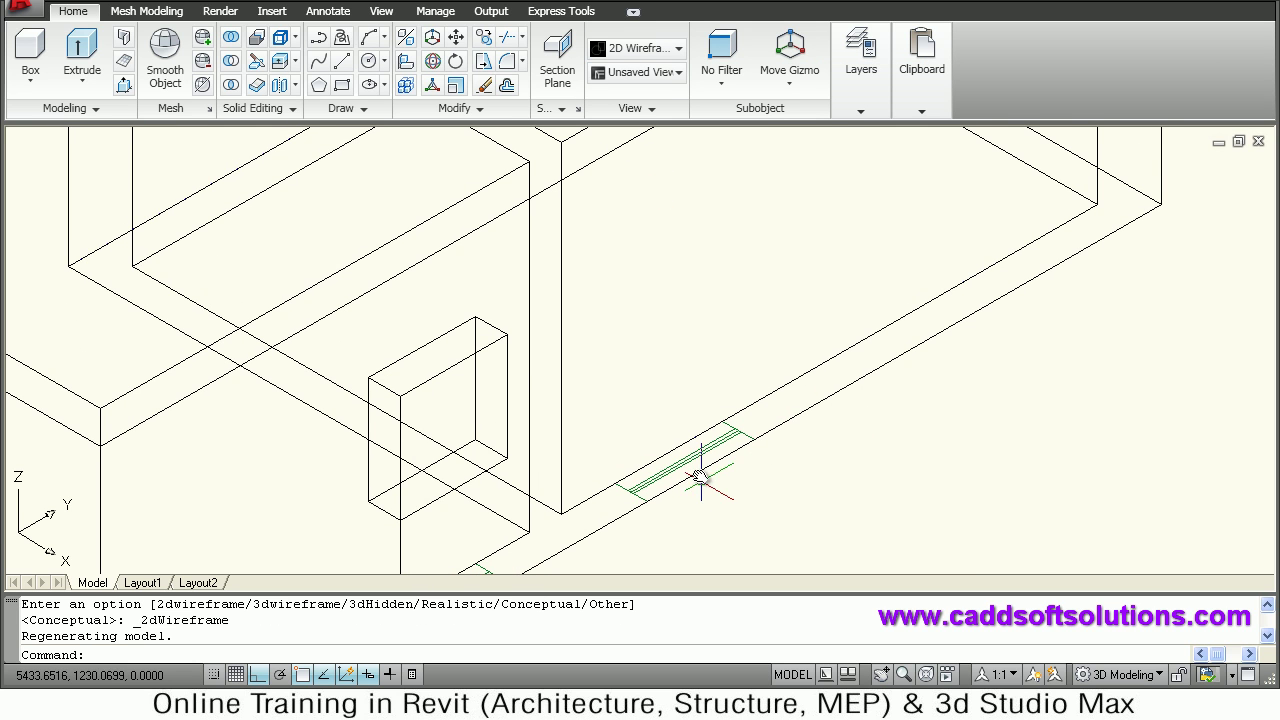
Draw a vertical line 1000 high from the outer corner of the second window on the same wall.
{"action": "type", "text": "l"}
{"action": "key", "text": "Return"}
{"action": "left_click", "coordinate": [652, 500]}
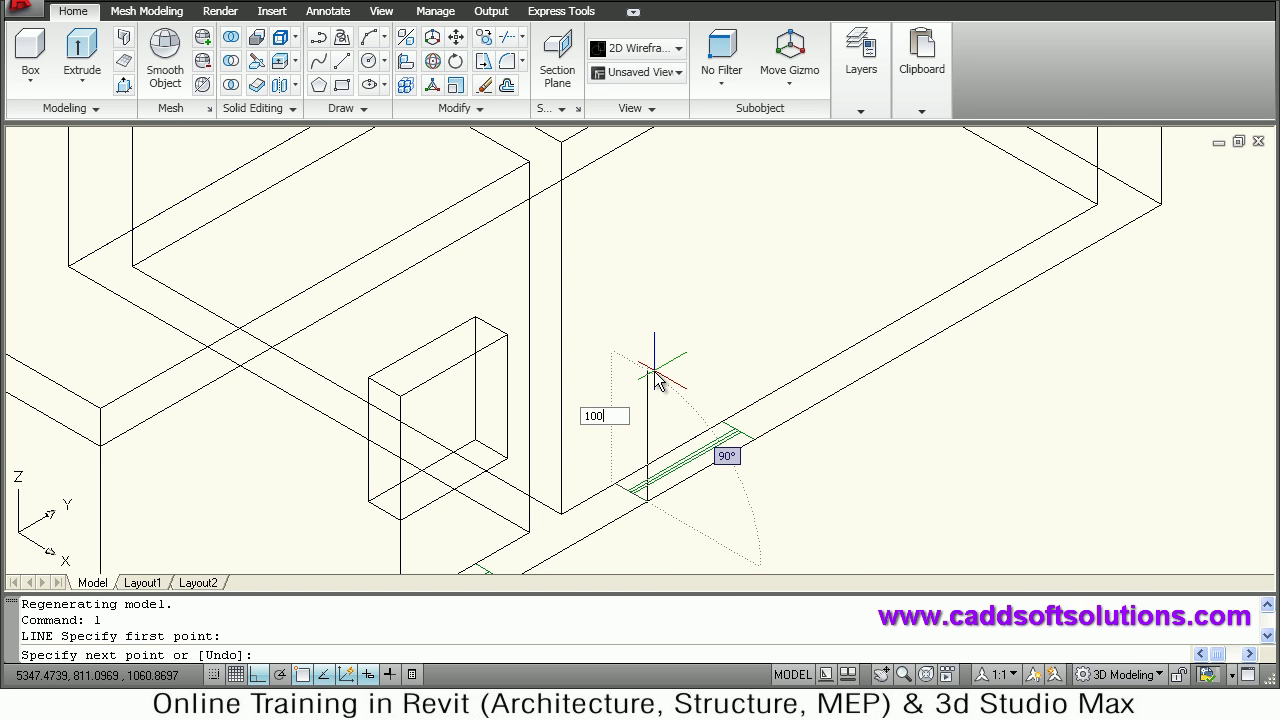
{"action": "type", "text": "1000"}
{"action": "key", "text": "Return"}
{"action": "key", "text": "Escape"}
{"action": "key", "text": "Escape"}
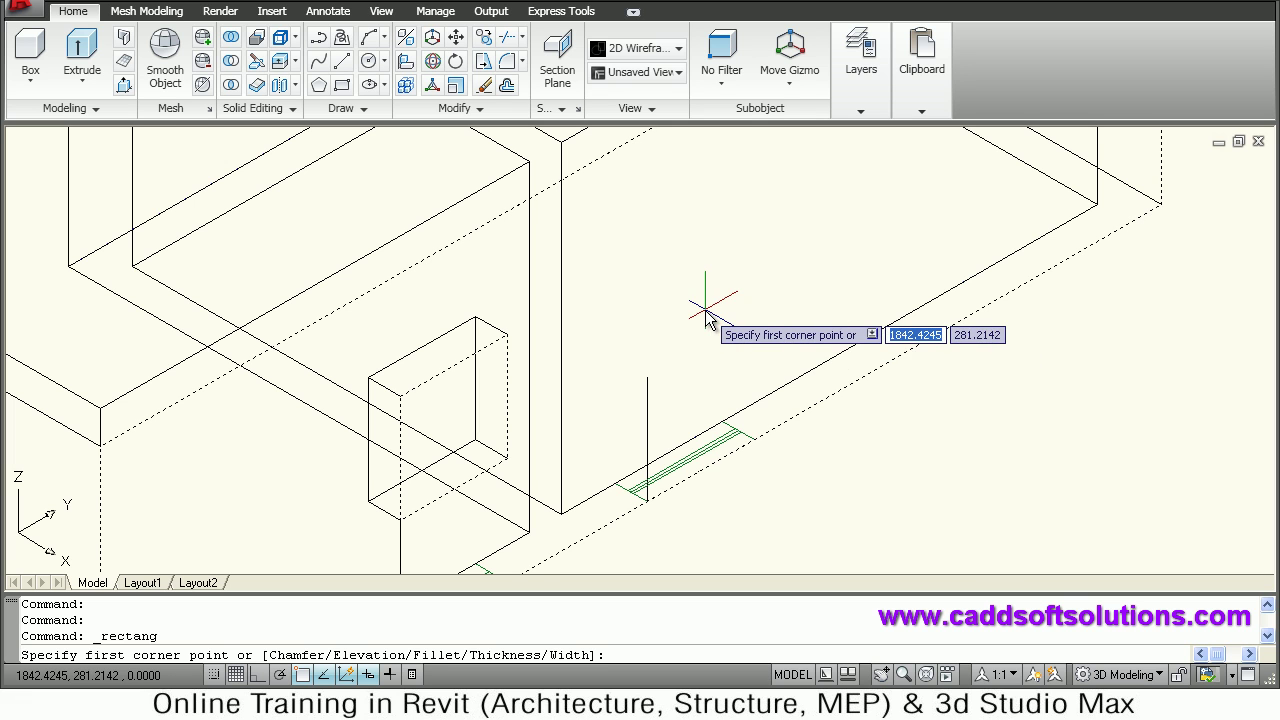
Draw a 1000 by 1000 rectangle on the wall face from the upper end of the second window's line.
{"action": "left_click", "coordinate": [648, 378]}
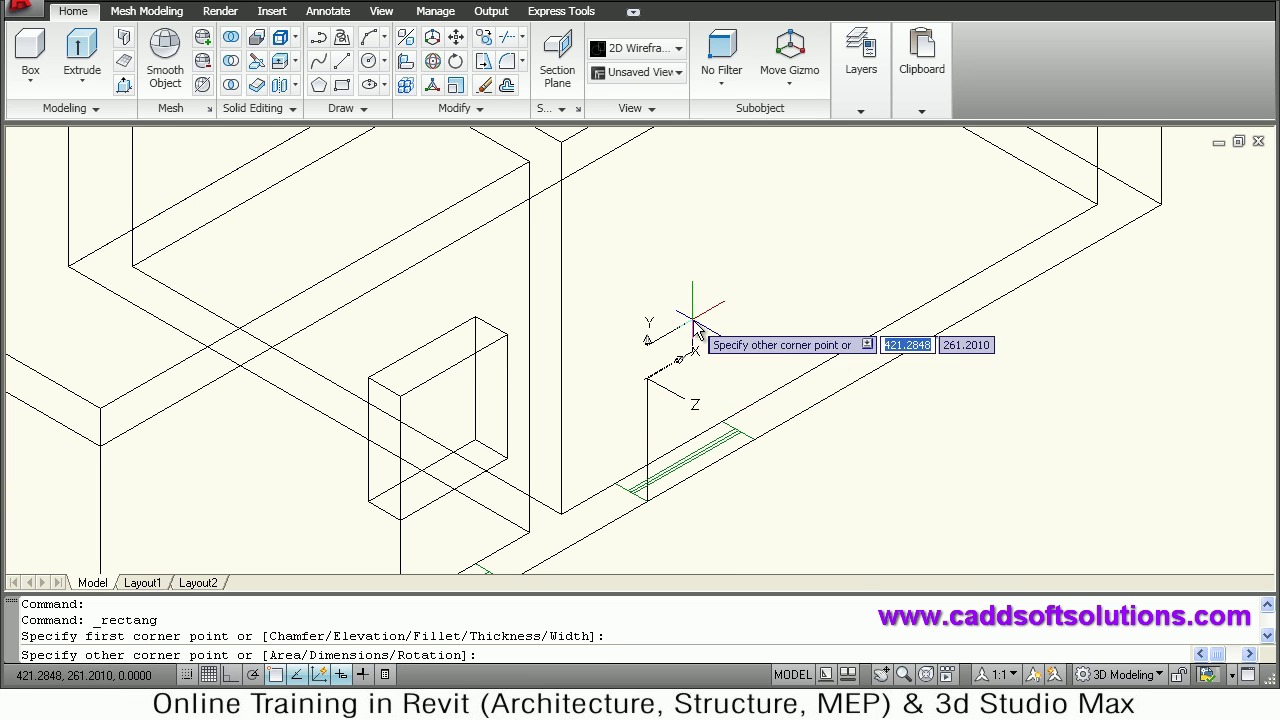
{"action": "right_click", "coordinate": [716, 306]}
{"action": "left_click", "coordinate": [751, 429]}
{"action": "key", "text": "Return"}
{"action": "key", "text": "Return"}
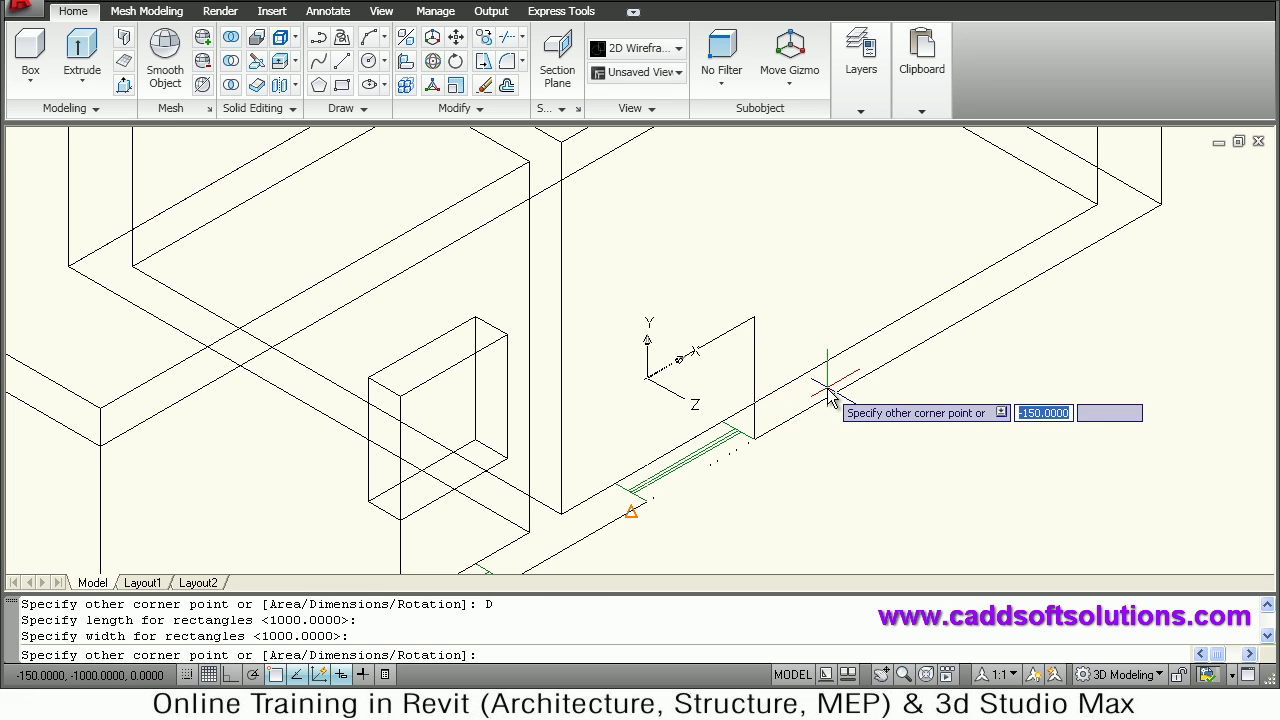
{"action": "left_click", "coordinate": [724, 231]}
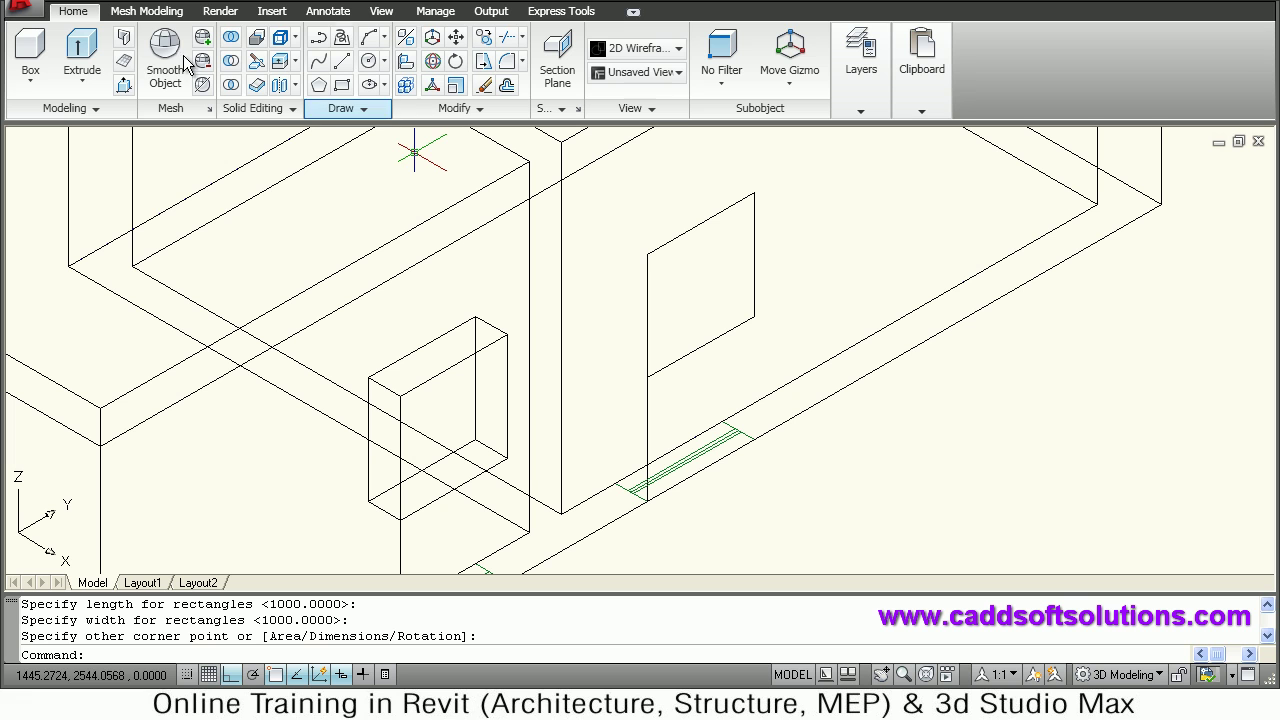
Cut the second window opening through the wall with Press/Pull on its 1000 by 1000 rectangle.
{"action": "left_click", "coordinate": [124, 85]}
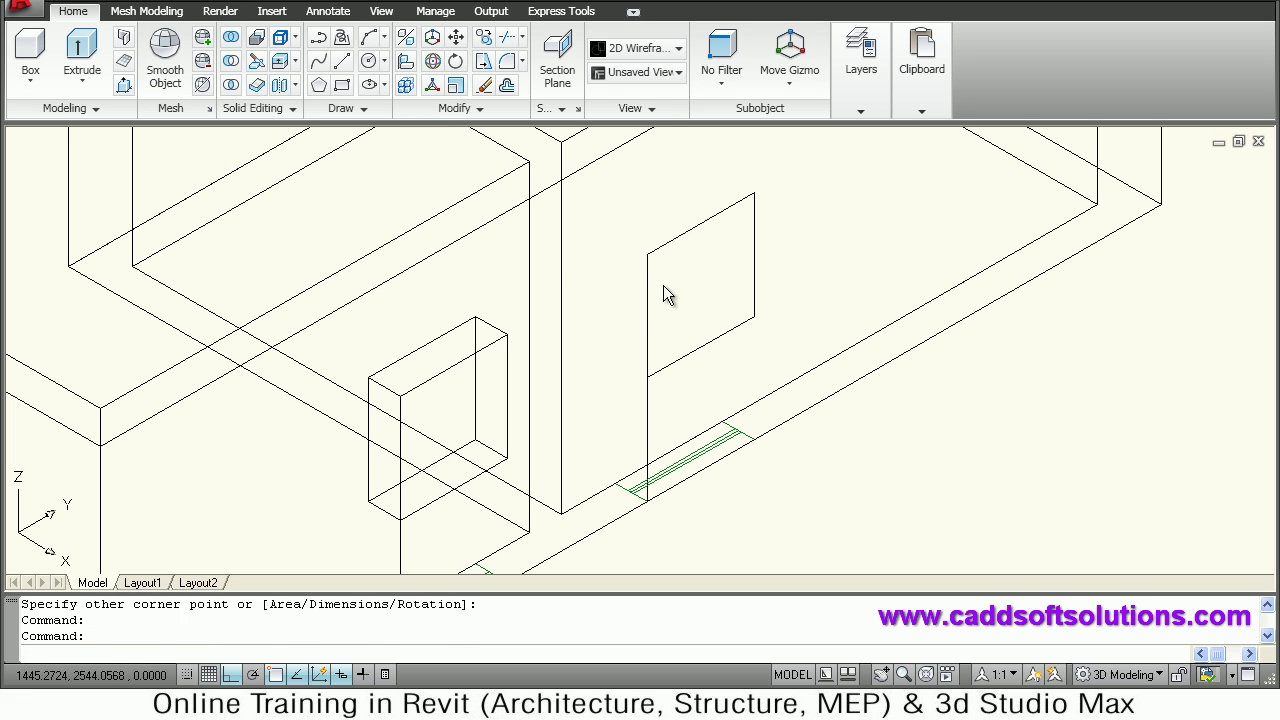
{"action": "left_click", "coordinate": [716, 312]}
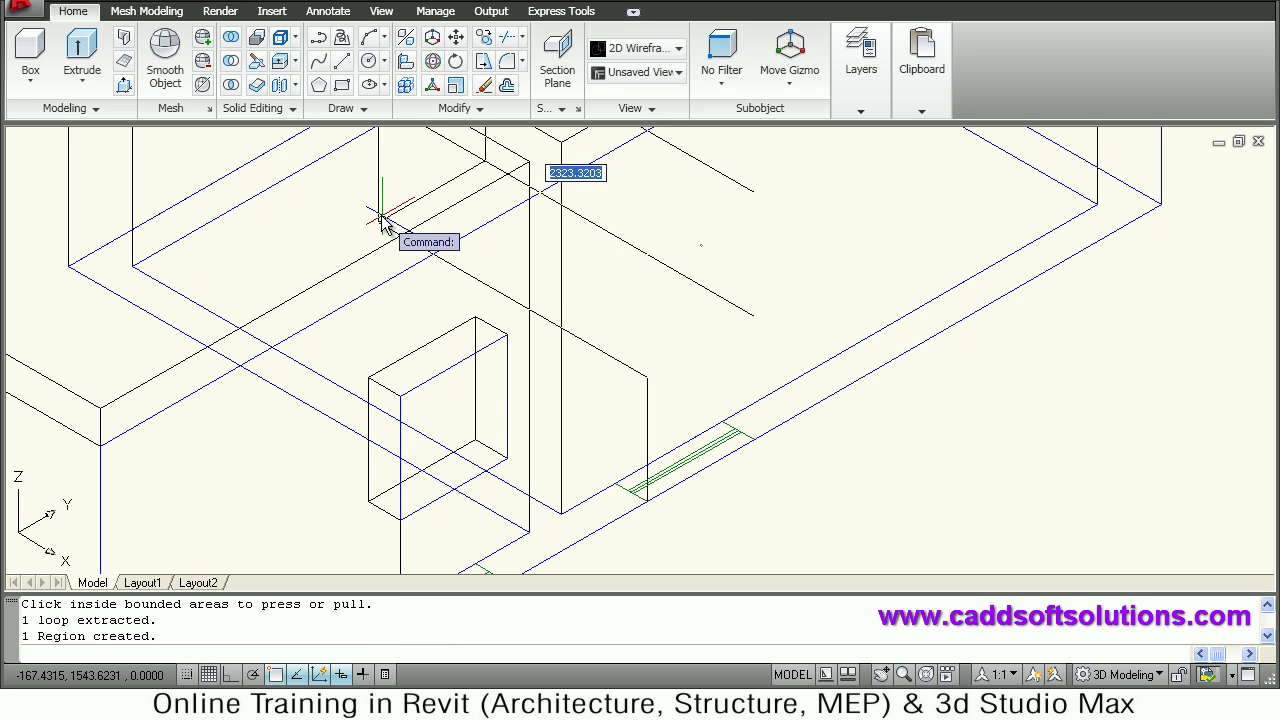
{"action": "left_click", "coordinate": [381, 213]}
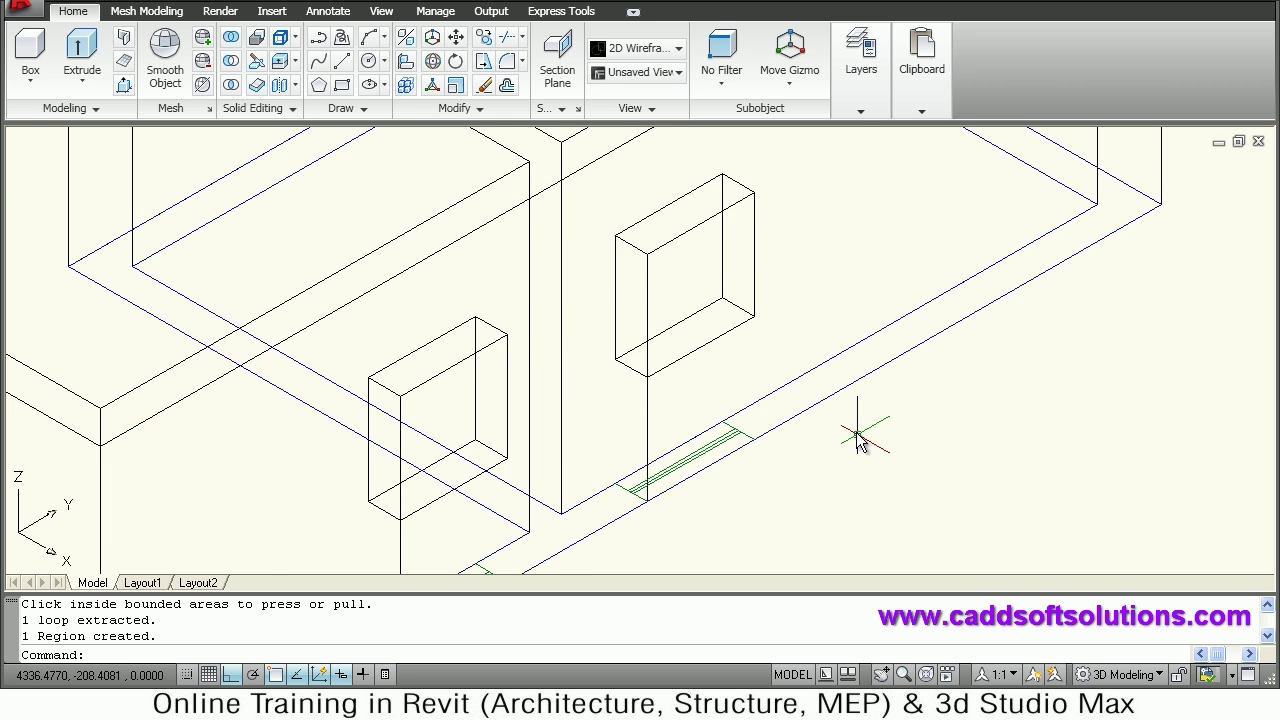
Measure the width of the window on the adjoining outer wall between its outer corners.
{"action": "scroll", "coordinate": [860, 420], "scroll_direction": "down", "scroll_amount": 3}
{"action": "scroll", "coordinate": [900, 430], "scroll_direction": "up", "scroll_amount": 4}
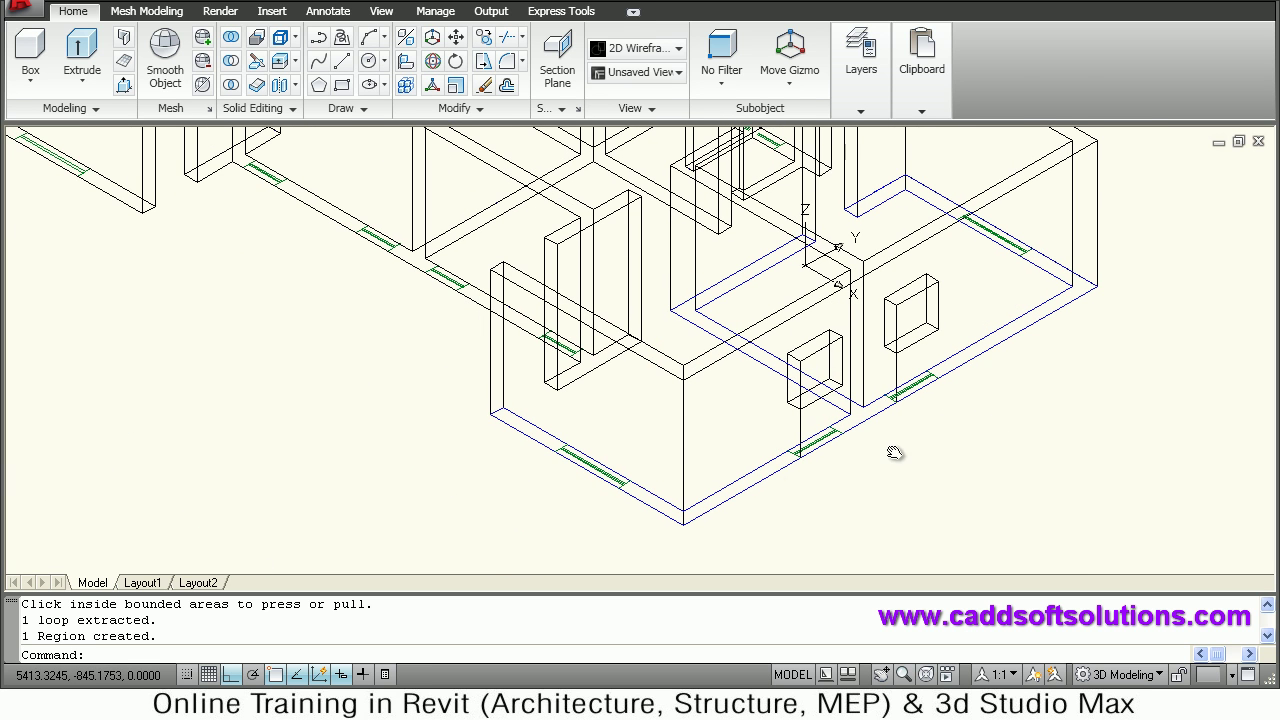
{"action": "middle_click_drag", "start_coordinate": [580, 491], "coordinate": [556, 507]}
{"action": "scroll", "coordinate": [556, 507], "scroll_direction": "up", "scroll_amount": 2}
{"action": "scroll", "coordinate": [677, 354], "scroll_direction": "up", "scroll_amount": 2}
{"action": "scroll", "coordinate": [714, 357], "scroll_direction": "up", "scroll_amount": 3}
{"action": "type", "text": "d"}
{"action": "key", "text": "Return"}
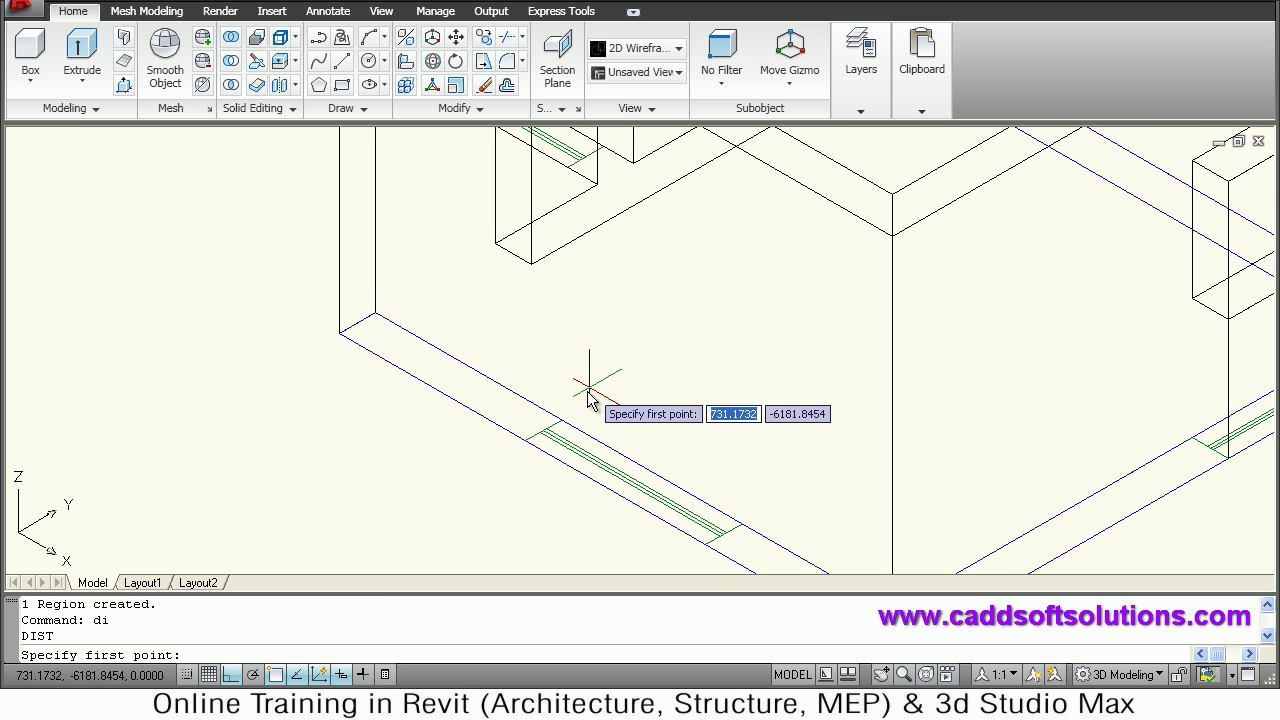
{"action": "left_click", "coordinate": [530, 440]}
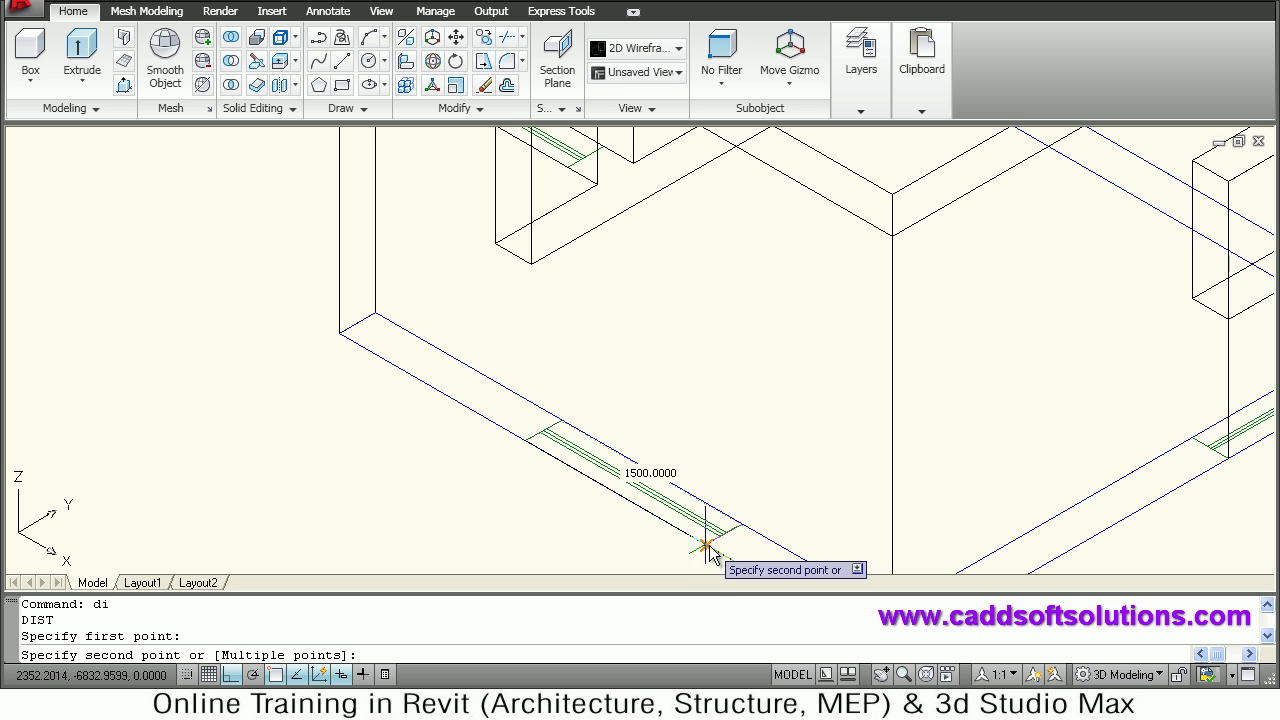
{"action": "key", "text": "Escape"}
Draw a vertical line 1000 high from the outer corner of the window on the adjoining wall.
{"action": "scroll", "coordinate": [651, 371], "scroll_direction": "down", "scroll_amount": 3}
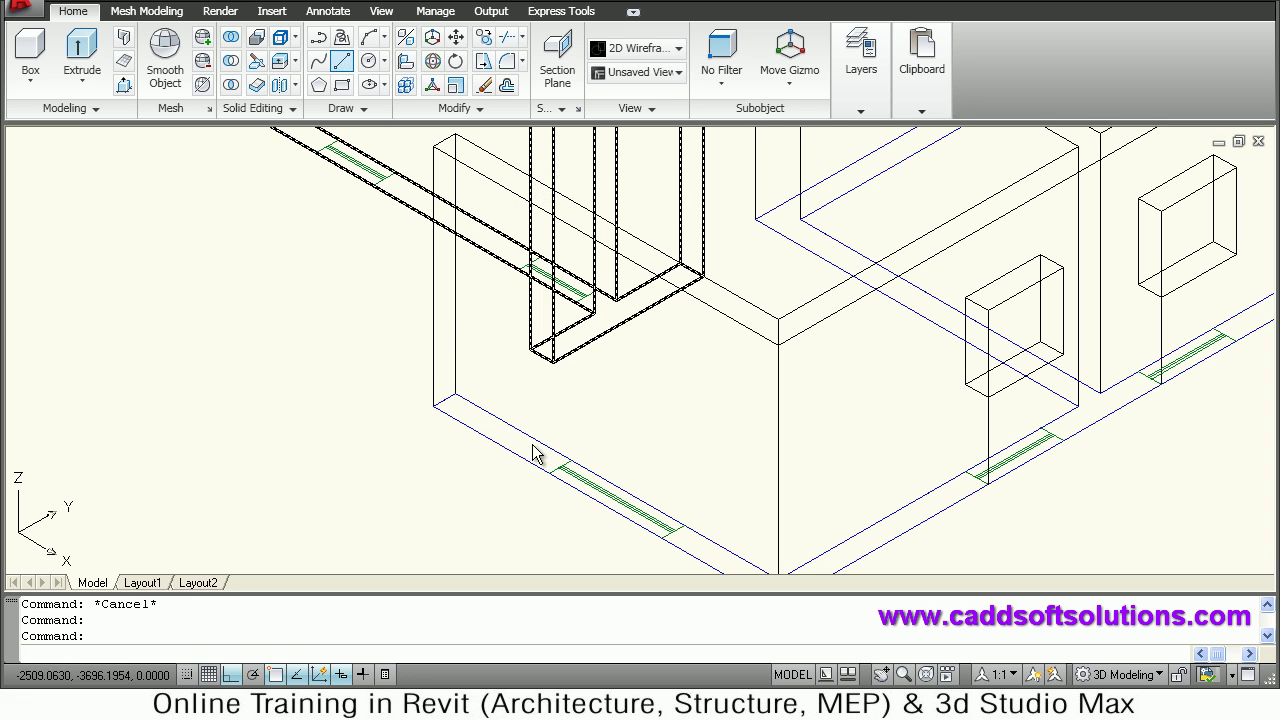
{"action": "left_click", "coordinate": [549, 474]}
{"action": "type", "text": "1"}
{"action": "key", "text": "Return"}
{"action": "key", "text": "Escape"}
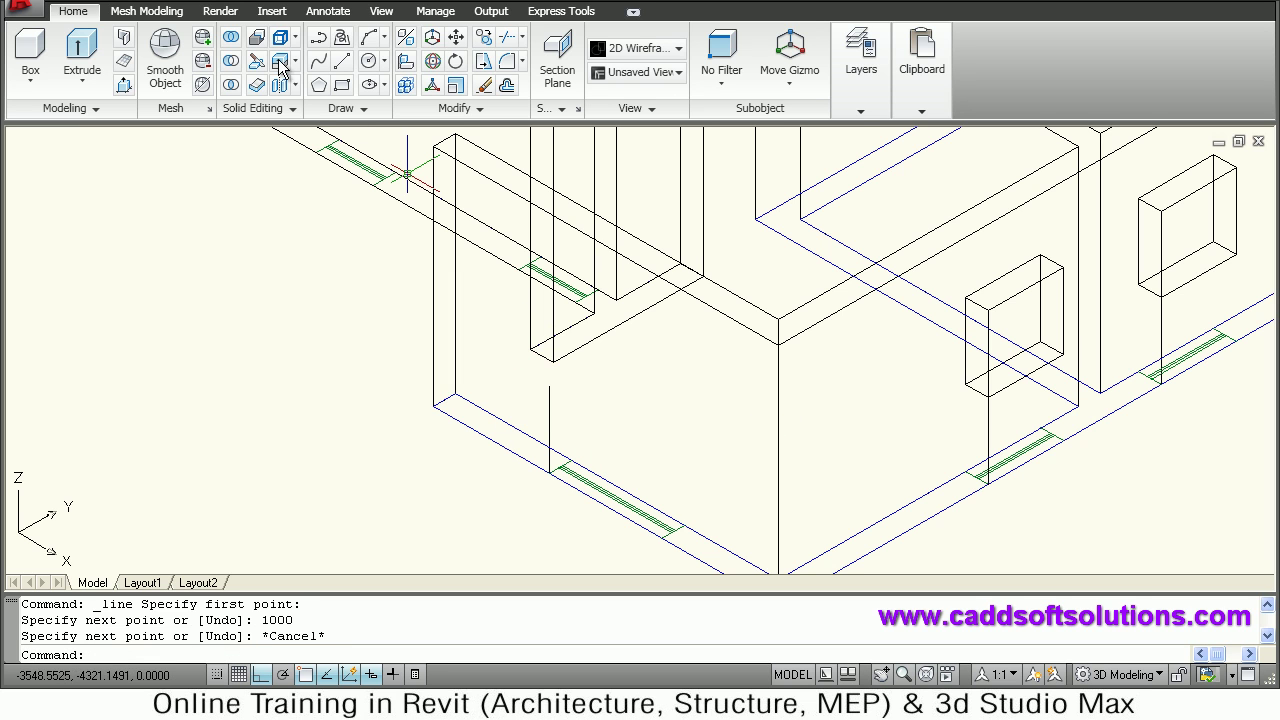
Draw a rectangle 1500 long and 1000 wide on the adjoining wall's face from the upper end of the vertical line.
{"action": "left_click", "coordinate": [342, 85]}
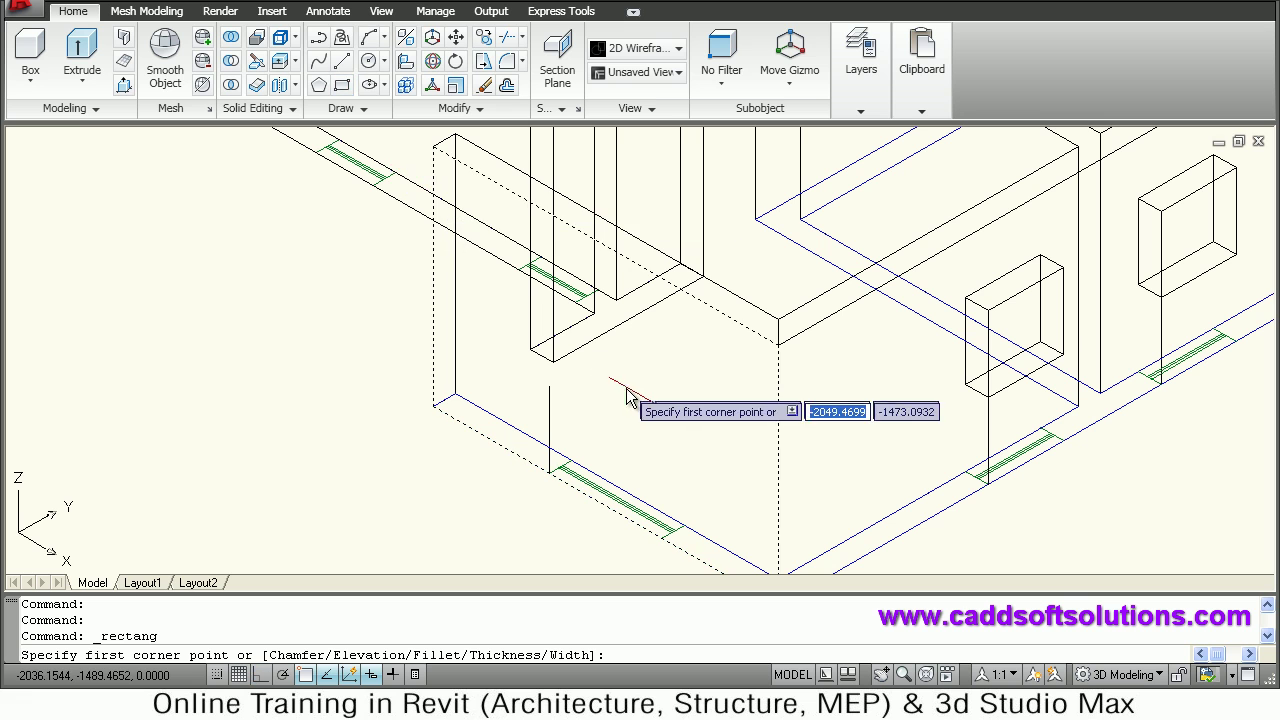
{"action": "left_click", "coordinate": [549, 388]}
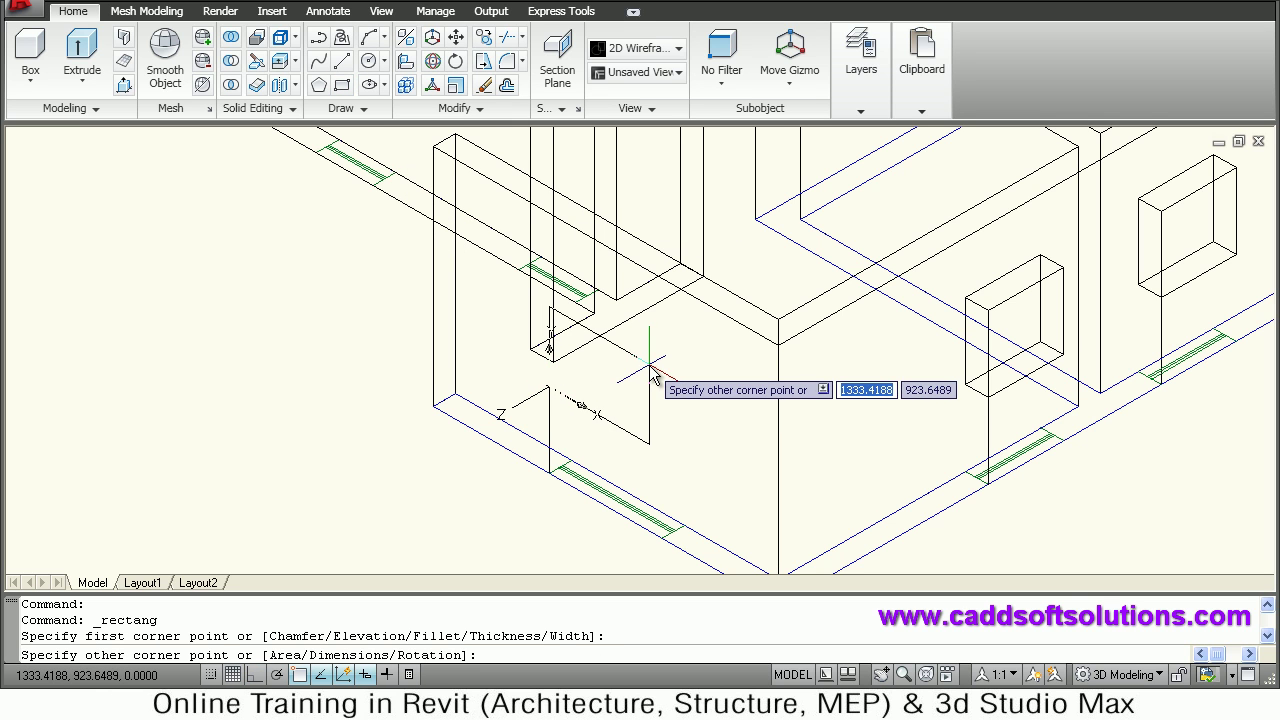
{"action": "right_click", "coordinate": [652, 372]}
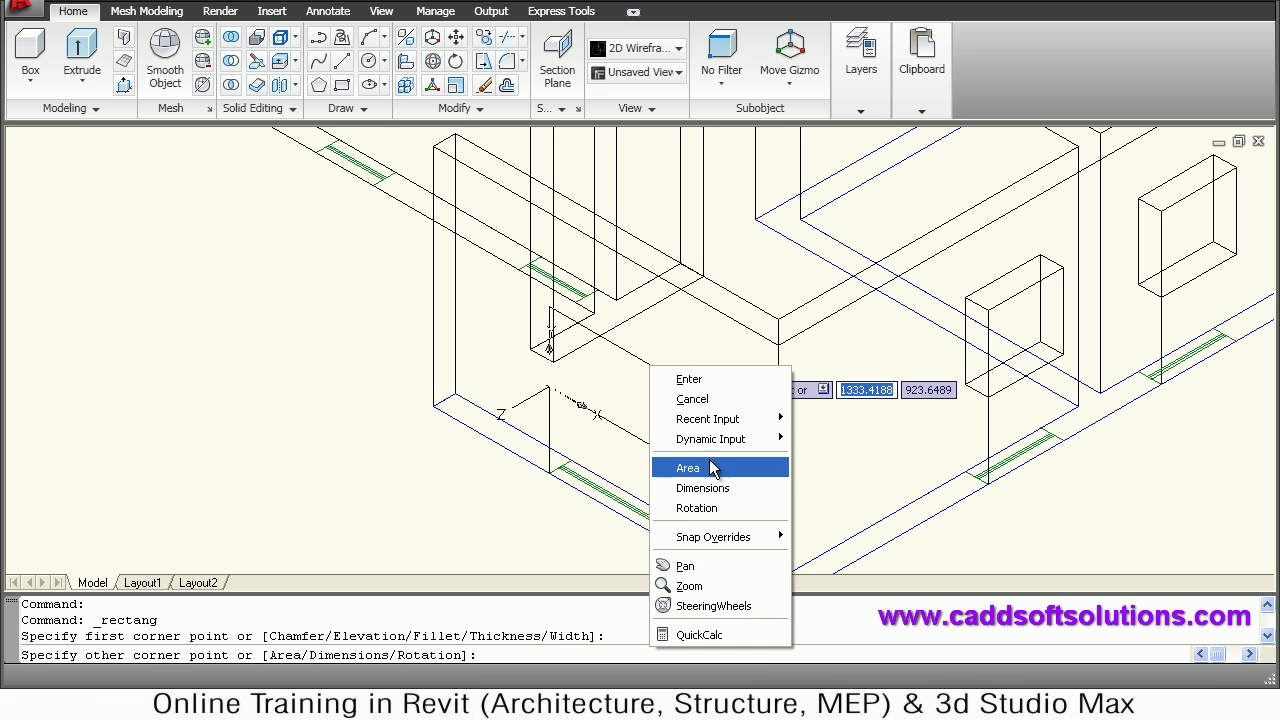
{"action": "left_click", "coordinate": [700, 488]}
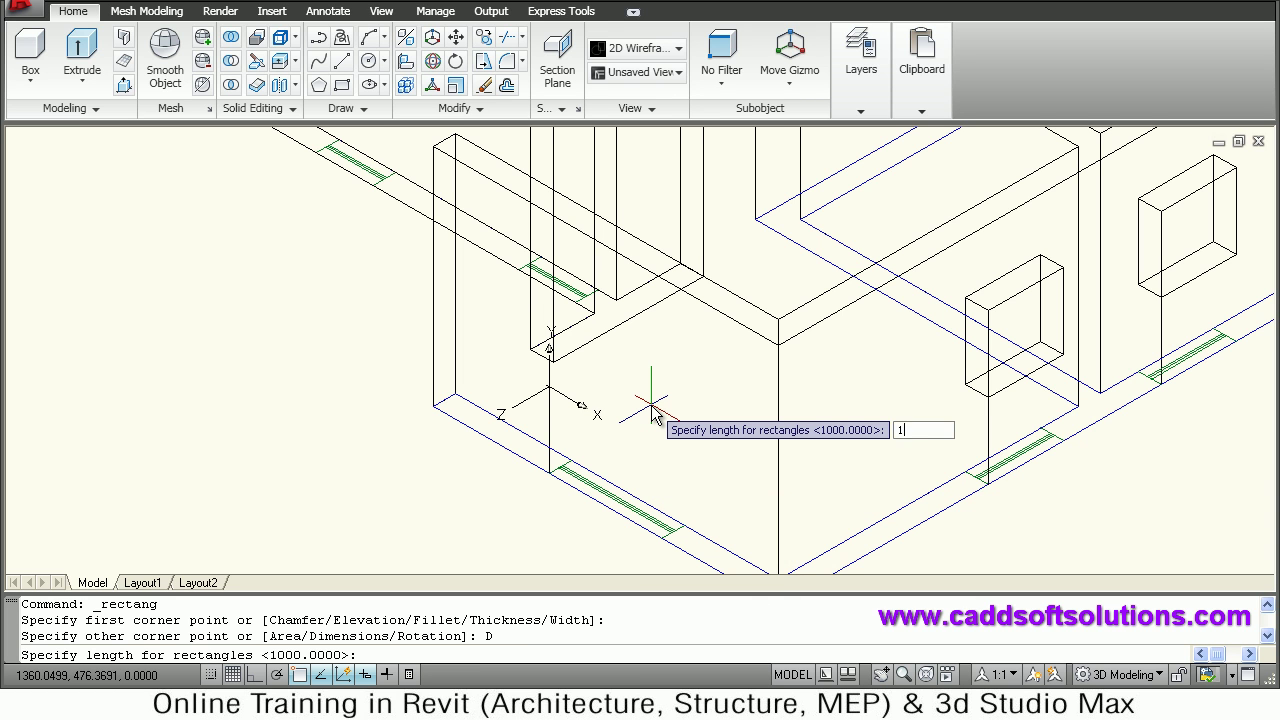
{"action": "key", "text": "Return"}
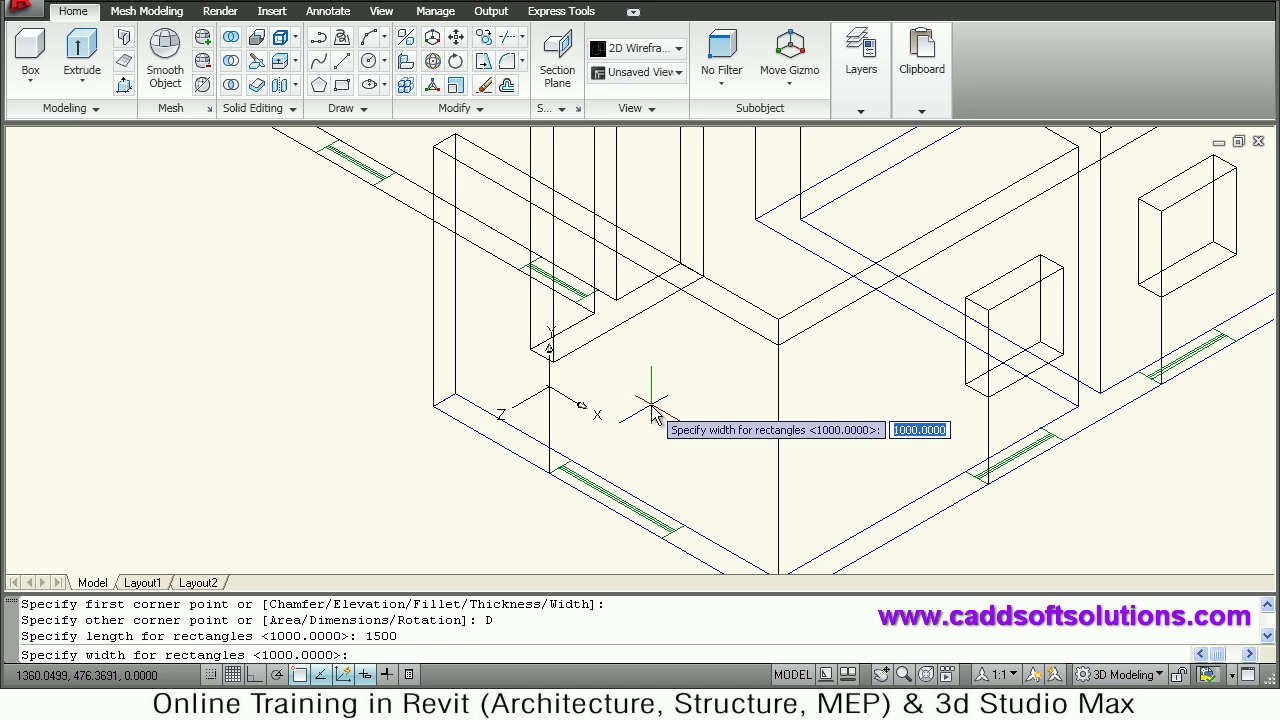
{"action": "key", "text": "Return"}
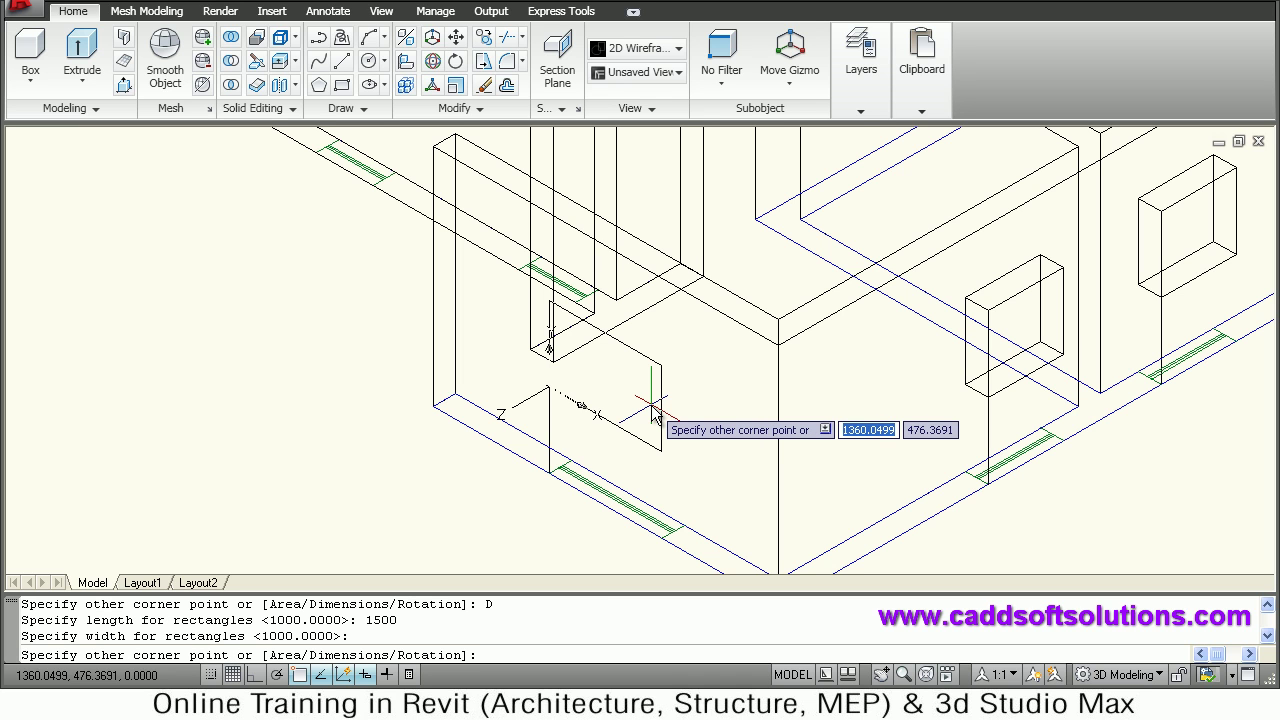
{"action": "left_click", "coordinate": [652, 410]}
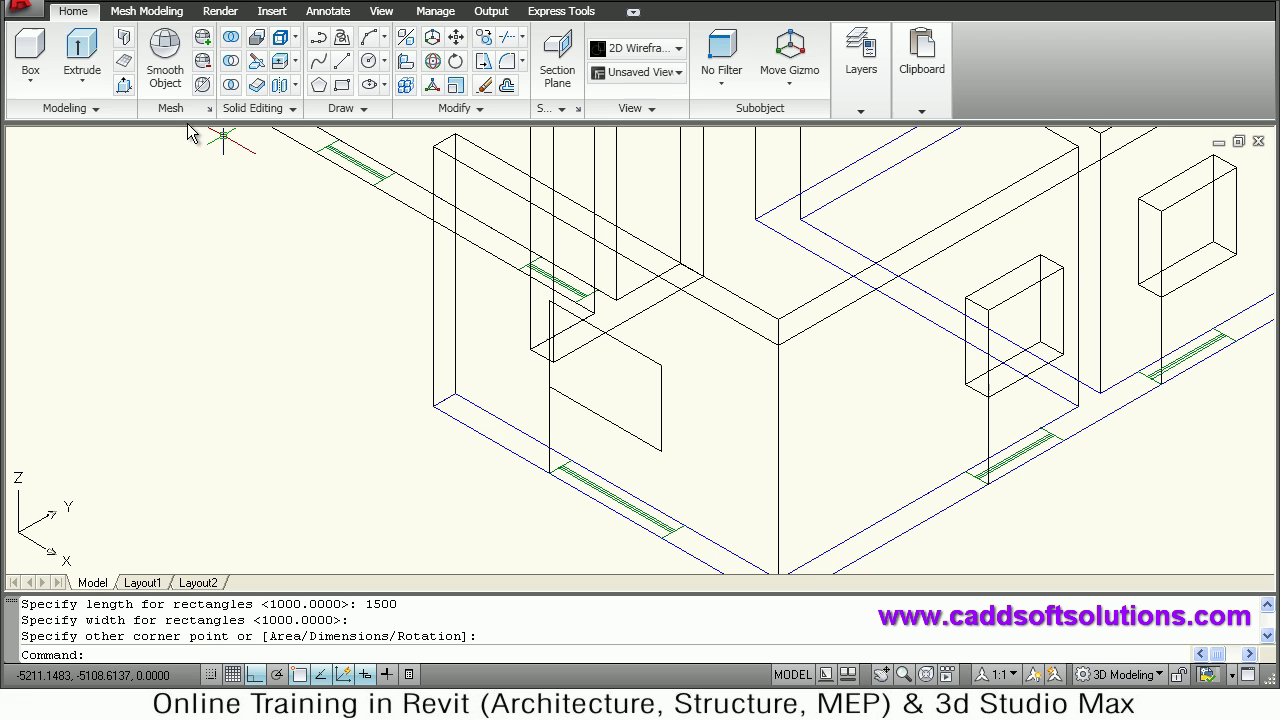
Cut the window opening through the adjoining wall with Press/Pull on the 1500 by 1000 rectangle.
{"action": "left_click", "coordinate": [124, 86]}
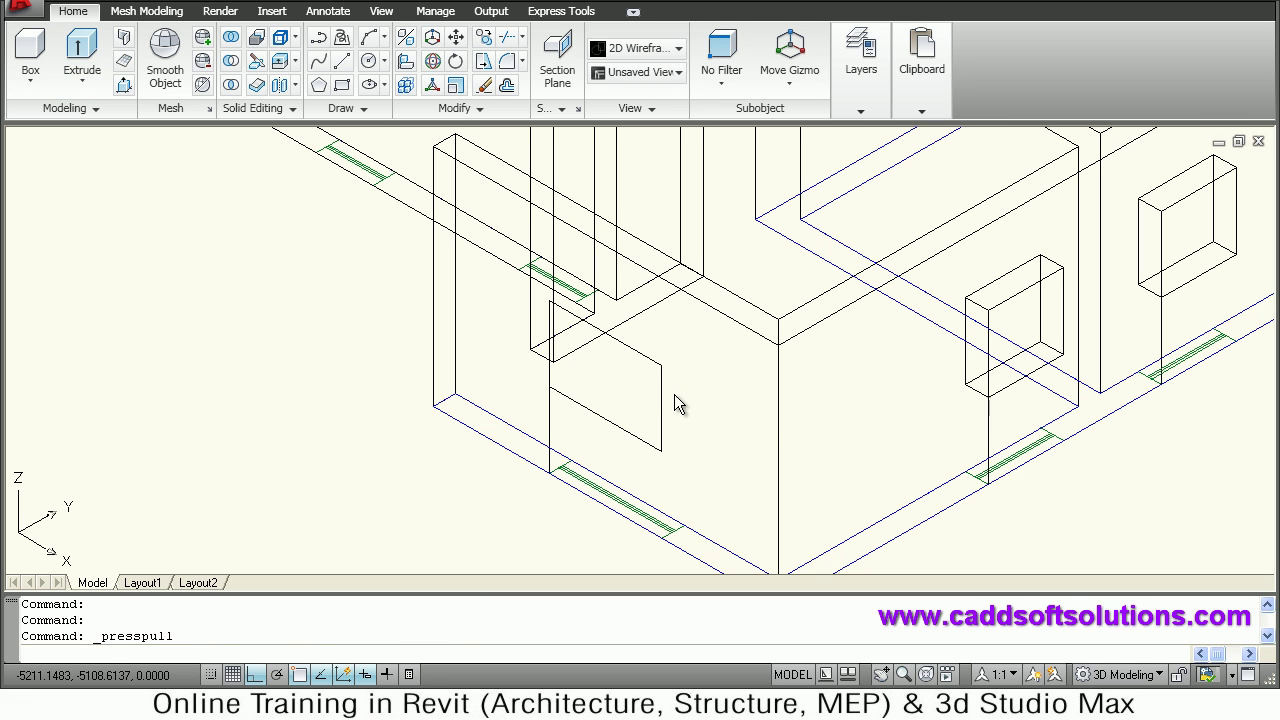
{"action": "left_click", "coordinate": [625, 392]}
{"action": "left_click", "coordinate": [734, 394]}
Measure the width of a small window on the long outer wall from its outer corner.
{"action": "scroll", "coordinate": [734, 394], "scroll_direction": "down", "scroll_amount": 4}
{"action": "middle_click_drag", "start_coordinate": [660, 375], "coordinate": [748, 440]}
{"action": "scroll", "coordinate": [660, 338], "scroll_direction": "up", "scroll_amount": 3}
{"action": "middle_click_drag", "start_coordinate": [666, 300], "coordinate": [762, 478]}
{"action": "scroll", "coordinate": [690, 430], "scroll_direction": "up", "scroll_amount": 3}
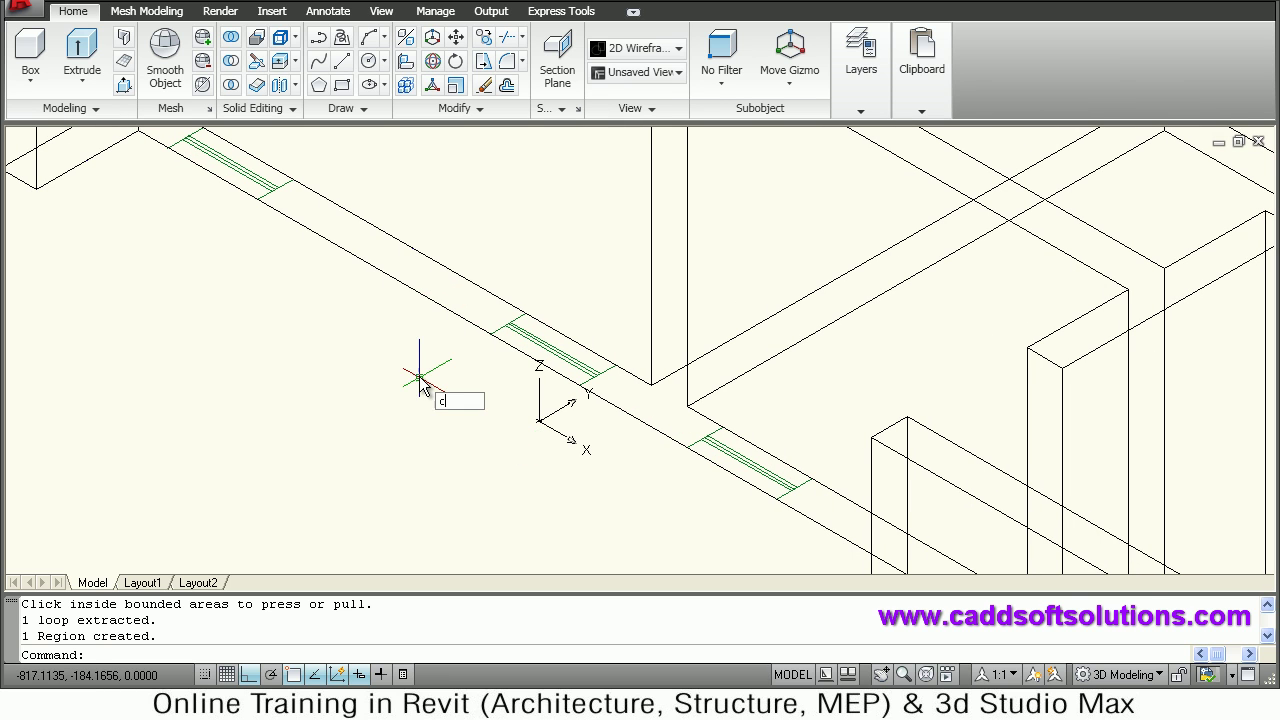
{"action": "type", "text": "i"}
{"action": "key", "text": "Return"}
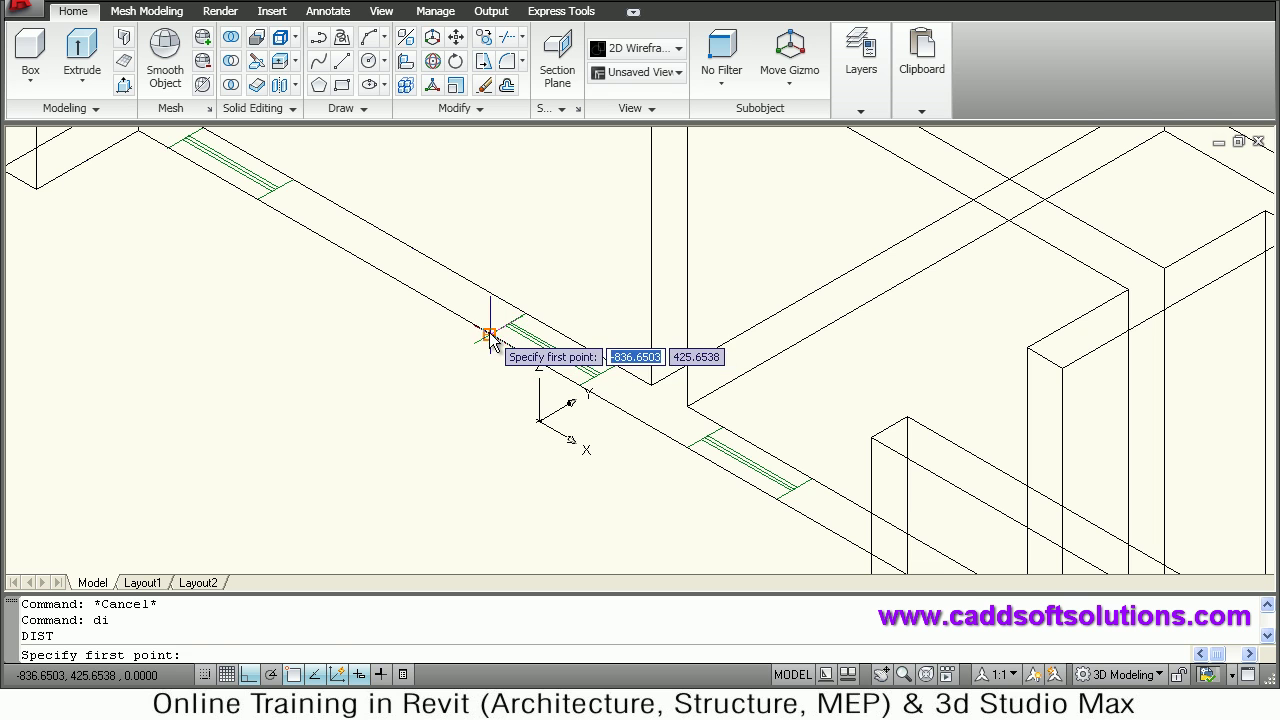
{"action": "left_click", "coordinate": [489, 335]}
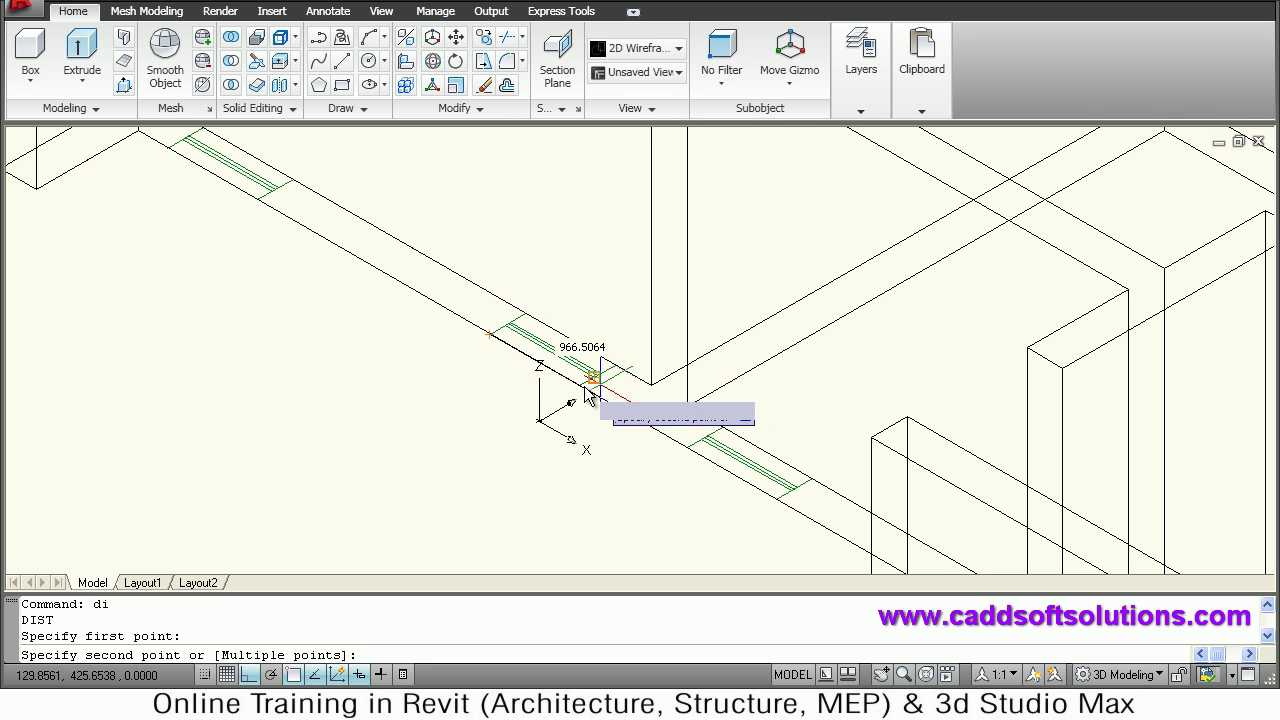
{"action": "key", "text": "Escape"}
{"action": "key", "text": "Escape"}
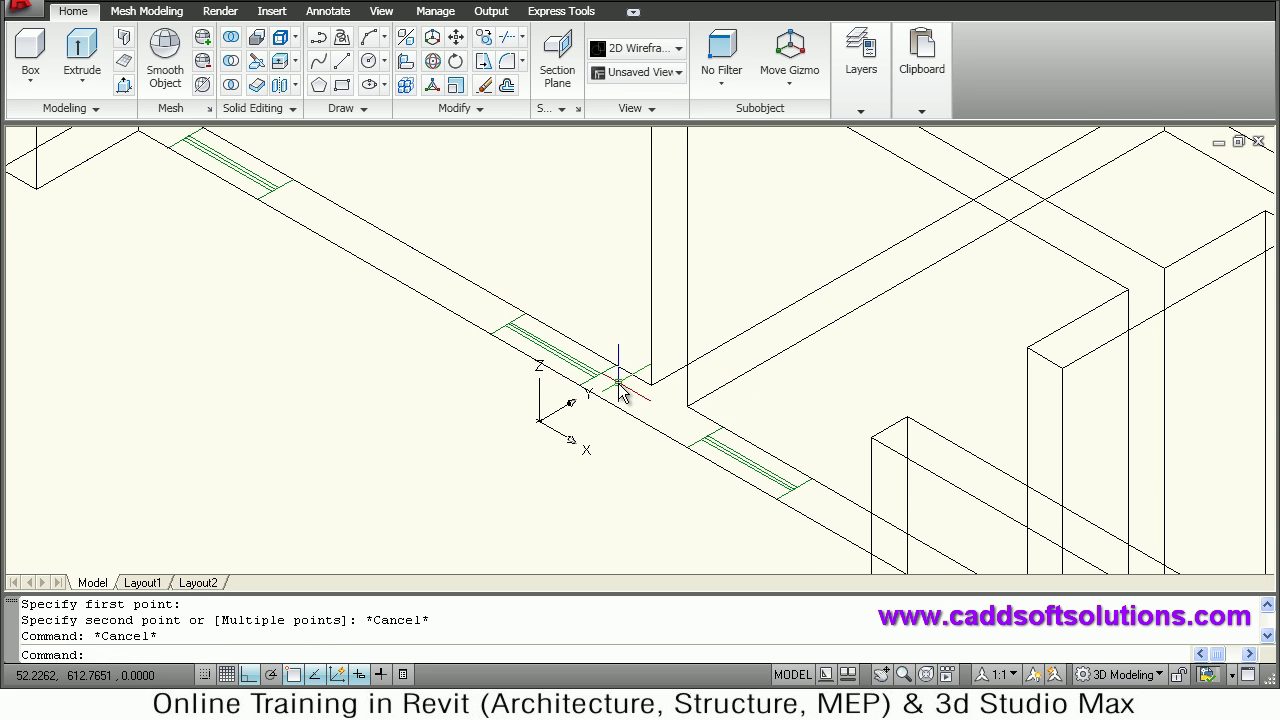
Draw a vertical line 1000 high from the outer corner of the first small window on the long outer wall.
{"action": "scroll", "coordinate": [666, 357], "scroll_direction": "down", "scroll_amount": 3}
{"action": "scroll", "coordinate": [700, 329], "scroll_direction": "up", "scroll_amount": 3}
{"action": "middle_click_drag", "start_coordinate": [700, 329], "coordinate": [707, 388]}
{"action": "scroll", "coordinate": [652, 293], "scroll_direction": "down", "scroll_amount": 2}
{"action": "scroll", "coordinate": [606, 357], "scroll_direction": "up", "scroll_amount": 3}
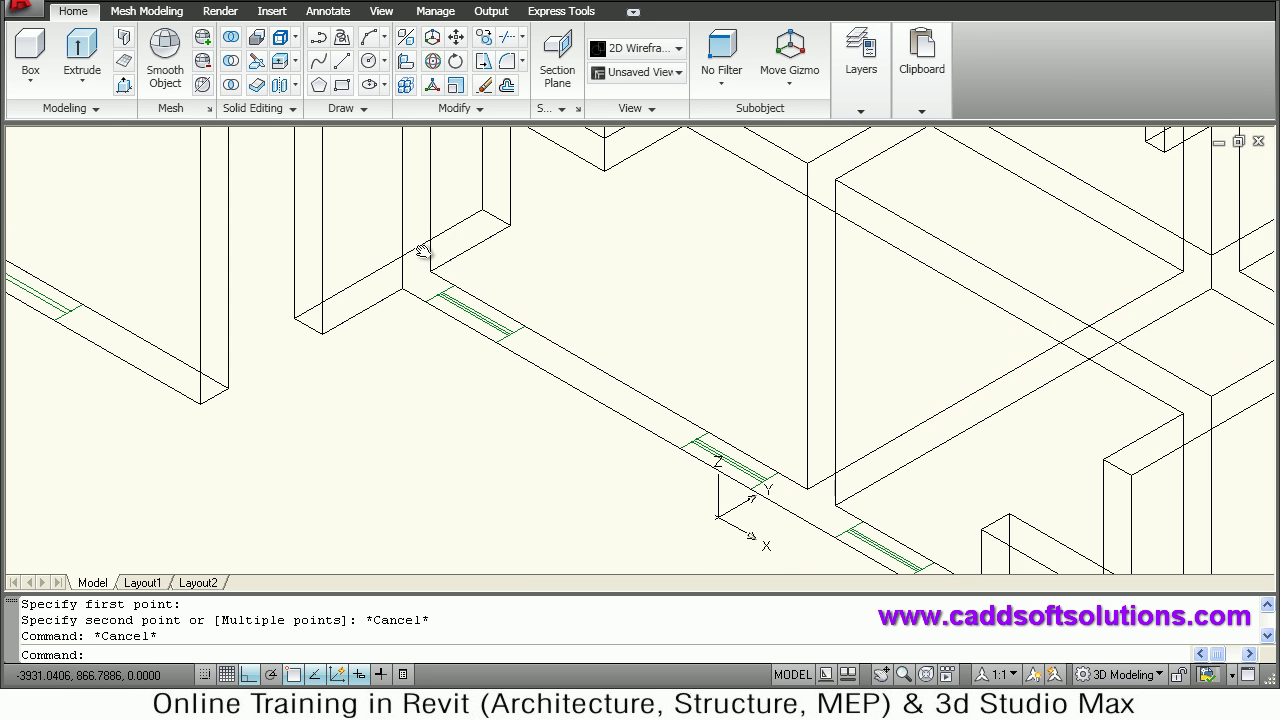
{"action": "key", "text": "Return"}
{"action": "left_click", "coordinate": [535, 400]}
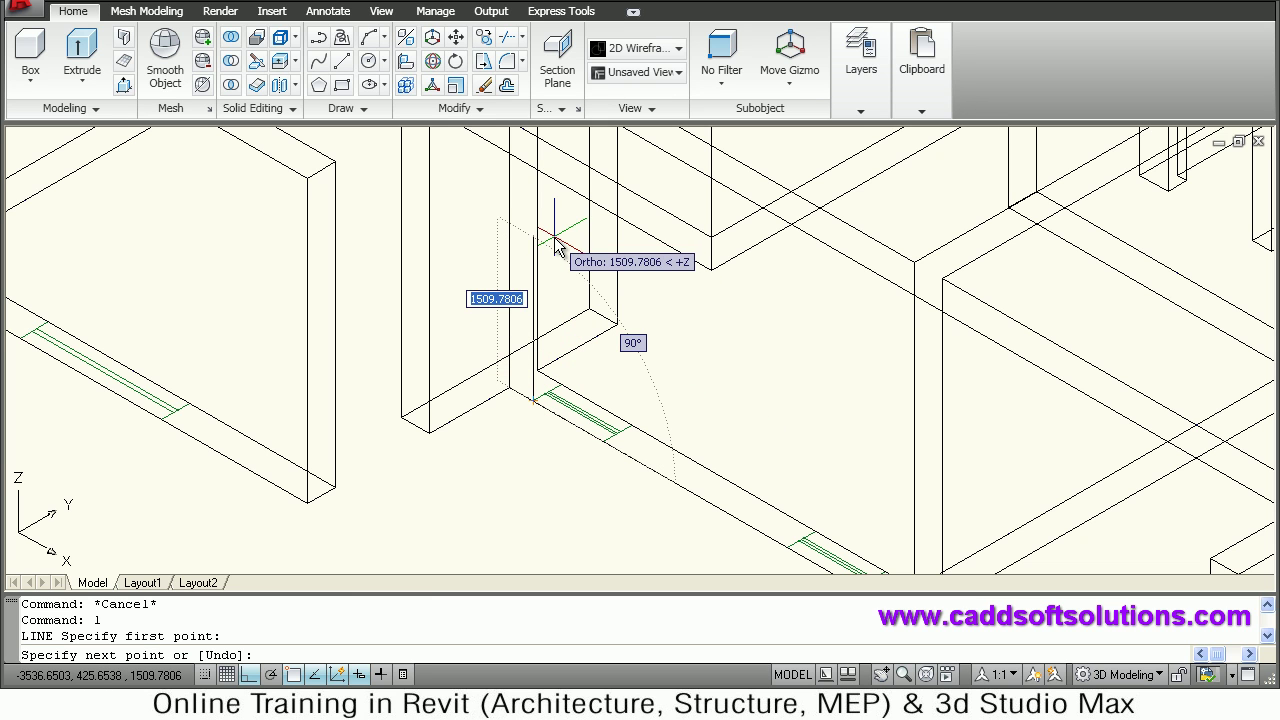
{"action": "type", "text": "1000"}
{"action": "key", "text": "Return"}
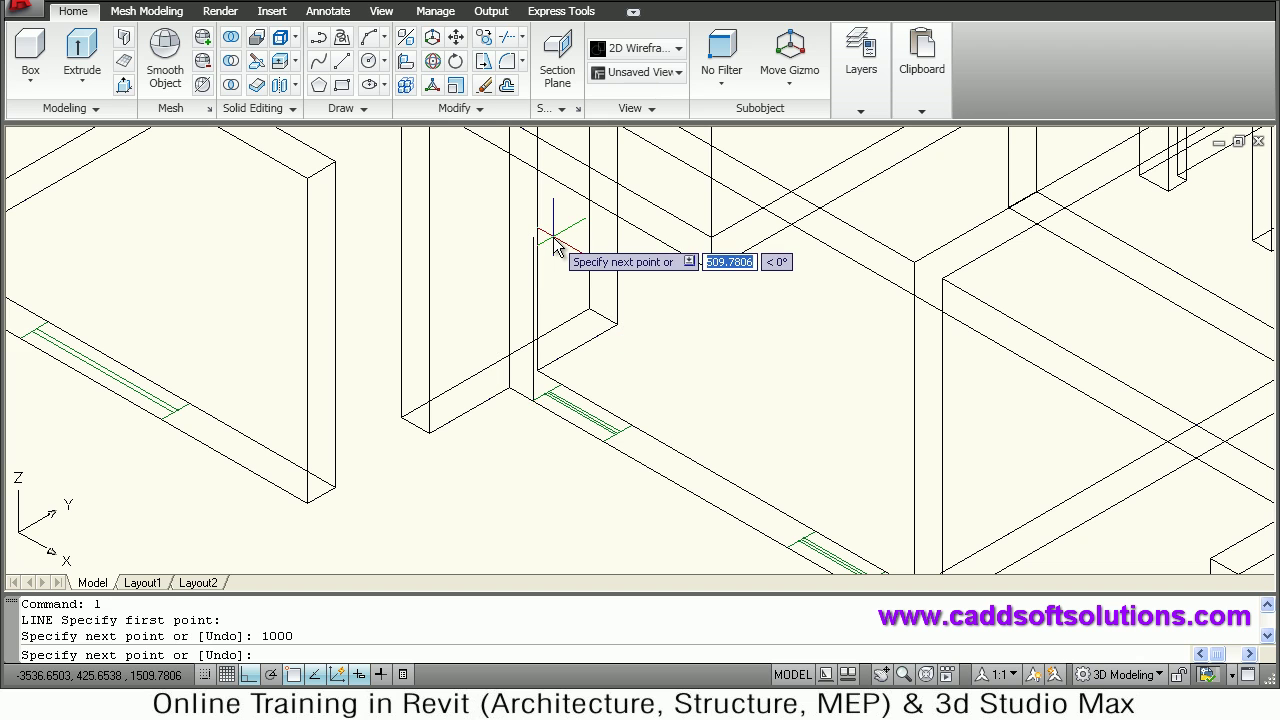
{"action": "key", "text": "Return"}
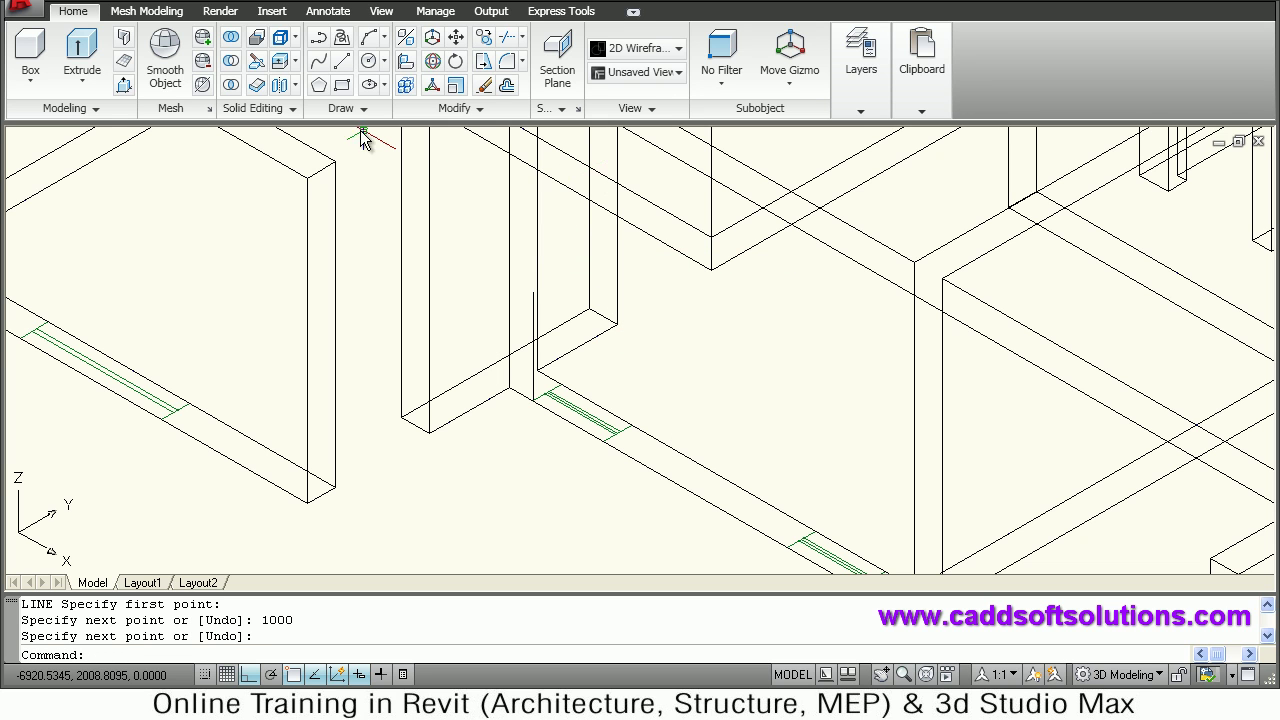
Draw a rectangle 750 long and 1000 wide on the long wall's face from the upper end of the vertical line.
{"action": "left_click", "coordinate": [348, 87]}
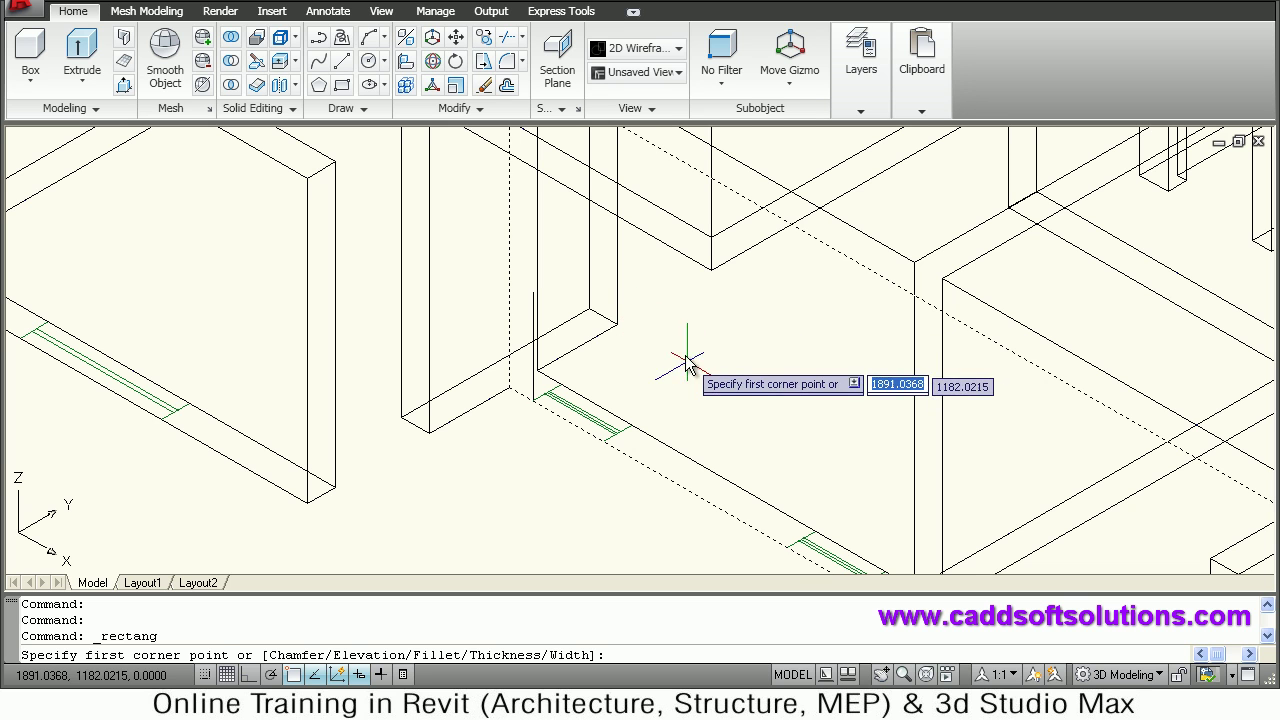
{"action": "left_click", "coordinate": [529, 298]}
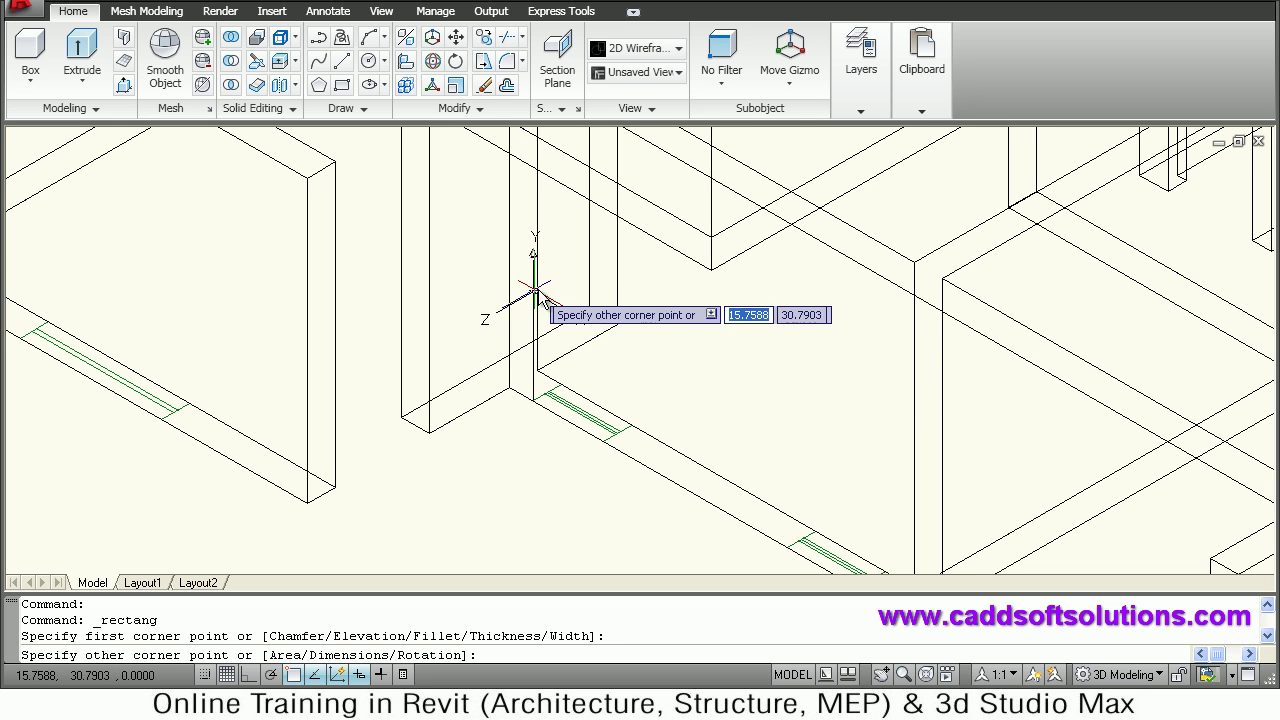
{"action": "right_click", "coordinate": [668, 297]}
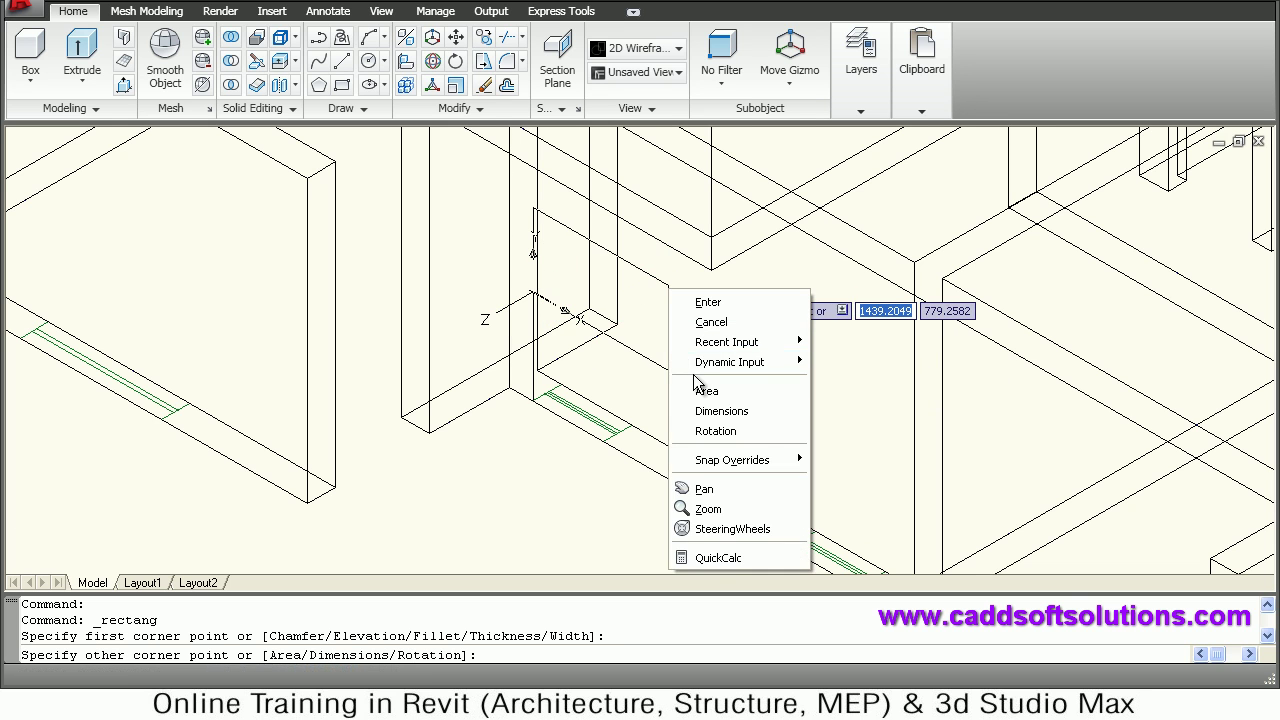
{"action": "left_click", "coordinate": [712, 411]}
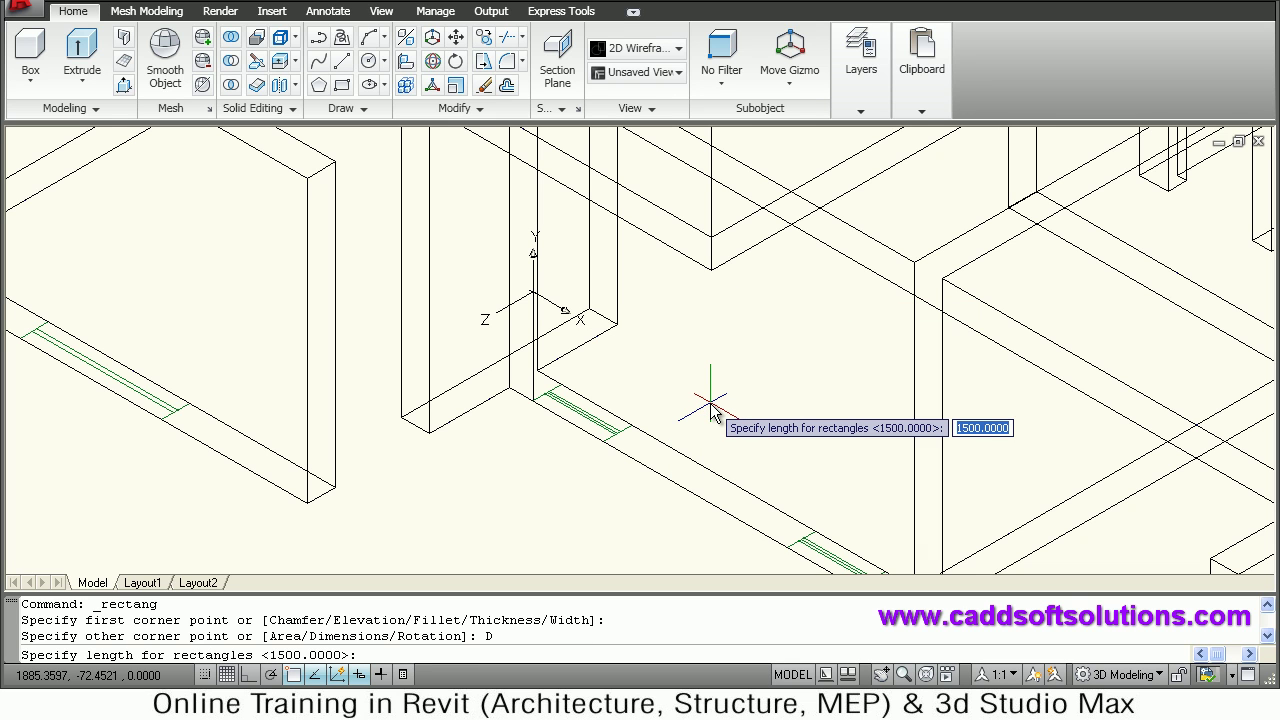
{"action": "type", "text": "750"}
{"action": "key", "text": "Return"}
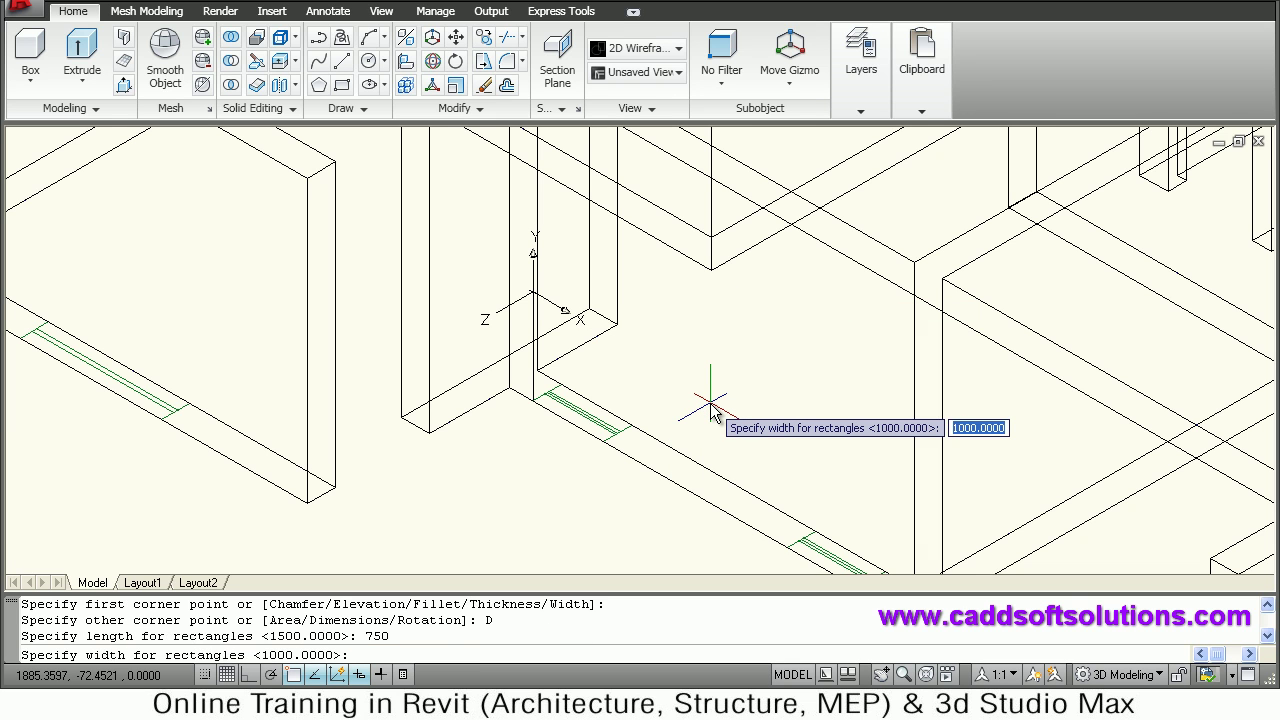
{"action": "key", "text": "Return"}
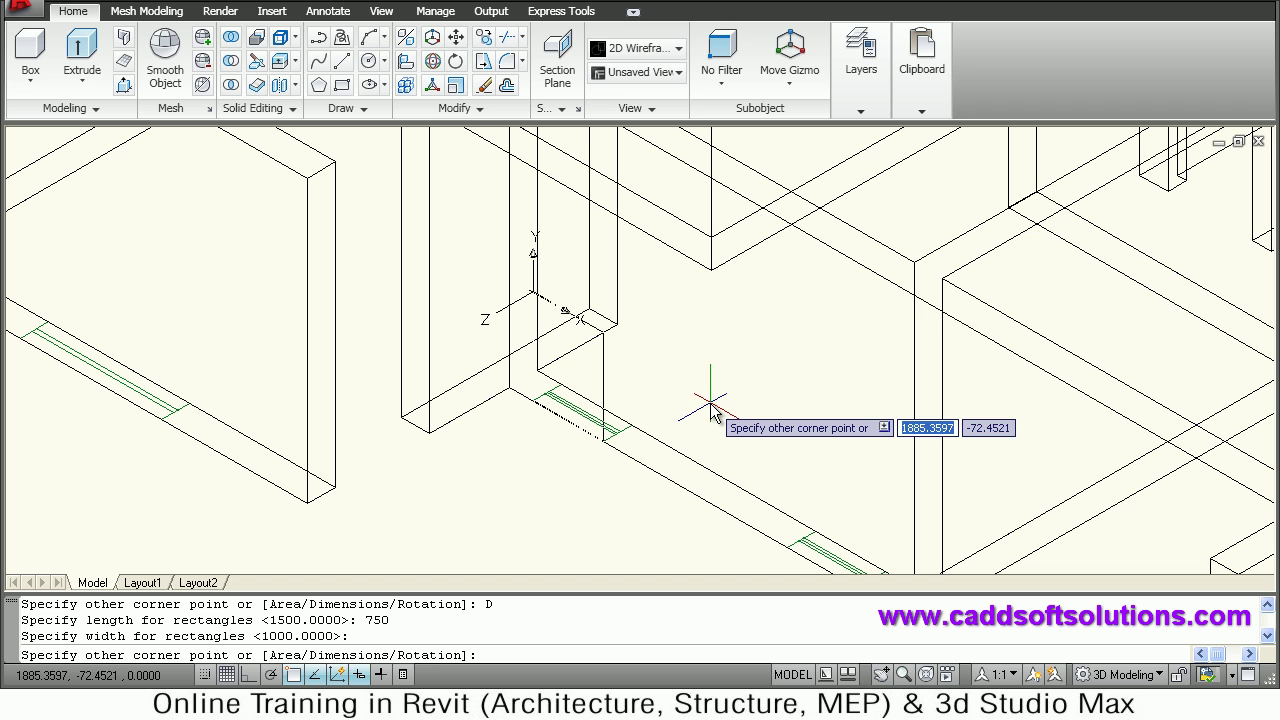
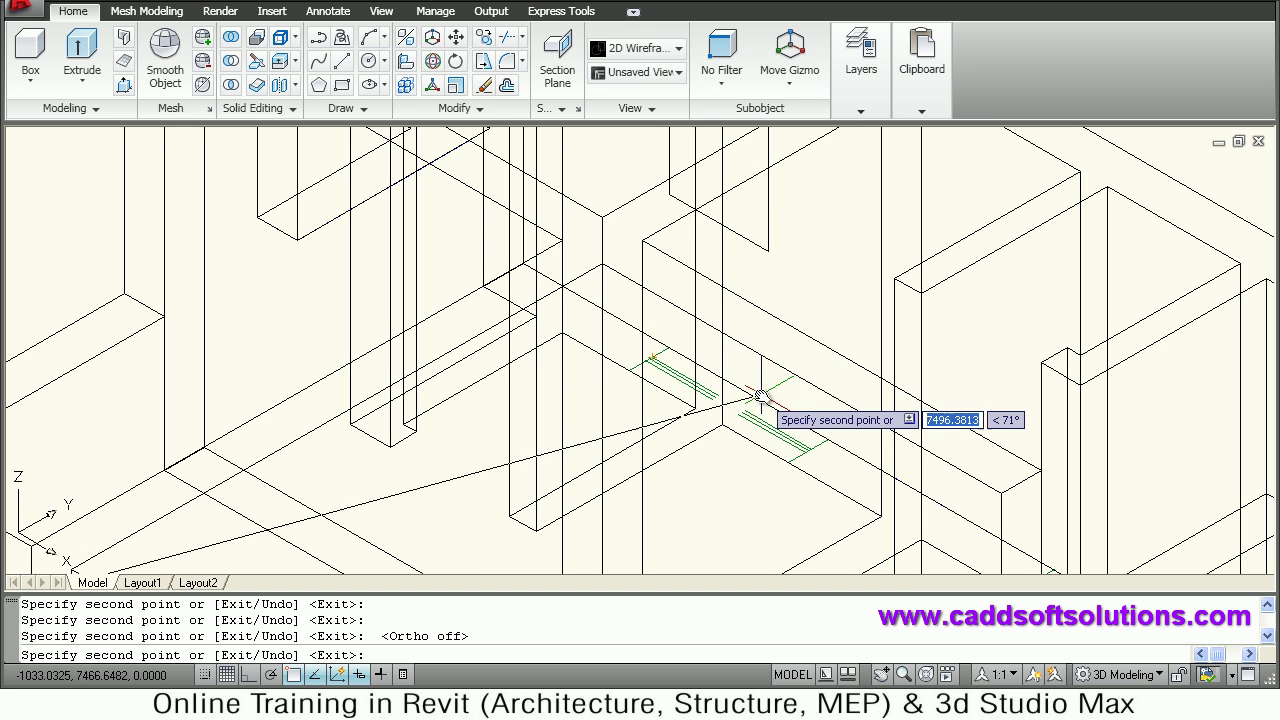
Place another copy of the small window rectangle at the corner of the next small window on the rear wall and end the copying.
{"action": "scroll", "coordinate": [752, 338], "scroll_direction": "down", "scroll_amount": 2}
{"action": "middle_click_drag", "start_coordinate": [752, 338], "coordinate": [634, 263]}
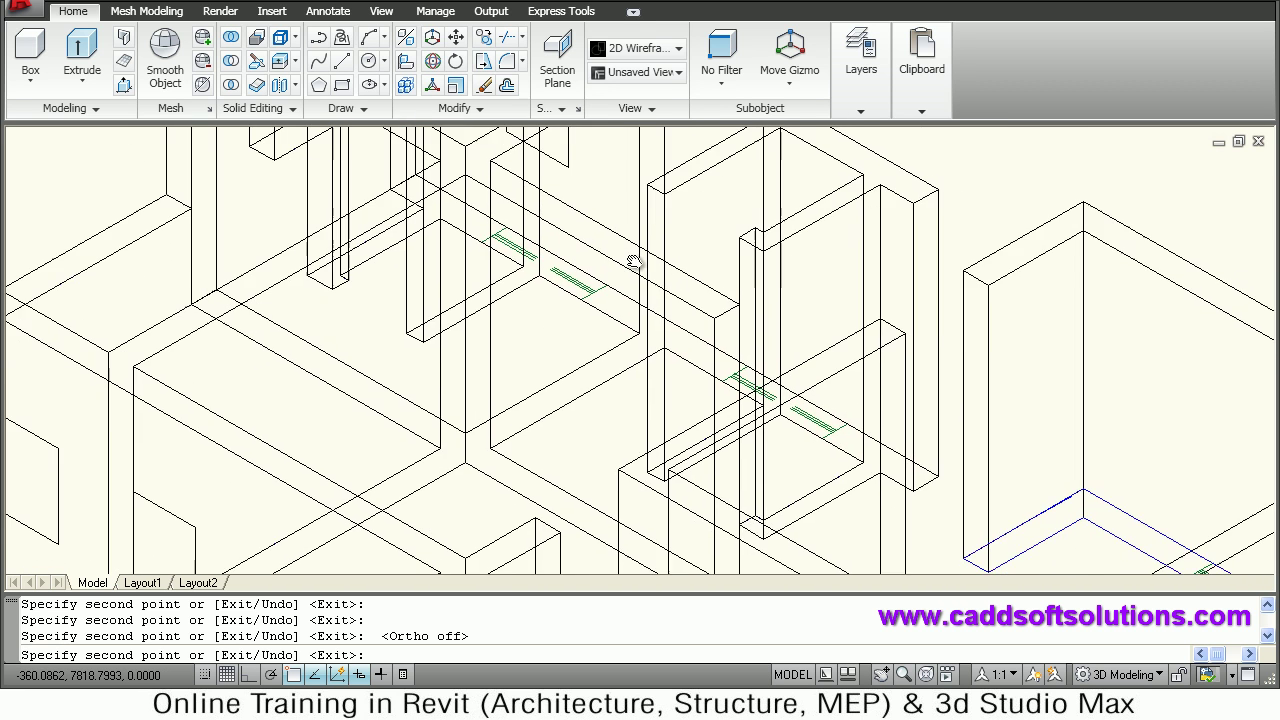
{"action": "scroll", "coordinate": [738, 348], "scroll_direction": "up", "scroll_amount": 2}
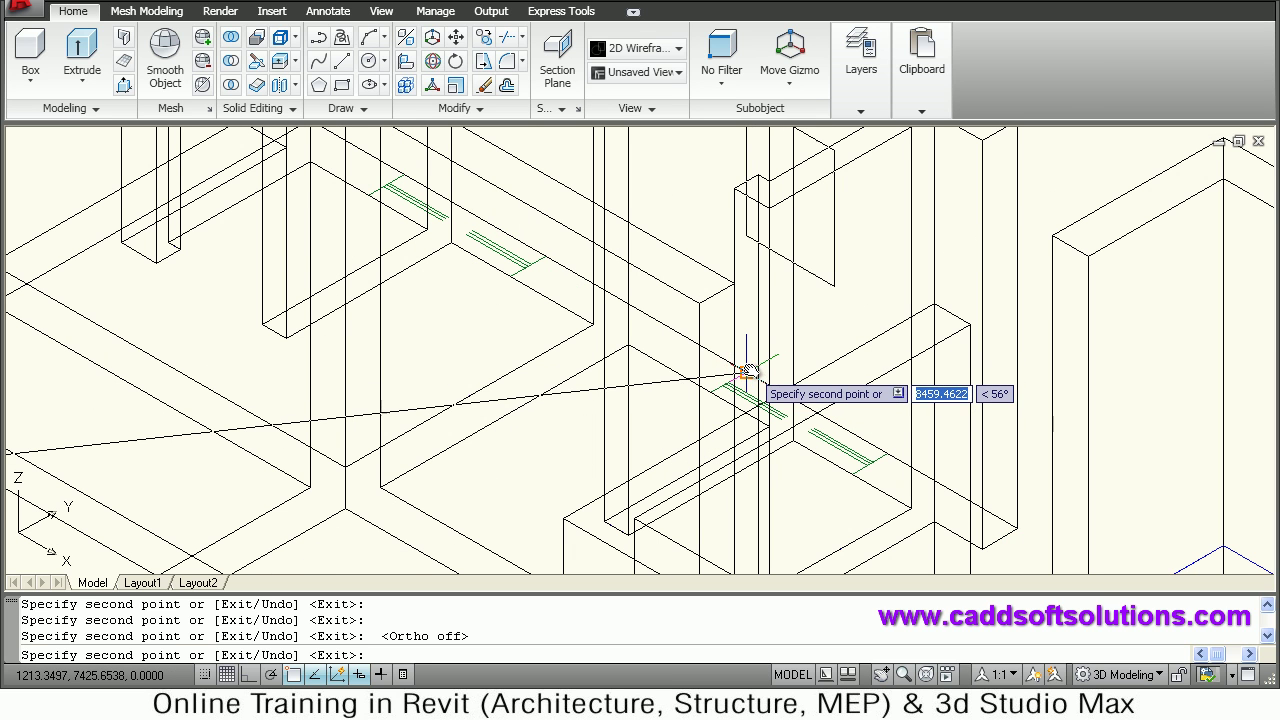
{"action": "left_click", "coordinate": [748, 372]}
{"action": "scroll", "coordinate": [837, 363], "scroll_direction": "down", "scroll_amount": 4}
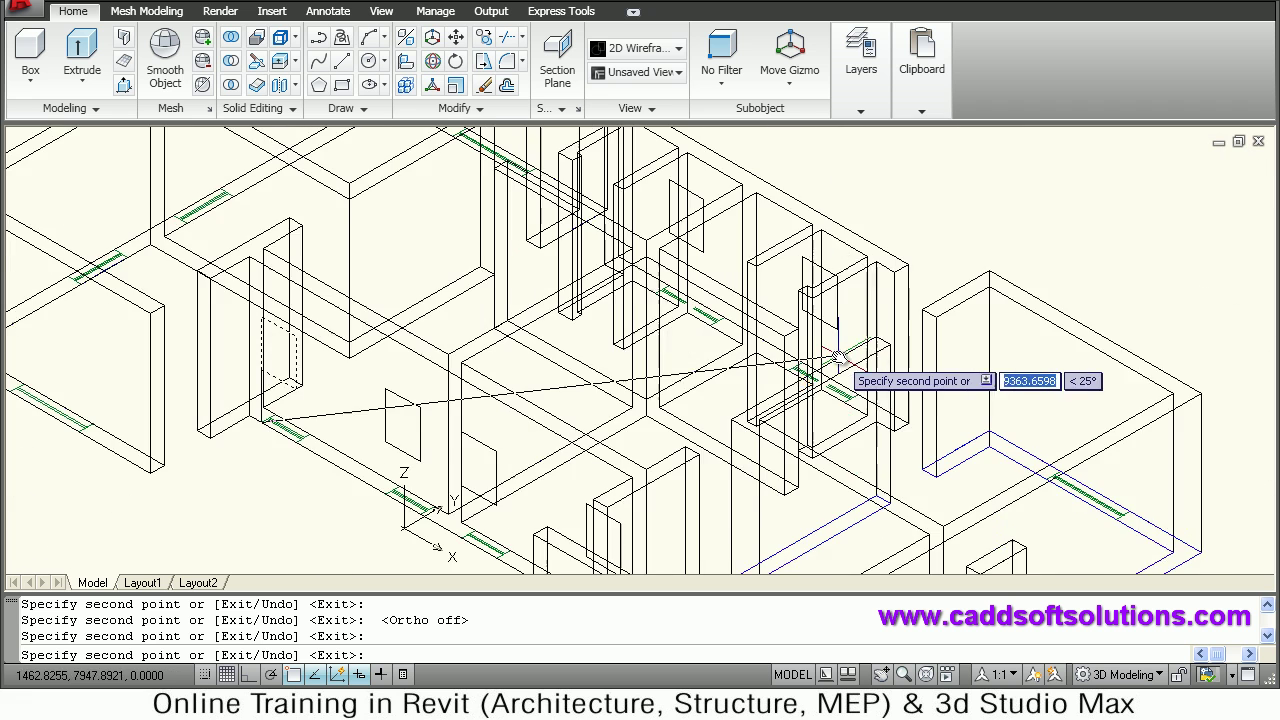
{"action": "key", "text": "Escape"}
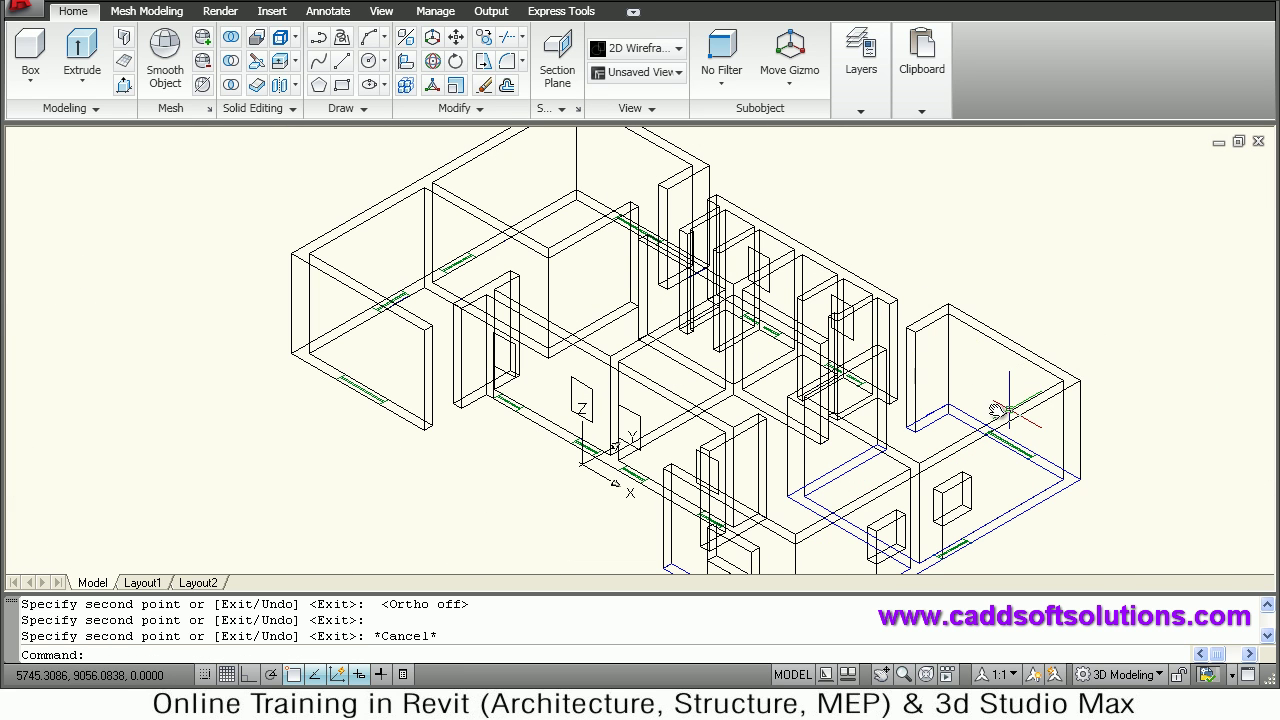
Presspull the first two small window rectangles through the long outer wall to cut their openings.
{"action": "scroll", "coordinate": [548, 428], "scroll_direction": "up", "scroll_amount": 3}
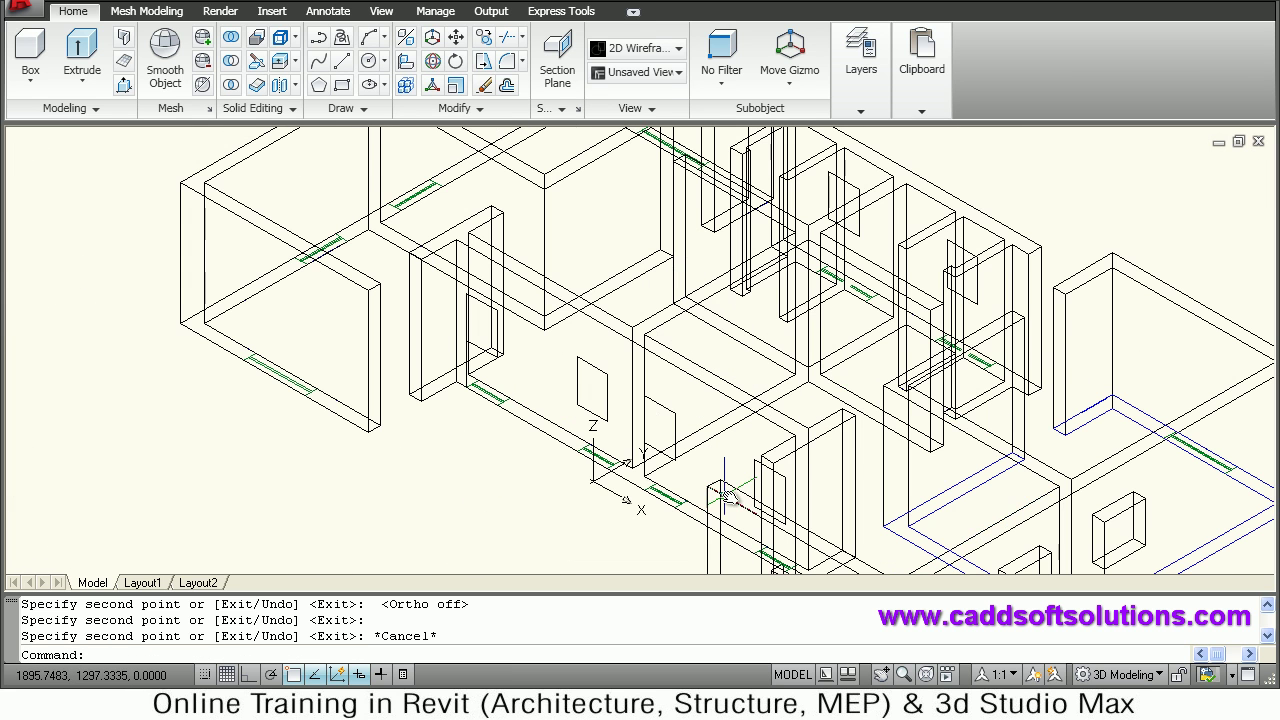
{"action": "middle_click_drag", "start_coordinate": [782, 496], "coordinate": [867, 484], "text": "shift"}
{"action": "scroll", "coordinate": [883, 505], "scroll_direction": "up", "scroll_amount": 2}
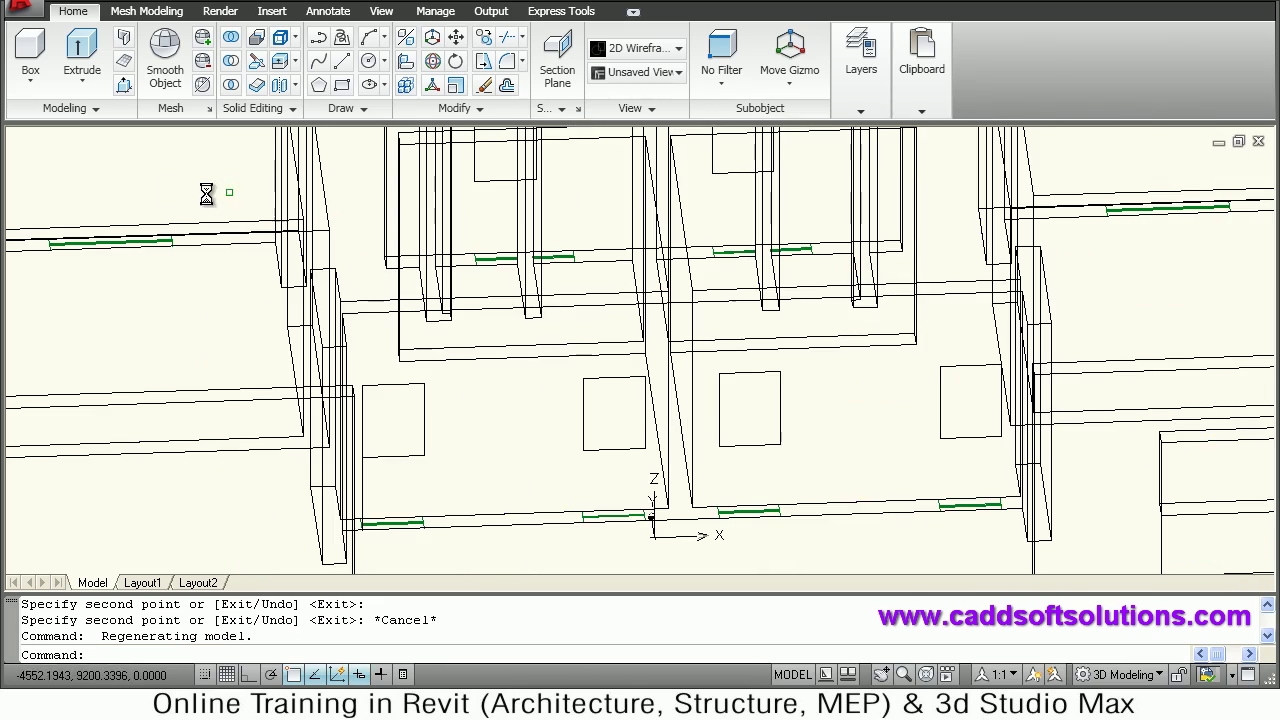
{"action": "left_click", "coordinate": [124, 85]}
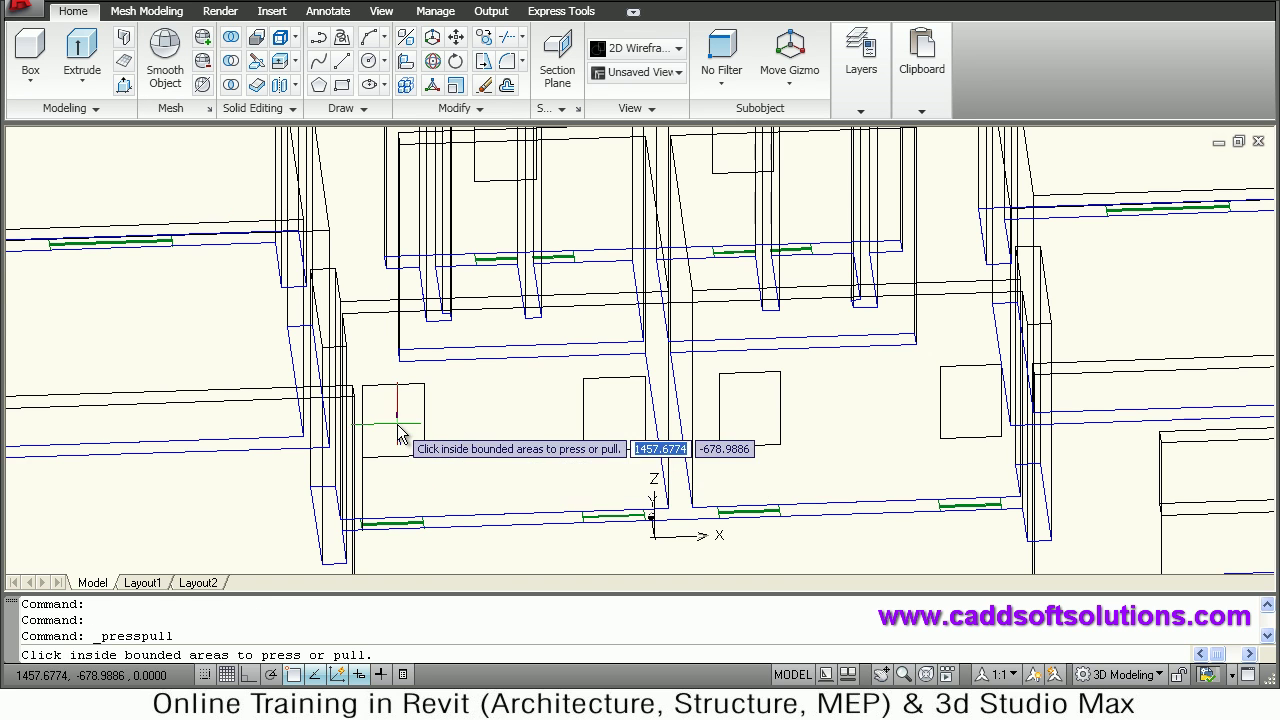
{"action": "left_click", "coordinate": [398, 428]}
{"action": "left_click", "coordinate": [383, 345]}
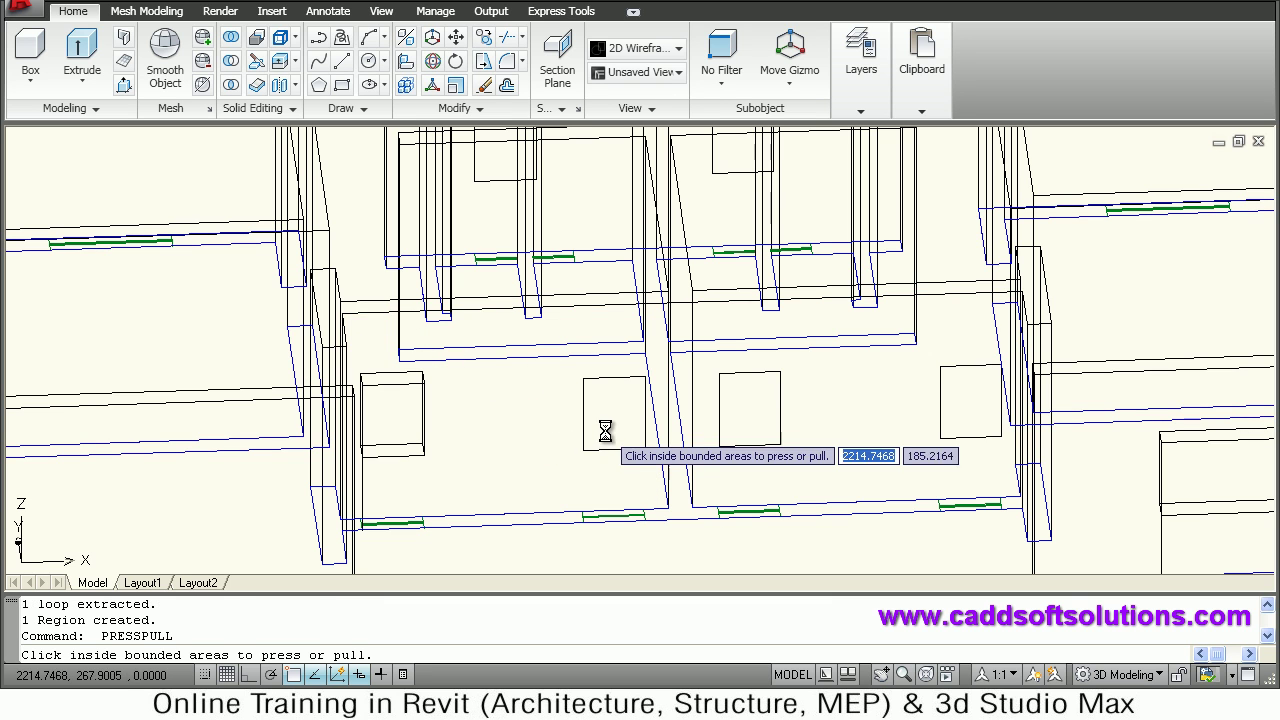
{"action": "left_click", "coordinate": [604, 424]}
{"action": "left_click", "coordinate": [598, 331]}
Presspull the remaining two small window rectangles through the same long outer wall to cut their openings.
{"action": "key", "text": "Return"}
{"action": "left_click", "coordinate": [739, 430]}
{"action": "left_click", "coordinate": [755, 342]}
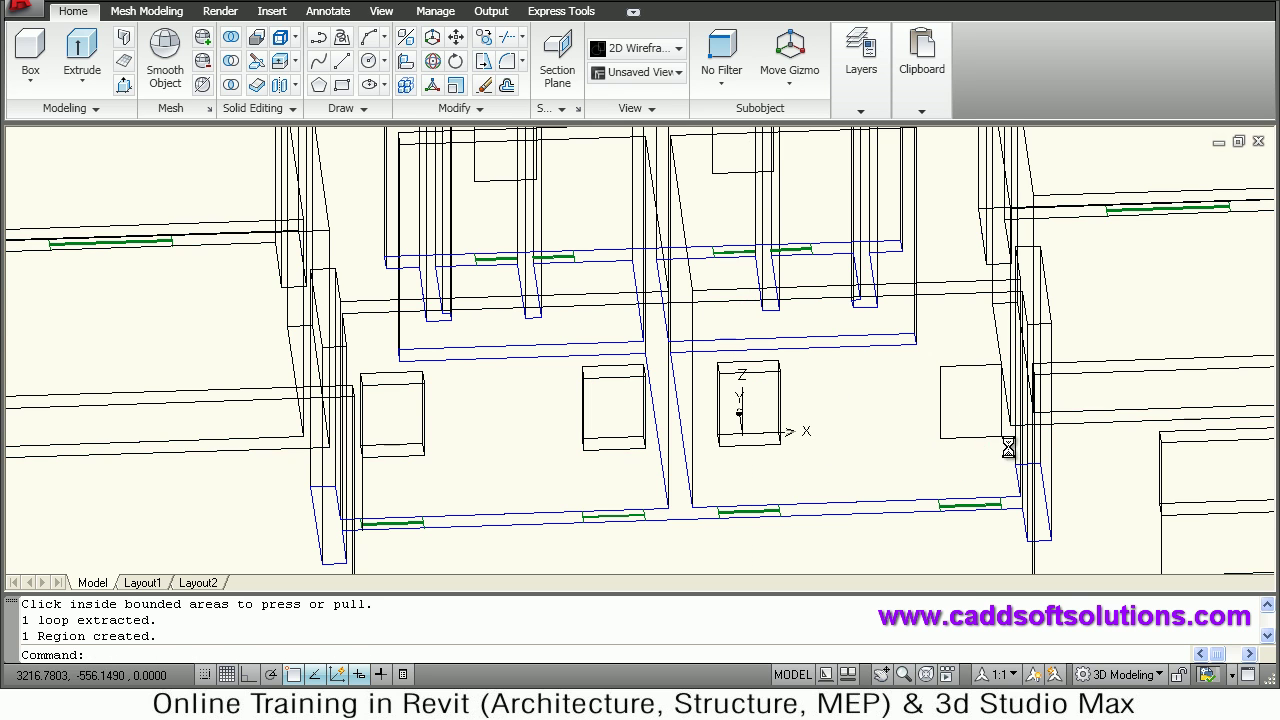
{"action": "key", "text": "Return"}
{"action": "left_click", "coordinate": [960, 405]}
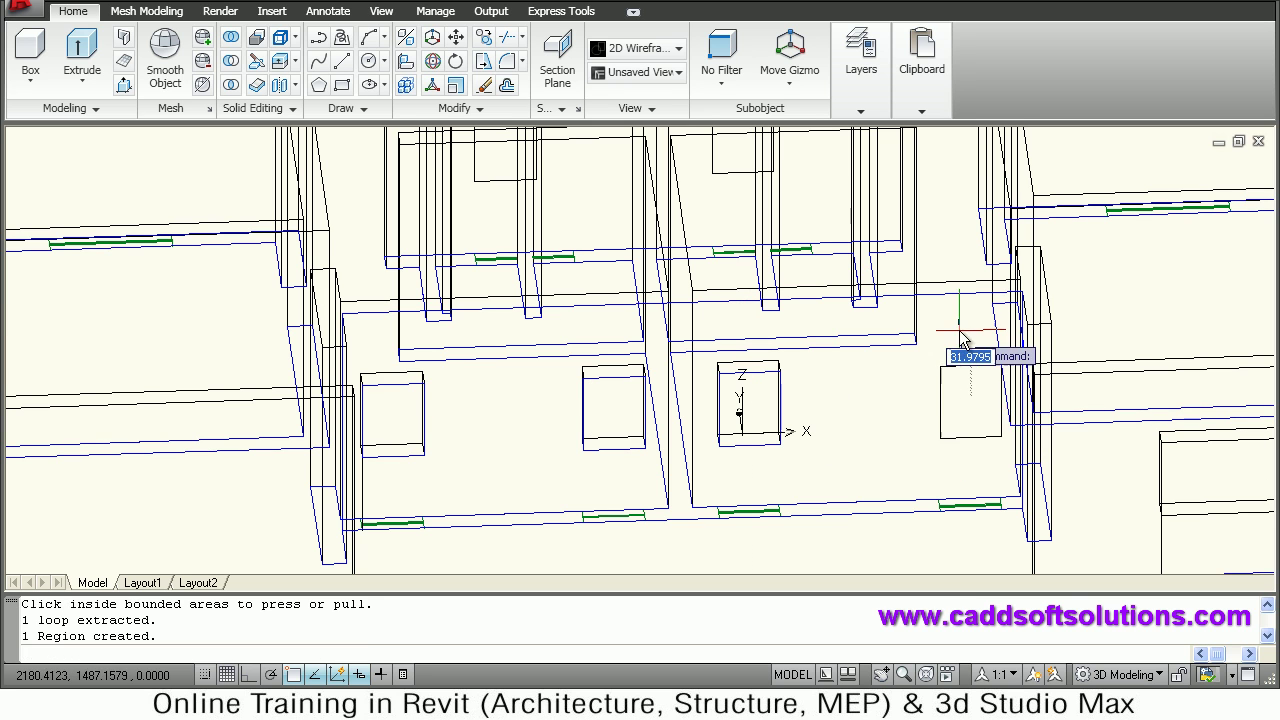
{"action": "left_click", "coordinate": [958, 305]}
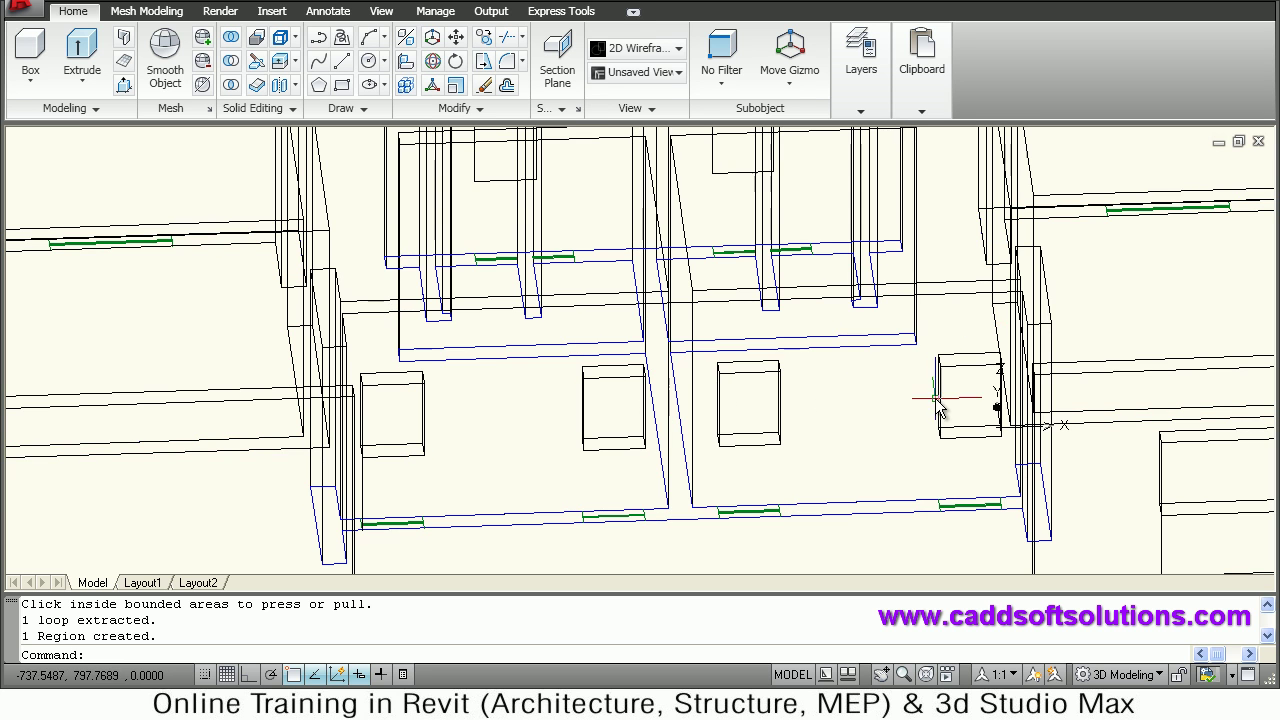
{"action": "scroll", "coordinate": [932, 408], "scroll_direction": "down", "scroll_amount": 4}
{"action": "middle_click_drag", "start_coordinate": [967, 397], "coordinate": [621, 371], "text": "shift"}
{"action": "scroll", "coordinate": [959, 459], "scroll_direction": "up", "scroll_amount": 5}
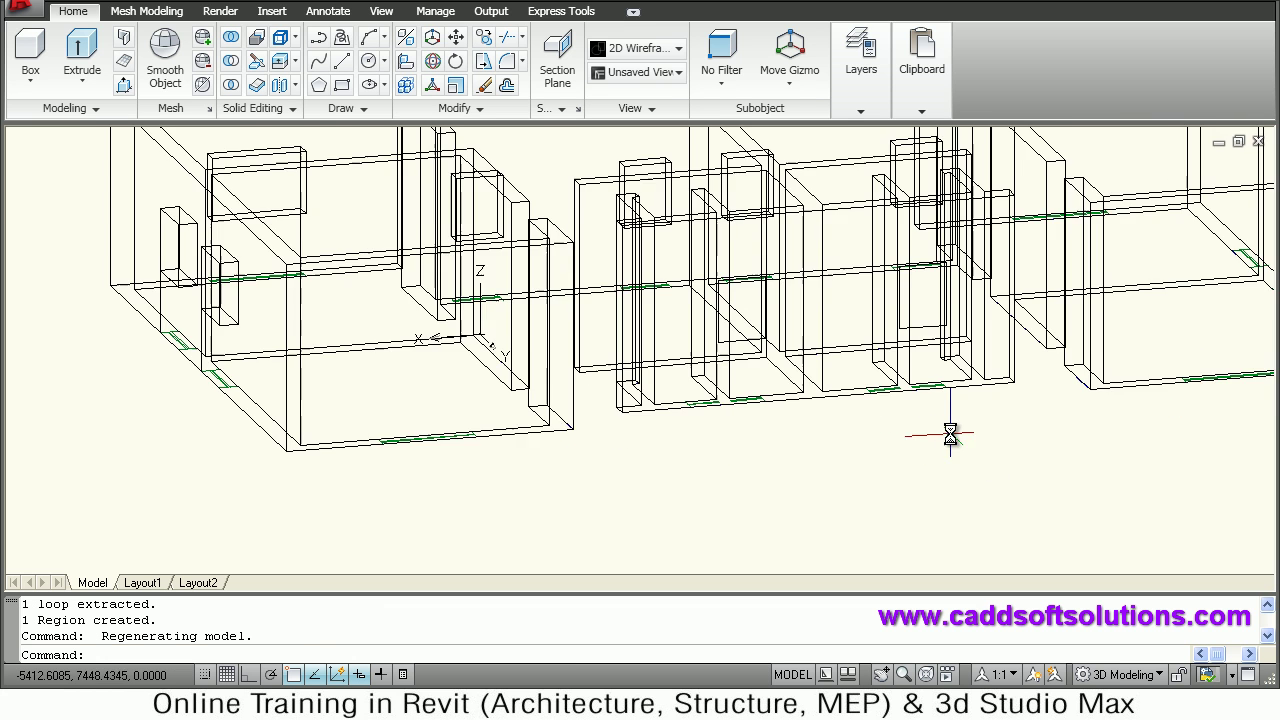
{"action": "middle_click_drag", "start_coordinate": [803, 350], "coordinate": [766, 477]}
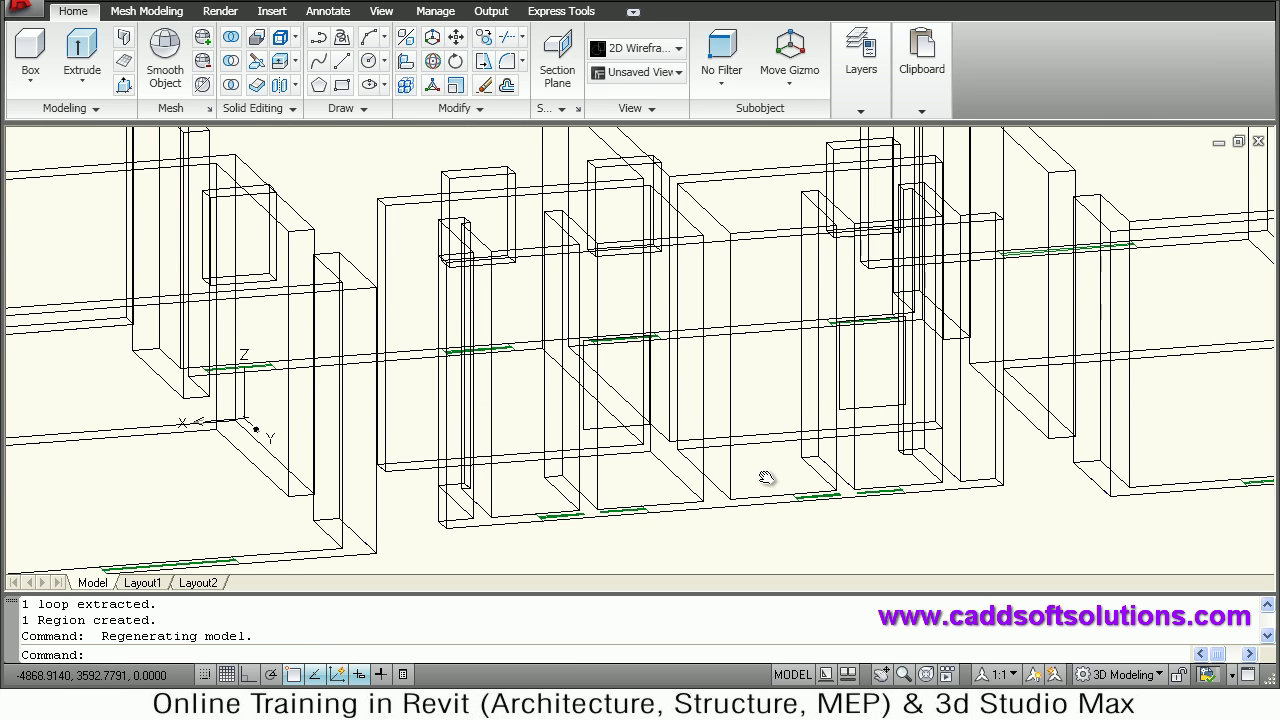
{"action": "scroll", "coordinate": [567, 523], "scroll_direction": "up", "scroll_amount": 2}
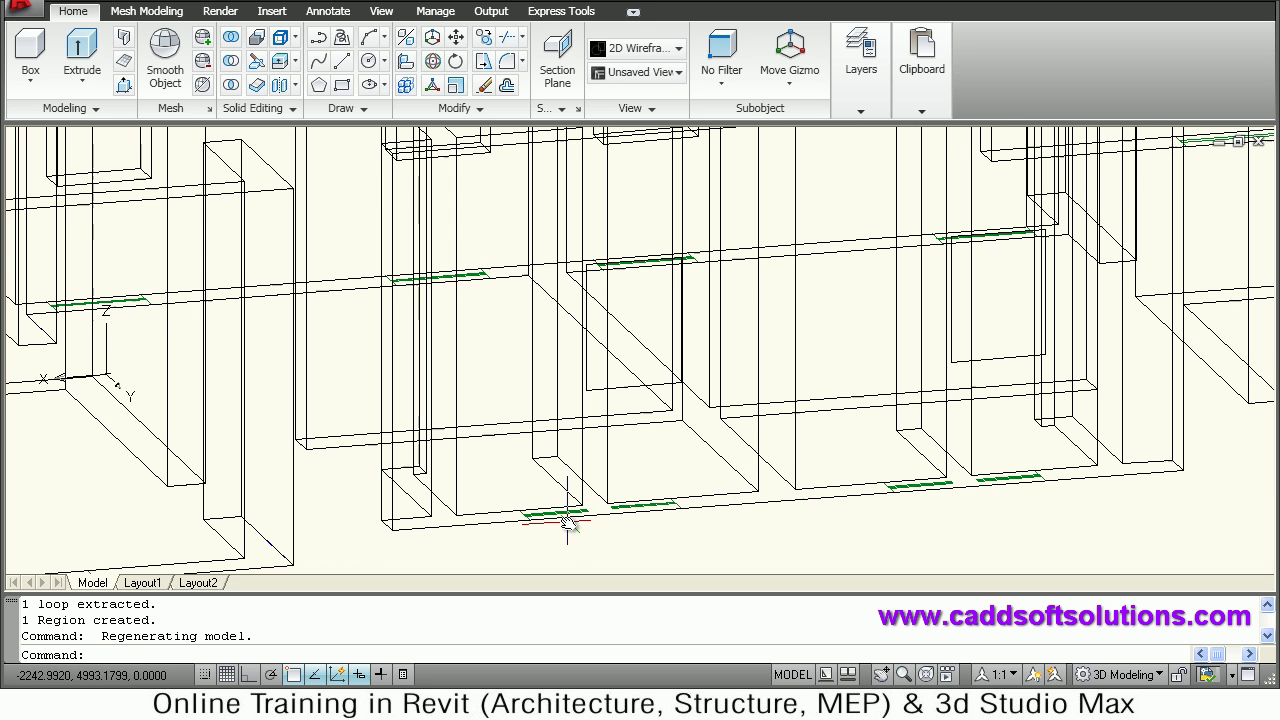
{"action": "type", "text": "co"}
{"action": "key", "text": "Return"}
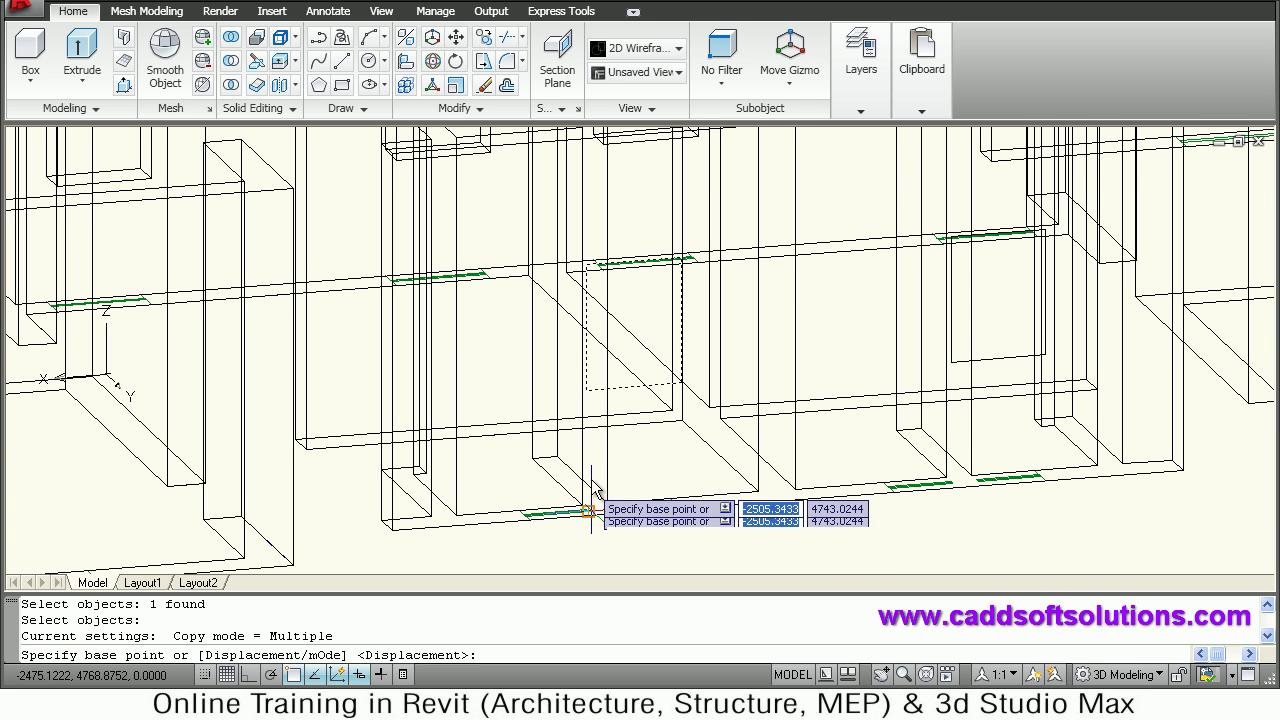
{"action": "scroll", "coordinate": [613, 522], "scroll_direction": "up", "scroll_amount": 2}
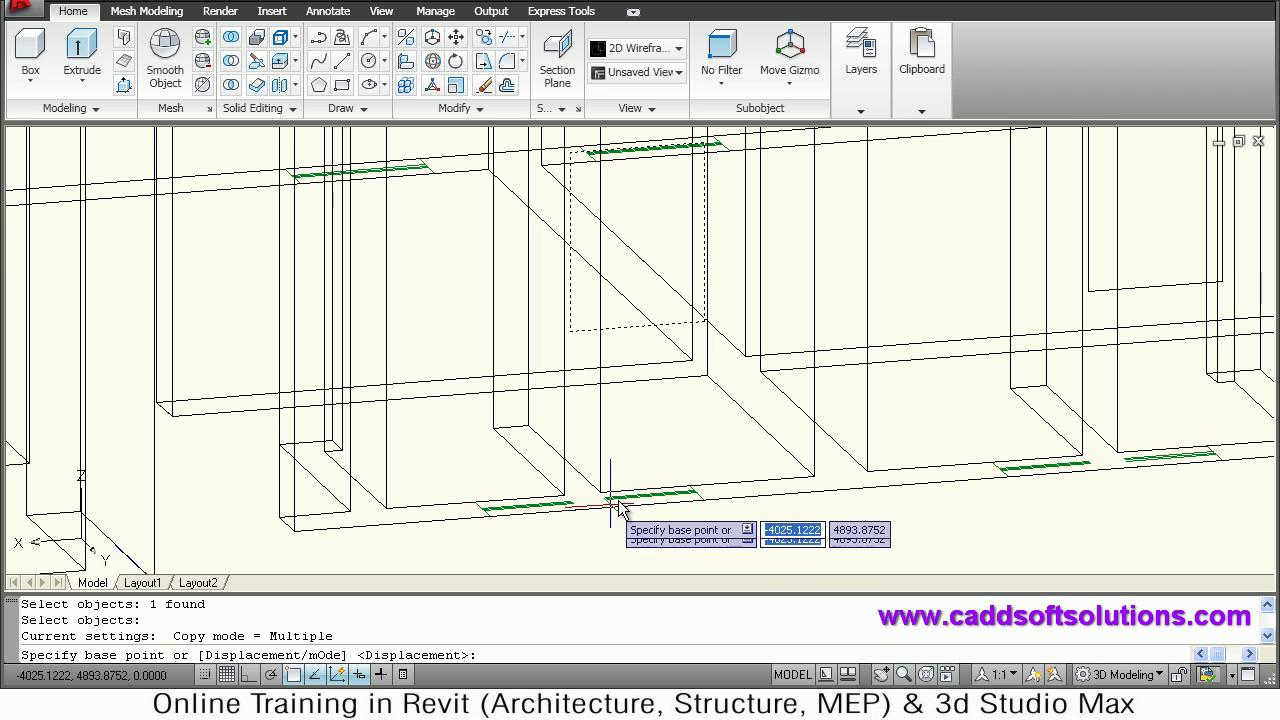
{"action": "scroll", "coordinate": [660, 510], "scroll_direction": "down", "scroll_amount": 2}
{"action": "scroll", "coordinate": [690, 494], "scroll_direction": "up", "scroll_amount": 2}
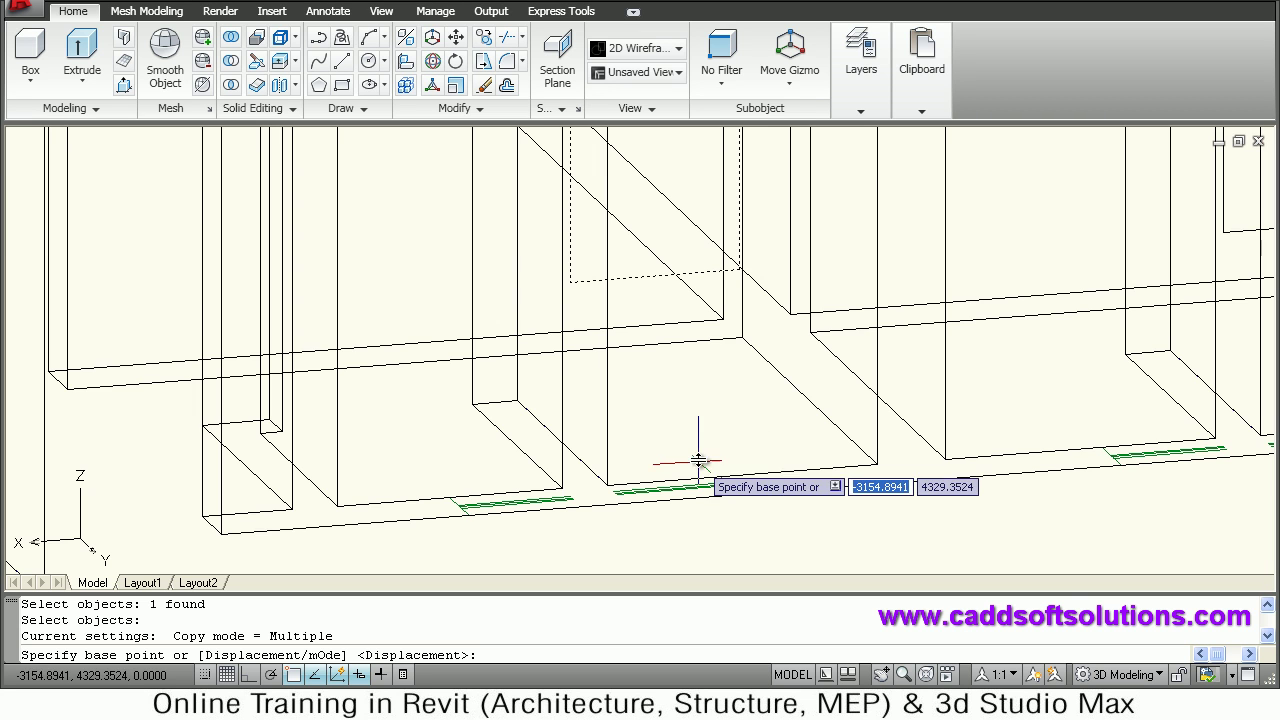
{"action": "scroll", "coordinate": [706, 443], "scroll_direction": "down", "scroll_amount": 2}
{"action": "key", "text": "Escape"}
Erase the two copied small window rectangles standing near the rear wall.
{"action": "middle_click_drag", "start_coordinate": [820, 462], "coordinate": [784, 456]}
{"action": "type", "text": "e"}
{"action": "key", "text": "Return"}
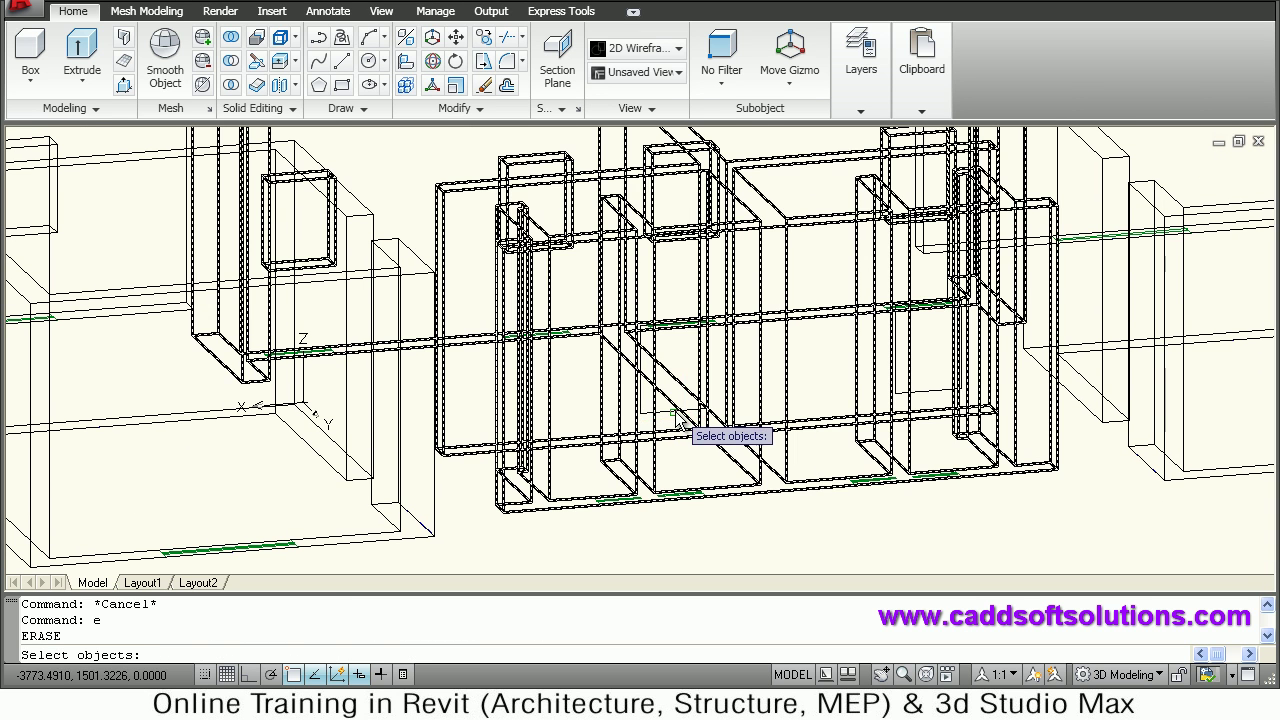
{"action": "left_click", "coordinate": [690, 418]}
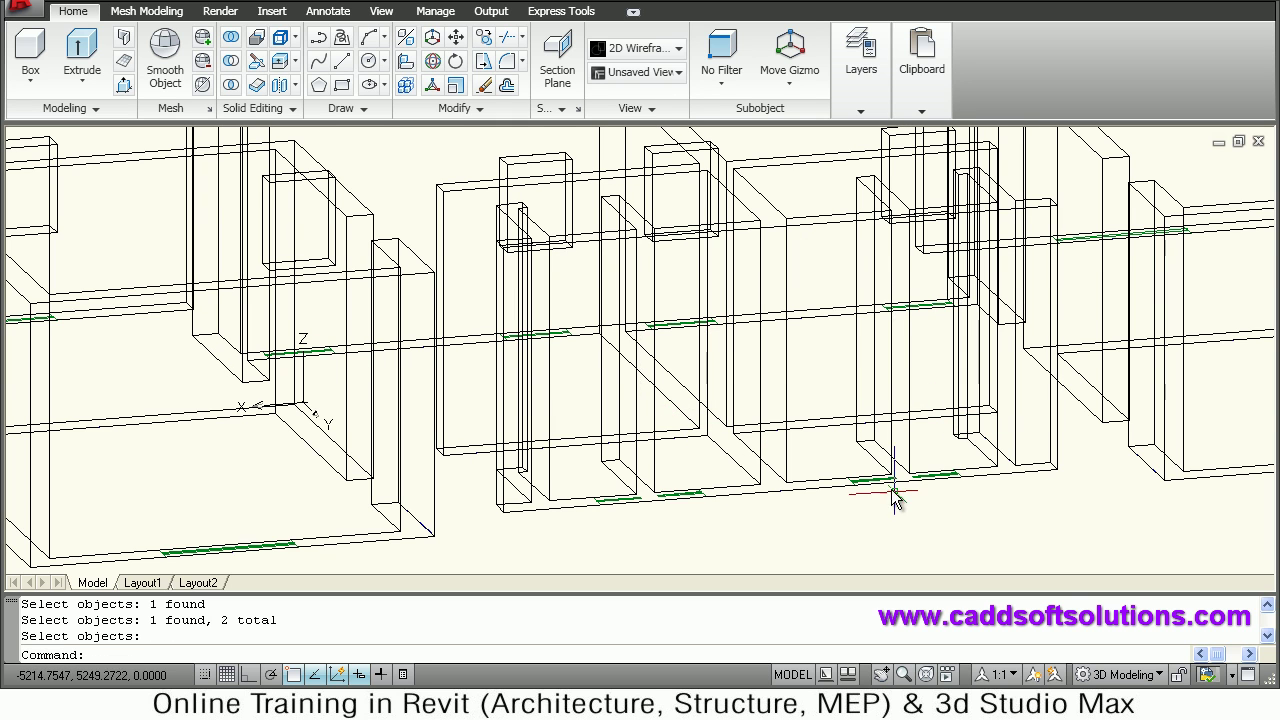
Copy the wide window rectangle from one wing's front wall to the opposite wing's front wall, using the plan window's corner as base point.
{"action": "scroll", "coordinate": [873, 476], "scroll_direction": "down", "scroll_amount": 3}
{"action": "middle_click_drag", "start_coordinate": [860, 450], "coordinate": [1008, 432], "text": "shift"}
{"action": "scroll", "coordinate": [1008, 432], "scroll_direction": "down", "scroll_amount": 3}
{"action": "scroll", "coordinate": [980, 423], "scroll_direction": "up", "scroll_amount": 8}
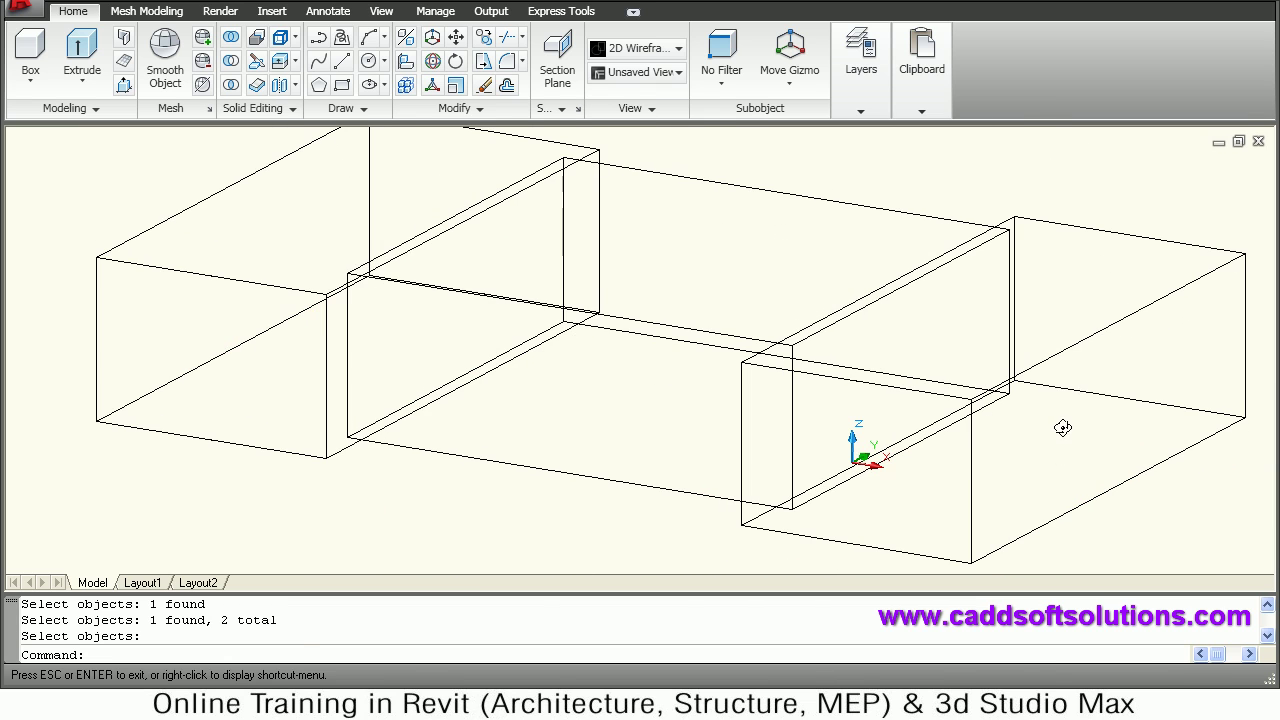
{"action": "middle_click_drag", "start_coordinate": [686, 474], "coordinate": [963, 465]}
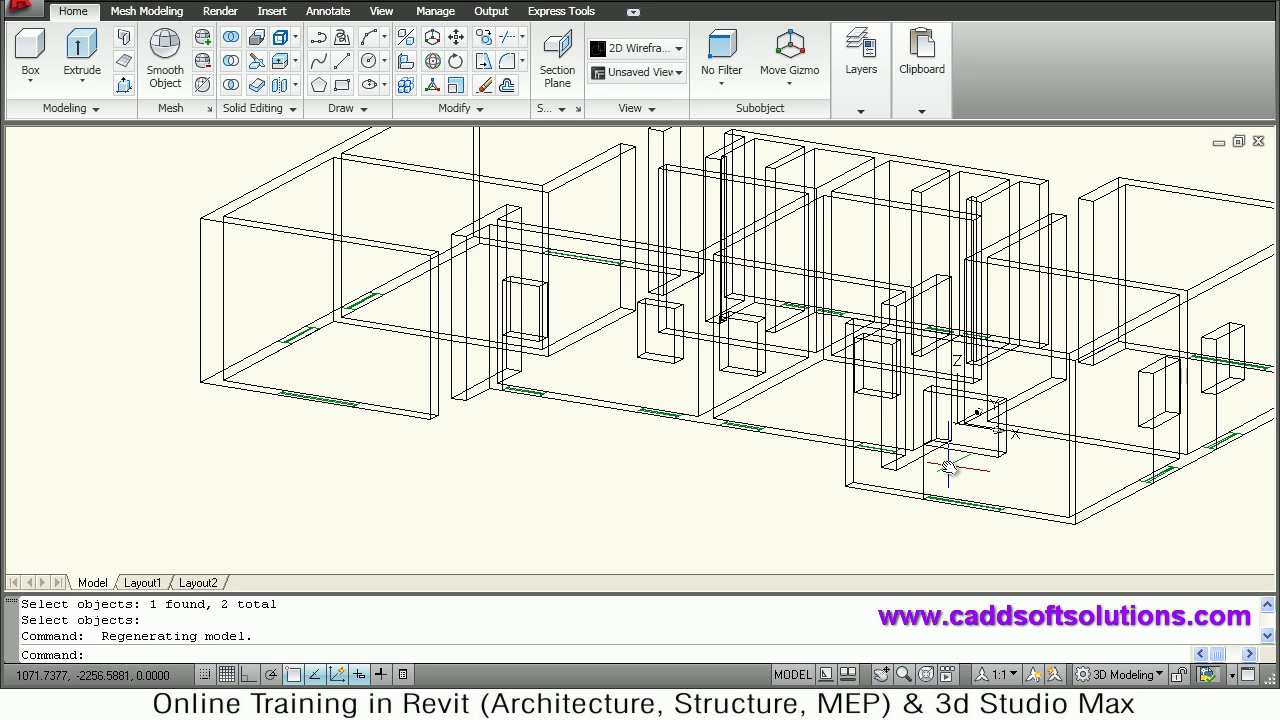
{"action": "key", "text": "Return"}
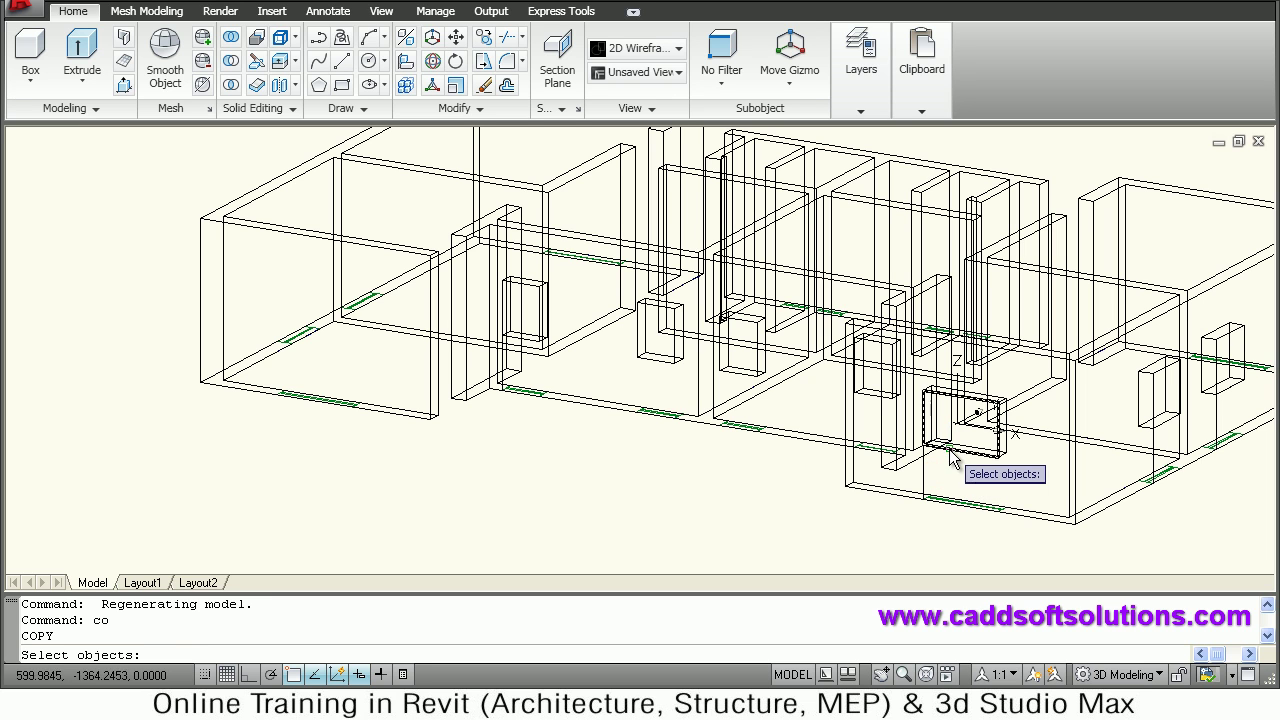
{"action": "left_click", "coordinate": [952, 458]}
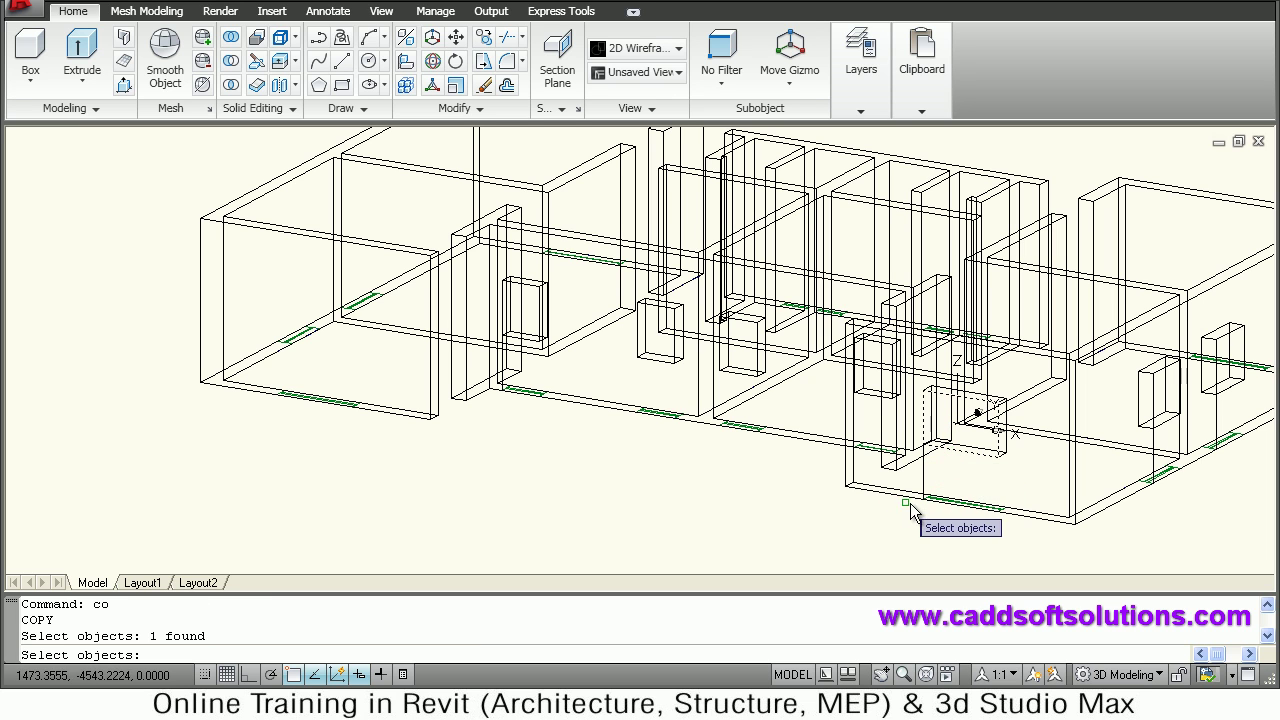
{"action": "key", "text": "Return"}
{"action": "left_click", "coordinate": [923, 504]}
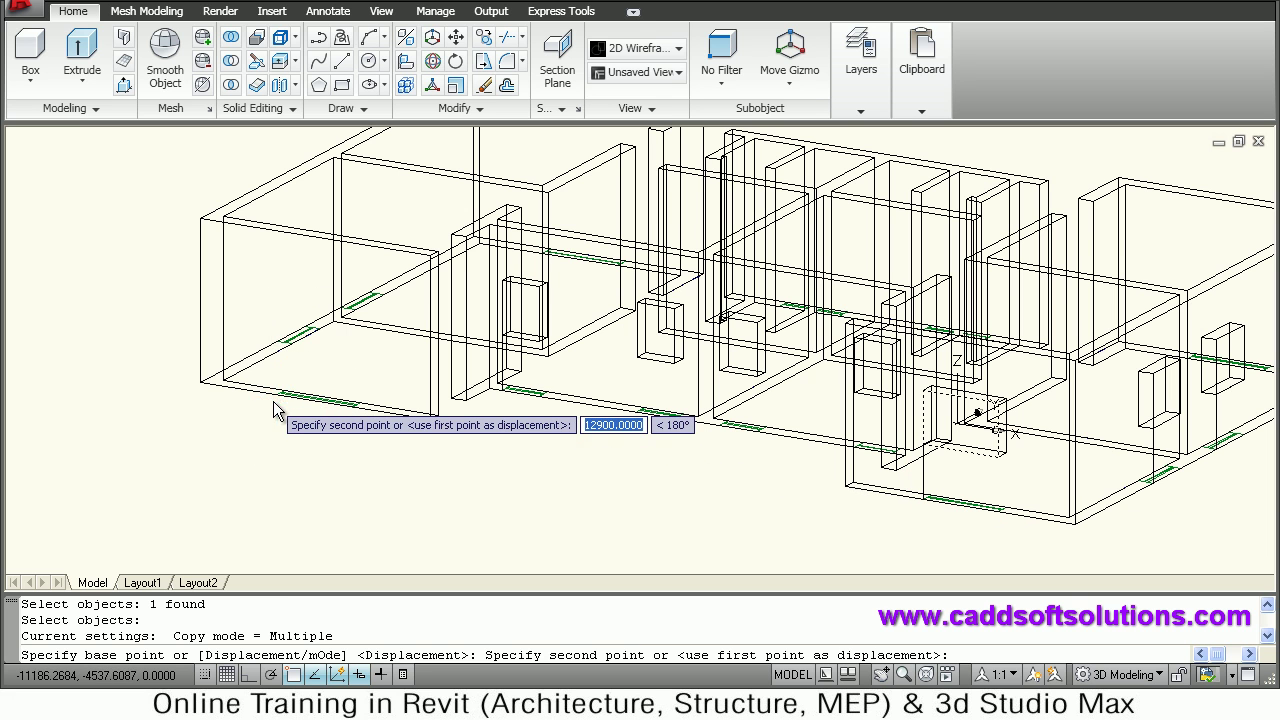
{"action": "left_click", "coordinate": [365, 420]}
{"action": "middle_click_drag", "start_coordinate": [365, 420], "coordinate": [640, 508]}
{"action": "key", "text": "Escape"}
Presspull the copied wide window rectangle through the wing's front wall to cut its opening.
{"action": "scroll", "coordinate": [570, 435], "scroll_direction": "up", "scroll_amount": 3}
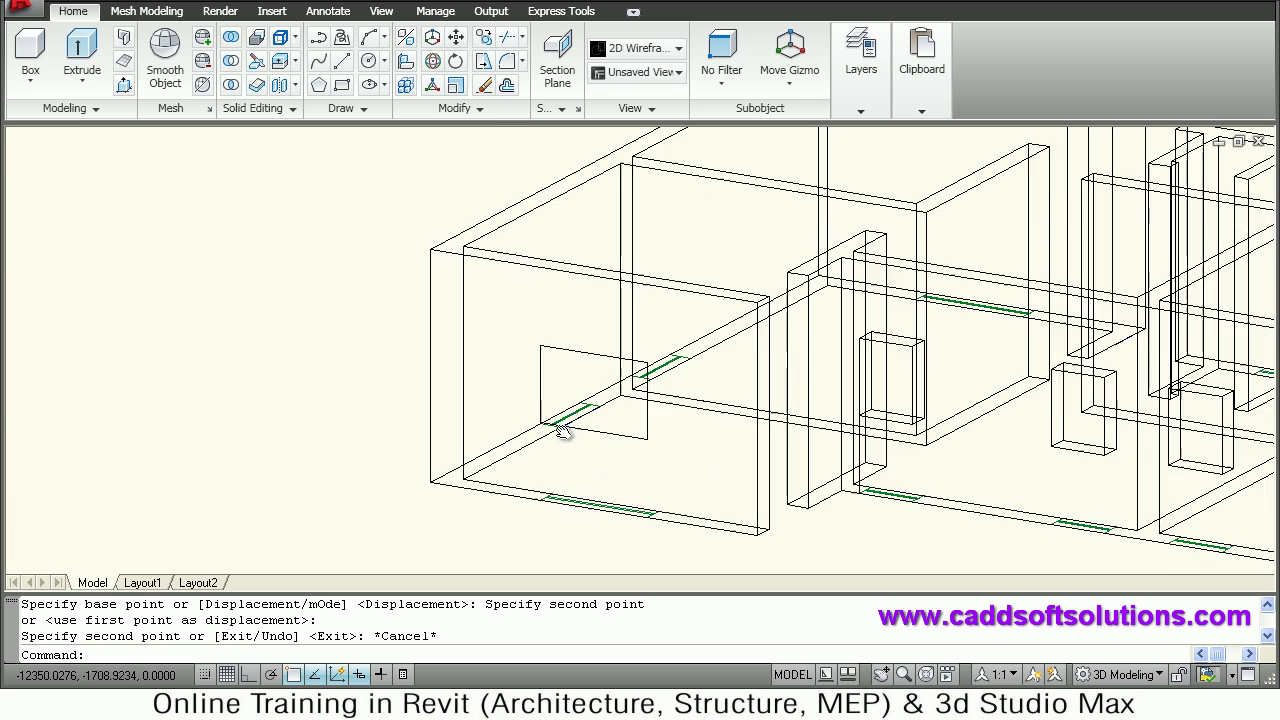
{"action": "left_click", "coordinate": [124, 85]}
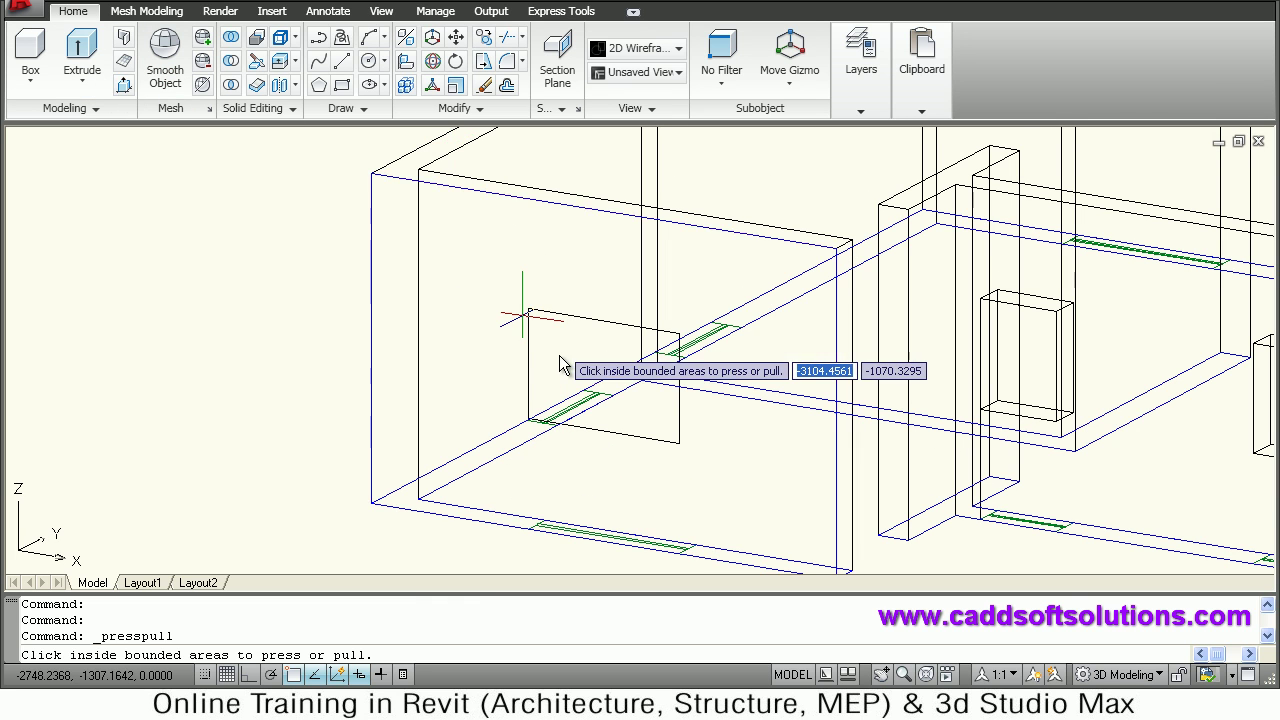
{"action": "left_click", "coordinate": [584, 378]}
{"action": "left_click", "coordinate": [893, 427]}
{"action": "key", "text": "Escape"}
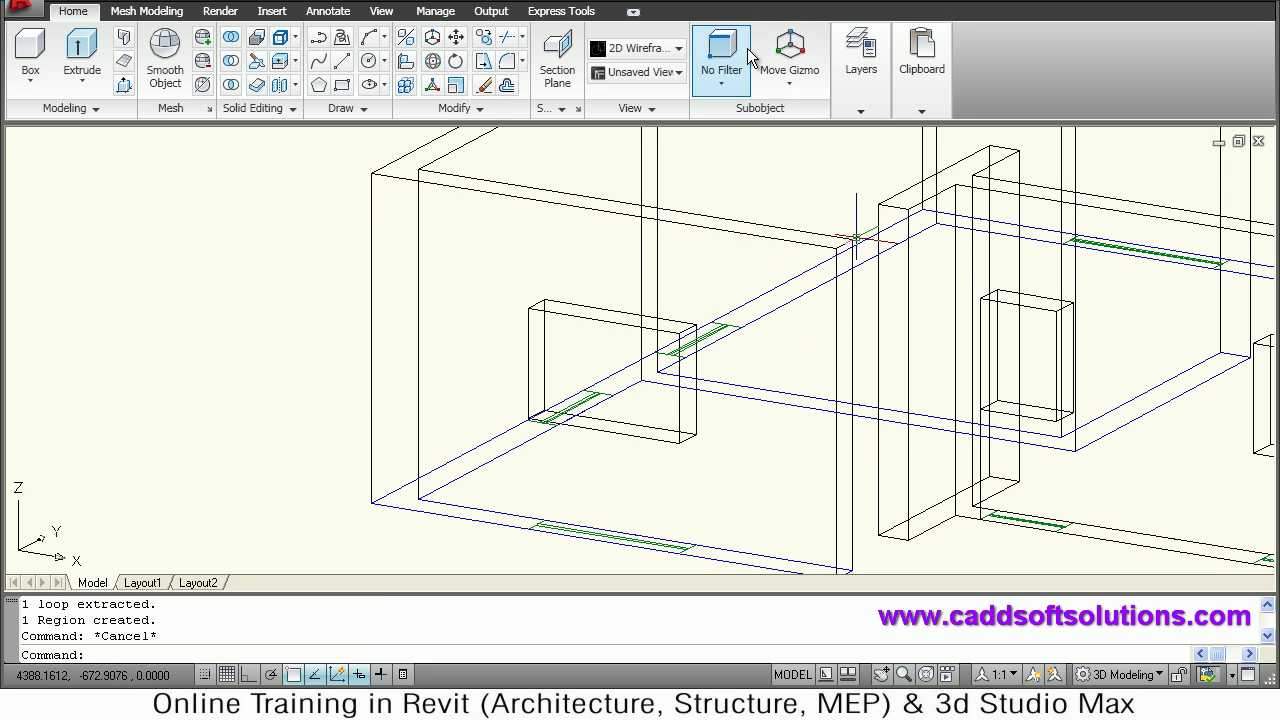
Examine the cut window openings from several sides in the Conceptual visual style and return to 2D Wireframe.
{"action": "left_click", "coordinate": [646, 55]}
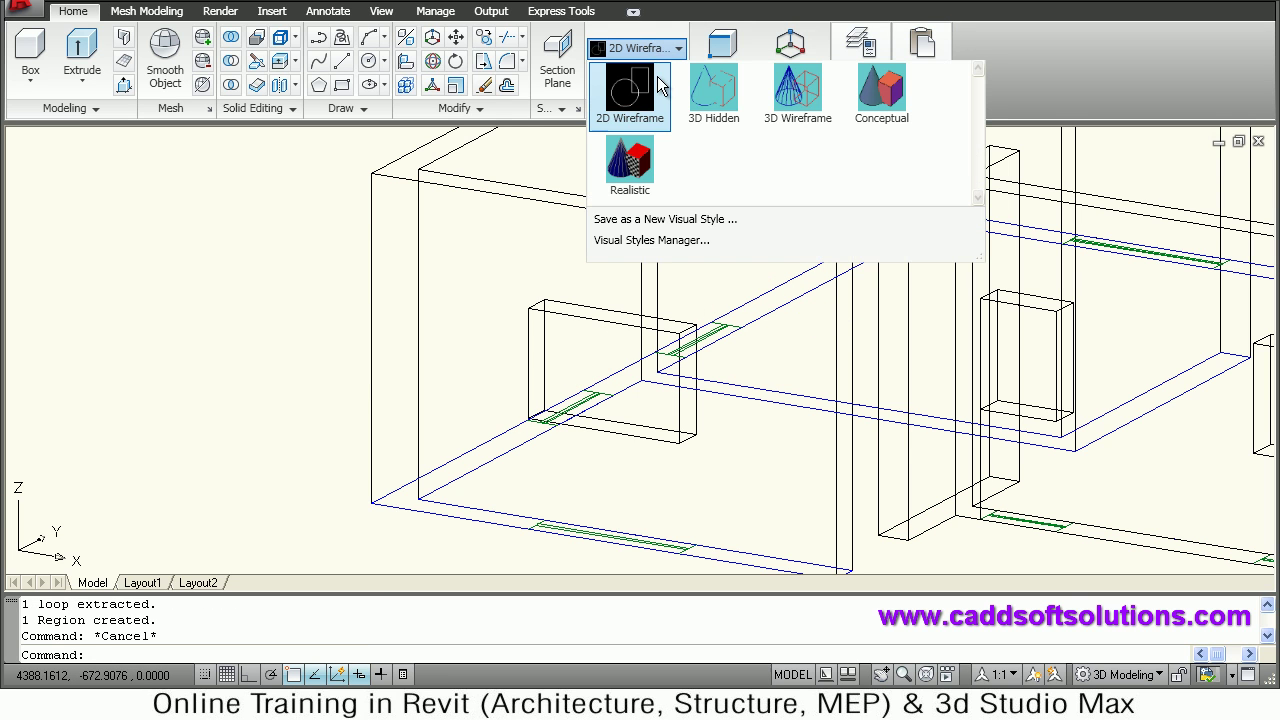
{"action": "left_click", "coordinate": [882, 108]}
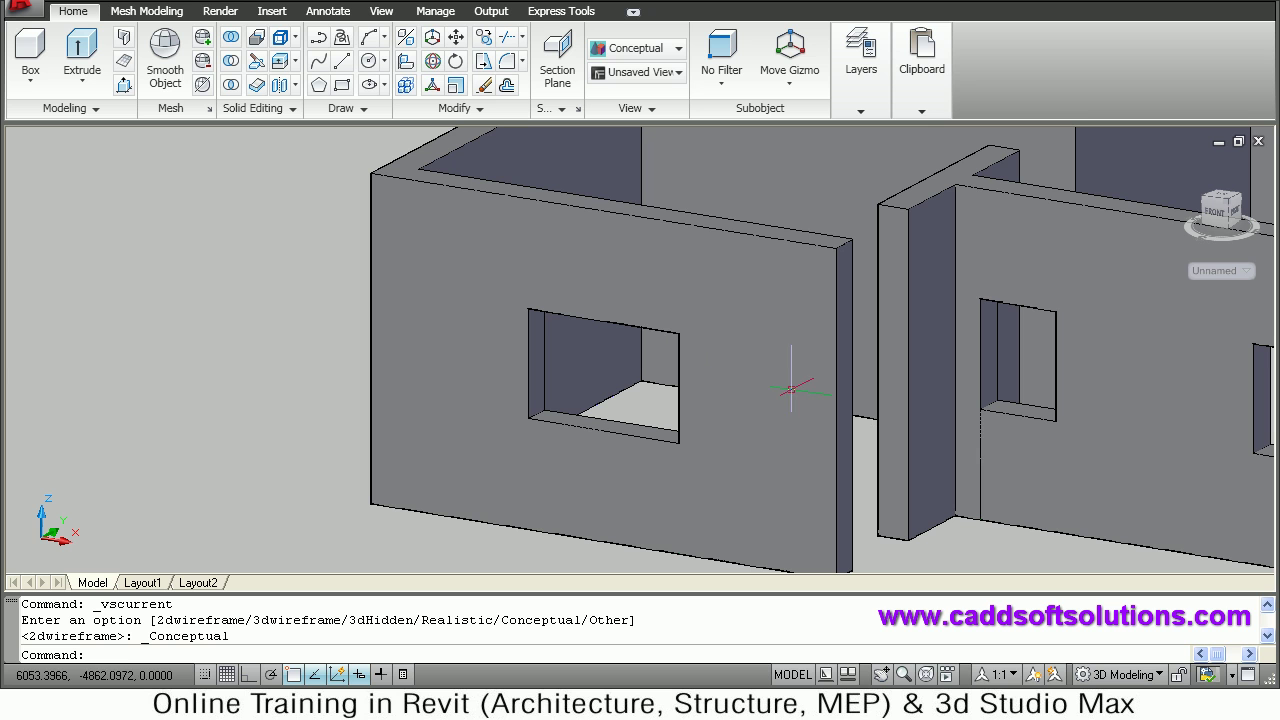
{"action": "scroll", "coordinate": [447, 329], "scroll_direction": "down", "scroll_amount": 2}
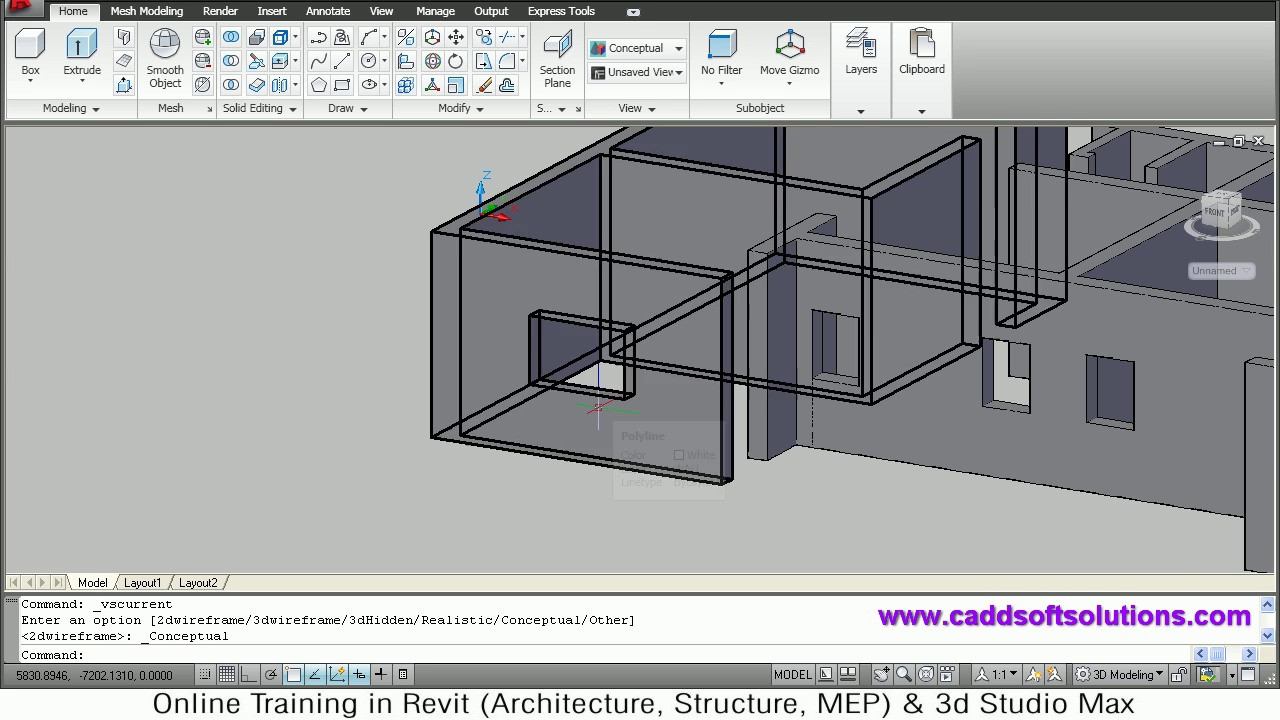
{"action": "middle_click_drag", "start_coordinate": [492, 358], "coordinate": [285, 340]}
{"action": "middle_click_drag", "start_coordinate": [802, 386], "coordinate": [877, 420]}
{"action": "scroll", "coordinate": [567, 374], "scroll_direction": "down", "scroll_amount": 3}
{"action": "middle_click_drag", "start_coordinate": [523, 366], "coordinate": [703, 408], "text": "shift"}
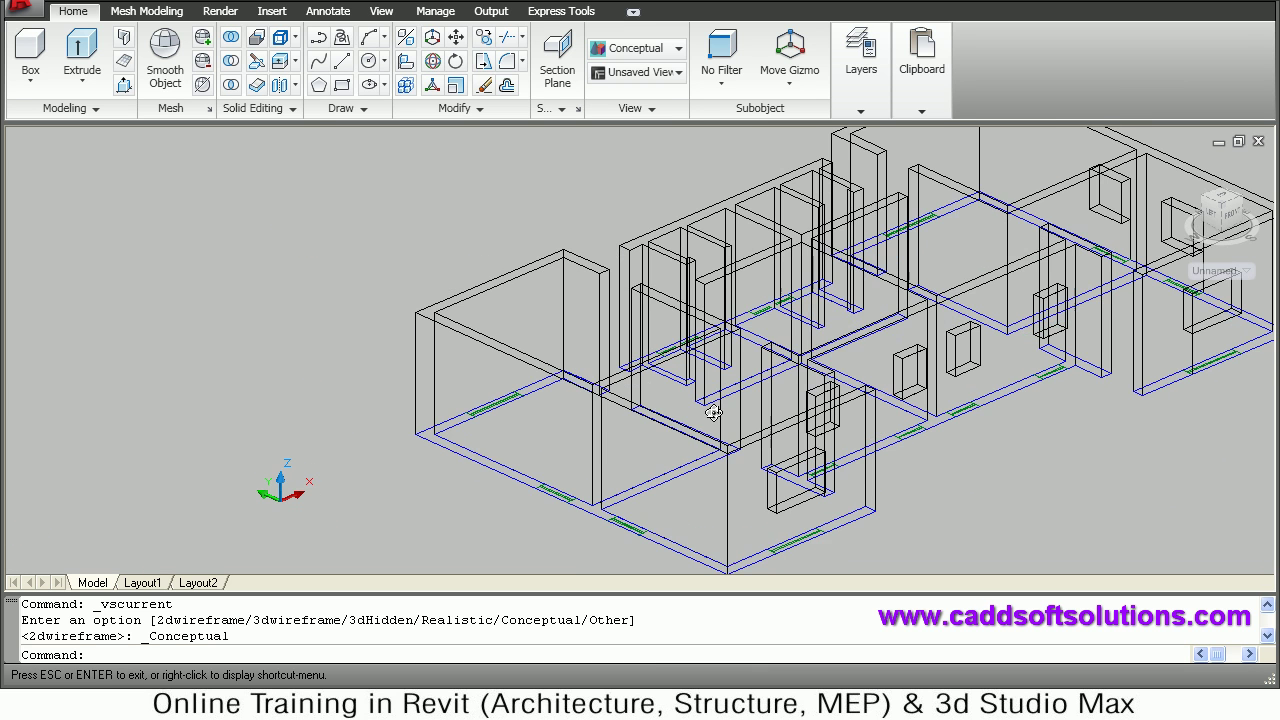
{"action": "scroll", "coordinate": [700, 406], "scroll_direction": "up", "scroll_amount": 4}
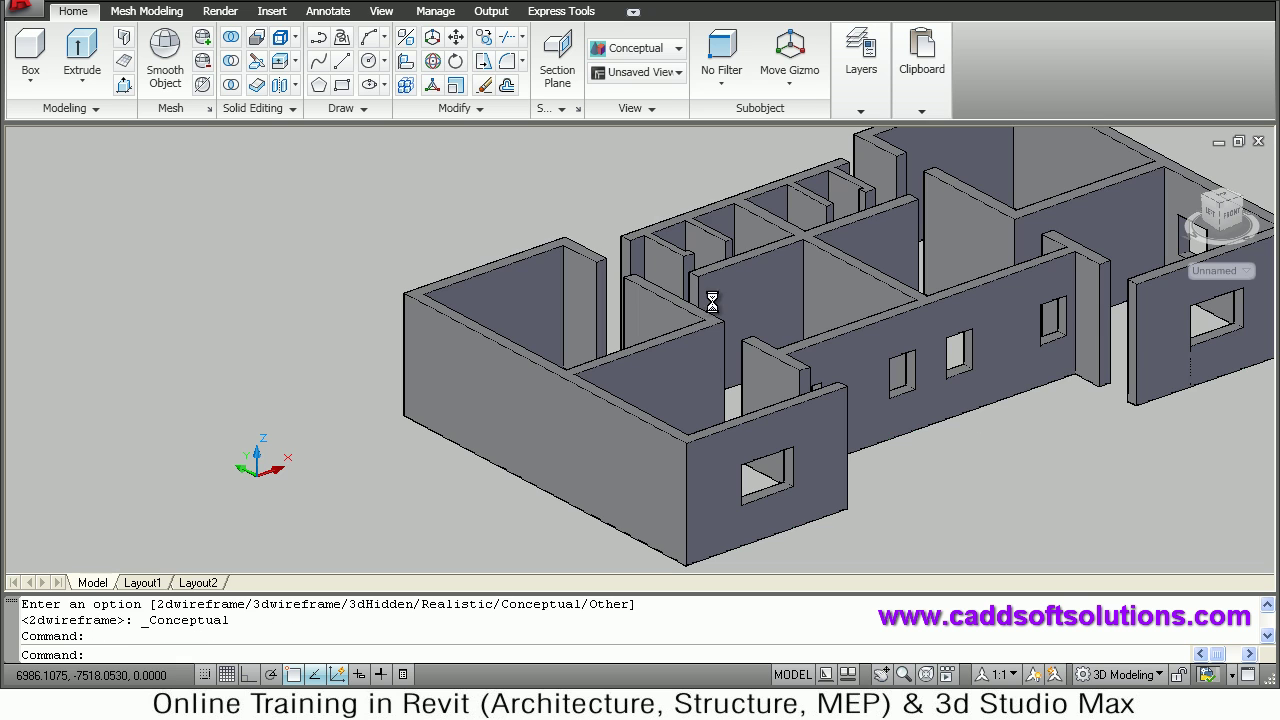
{"action": "left_click", "coordinate": [648, 58]}
{"action": "key", "text": "Escape"}
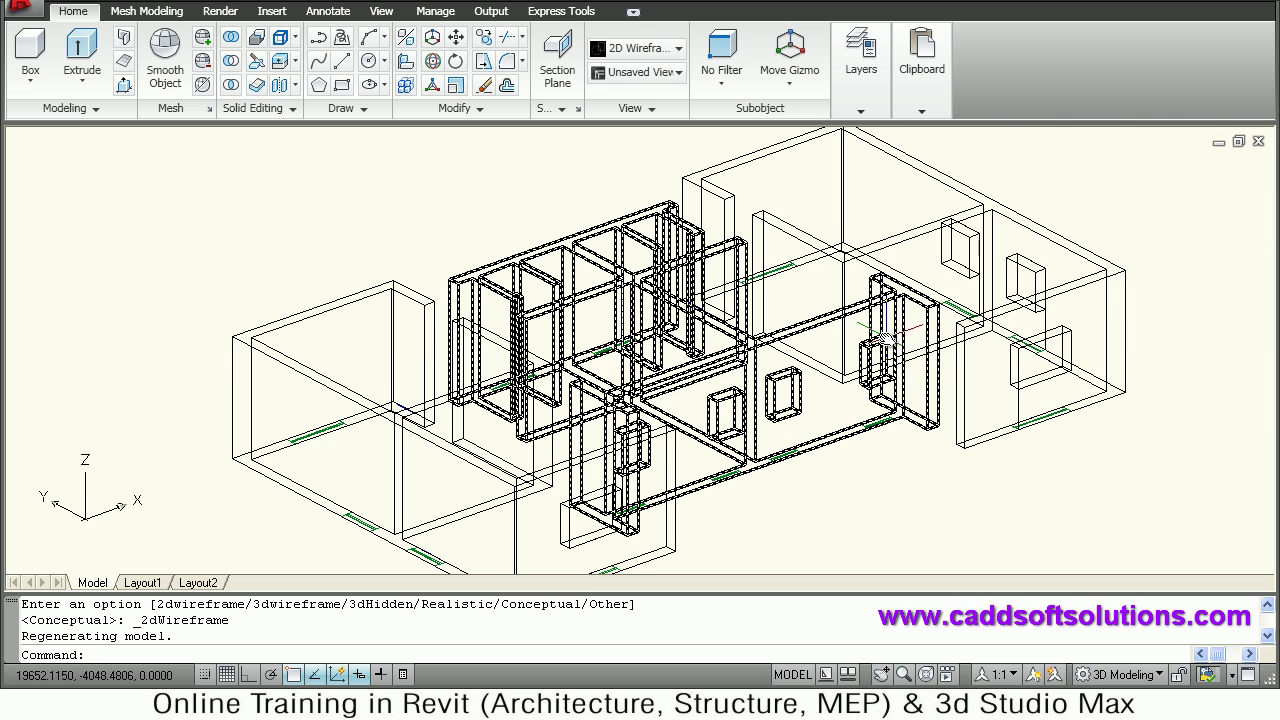
Copy the two window rectangles from the far wing's outer side wall to the matching plan windows on the opposite wing's side wall.
{"action": "key", "text": "Return"}
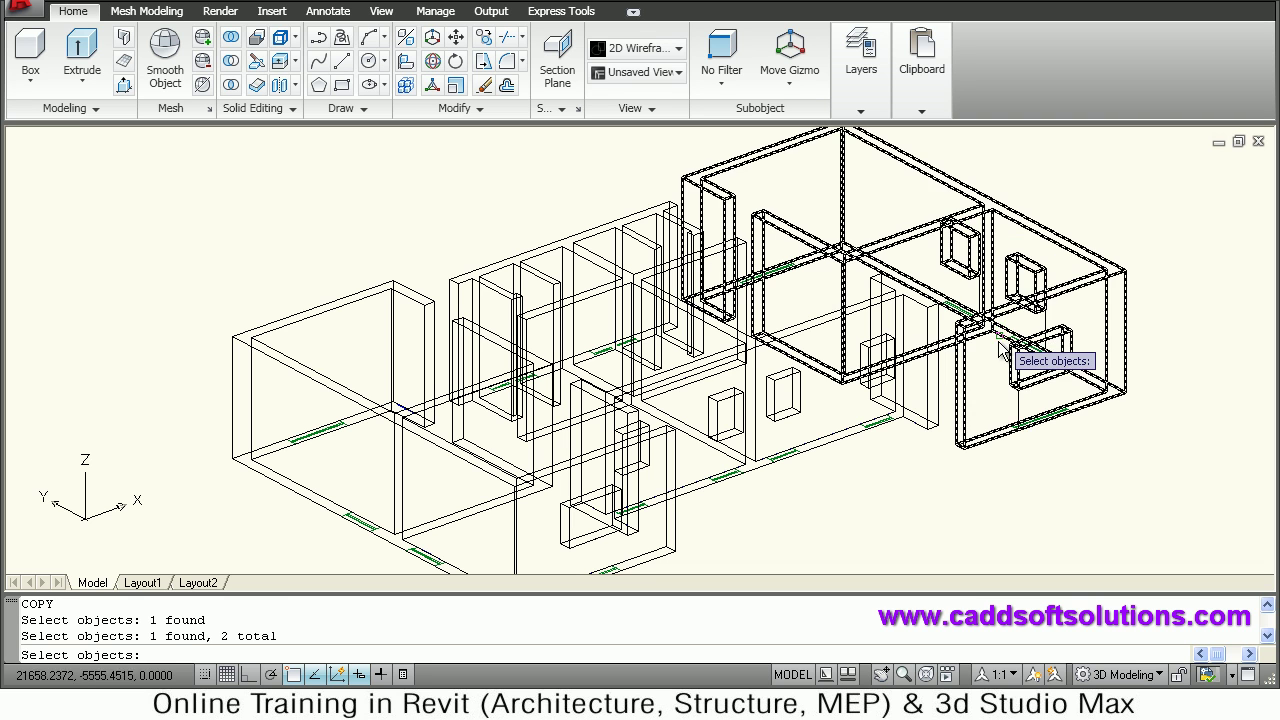
{"action": "key", "text": "Return"}
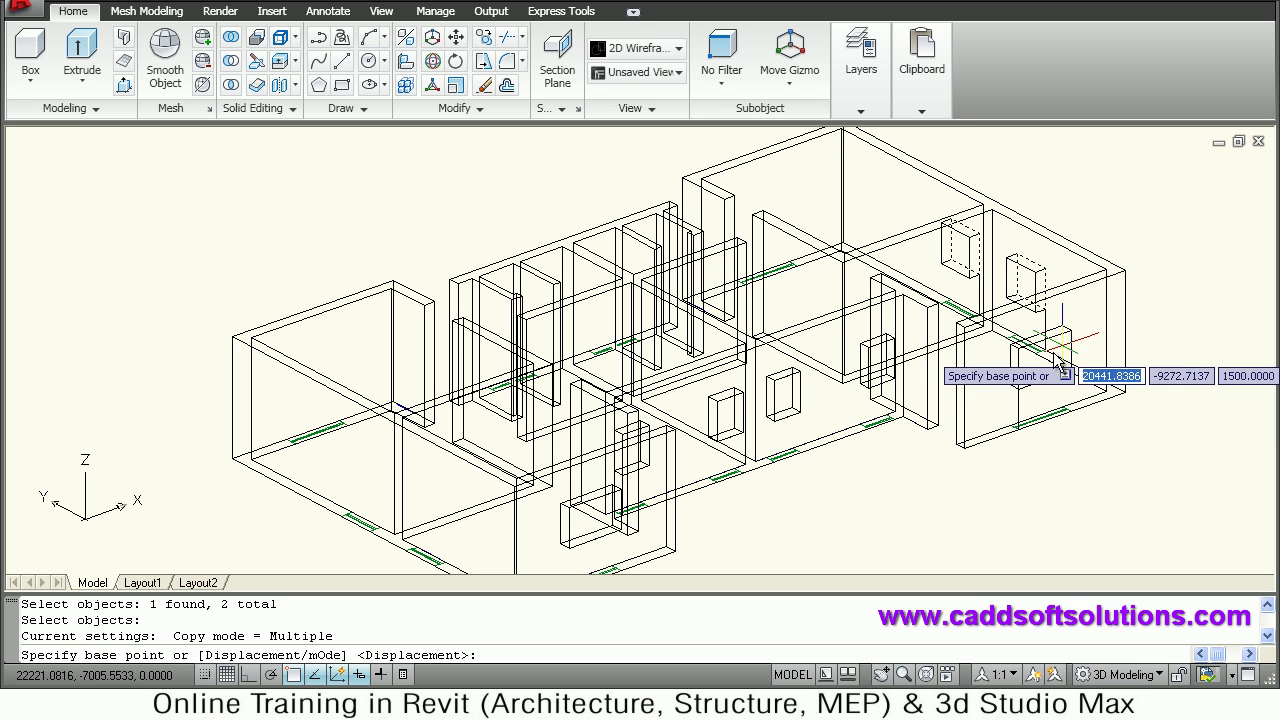
{"action": "left_click", "coordinate": [1045, 350]}
{"action": "middle_click_drag", "start_coordinate": [628, 442], "coordinate": [706, 362]}
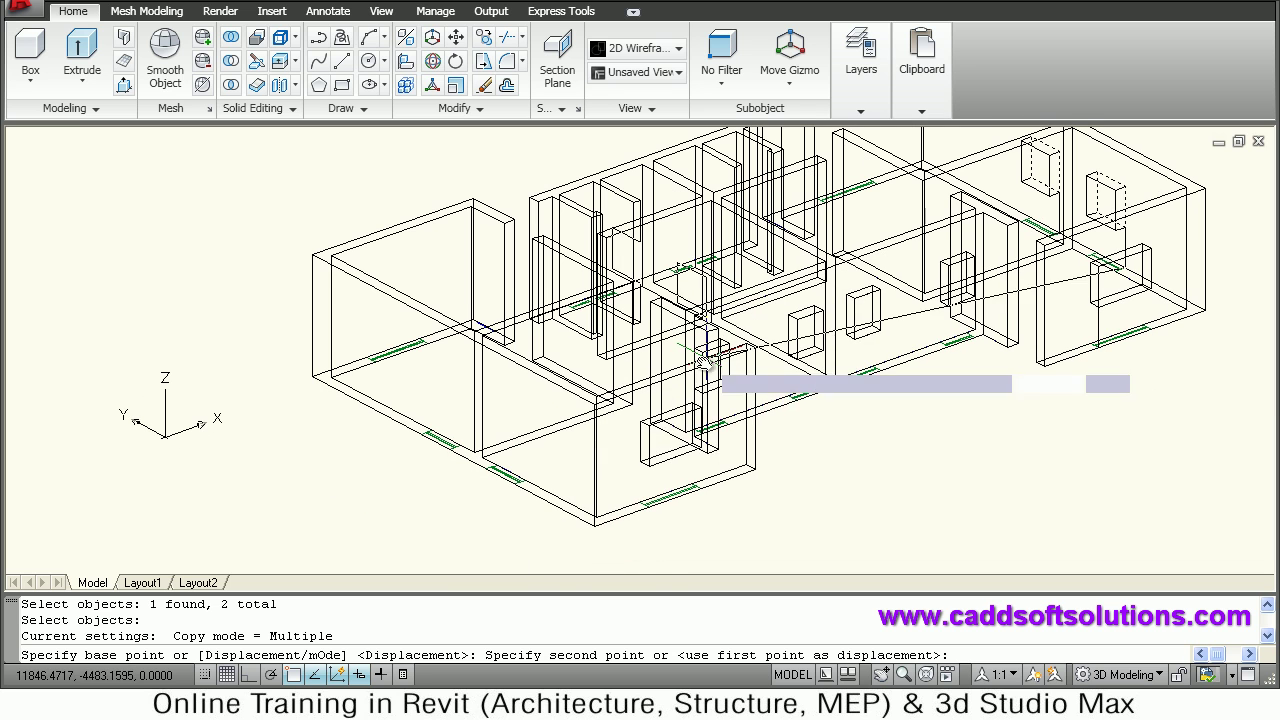
{"action": "left_click", "coordinate": [512, 490]}
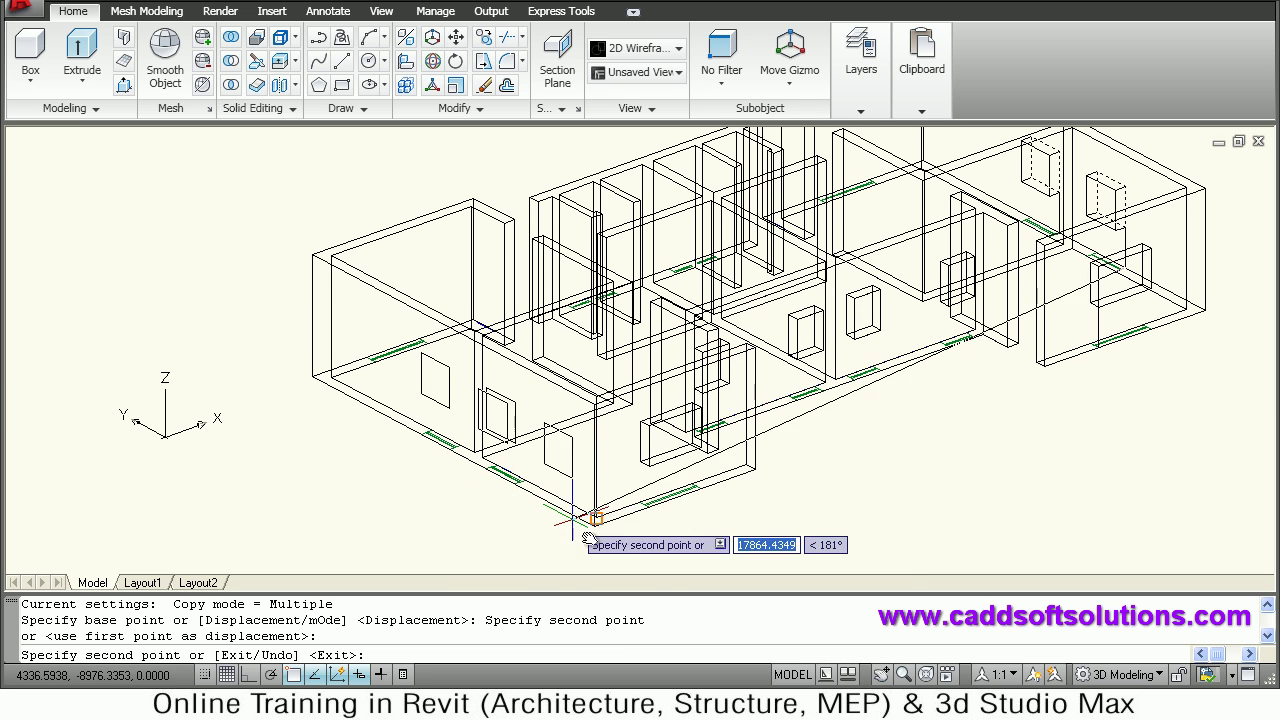
{"action": "key", "text": "Escape"}
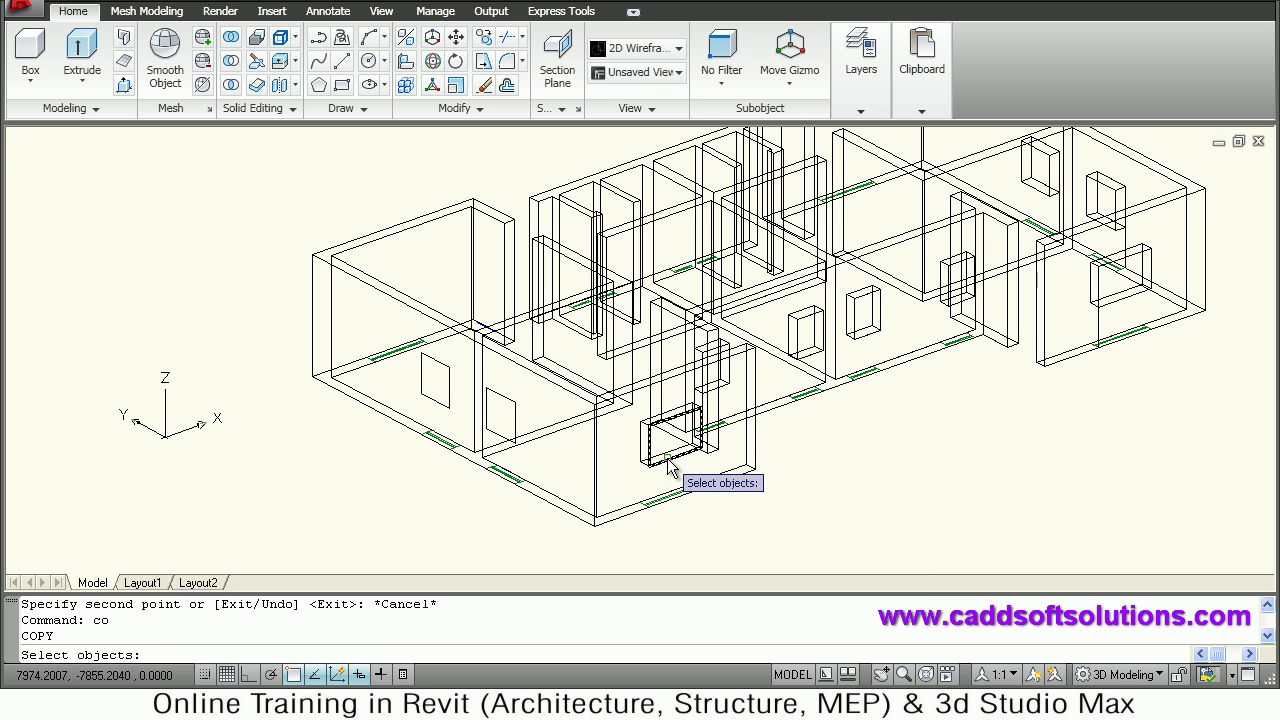
Copy the wide front-wall window rectangle to the same wing's rear wall, using the plan window's corner as base point.
{"action": "key", "text": "Return"}
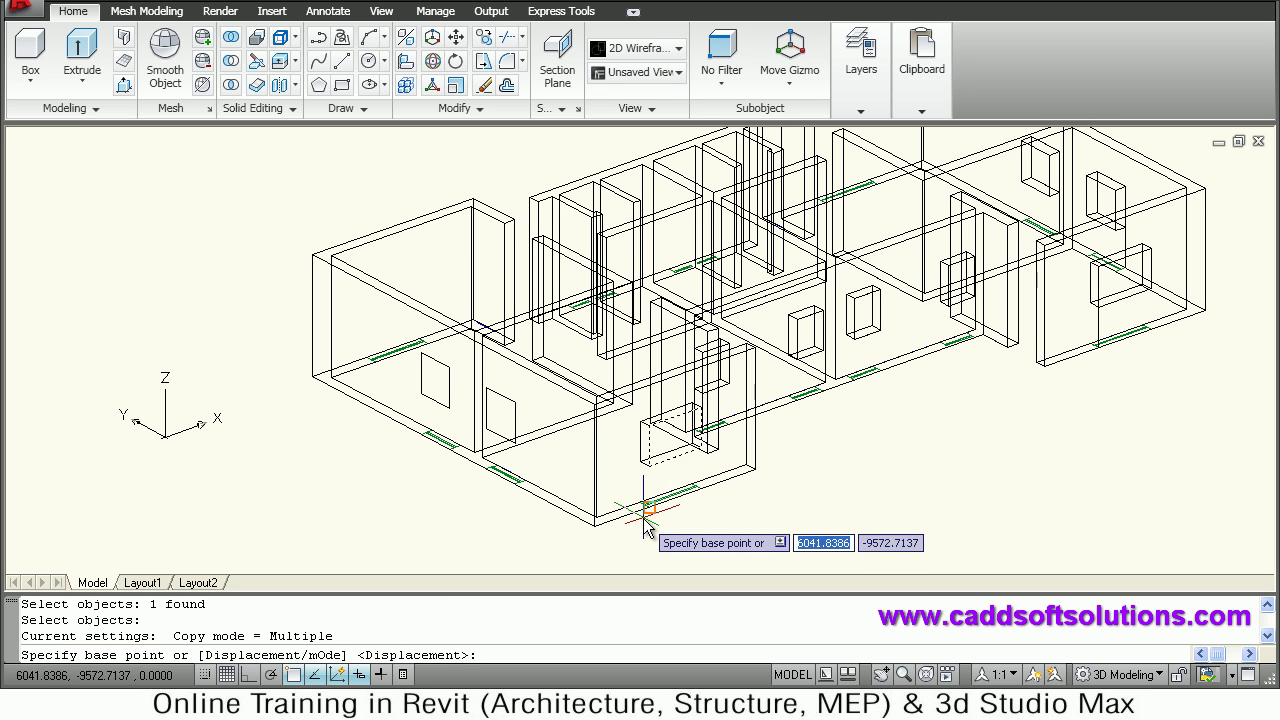
{"action": "scroll", "coordinate": [660, 537], "scroll_direction": "up", "scroll_amount": 2}
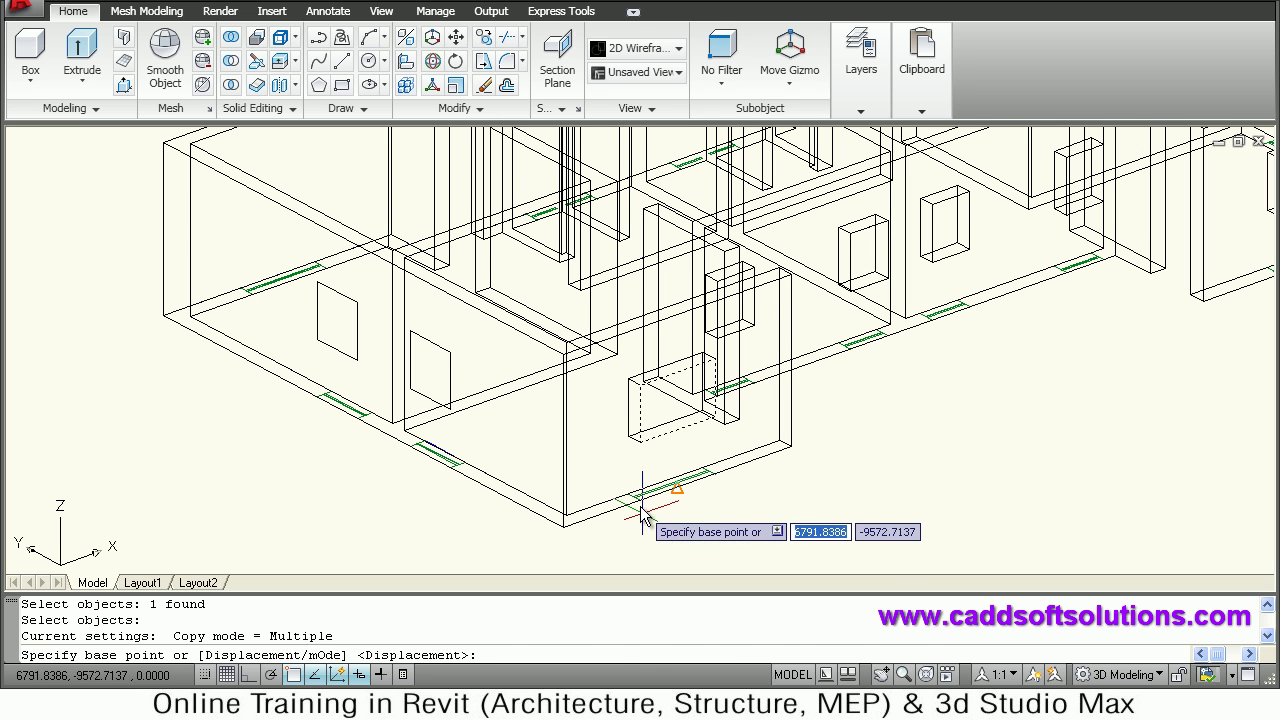
{"action": "left_click", "coordinate": [628, 496]}
{"action": "middle_click_drag", "start_coordinate": [360, 400], "coordinate": [555, 440]}
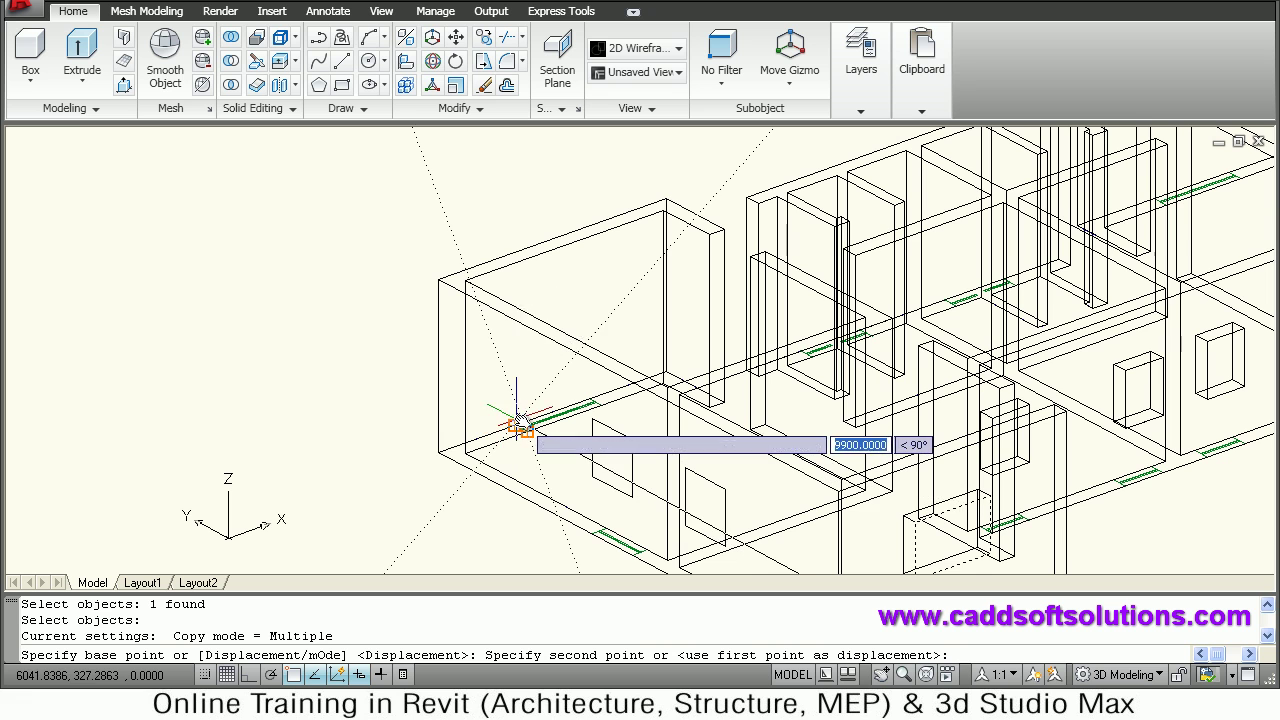
{"action": "scroll", "coordinate": [512, 430], "scroll_direction": "up", "scroll_amount": 2}
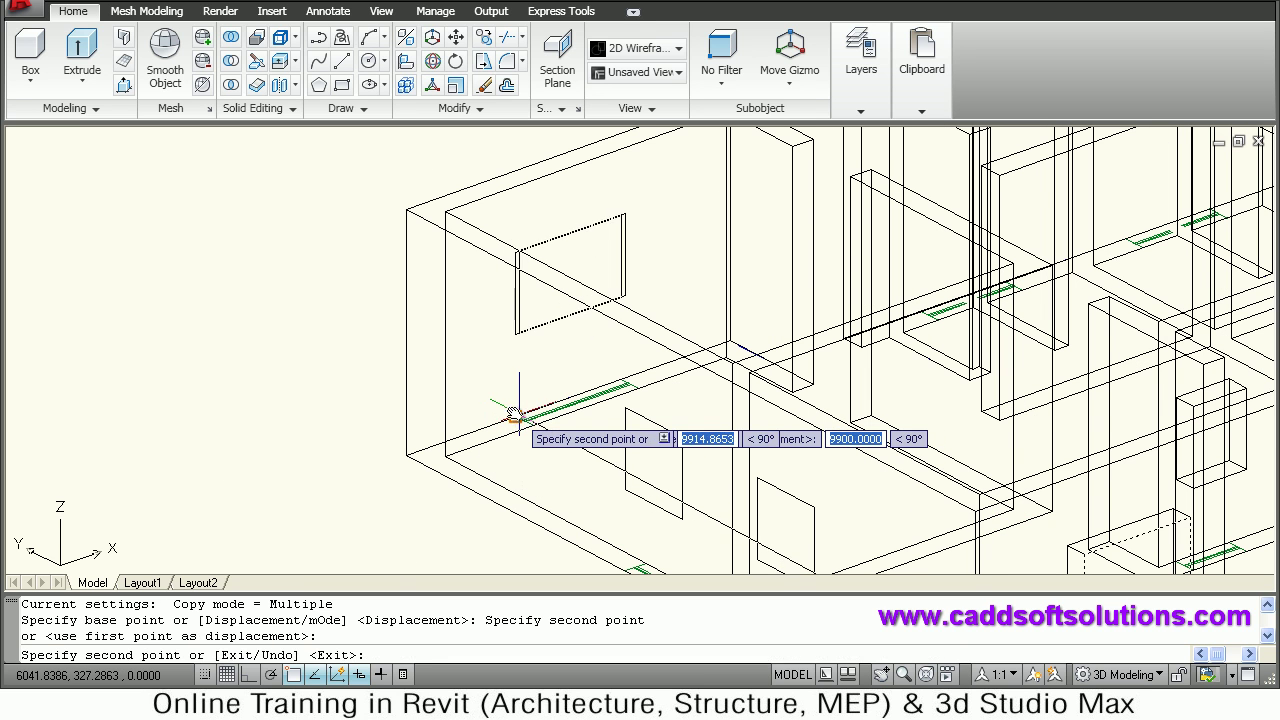
Place another copy of the wide window rectangle at the matching plan window on the opposite wing's rear wall and end the copy.
{"action": "scroll", "coordinate": [515, 412], "scroll_direction": "down", "scroll_amount": 3}
{"action": "scroll", "coordinate": [797, 318], "scroll_direction": "up", "scroll_amount": 1}
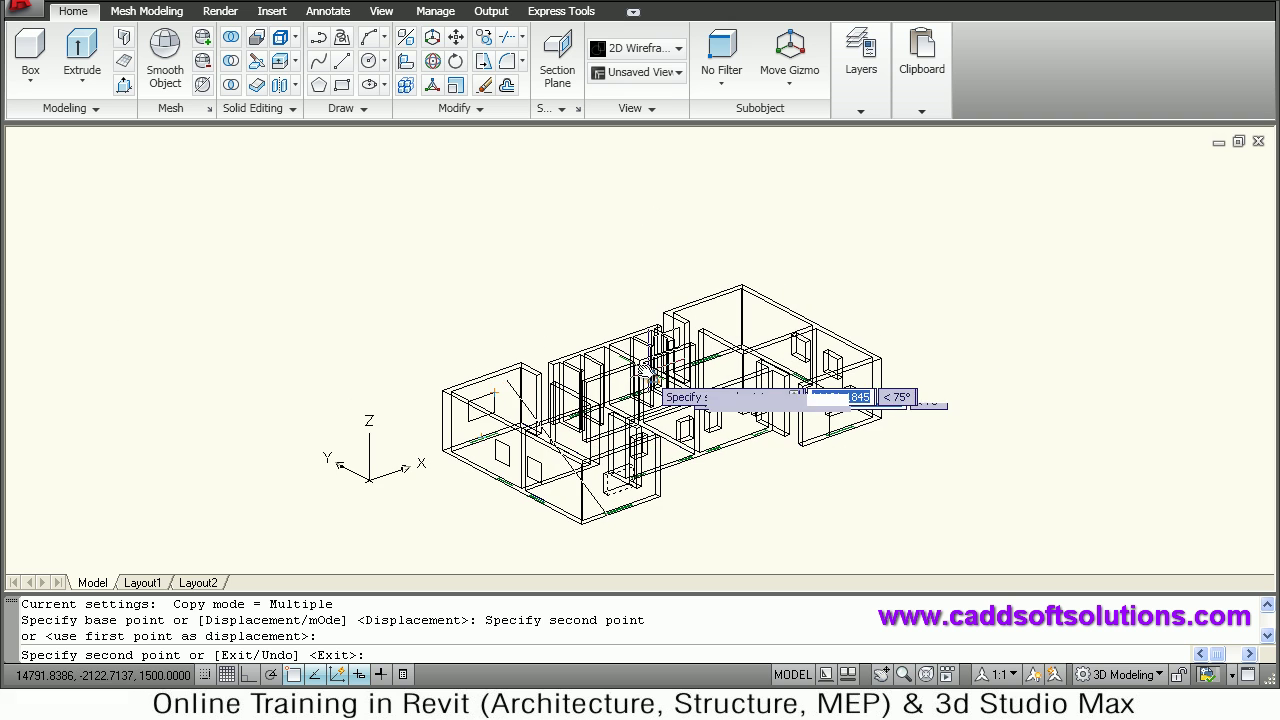
{"action": "scroll", "coordinate": [700, 318], "scroll_direction": "up", "scroll_amount": 2}
{"action": "scroll", "coordinate": [700, 318], "scroll_direction": "up", "scroll_amount": 3}
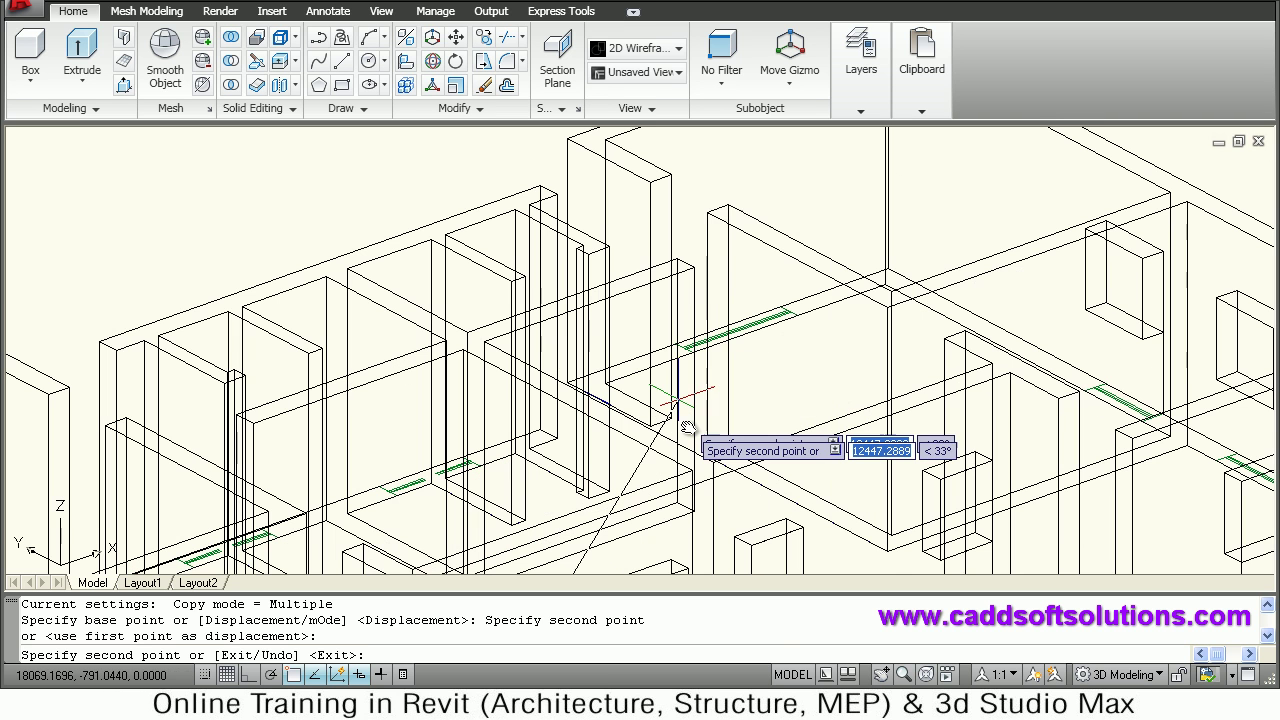
{"action": "scroll", "coordinate": [690, 350], "scroll_direction": "up", "scroll_amount": 2}
{"action": "scroll", "coordinate": [663, 323], "scroll_direction": "up", "scroll_amount": 2}
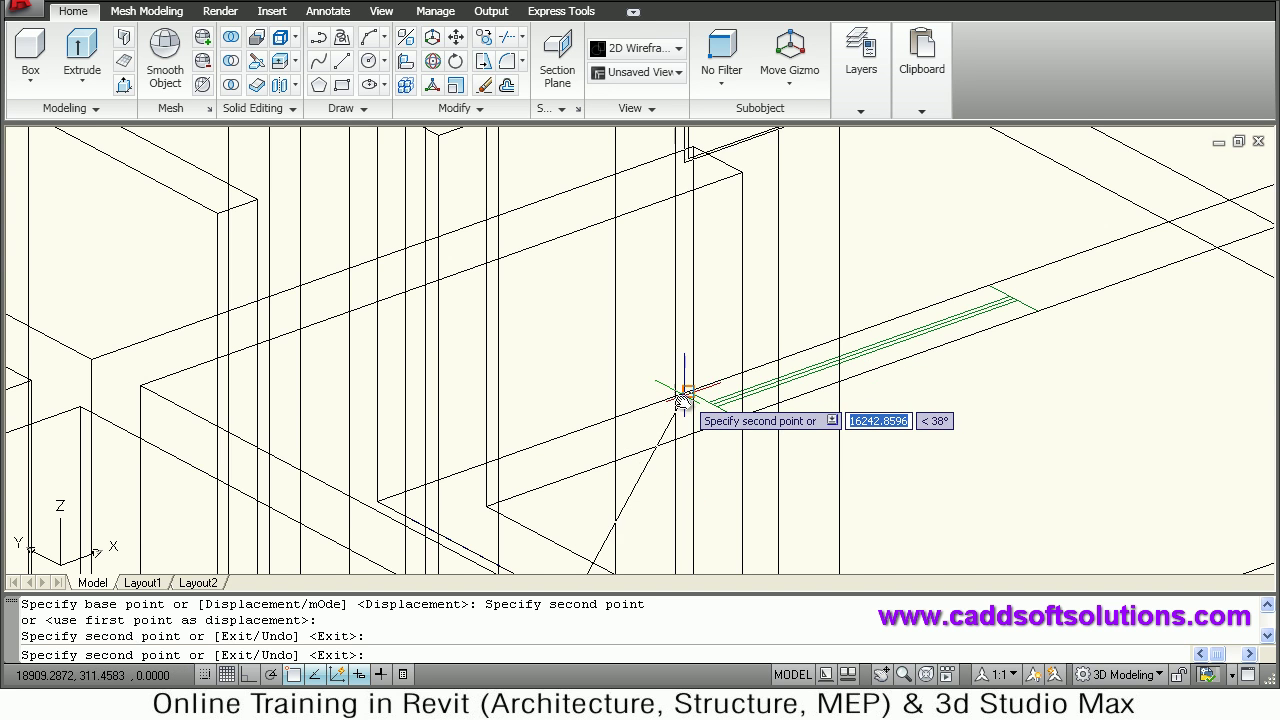
{"action": "scroll", "coordinate": [683, 395], "scroll_direction": "down", "scroll_amount": 8}
{"action": "middle_click_drag", "start_coordinate": [715, 385], "coordinate": [768, 287]}
{"action": "key", "text": "Escape"}
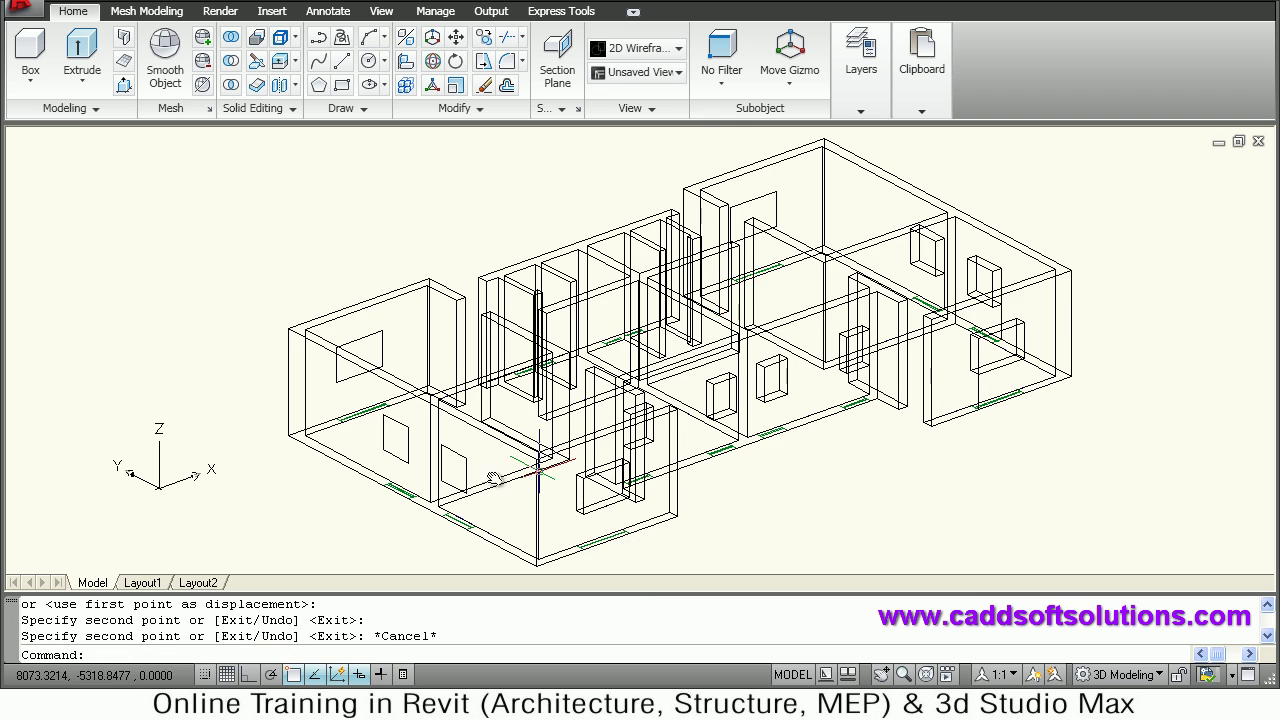
Presspull the two copied window rectangles through the wing's outer side wall to cut their openings.
{"action": "scroll", "coordinate": [493, 478], "scroll_direction": "up", "scroll_amount": 4}
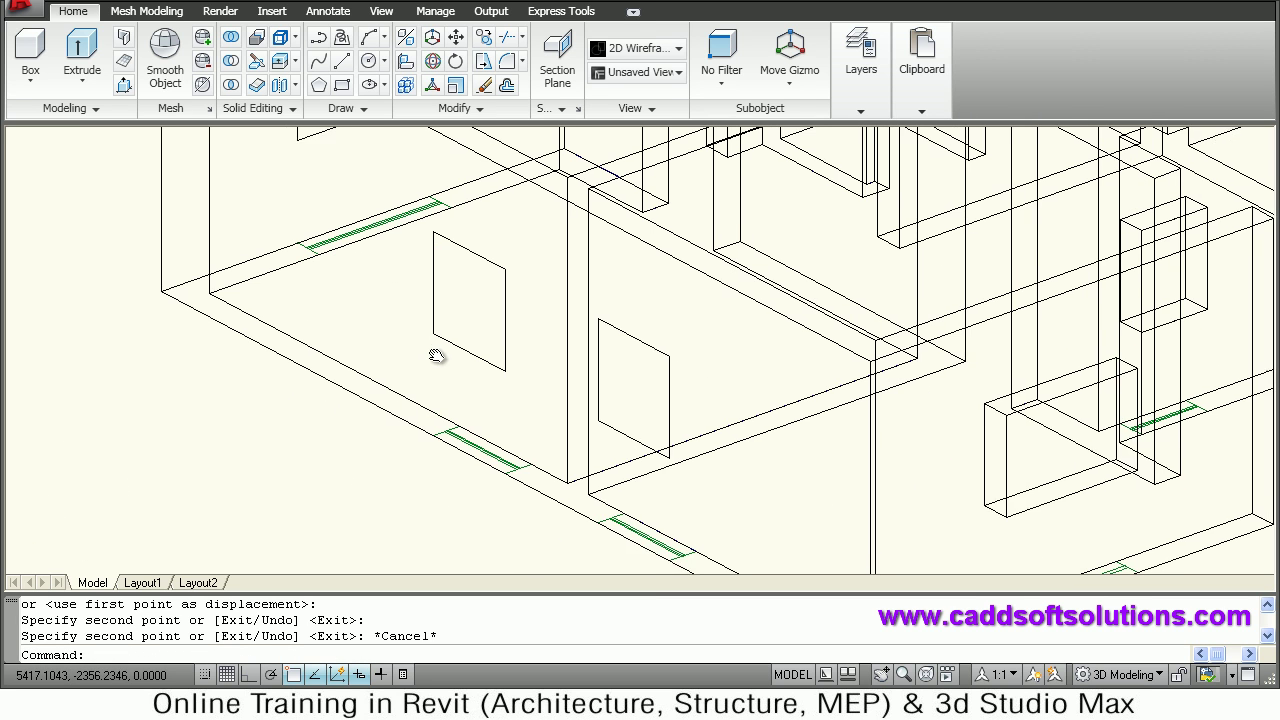
{"action": "middle_click_drag", "start_coordinate": [436, 357], "coordinate": [440, 345]}
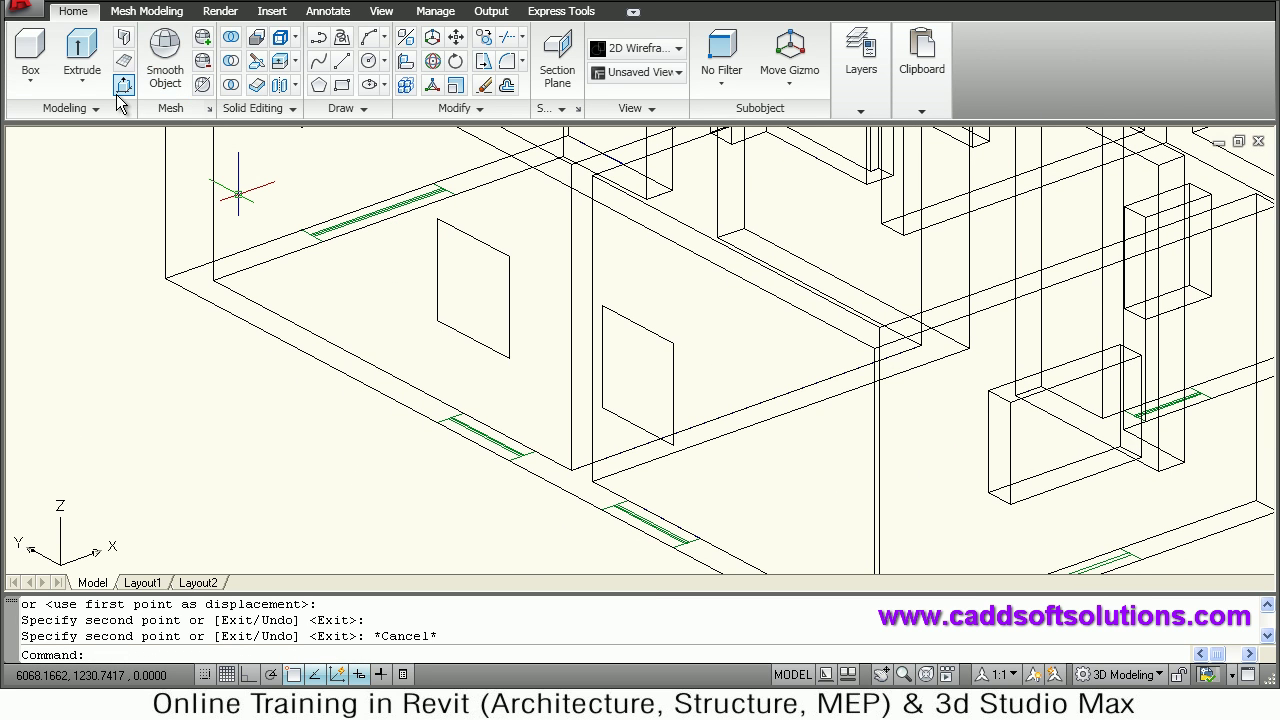
{"action": "key", "text": "ctrl+shift+e"}
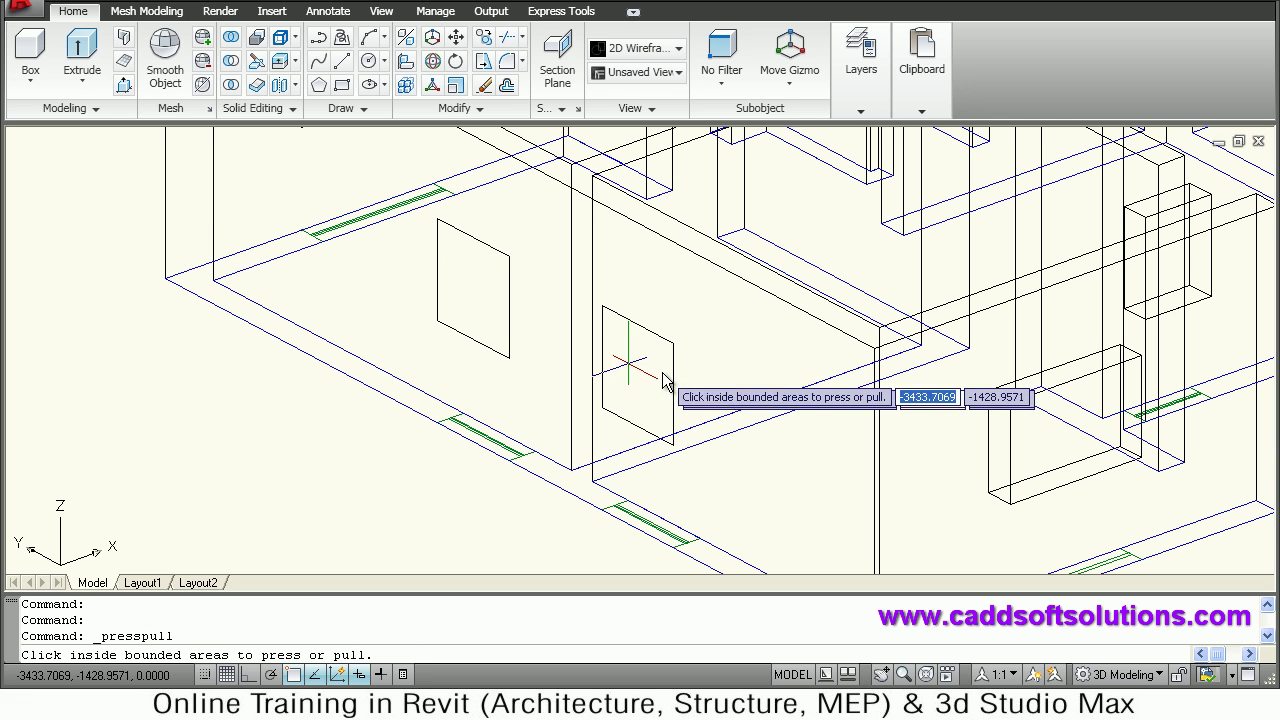
{"action": "left_click", "coordinate": [655, 390]}
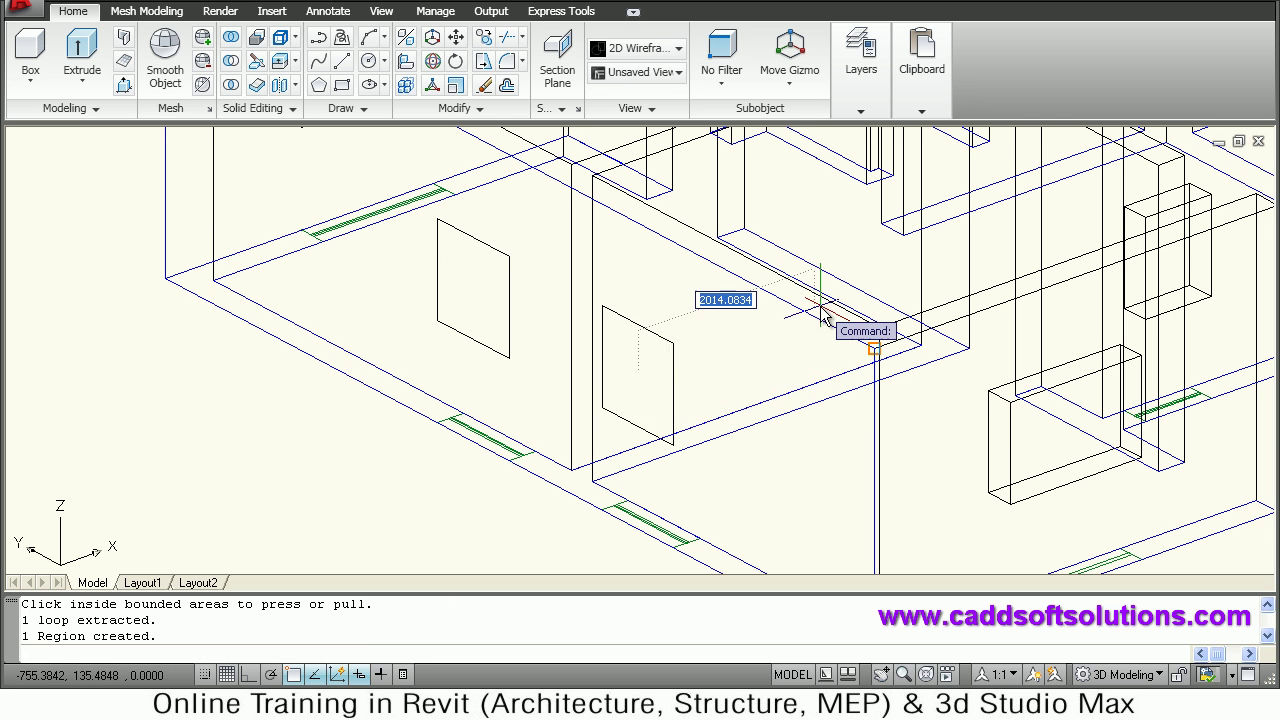
{"action": "left_click", "coordinate": [771, 329]}
{"action": "key", "text": "Return"}
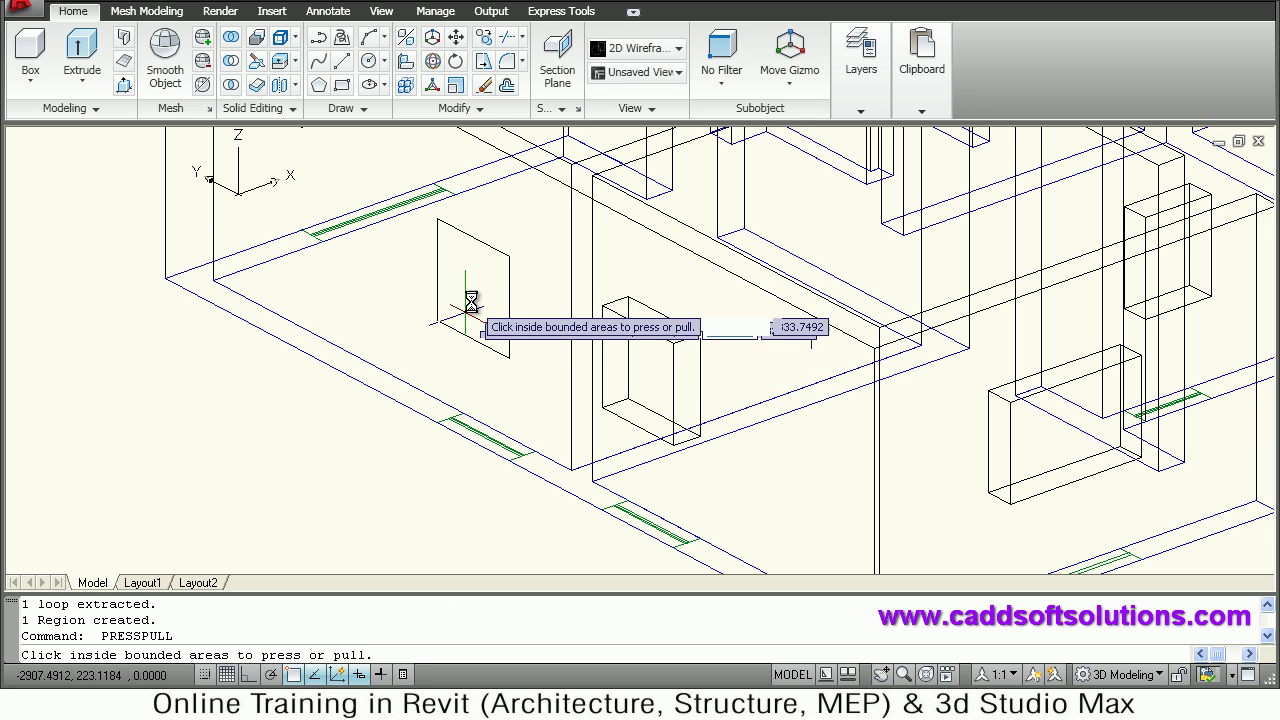
{"action": "left_click", "coordinate": [460, 290]}
{"action": "left_click", "coordinate": [655, 273]}
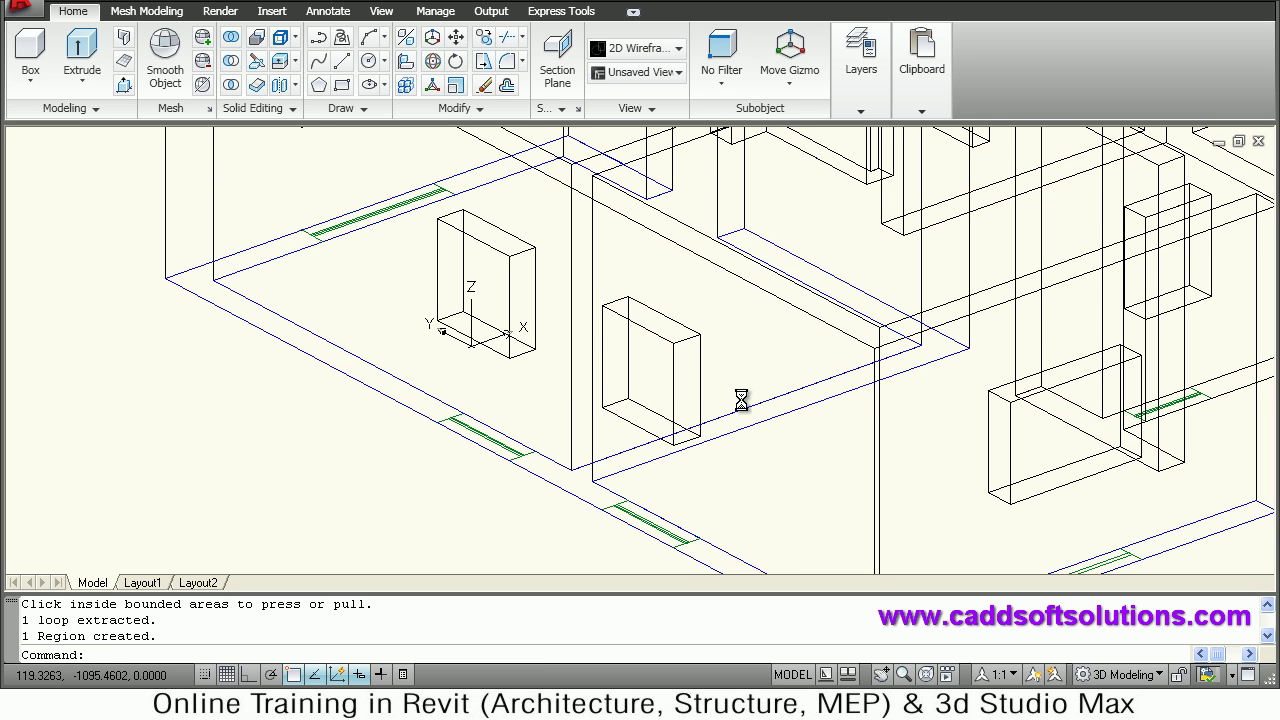
Presspull the copied wide window rectangle through the rear wall of the wing with the newly cut side windows.
{"action": "middle_click_drag", "start_coordinate": [606, 390], "coordinate": [608, 396], "text": "shift"}
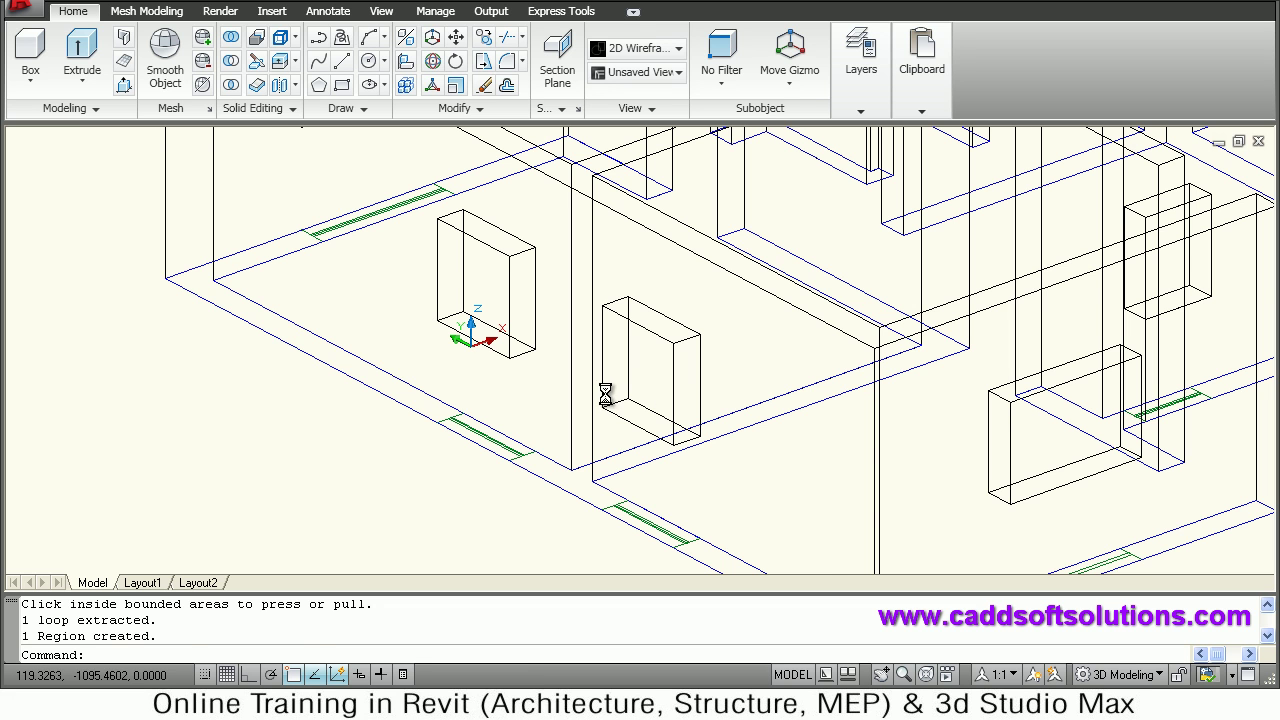
{"action": "middle_click_drag", "start_coordinate": [524, 373], "coordinate": [428, 347], "text": "shift"}
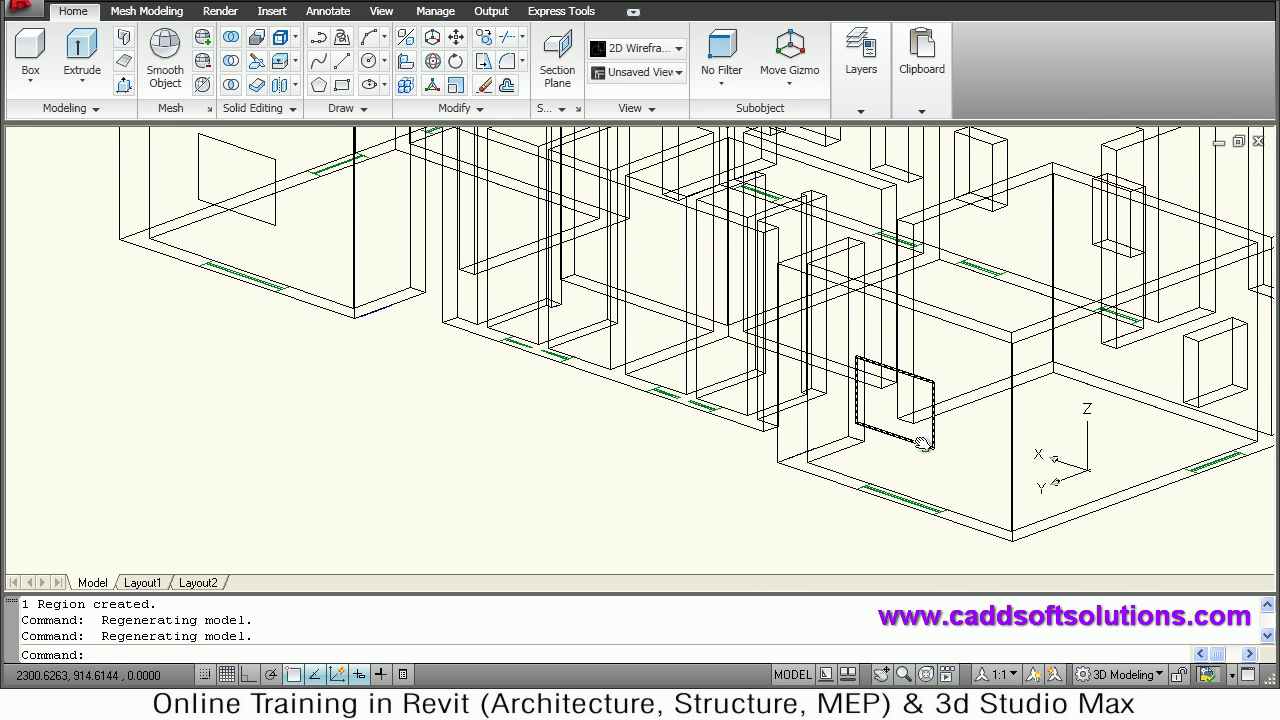
{"action": "scroll", "coordinate": [922, 444], "scroll_direction": "up", "scroll_amount": 3}
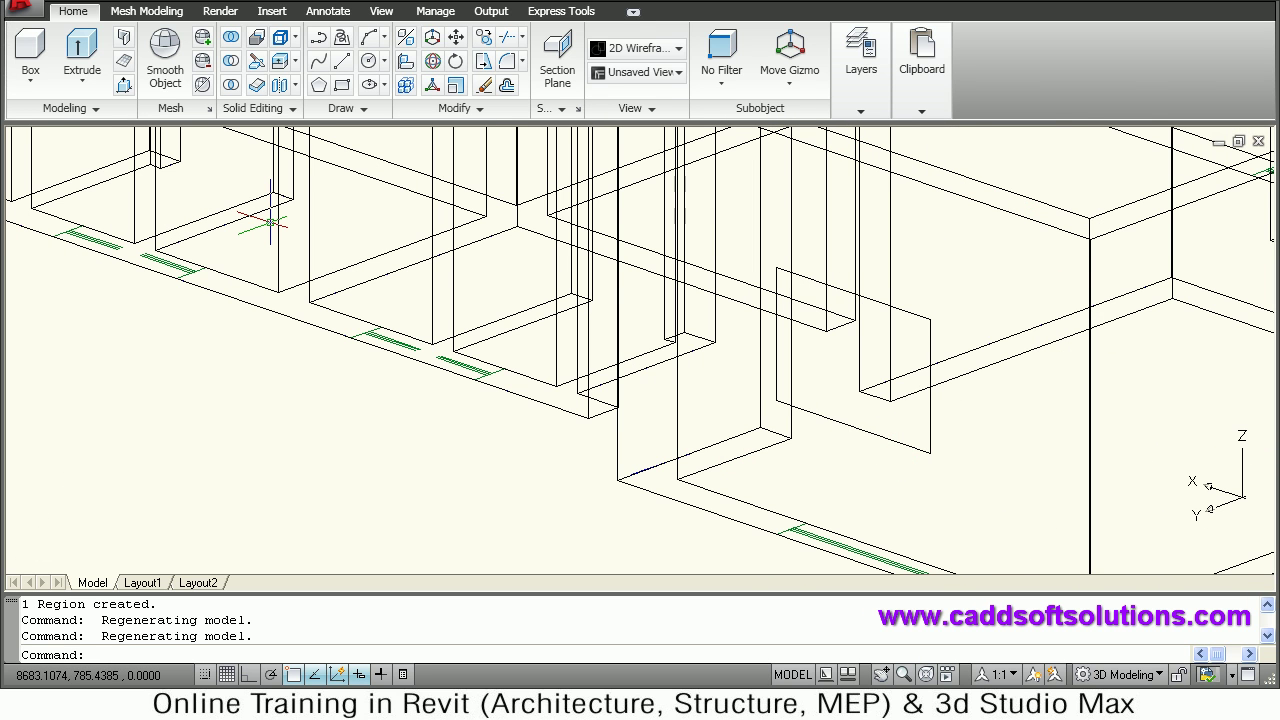
{"action": "left_click", "coordinate": [124, 86]}
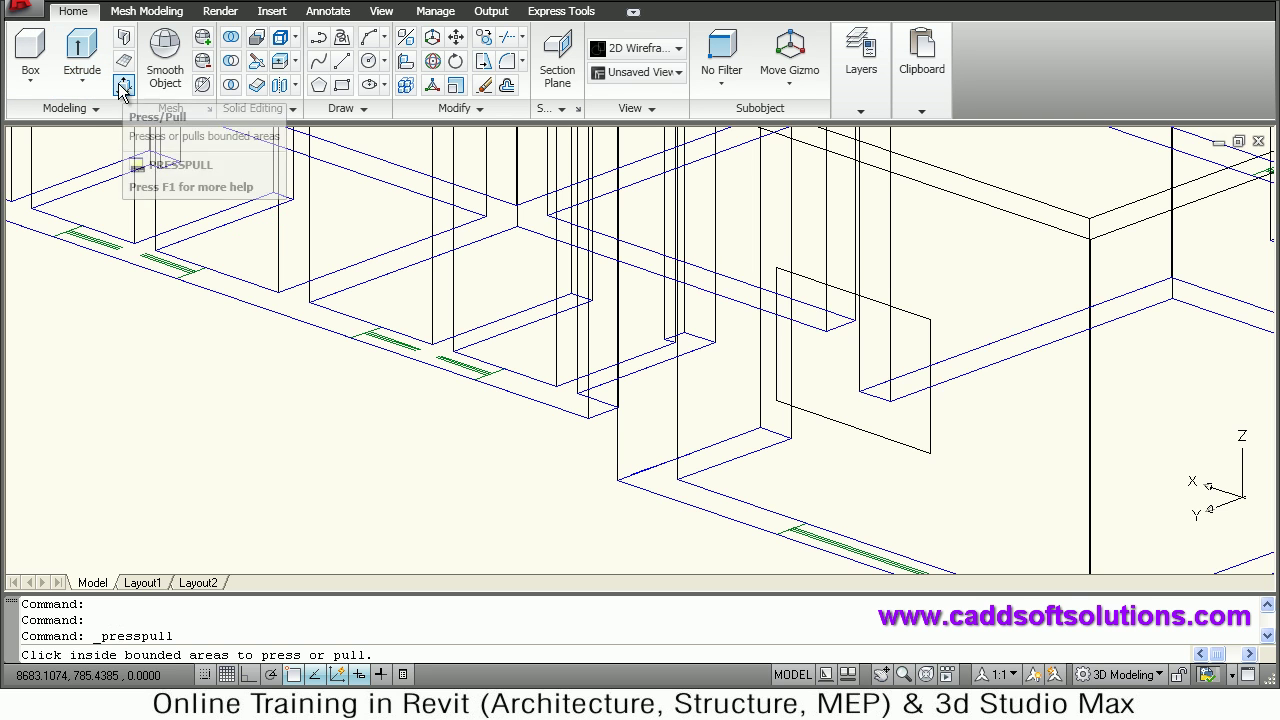
{"action": "left_click", "coordinate": [858, 380]}
{"action": "left_click", "coordinate": [1038, 325]}
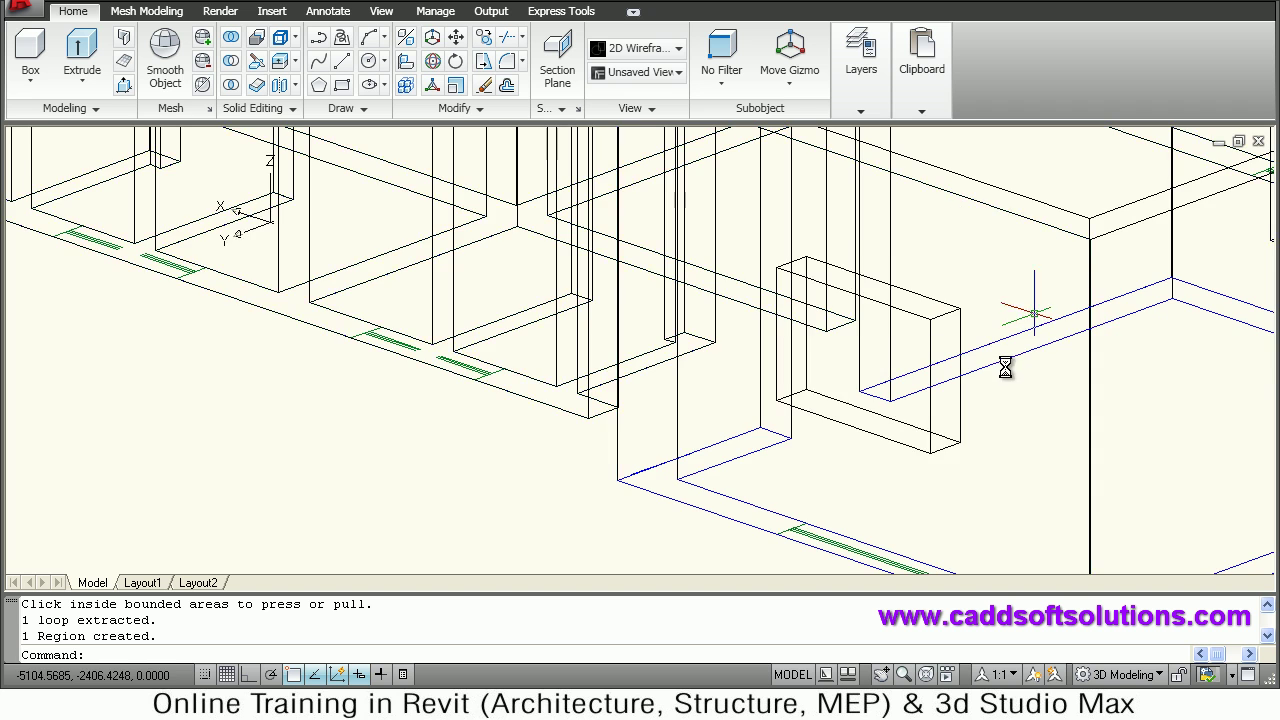
Presspull the other wide window rectangle through the opposite wing's rear wall to cut its opening.
{"action": "scroll", "coordinate": [1029, 288], "scroll_direction": "down", "scroll_amount": 3}
{"action": "middle_click_drag", "start_coordinate": [548, 306], "coordinate": [676, 339]}
{"action": "scroll", "coordinate": [486, 223], "scroll_direction": "up", "scroll_amount": 5}
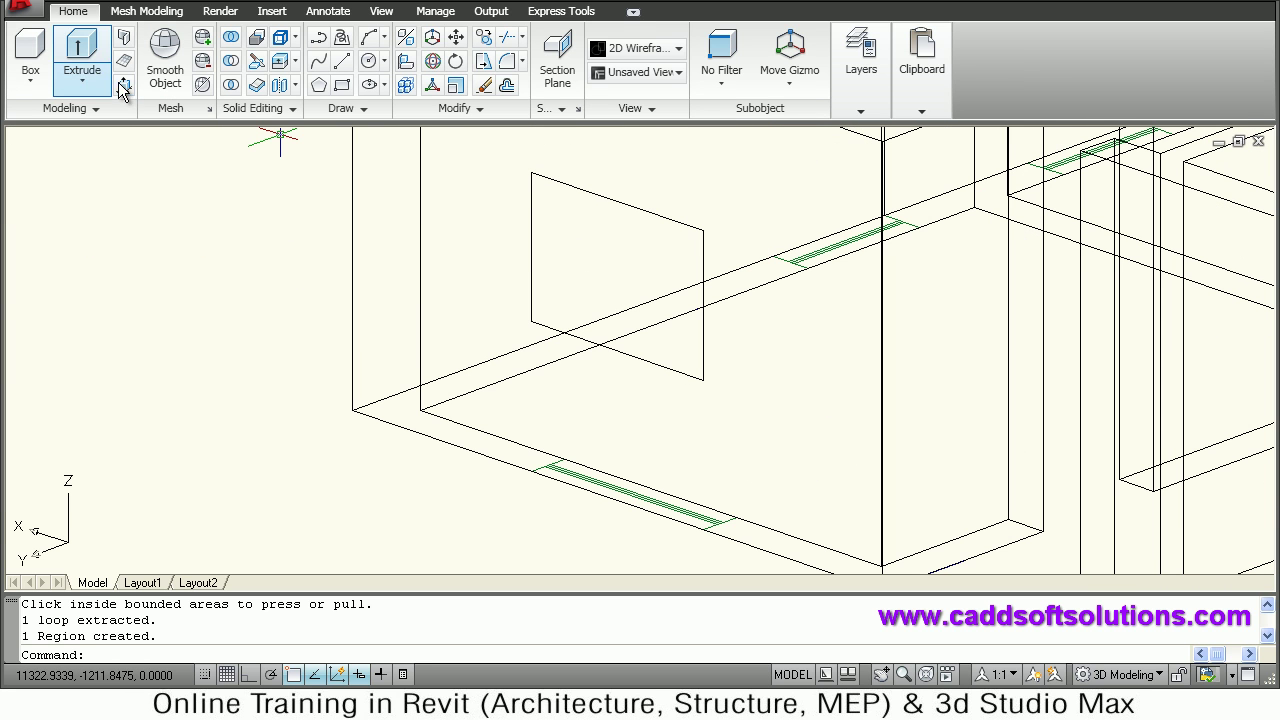
{"action": "key", "text": "Escape"}
{"action": "key", "text": "Return"}
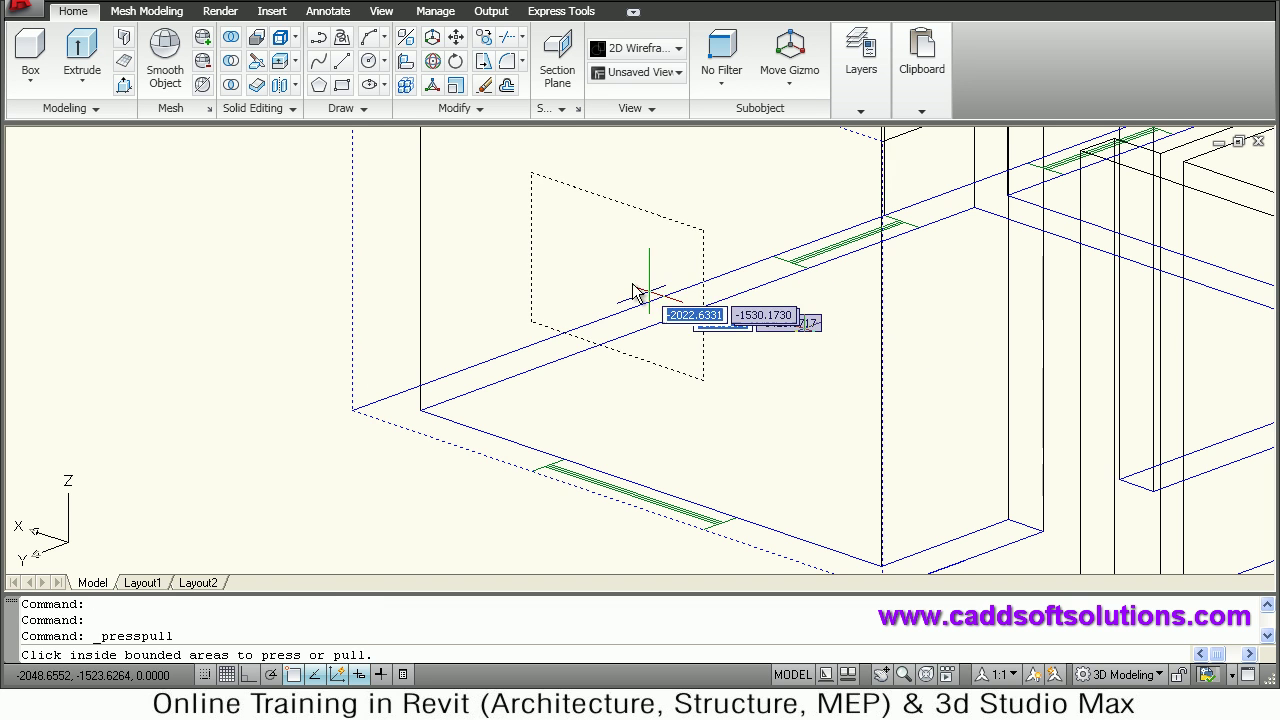
{"action": "left_click", "coordinate": [608, 287]}
{"action": "left_click", "coordinate": [728, 266]}
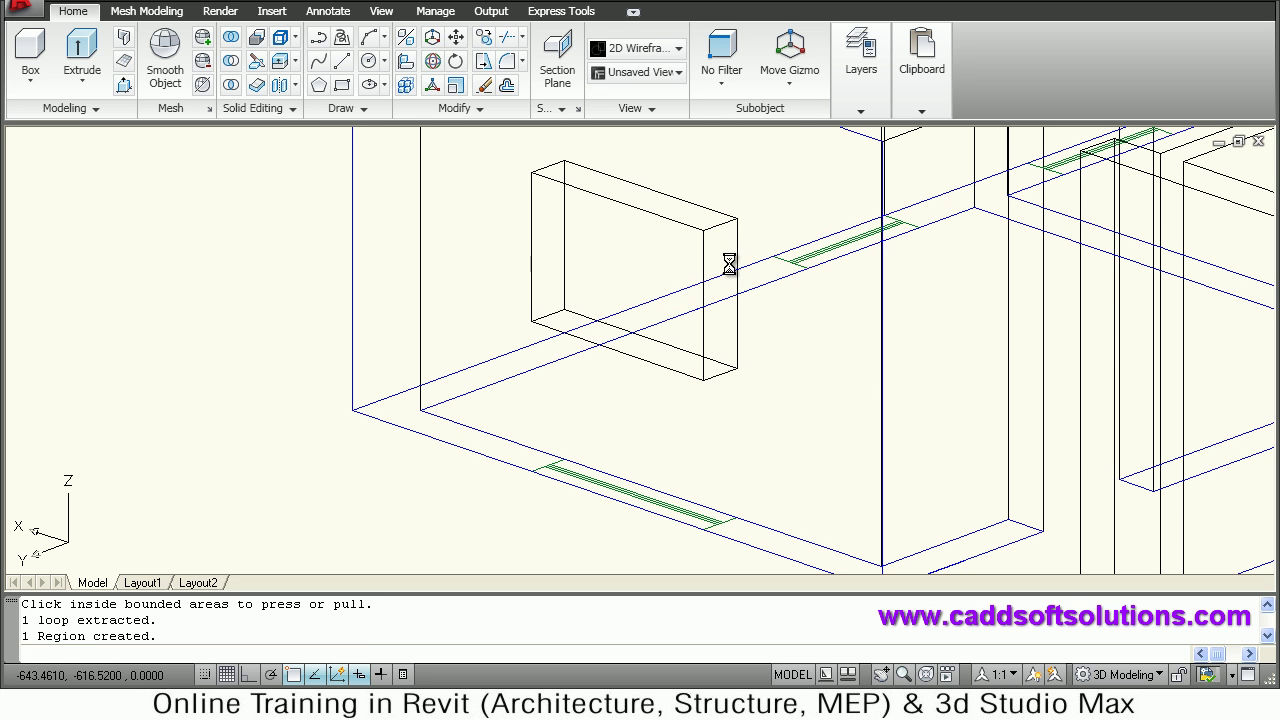
Examine the window openings from front and rear in the Conceptual visual style and return to 2D Wireframe.
{"action": "scroll", "coordinate": [690, 270], "scroll_direction": "down", "scroll_amount": 6}
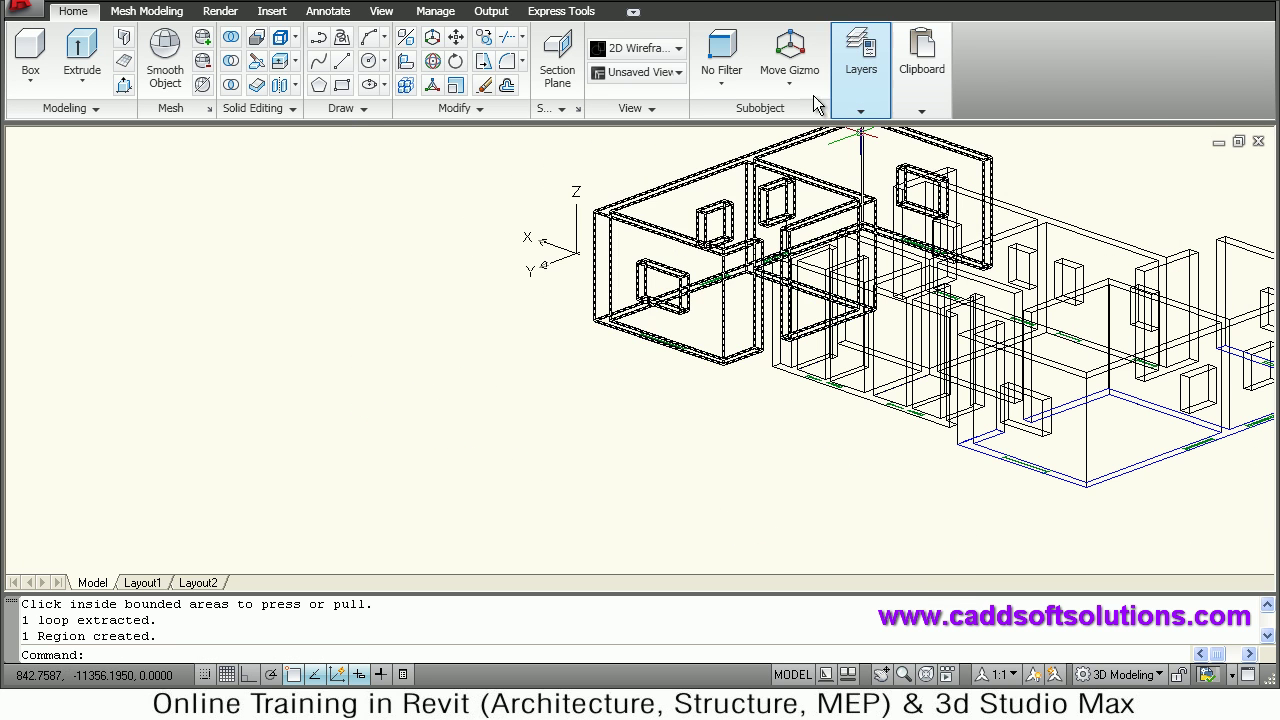
{"action": "left_click", "coordinate": [640, 48]}
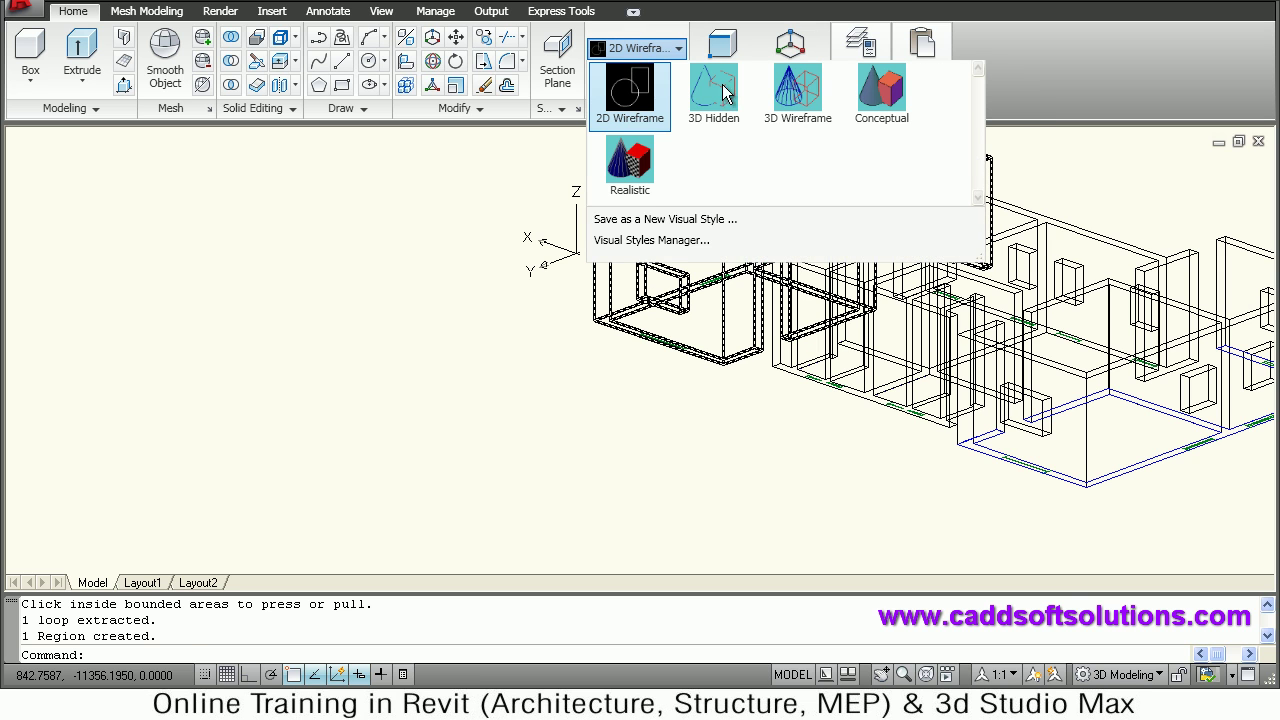
{"action": "left_click", "coordinate": [880, 92]}
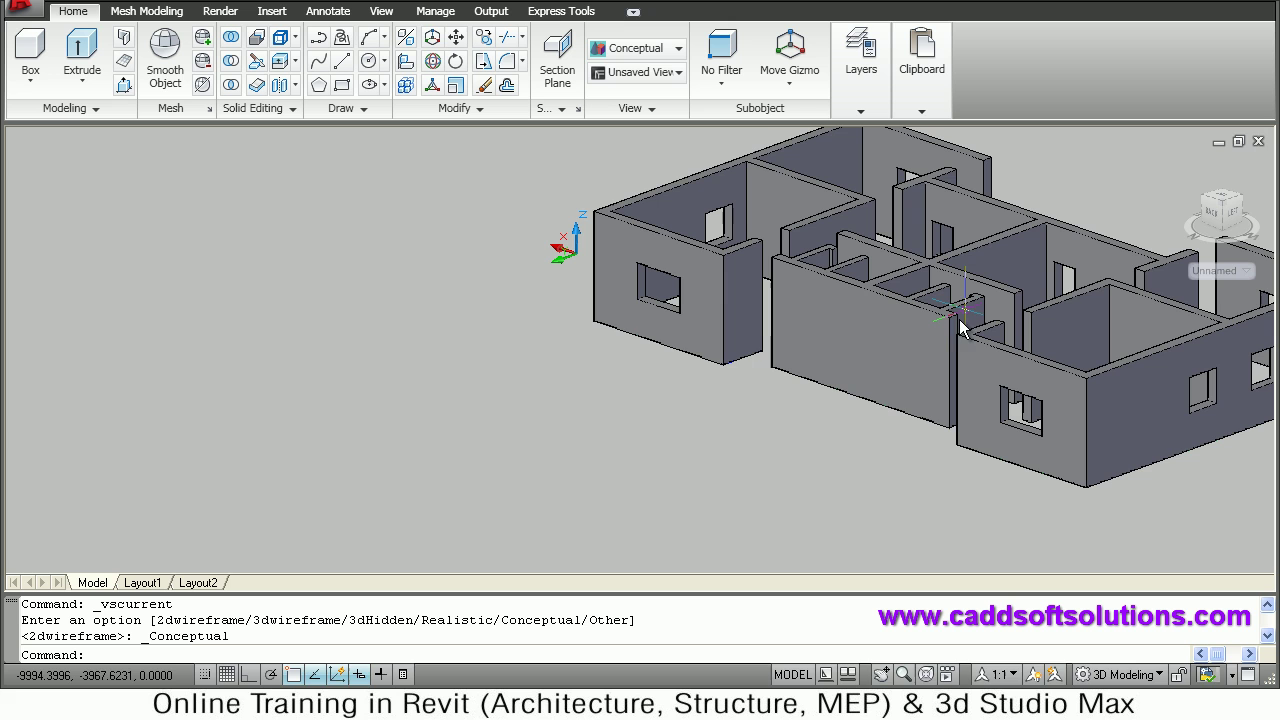
{"action": "middle_click_drag", "start_coordinate": [960, 328], "coordinate": [743, 374], "text": "shift"}
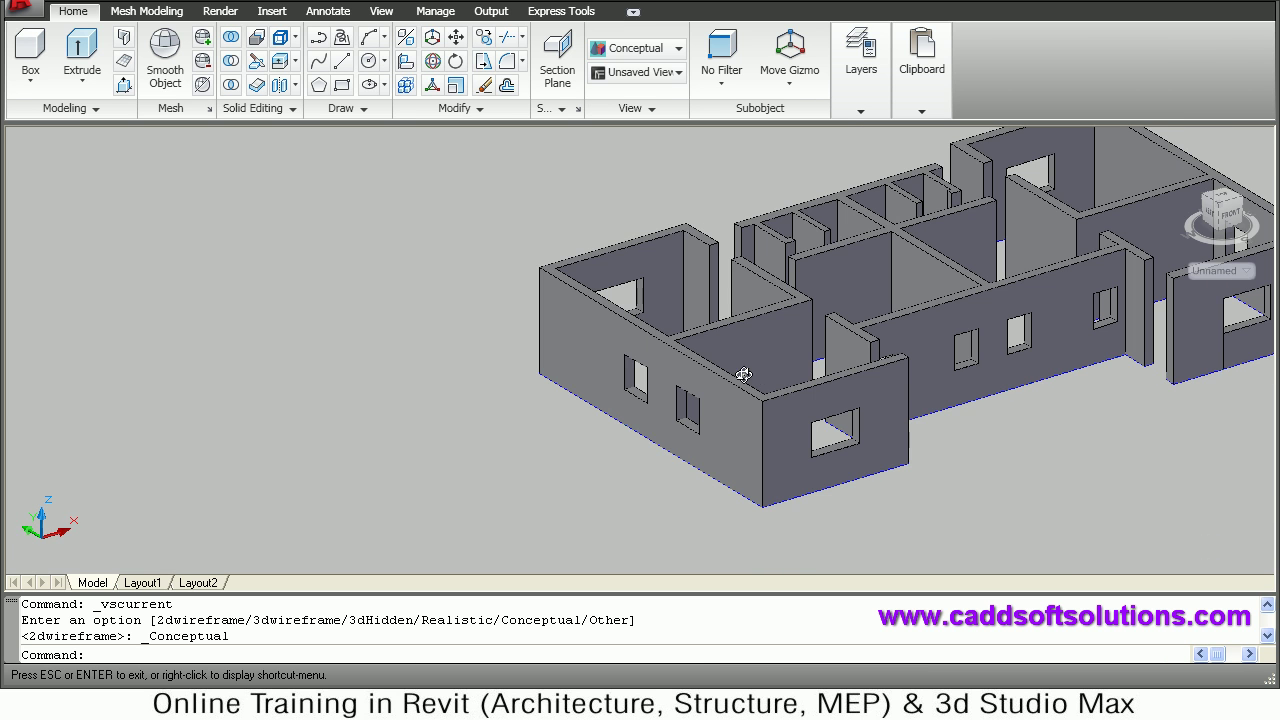
{"action": "mouse_move", "coordinate": [848, 385]}
{"action": "middle_mouse_down", "text": "shift"}
{"action": "mouse_move", "coordinate": [974, 362]}
{"action": "mouse_move", "coordinate": [938, 368]}
{"action": "middle_mouse_up", "text": "shift"}
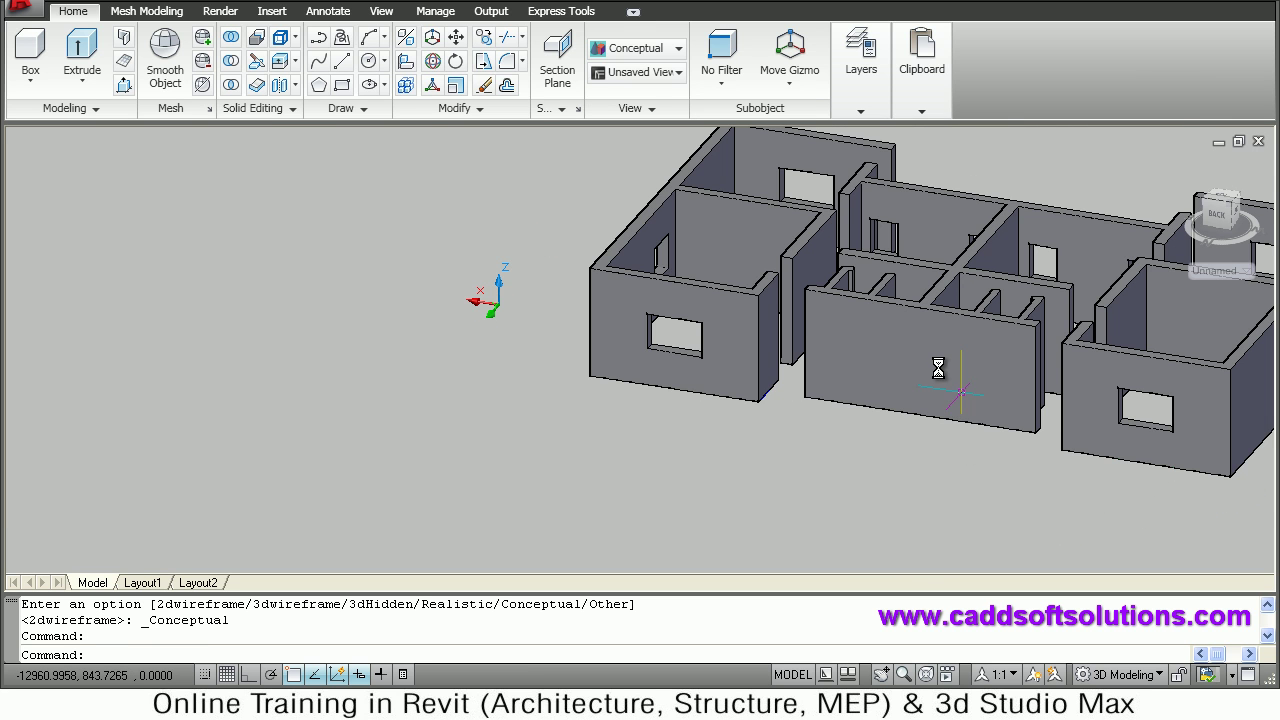
{"action": "scroll", "coordinate": [947, 374], "scroll_direction": "up", "scroll_amount": 2}
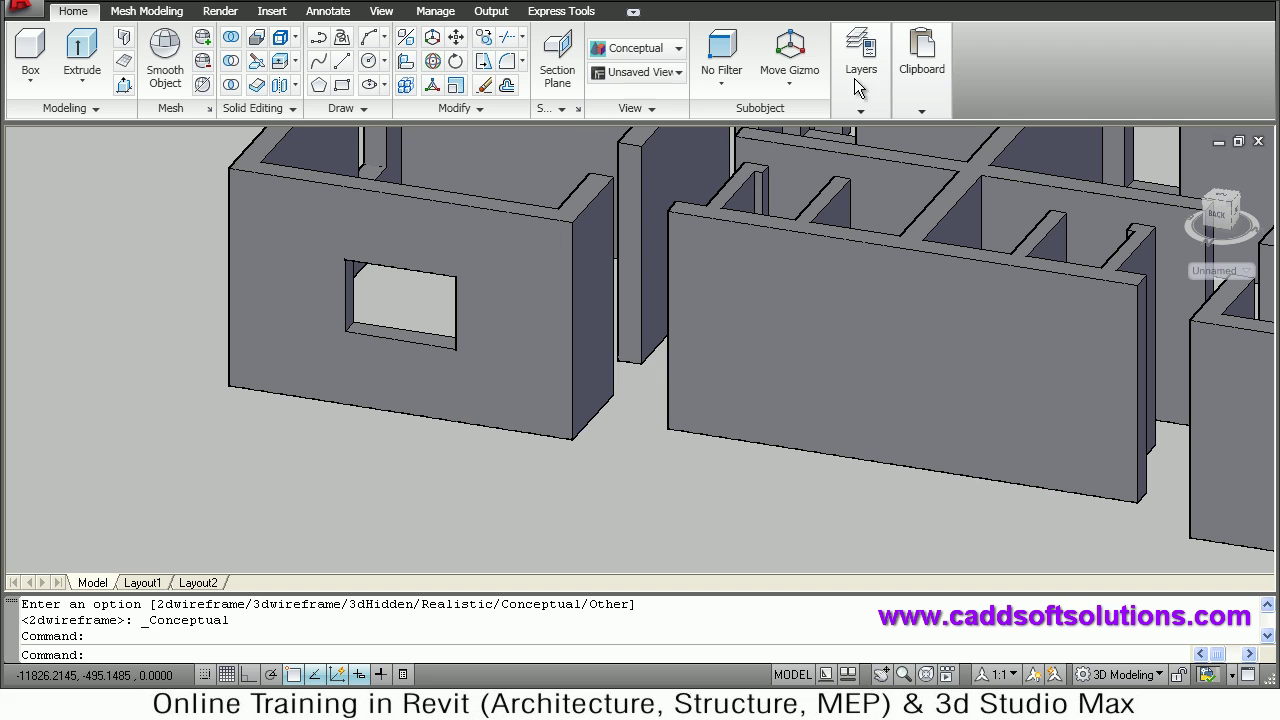
{"action": "scroll", "coordinate": [777, 200], "scroll_direction": "up", "scroll_amount": 2}
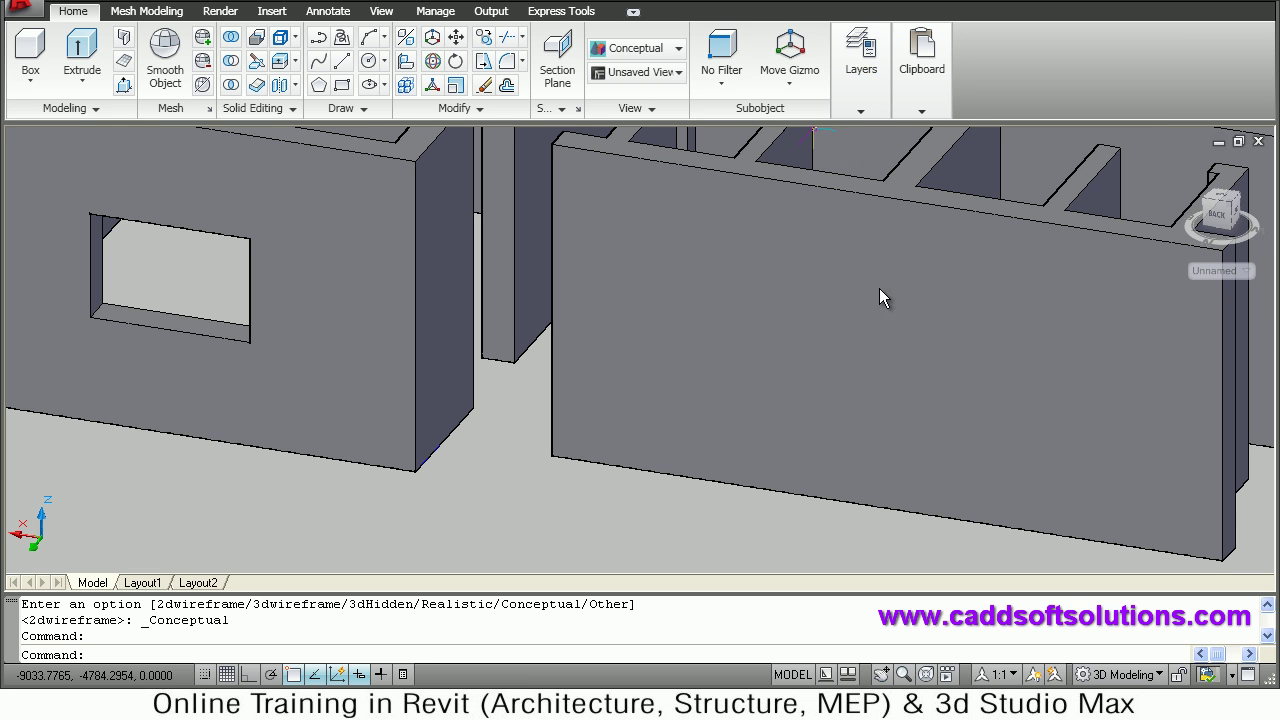
{"action": "left_click", "coordinate": [636, 48]}
{"action": "left_click", "coordinate": [630, 92]}
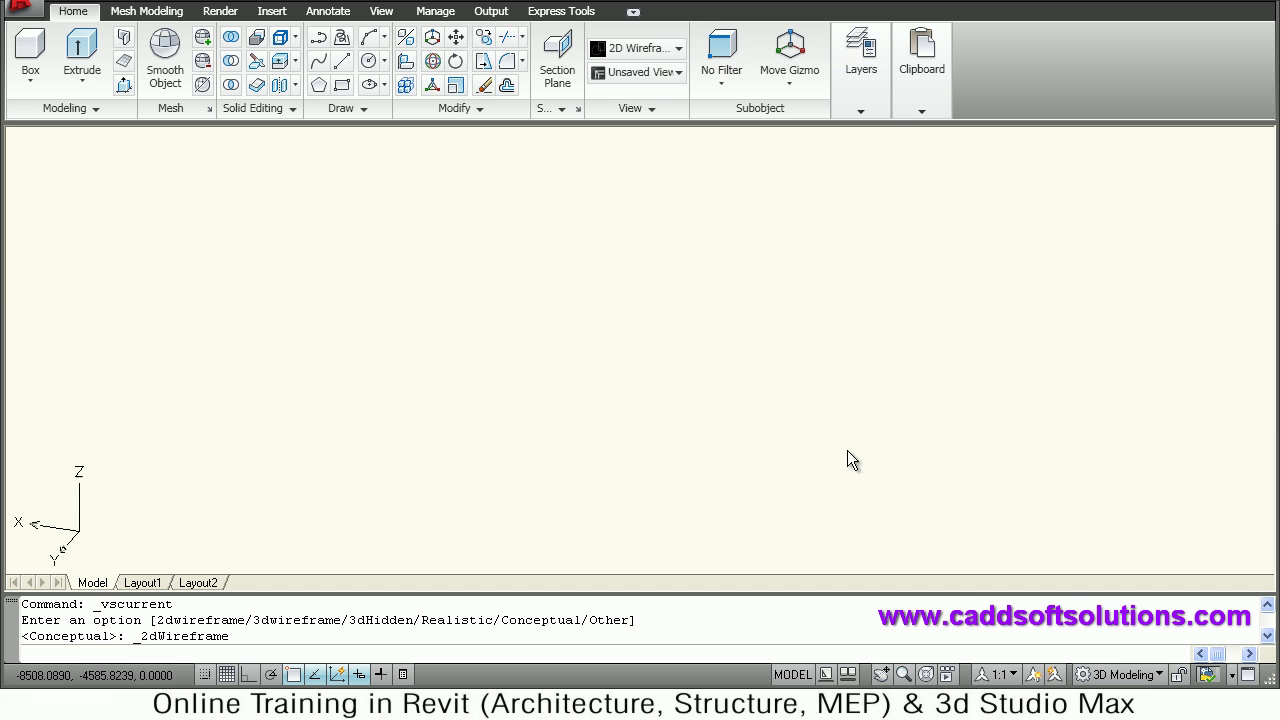
{"action": "middle_click_drag", "start_coordinate": [855, 507], "coordinate": [724, 460]}
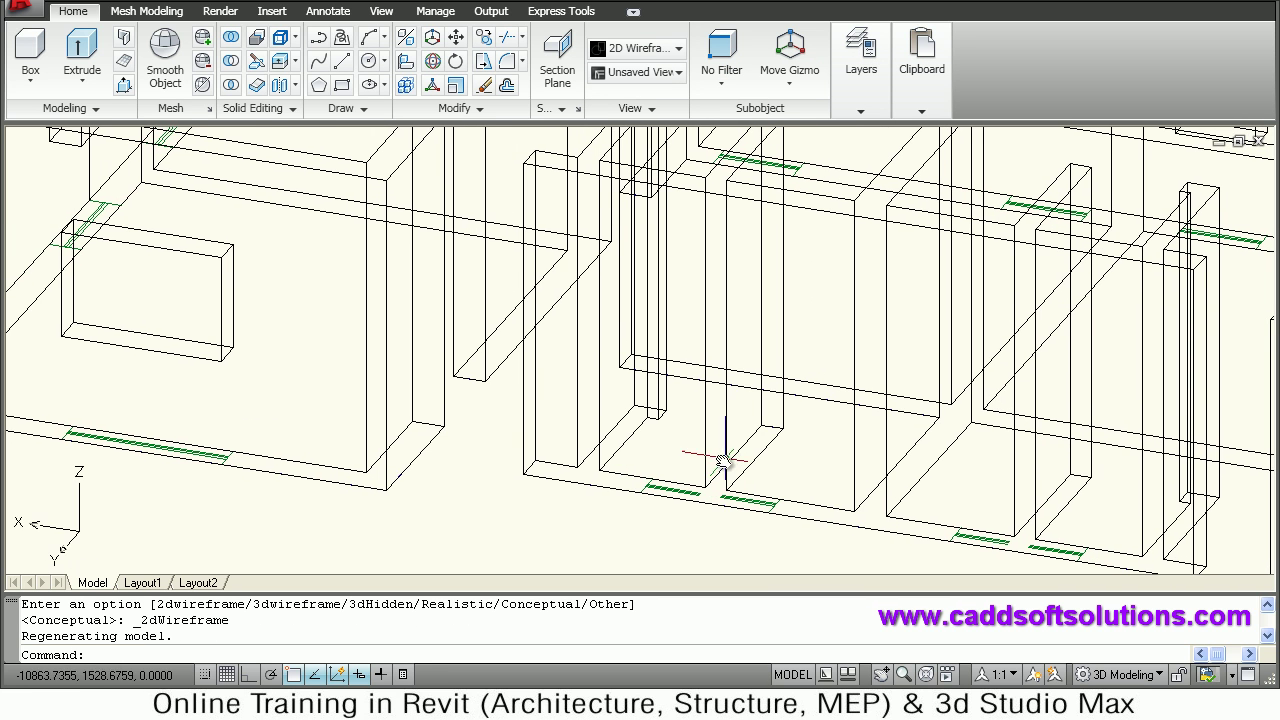
{"action": "scroll", "coordinate": [660, 505], "scroll_direction": "up", "scroll_amount": 2}
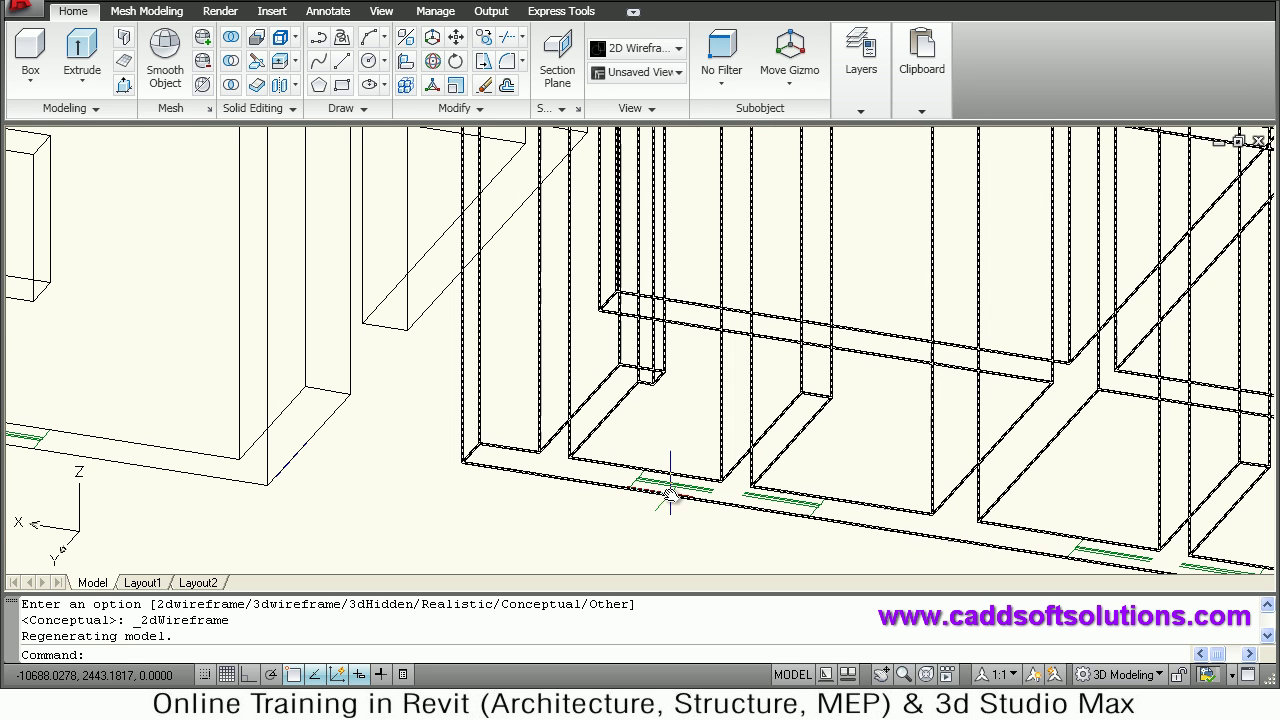
{"action": "type", "text": "l"}
{"action": "key", "text": "Return"}
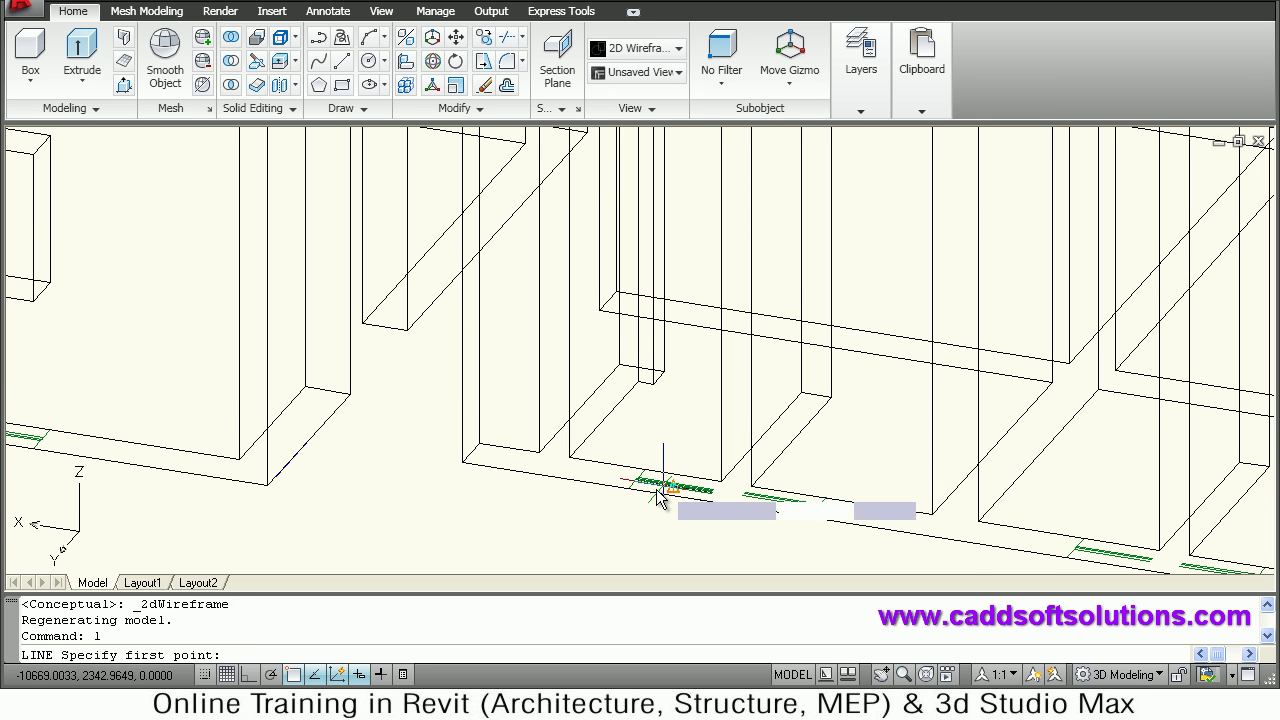
{"action": "left_click", "coordinate": [618, 492]}
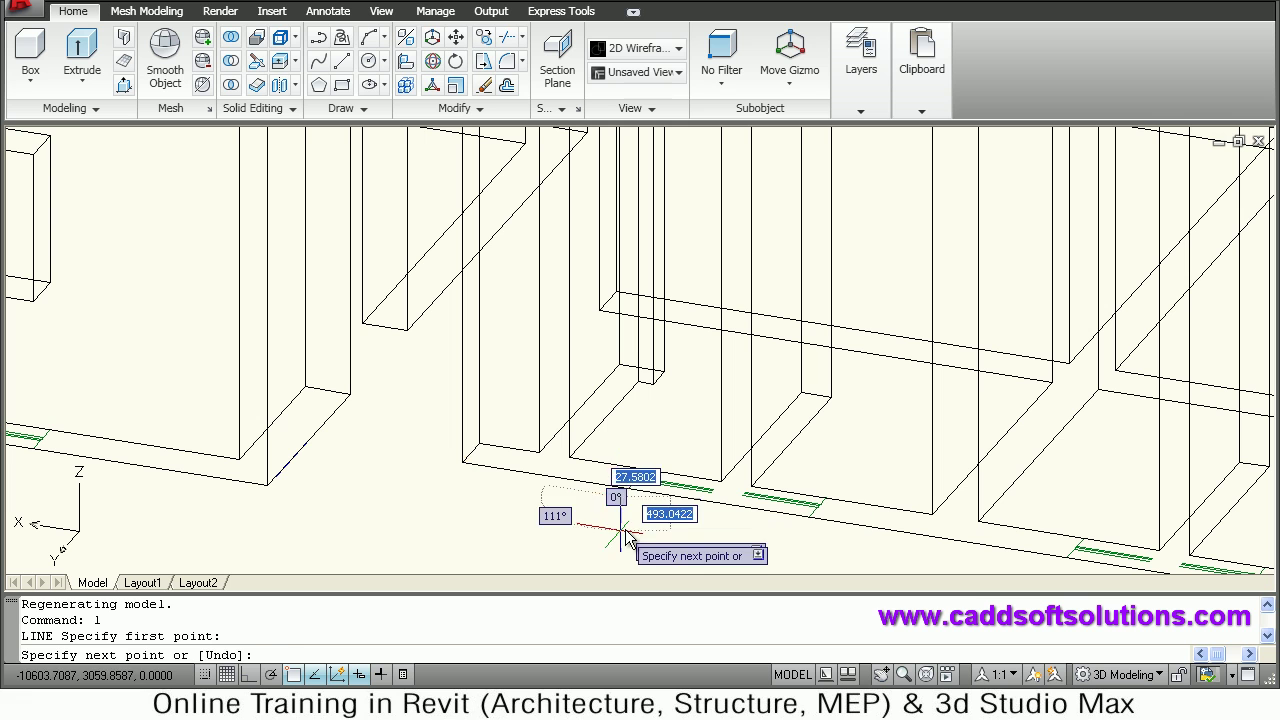
{"action": "key", "text": "Escape"}
{"action": "key", "text": "Return"}
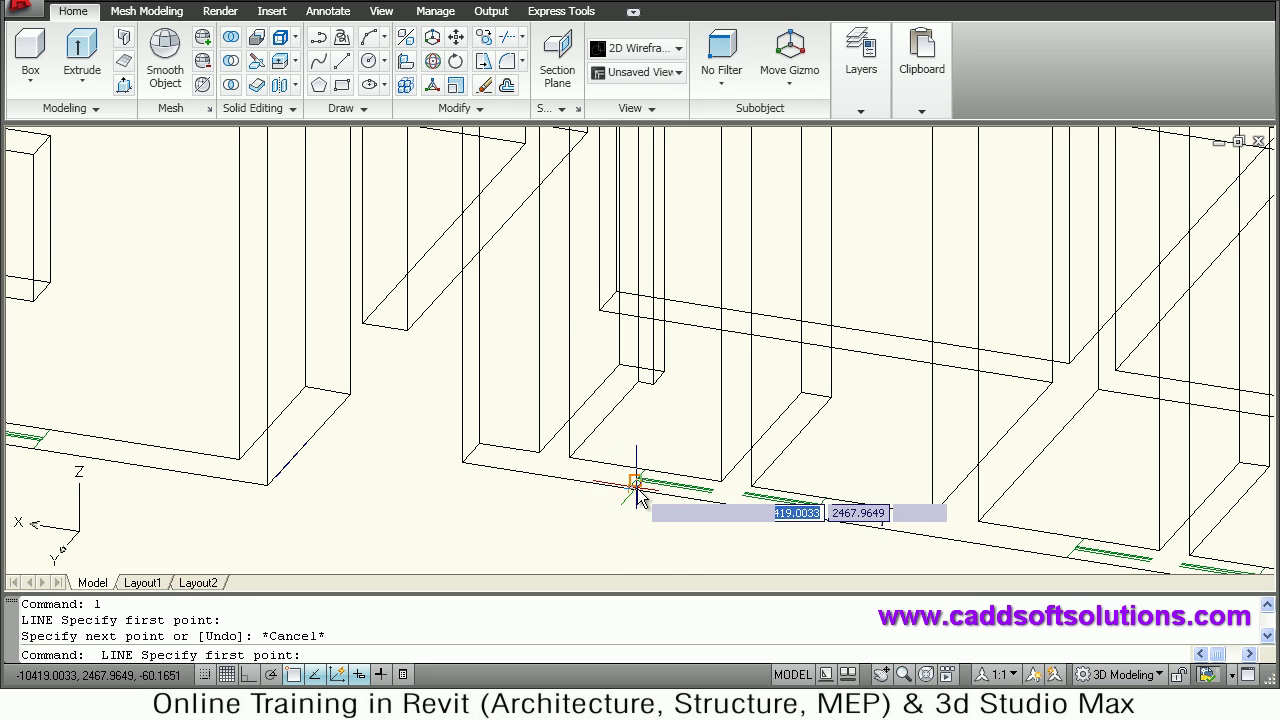
{"action": "left_click", "coordinate": [629, 490]}
{"action": "key", "text": "Escape"}
With Ortho on, draw a 2000 vertical guide line up from the outer corner of the first small rear window.
{"action": "key", "text": "Return"}
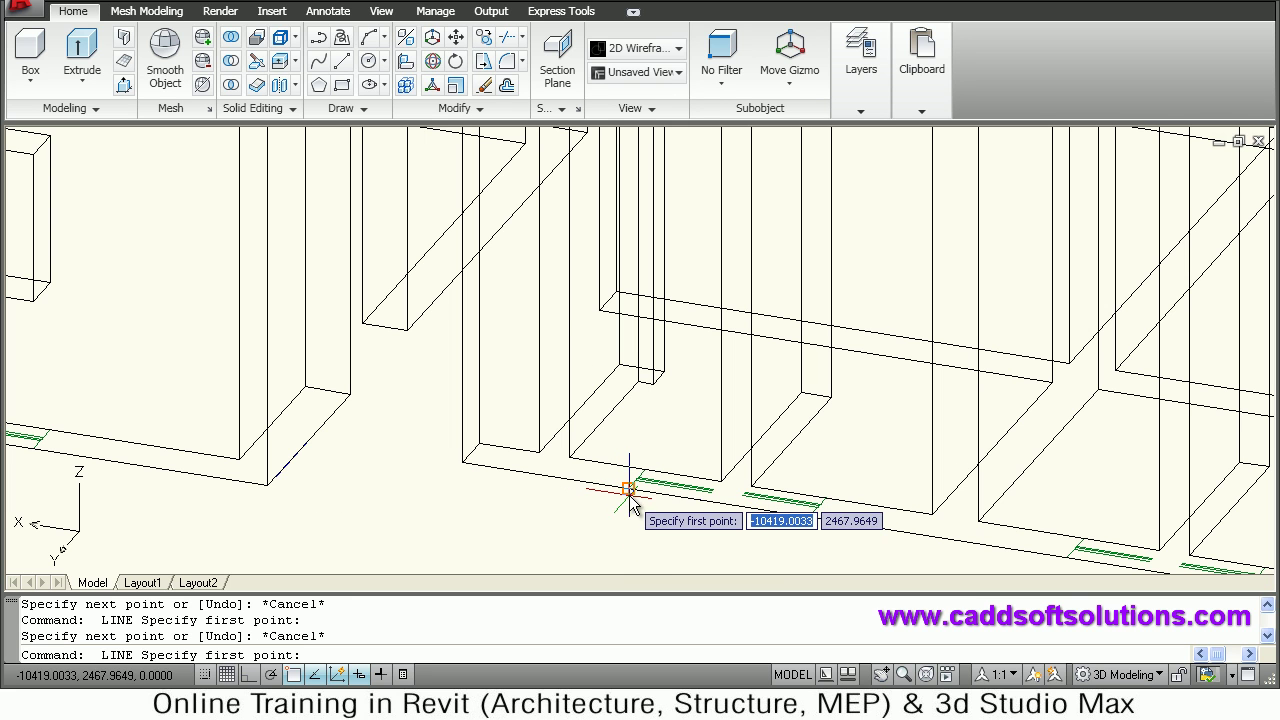
{"action": "left_click", "coordinate": [629, 490]}
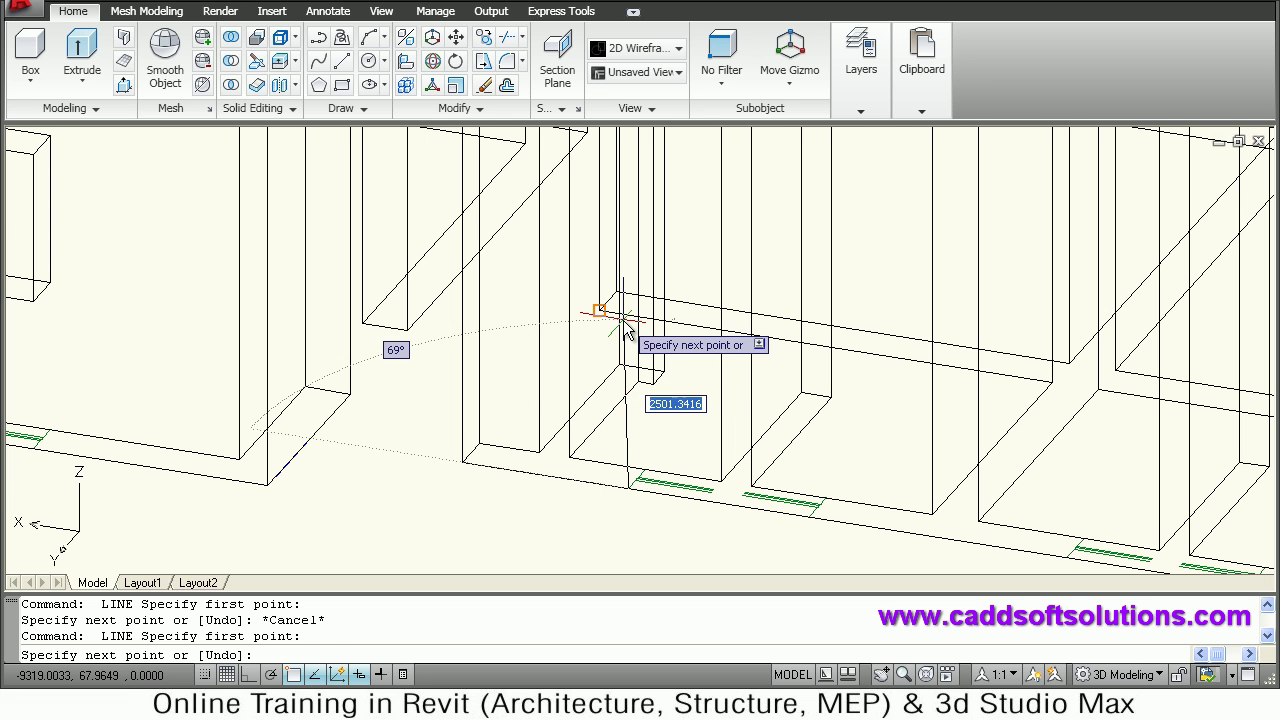
{"action": "key", "text": "F8"}
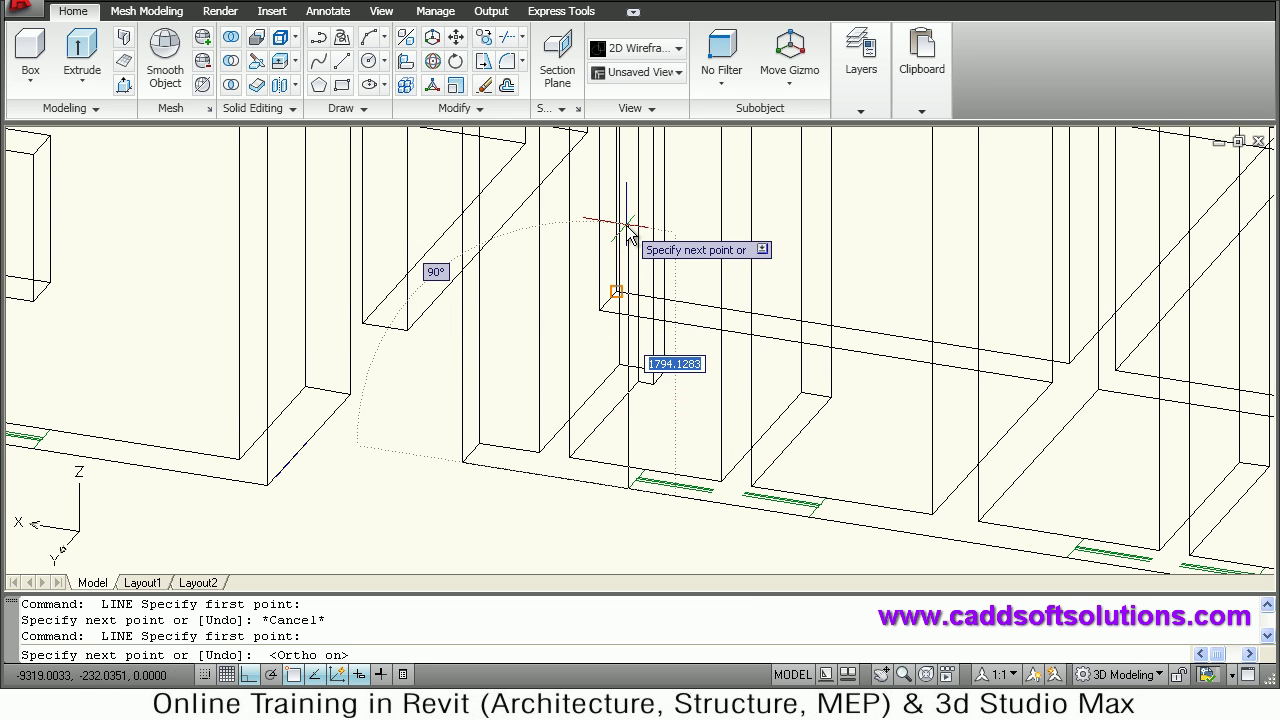
{"action": "type", "text": "000"}
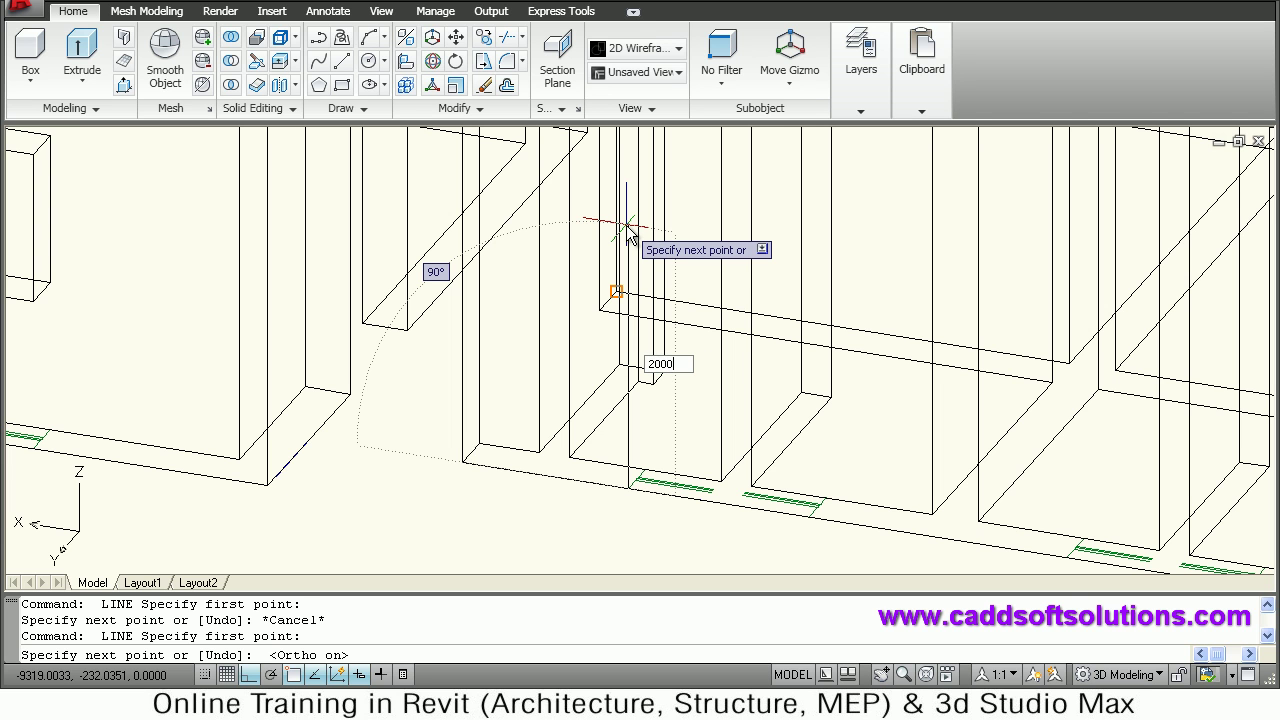
{"action": "key", "text": "Return"}
{"action": "key", "text": "Escape"}
Measure the width of the first small rear window along the wall's inner edge.
{"action": "middle_click_drag", "start_coordinate": [740, 215], "coordinate": [655, 249]}
{"action": "scroll", "coordinate": [638, 522], "scroll_direction": "up", "scroll_amount": 2}
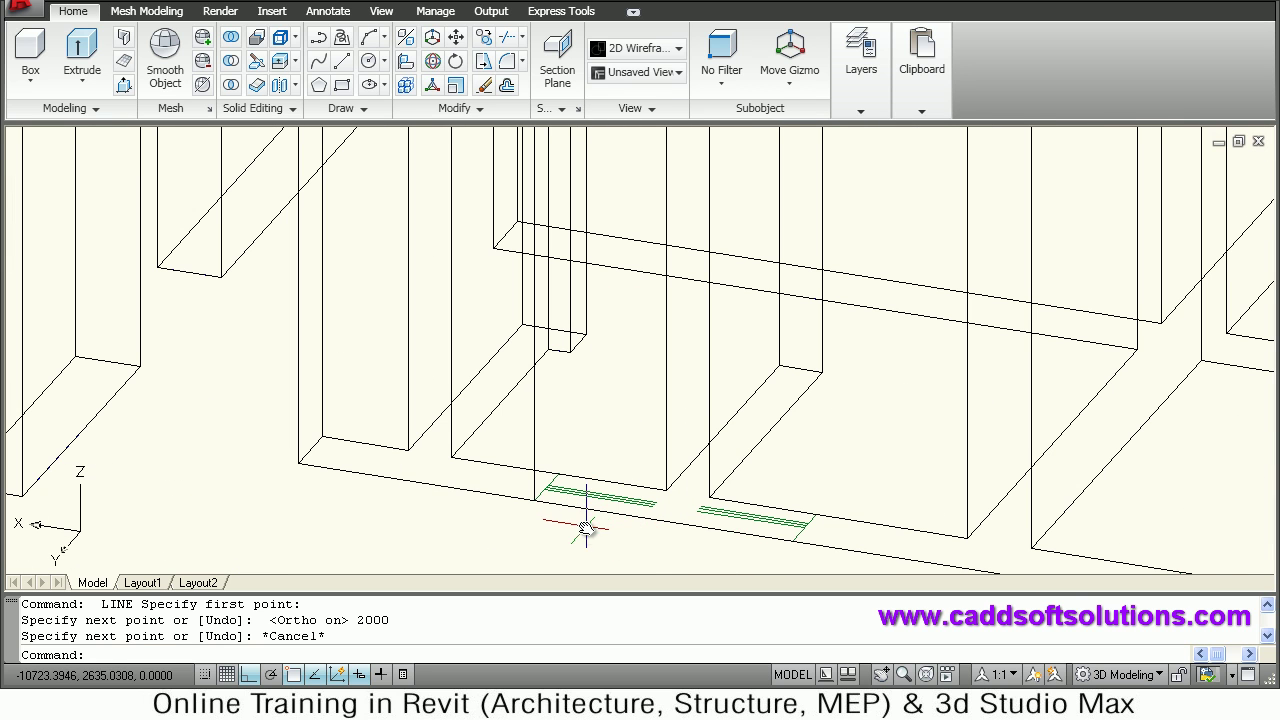
{"action": "type", "text": "i"}
{"action": "key", "text": "Return"}
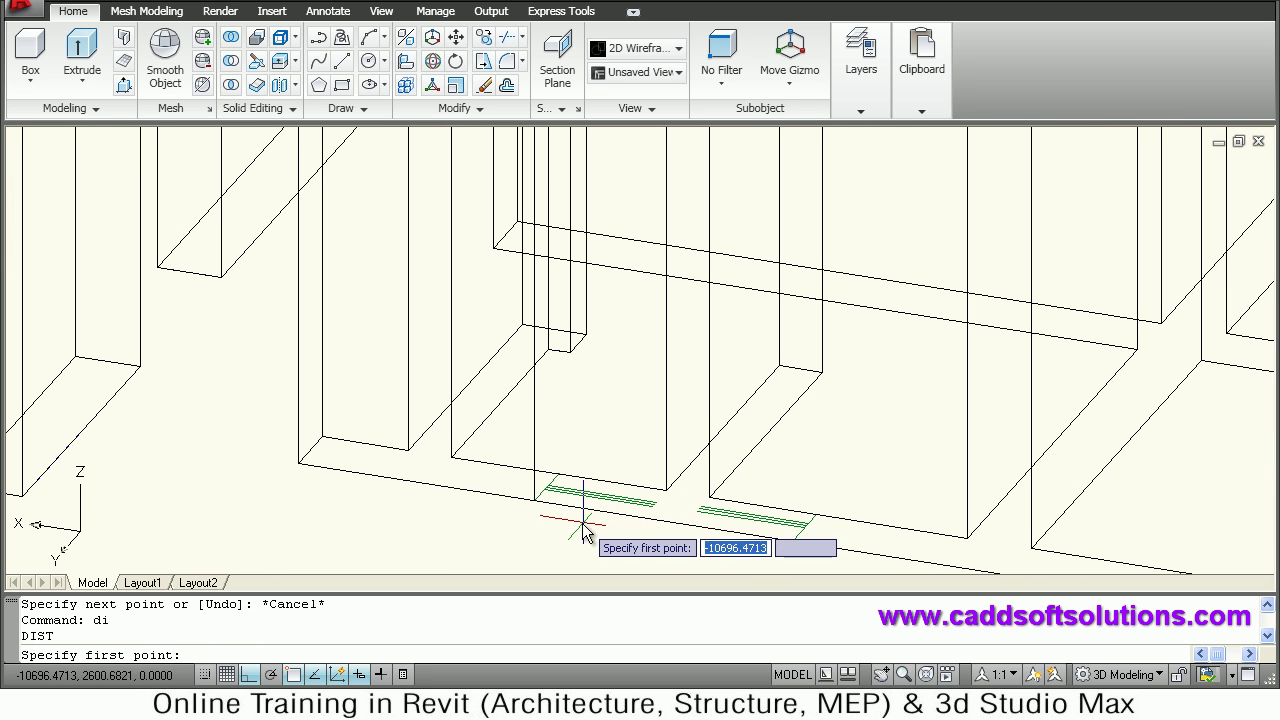
{"action": "left_click", "coordinate": [558, 476]}
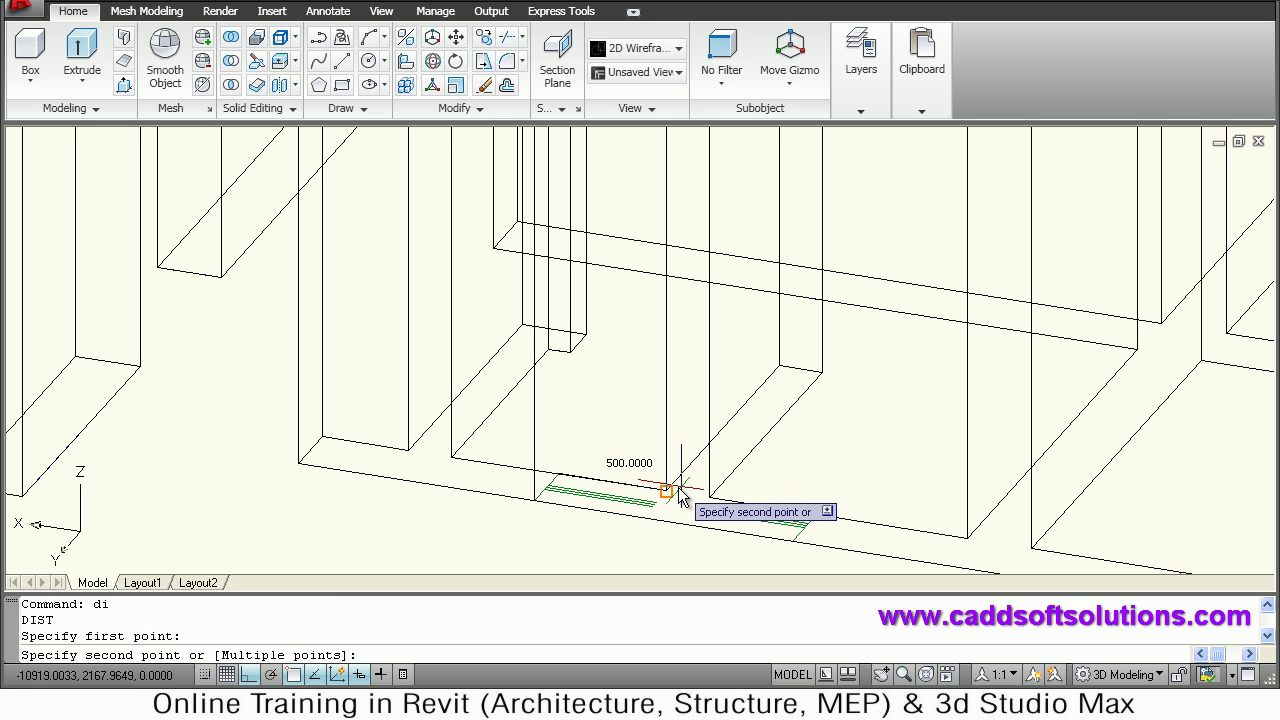
{"action": "key", "text": "Escape"}
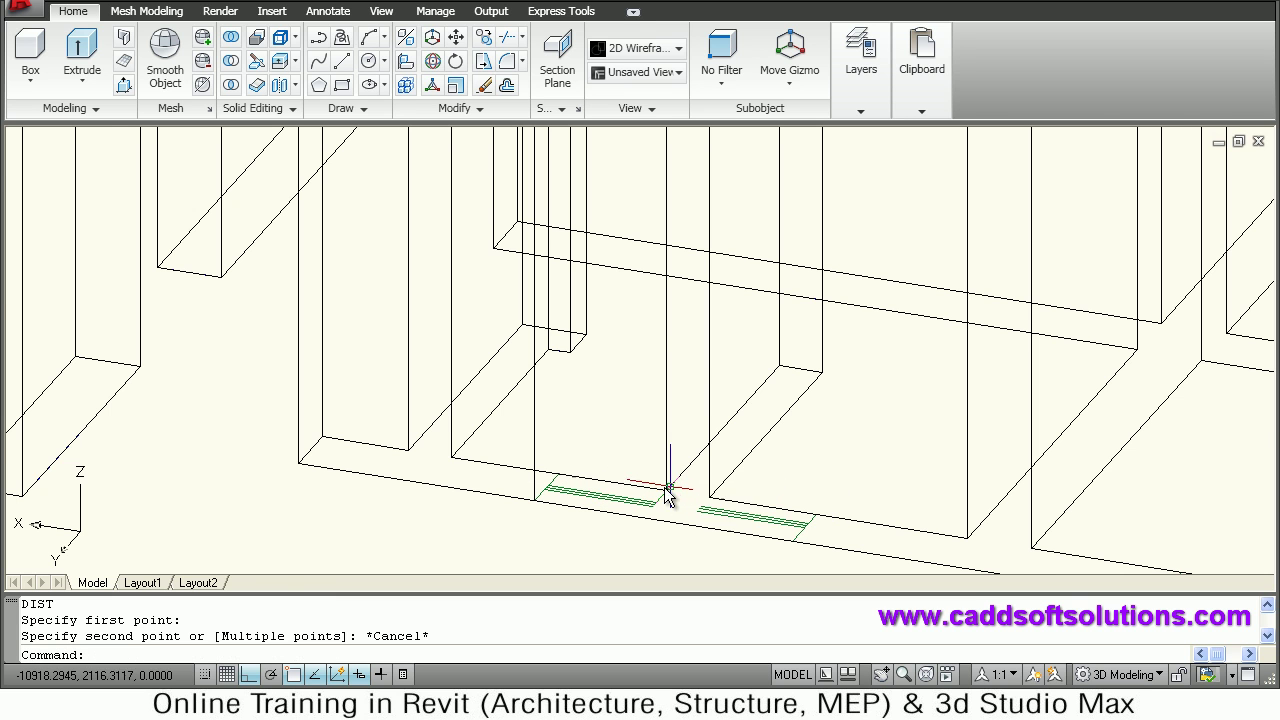
Draw a 500 by 500 rectangle on the rear wall face, starting from the upper end of the vertical guide line.
{"action": "scroll", "coordinate": [666, 488], "scroll_direction": "down", "scroll_amount": 2}
{"action": "middle_click_drag", "start_coordinate": [755, 365], "coordinate": [768, 467]}
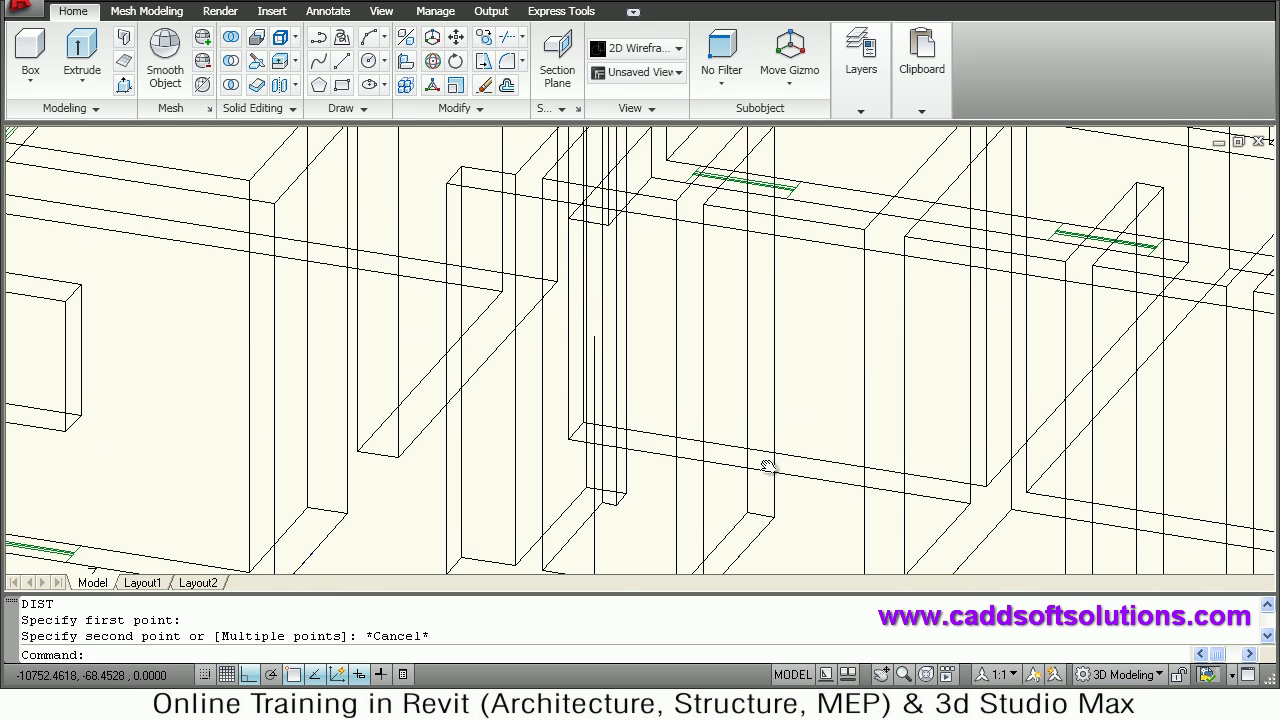
{"action": "scroll", "coordinate": [630, 362], "scroll_direction": "up", "scroll_amount": 3}
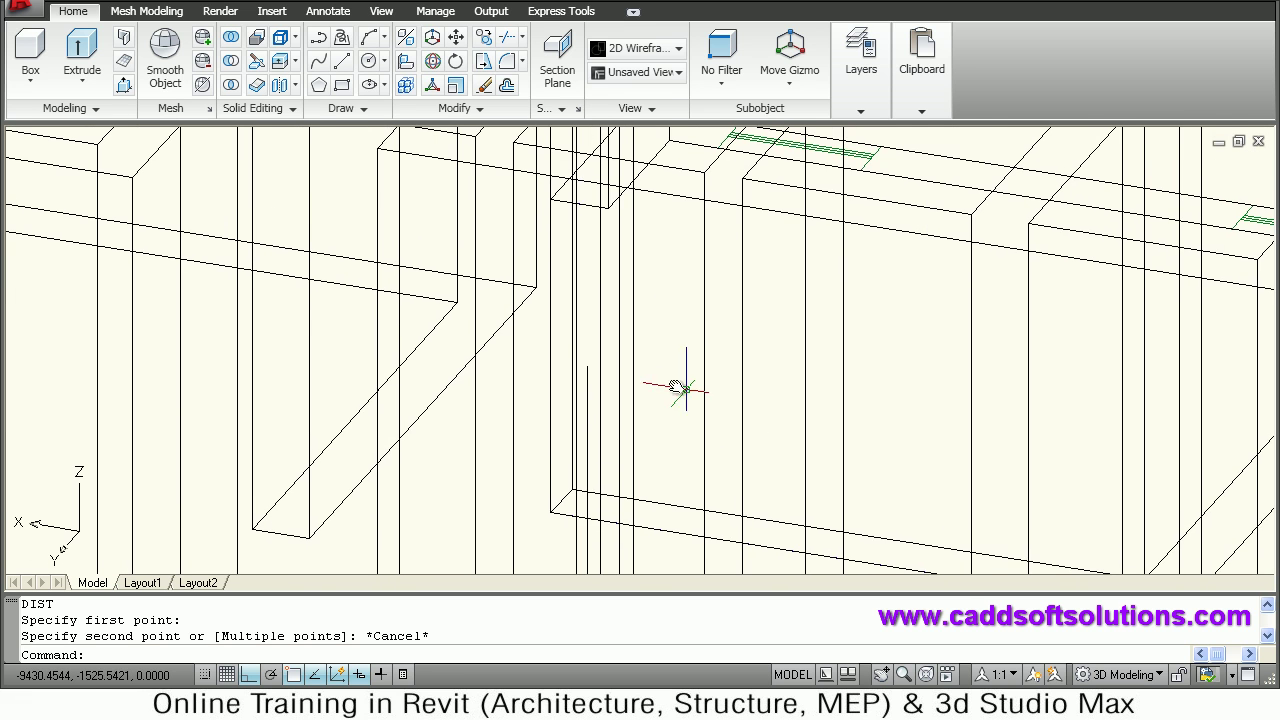
{"action": "left_click", "coordinate": [341, 86]}
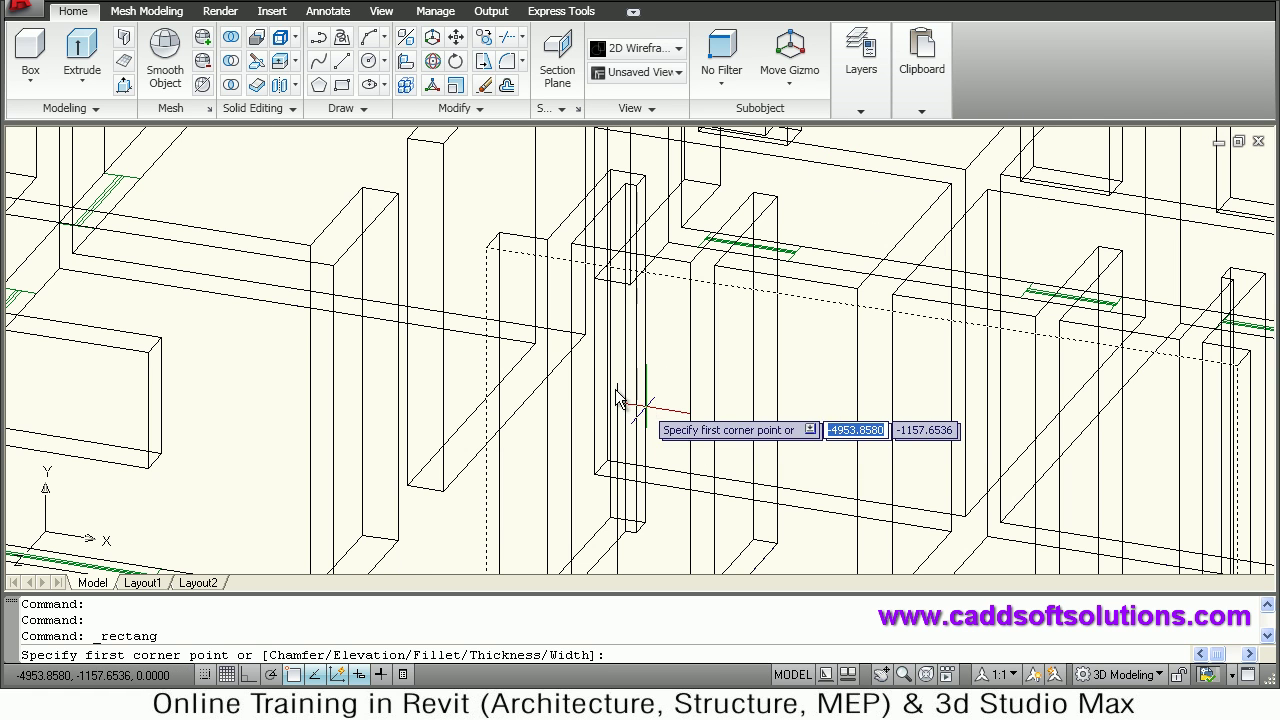
{"action": "left_click", "coordinate": [612, 385]}
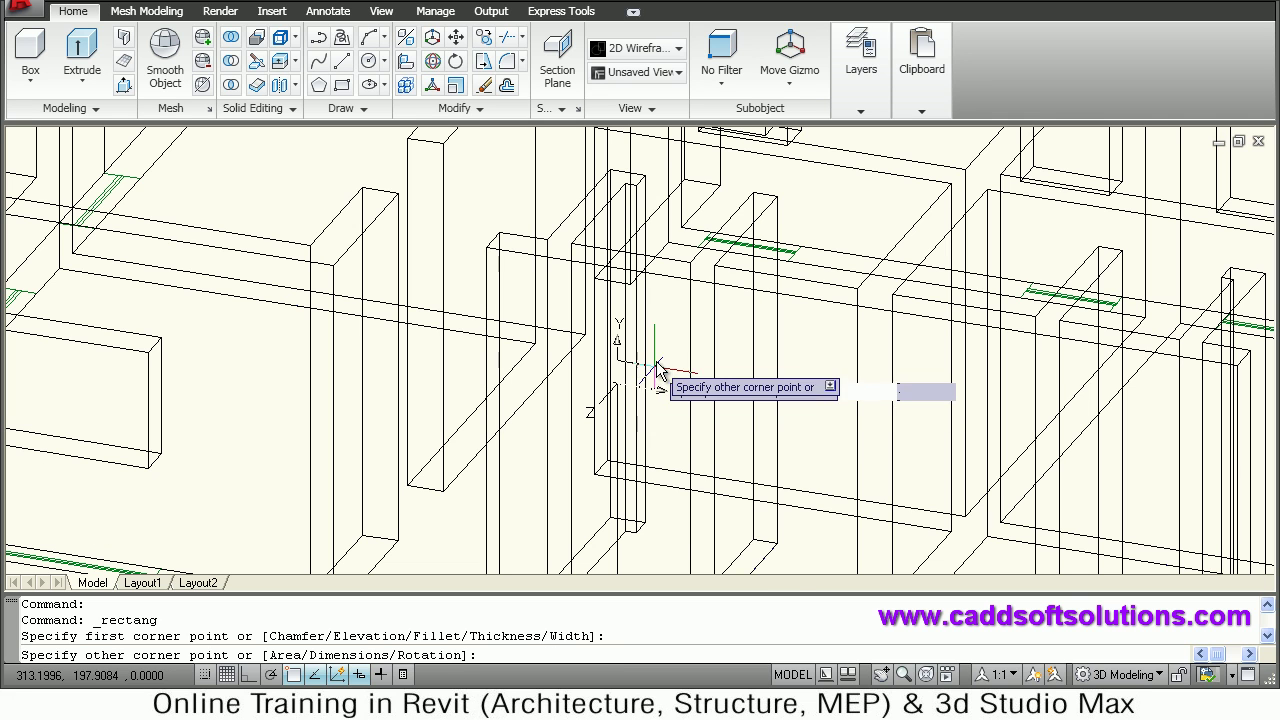
{"action": "right_click", "coordinate": [666, 358]}
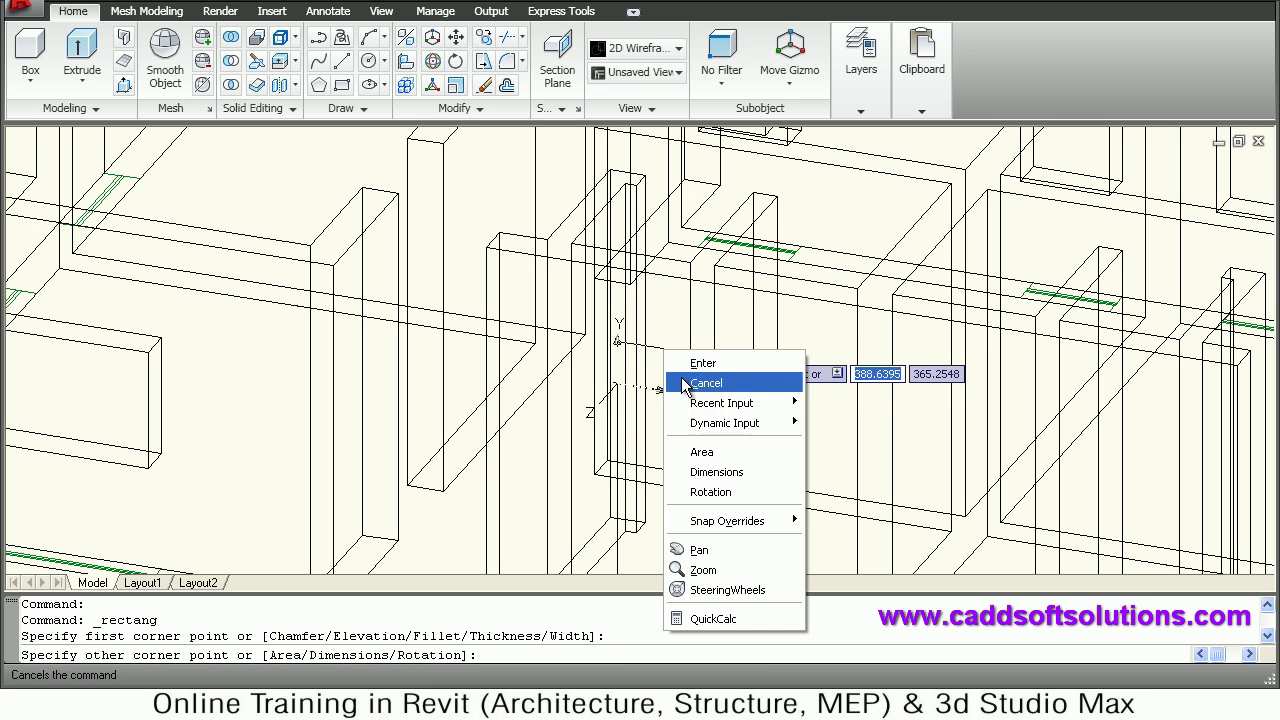
{"action": "left_click", "coordinate": [690, 468]}
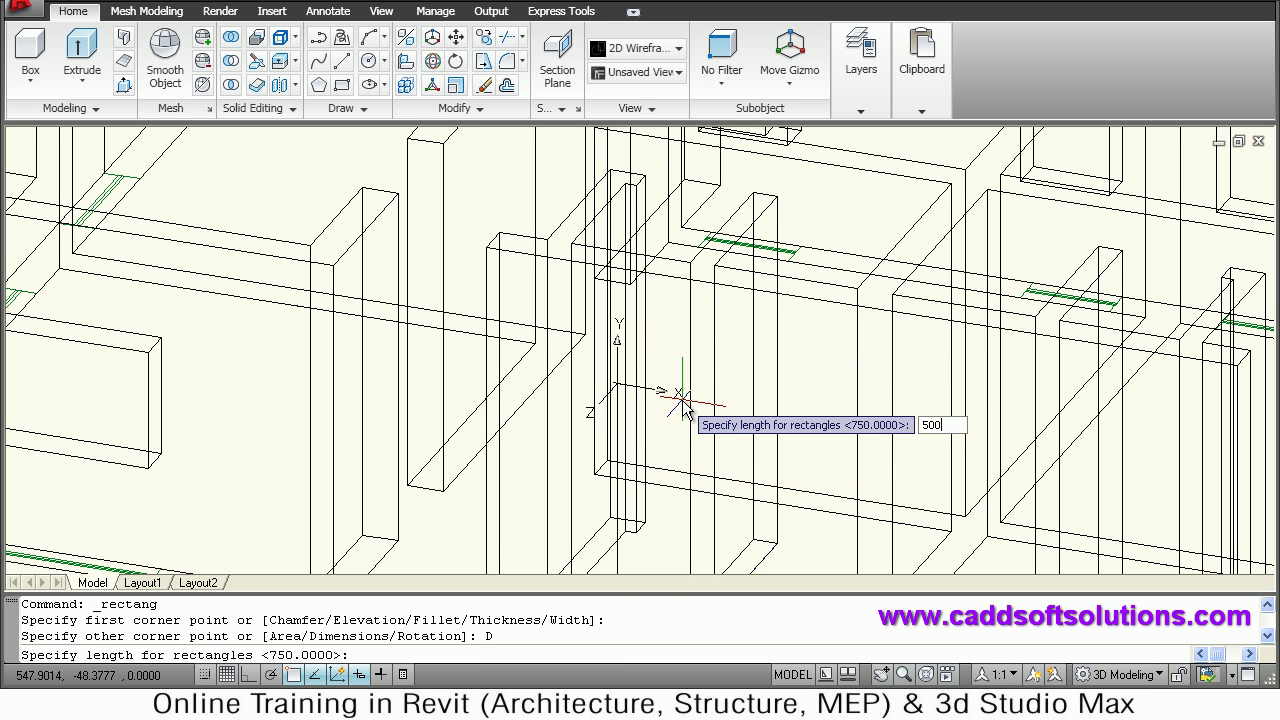
{"action": "type", "text": "500"}
{"action": "key", "text": "Return"}
{"action": "key", "text": "Return"}
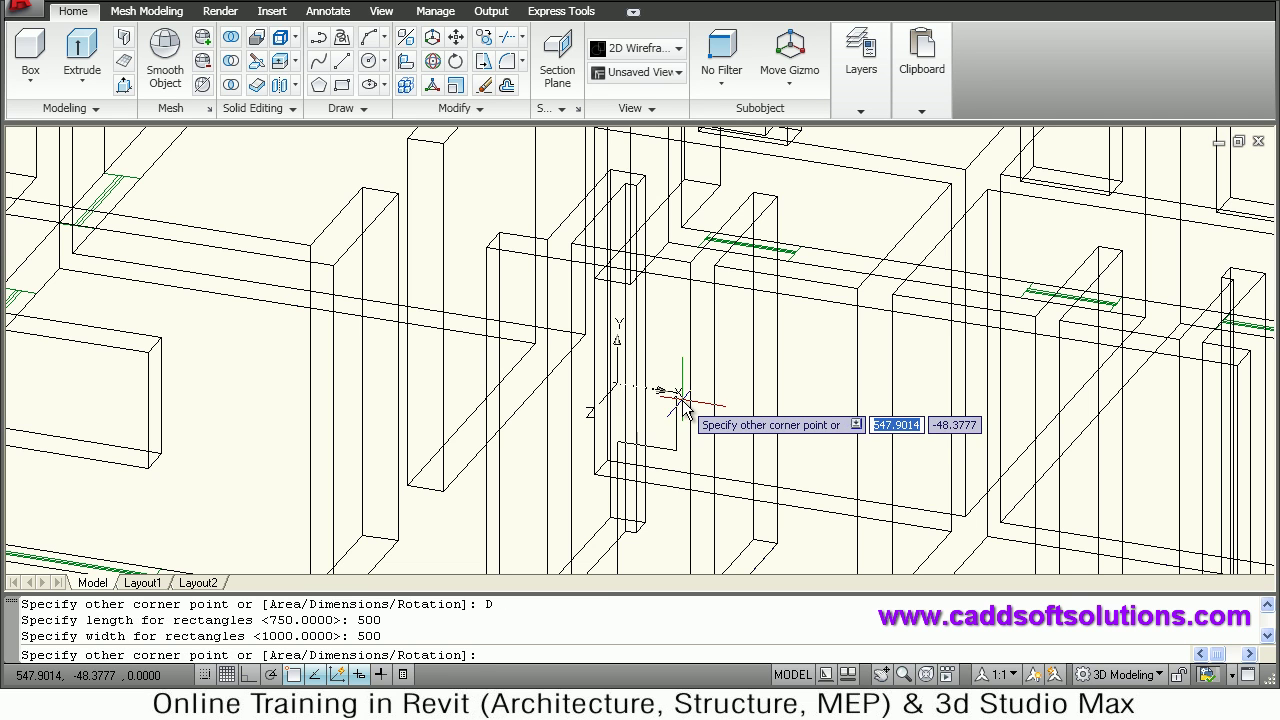
{"action": "left_click", "coordinate": [655, 345]}
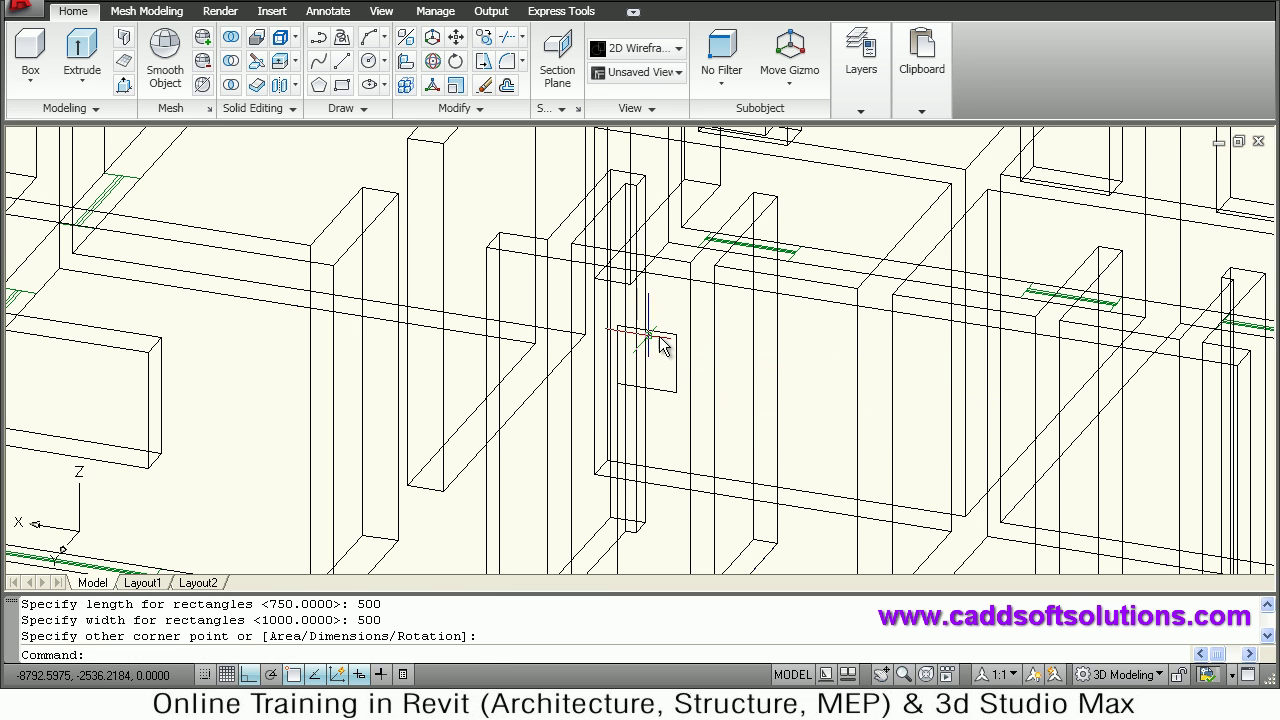
Draw a 300 line across the rear wall's thickness at the open end of the second small window.
{"action": "middle_click_drag", "start_coordinate": [714, 395], "coordinate": [637, 323]}
{"action": "middle_click_drag", "start_coordinate": [695, 508], "coordinate": [660, 490]}
{"action": "scroll", "coordinate": [616, 512], "scroll_direction": "up", "scroll_amount": 5}
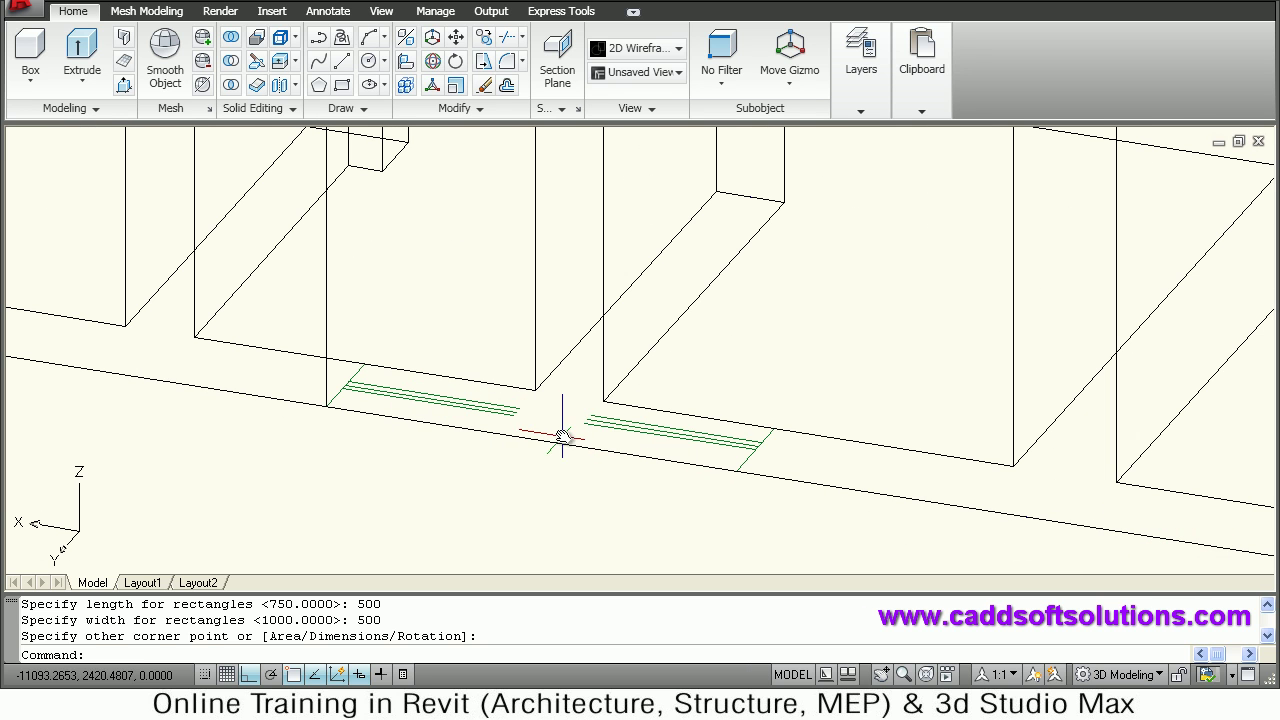
{"action": "type", "text": "l"}
{"action": "key", "text": "Return"}
{"action": "left_click", "coordinate": [605, 401]}
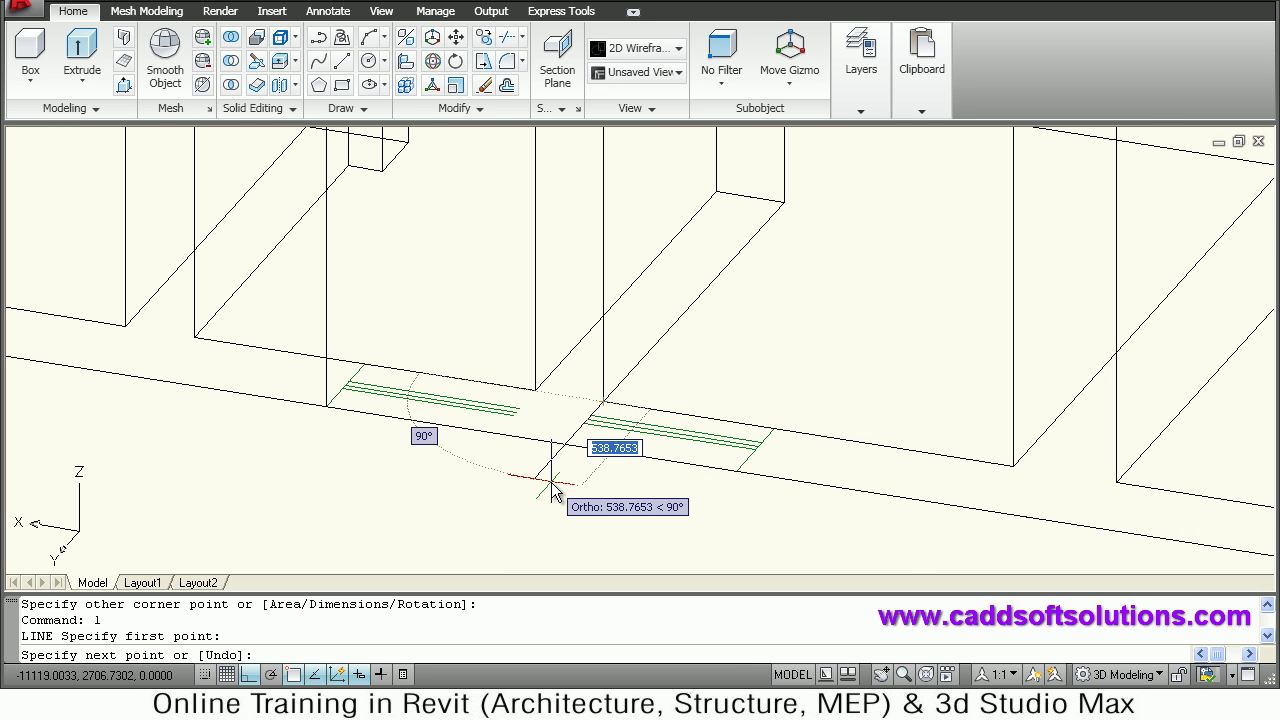
{"action": "type", "text": "300"}
{"action": "key", "text": "Return"}
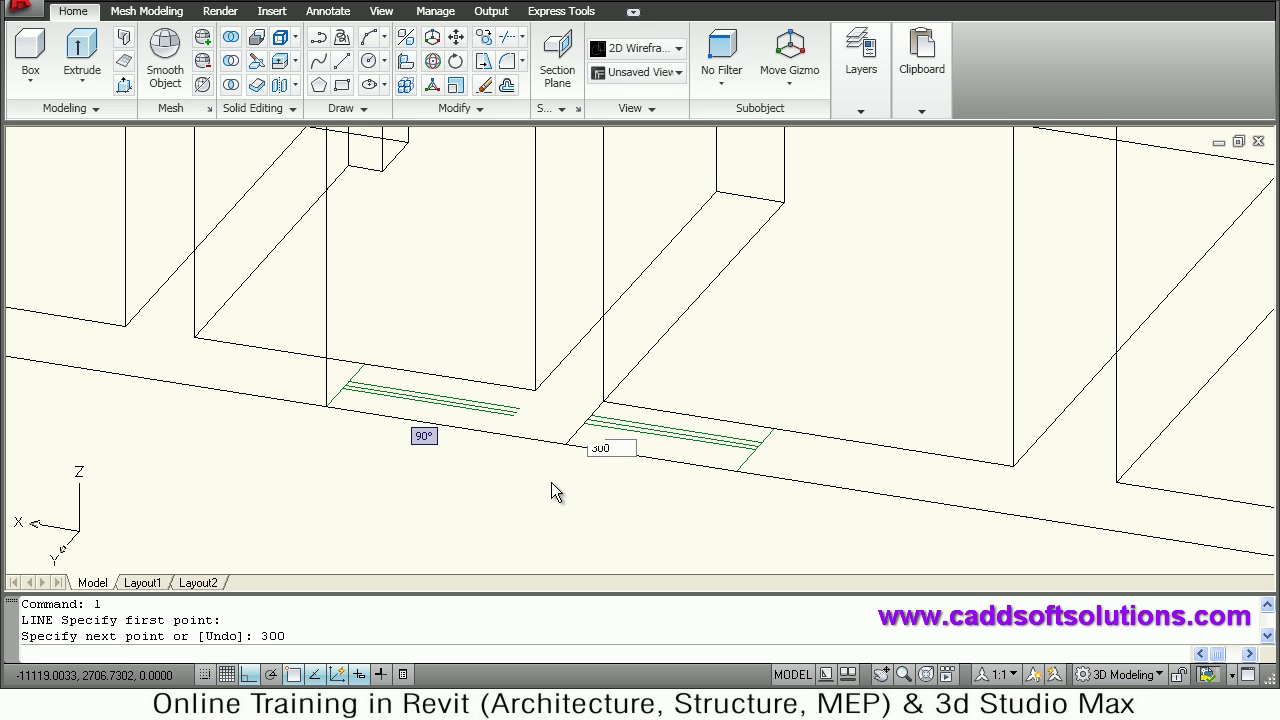
{"action": "key", "text": "Return"}
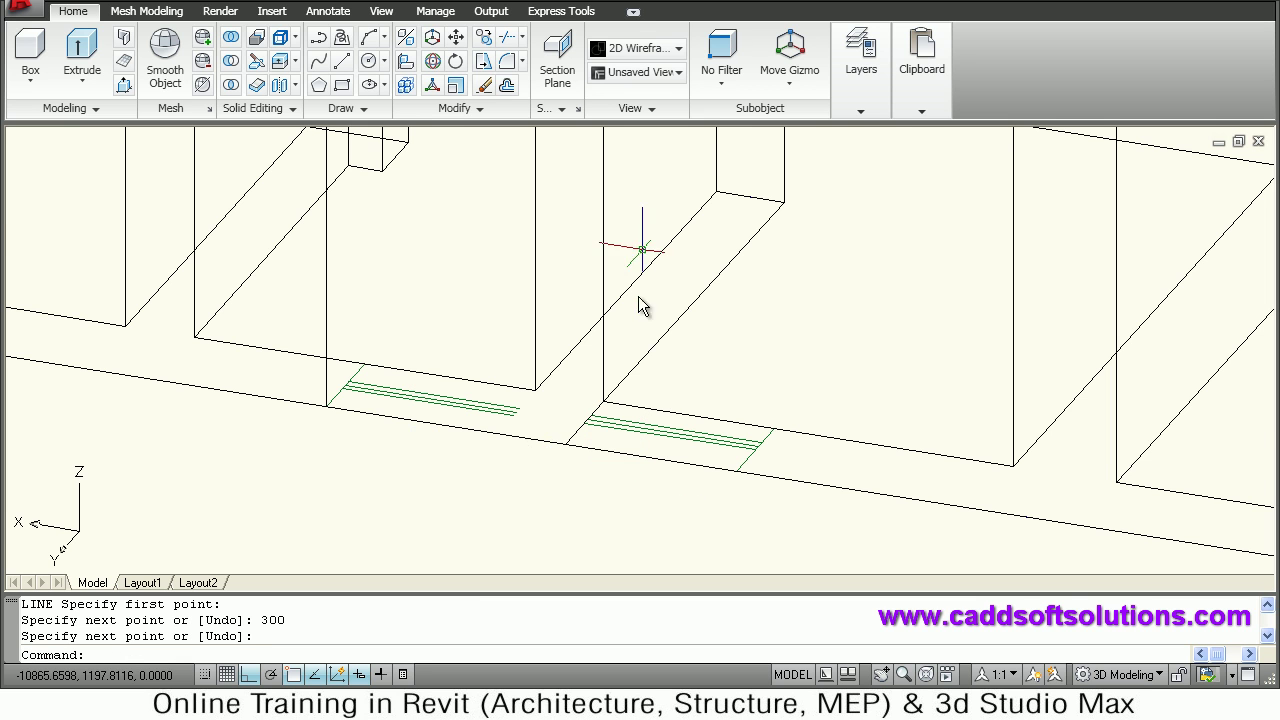
{"action": "scroll", "coordinate": [620, 338], "scroll_direction": "down", "scroll_amount": 2}
{"action": "middle_click_drag", "start_coordinate": [908, 420], "coordinate": [687, 358]}
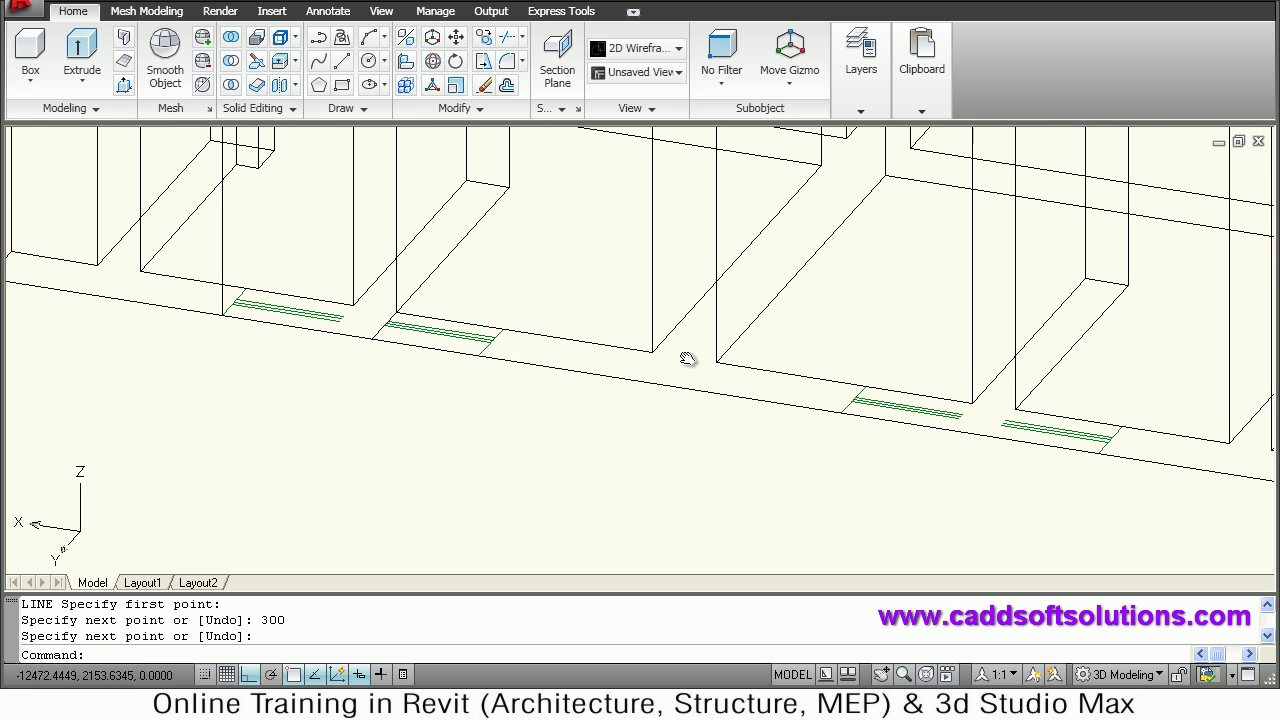
{"action": "type", "text": "l"}
{"action": "key", "text": "Return"}
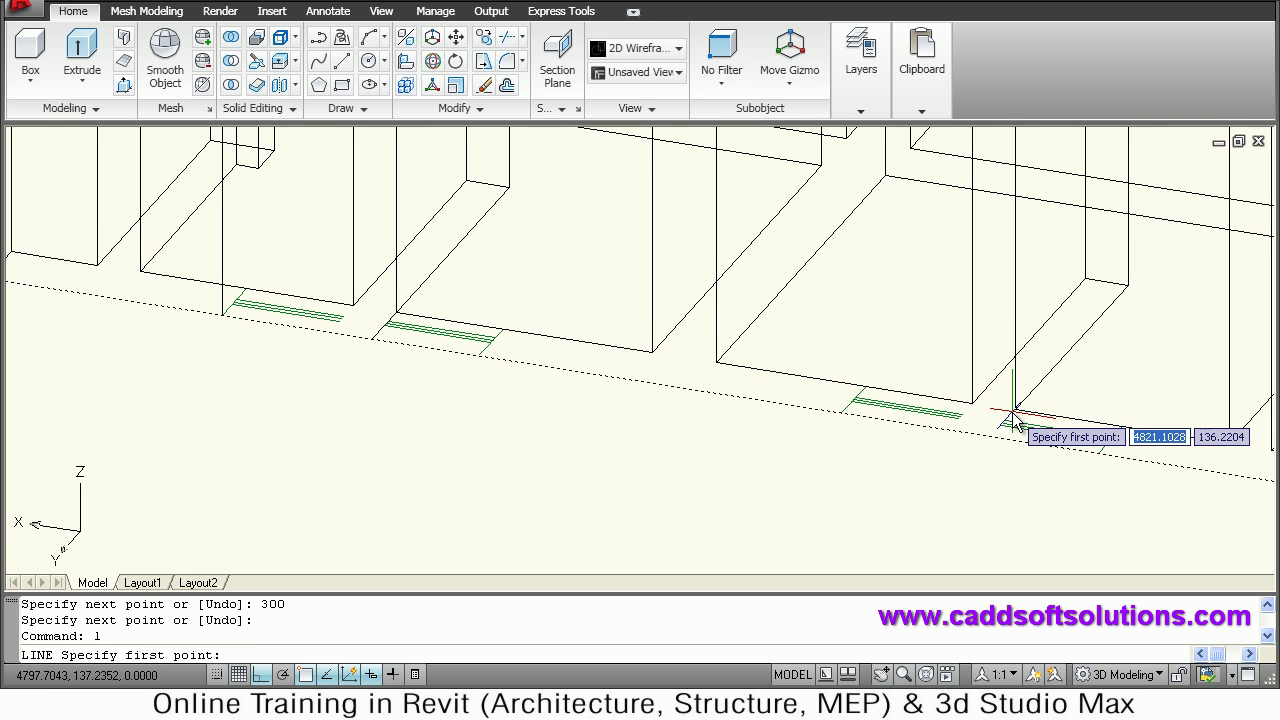
{"action": "scroll", "coordinate": [1015, 420], "scroll_direction": "up", "scroll_amount": 8}
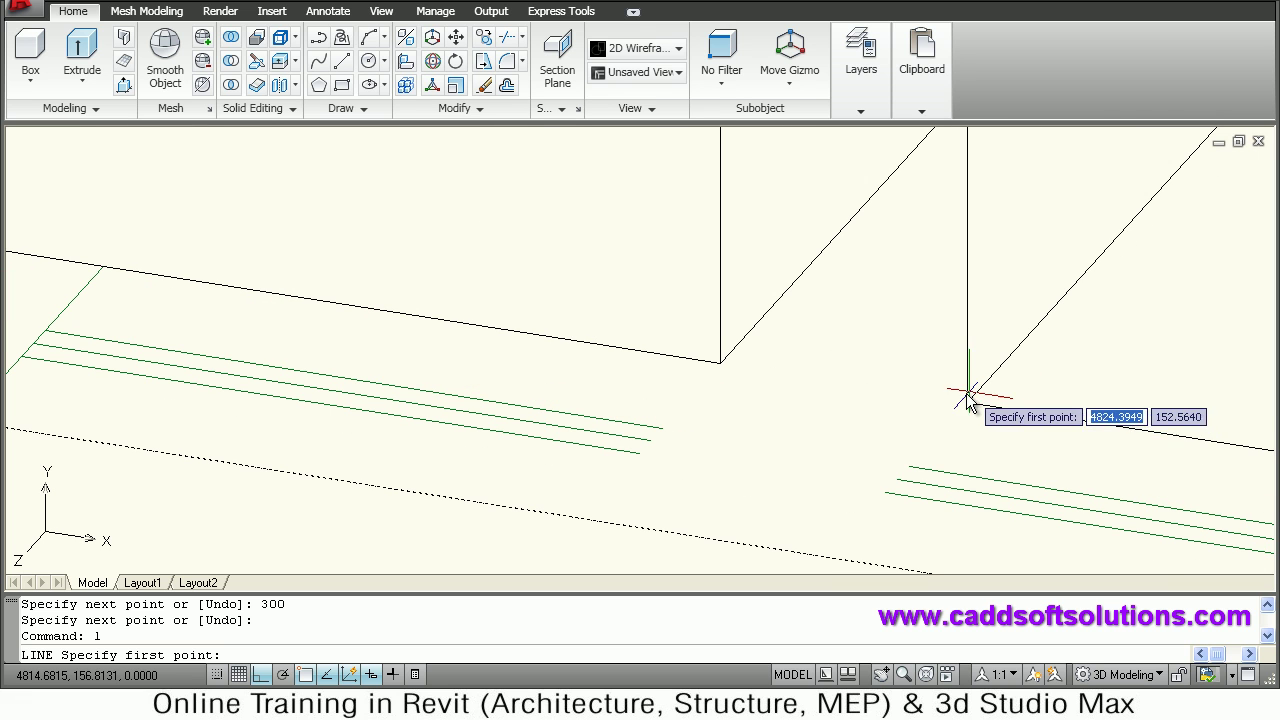
{"action": "scroll", "coordinate": [943, 394], "scroll_direction": "down", "scroll_amount": 4}
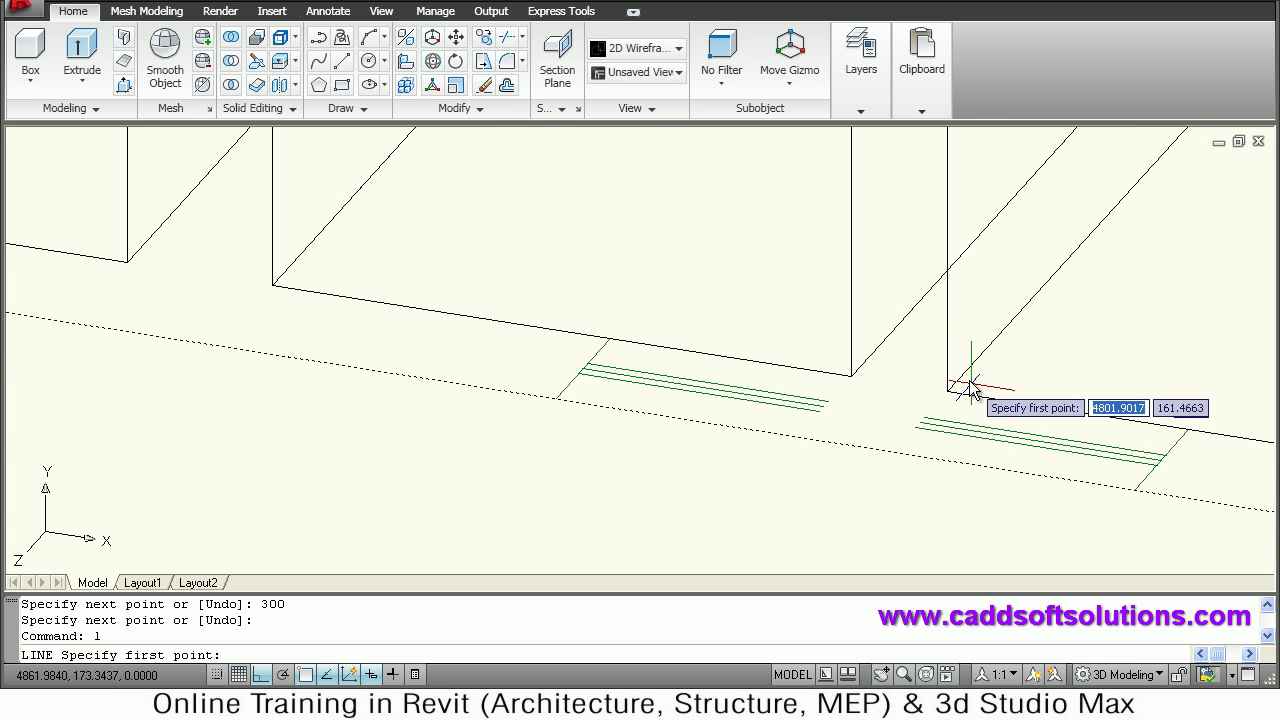
{"action": "middle_click_drag", "start_coordinate": [971, 380], "coordinate": [890, 347]}
{"action": "key", "text": "Escape"}
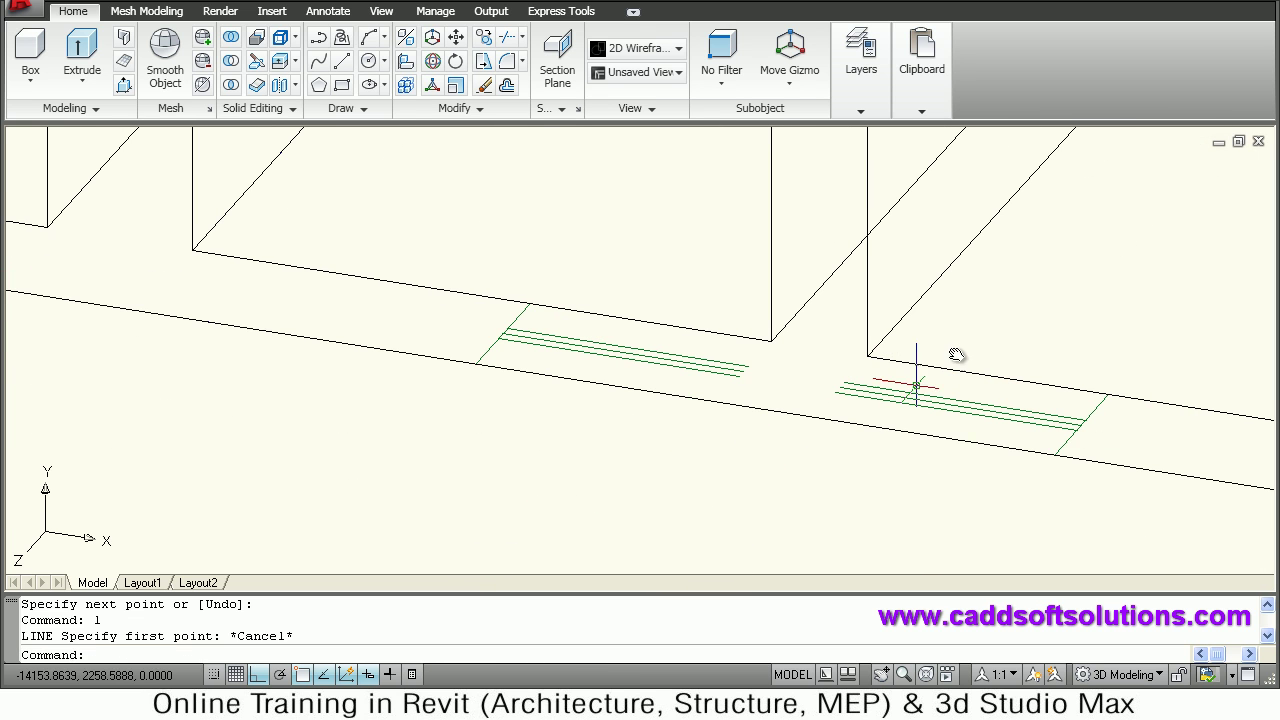
{"action": "key", "text": "Escape"}
Draw a 300 line across the rear wall's thickness at the open end of the fourth small window.
{"action": "key", "text": "Return"}
{"action": "left_click", "coordinate": [867, 357]}
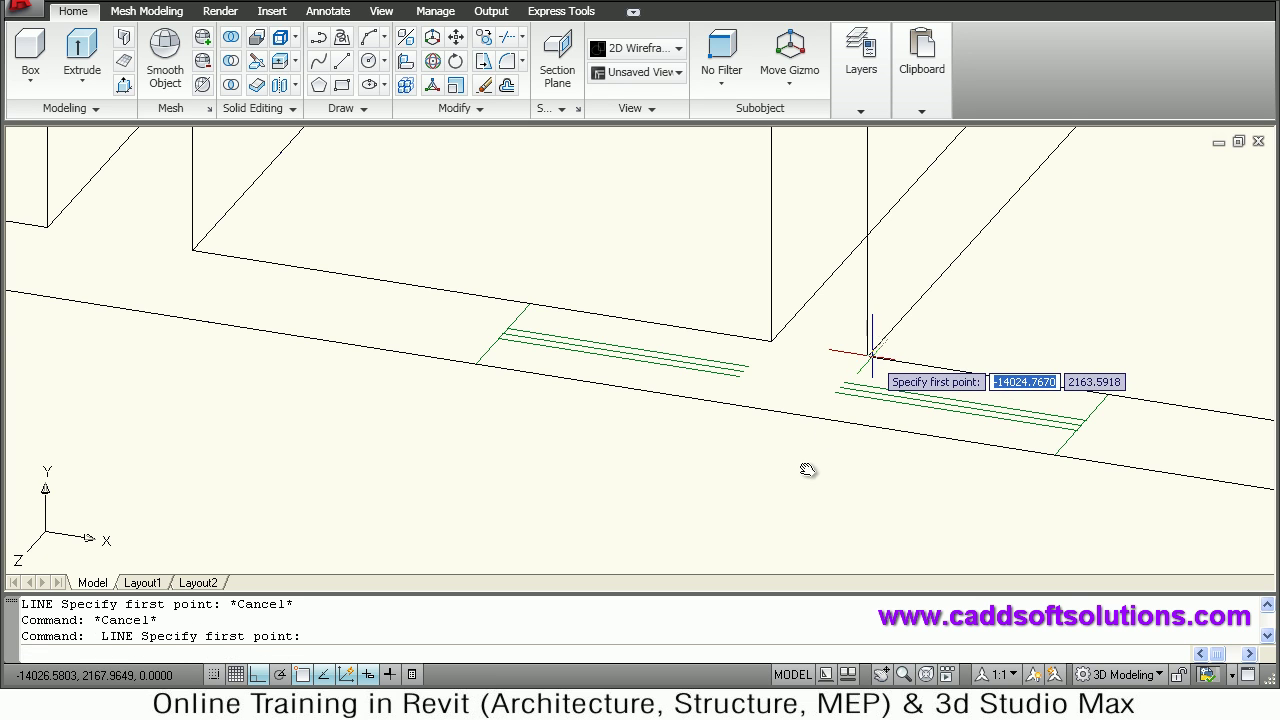
{"action": "type", "text": "2"}
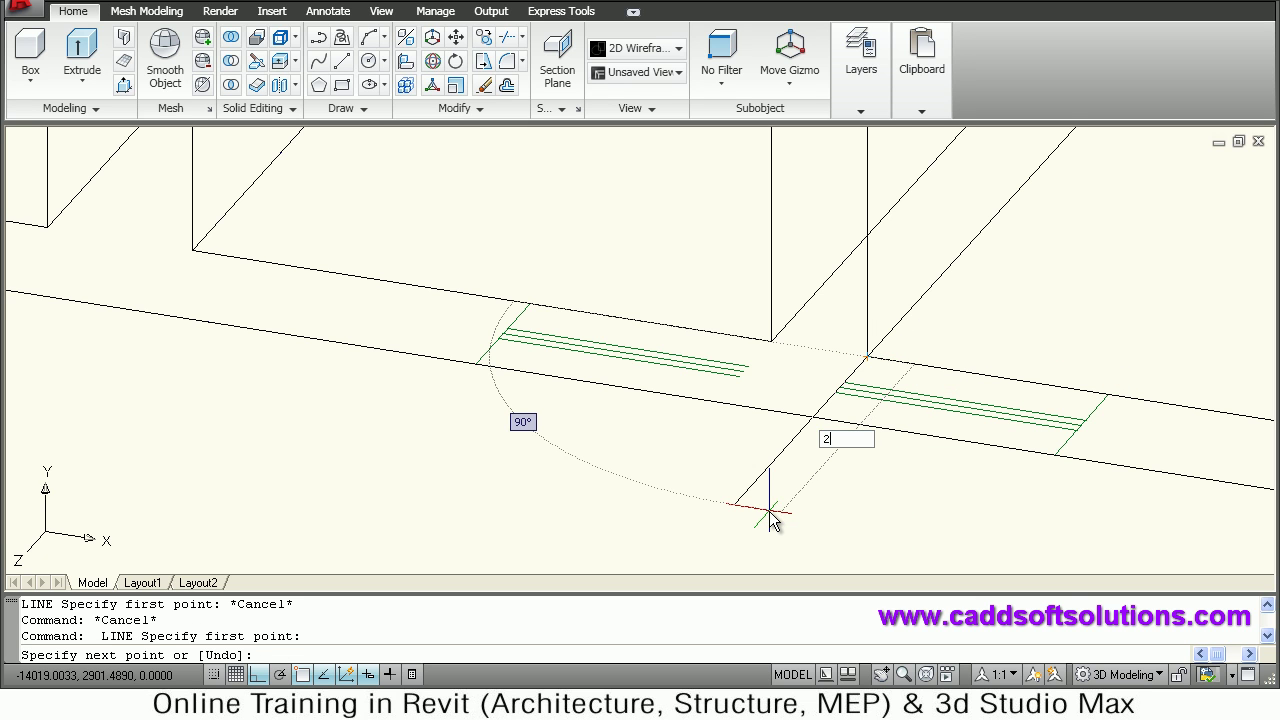
{"action": "type", "text": "00"}
{"action": "key", "text": "Return"}
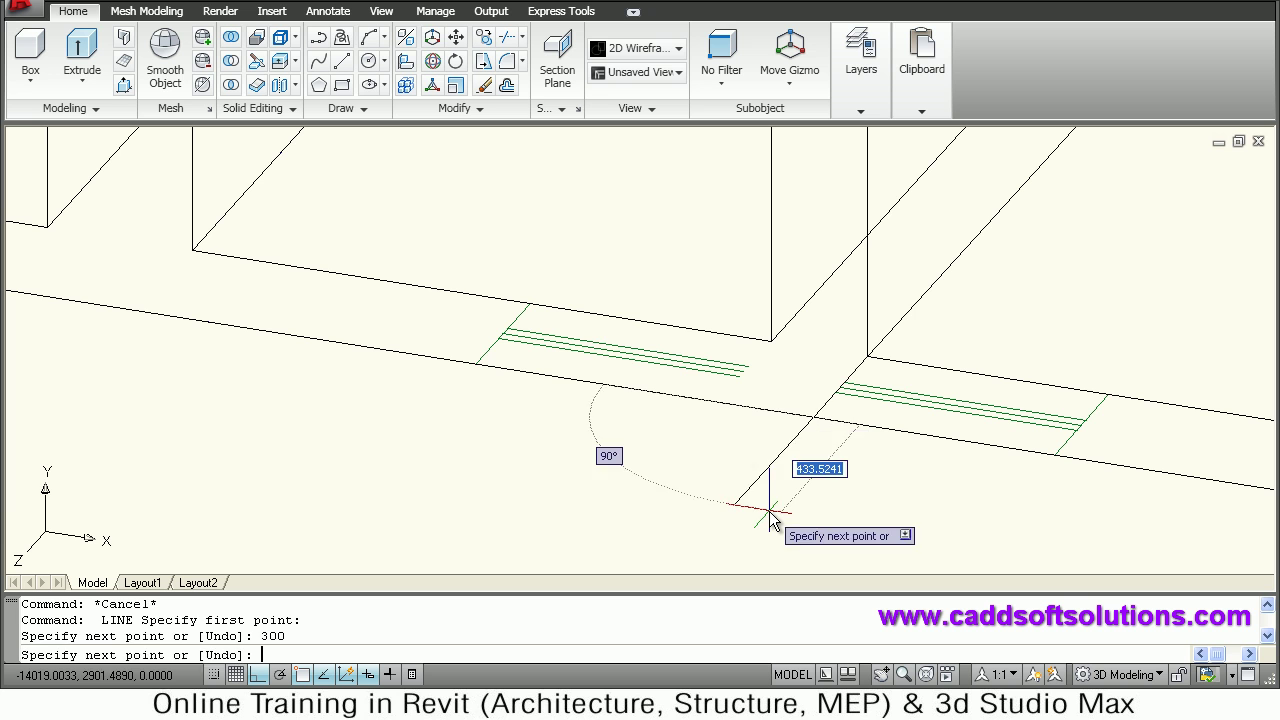
{"action": "key", "text": "Escape"}
Copy the 500 by 500 window rectangle from the first small window's outer corner to the matching corners of the other three small rear windows.
{"action": "middle_click_drag", "start_coordinate": [655, 340], "coordinate": [614, 370], "text": "shift"}
{"action": "middle_click_drag", "start_coordinate": [495, 322], "coordinate": [583, 302], "text": "shift"}
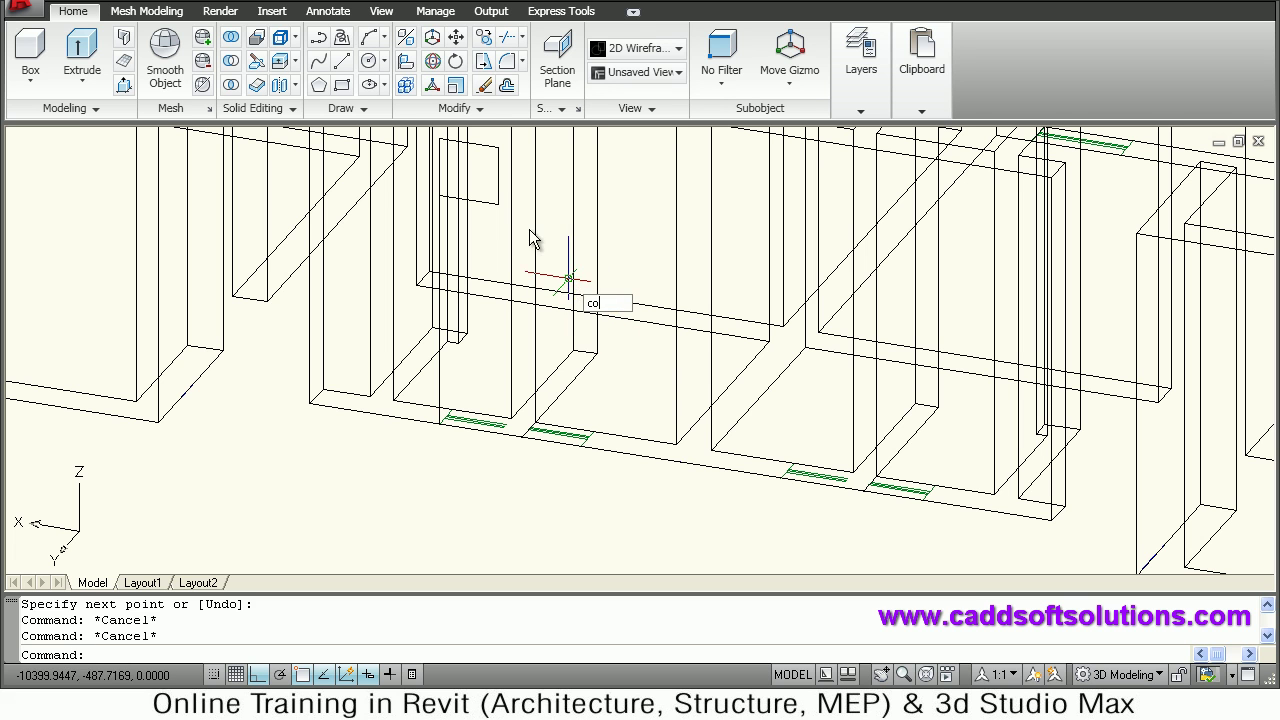
{"action": "type", "text": "co"}
{"action": "key", "text": "Return"}
{"action": "left_click", "coordinate": [489, 201]}
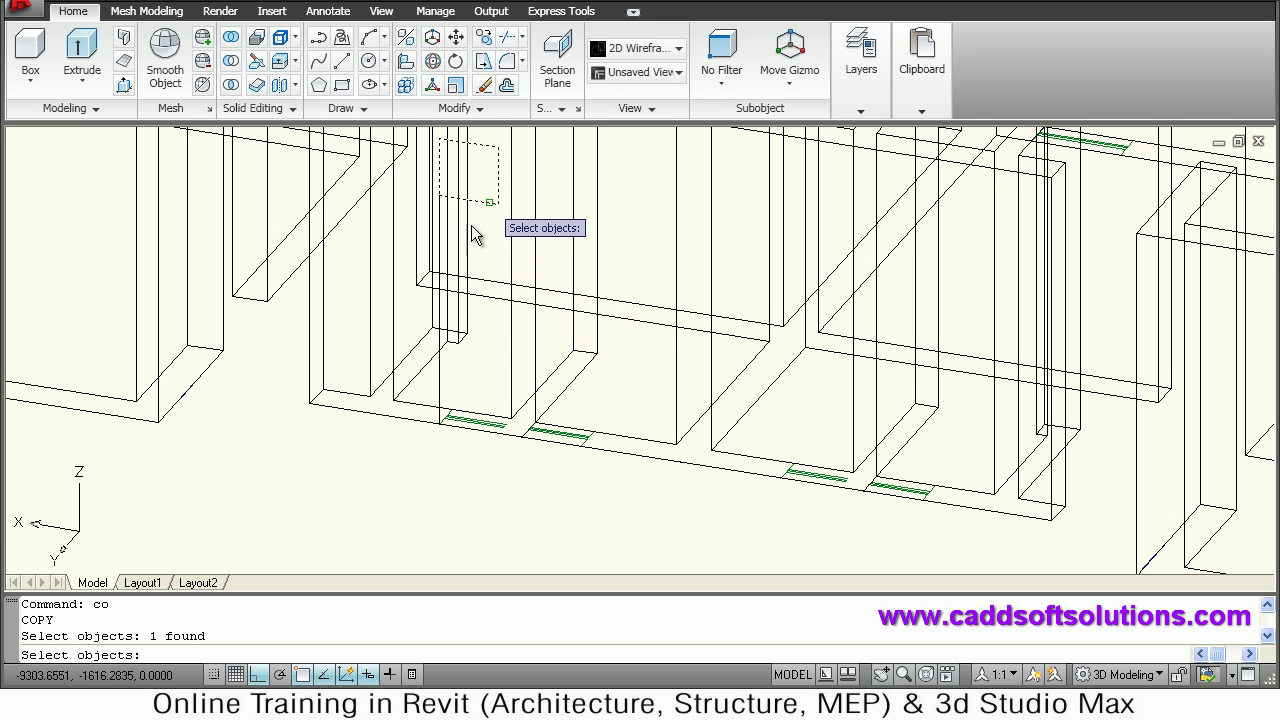
{"action": "key", "text": "Return"}
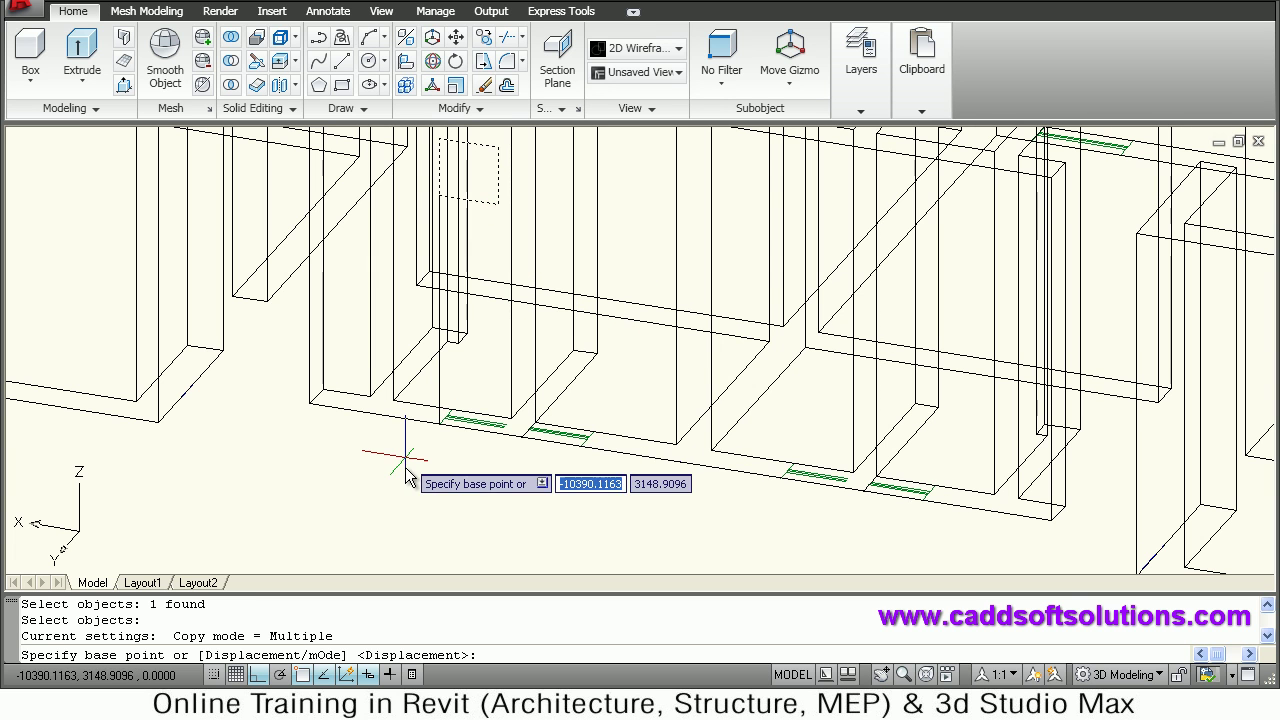
{"action": "left_click", "coordinate": [438, 424]}
{"action": "type", "text": "300"}
{"action": "key", "text": "Return"}
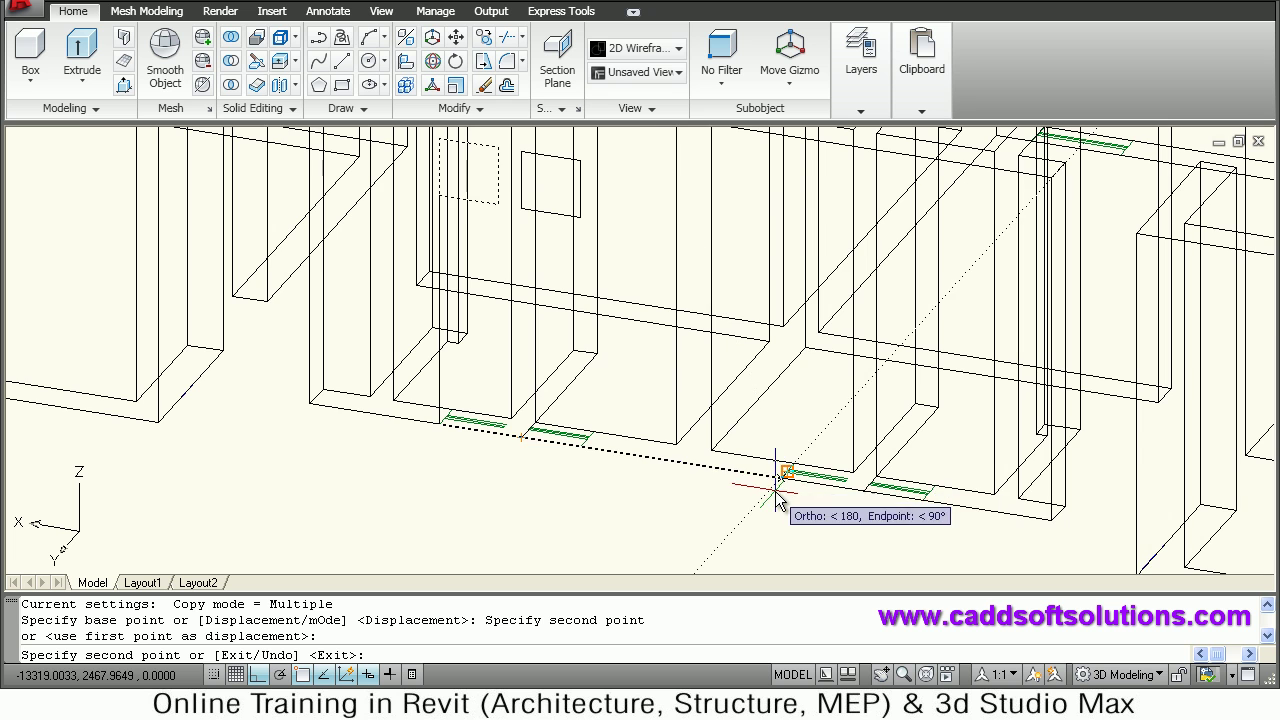
{"action": "scroll", "coordinate": [778, 485], "scroll_direction": "up", "scroll_amount": 1}
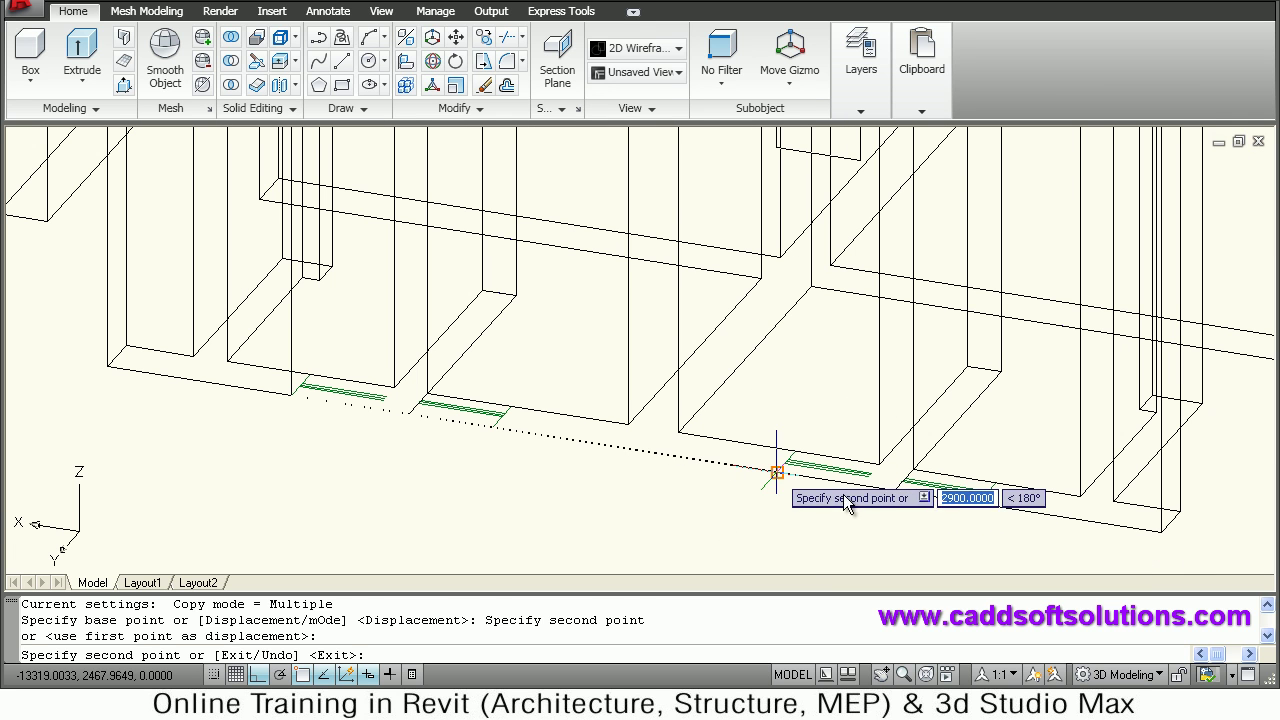
{"action": "left_click", "coordinate": [845, 503]}
{"action": "left_click", "coordinate": [852, 514]}
{"action": "scroll", "coordinate": [841, 522], "scroll_direction": "down", "scroll_amount": 1}
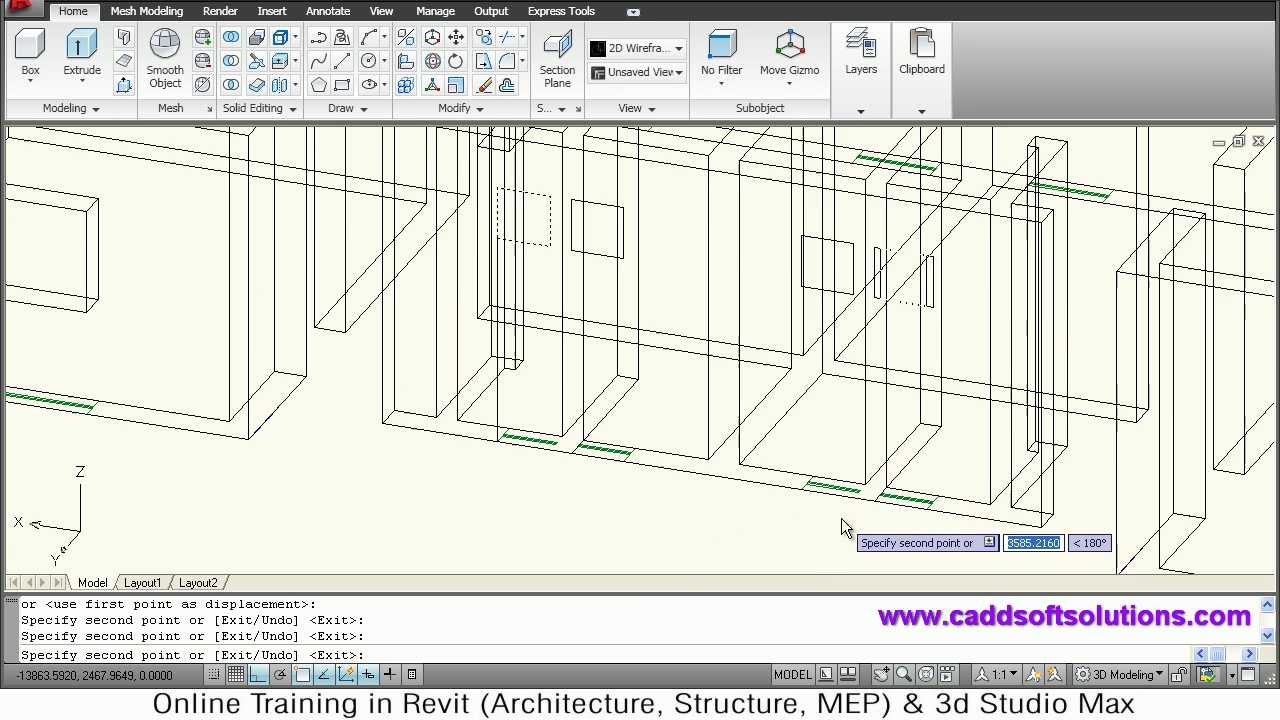
Close the window rectangle copying and set the model's visual style to Conceptual.
{"action": "scroll", "coordinate": [841, 518], "scroll_direction": "up", "scroll_amount": 1}
{"action": "key", "text": "Escape"}
{"action": "scroll", "coordinate": [900, 378], "scroll_direction": "up", "scroll_amount": 1}
{"action": "scroll", "coordinate": [900, 378], "scroll_direction": "up", "scroll_amount": 2}
{"action": "middle_click_drag", "start_coordinate": [900, 378], "coordinate": [805, 393]}
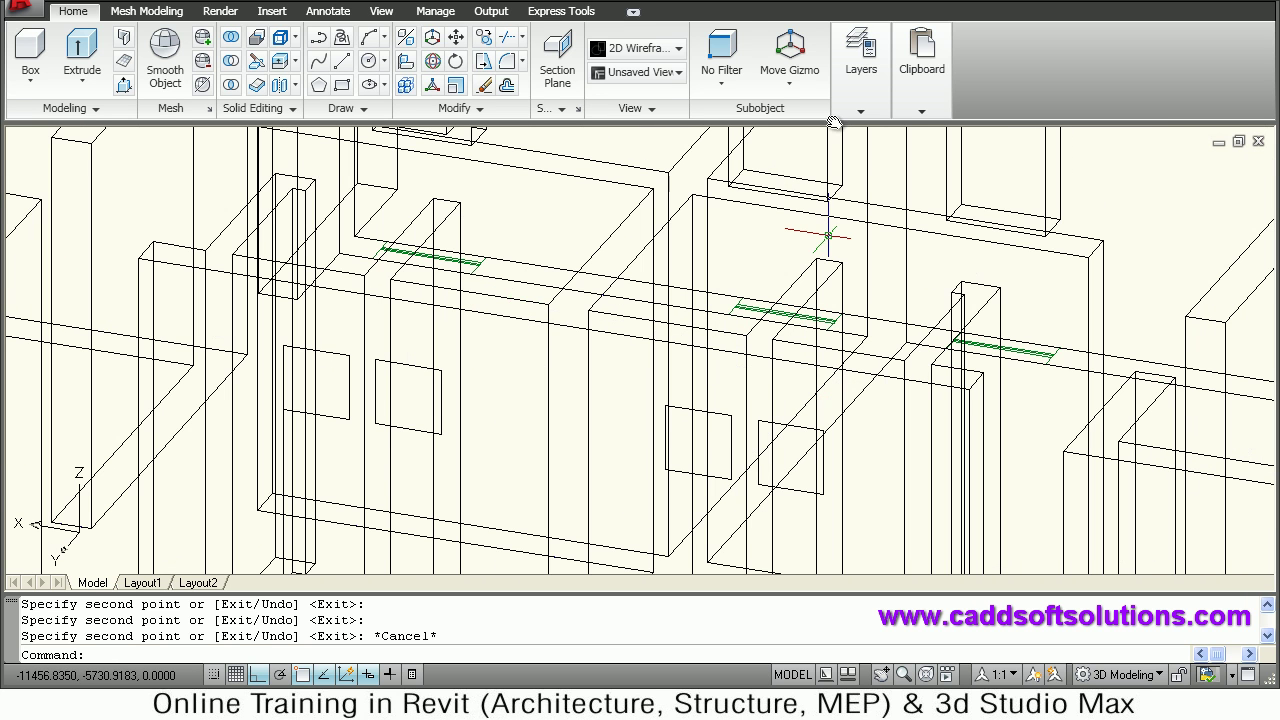
{"action": "left_click", "coordinate": [648, 50]}
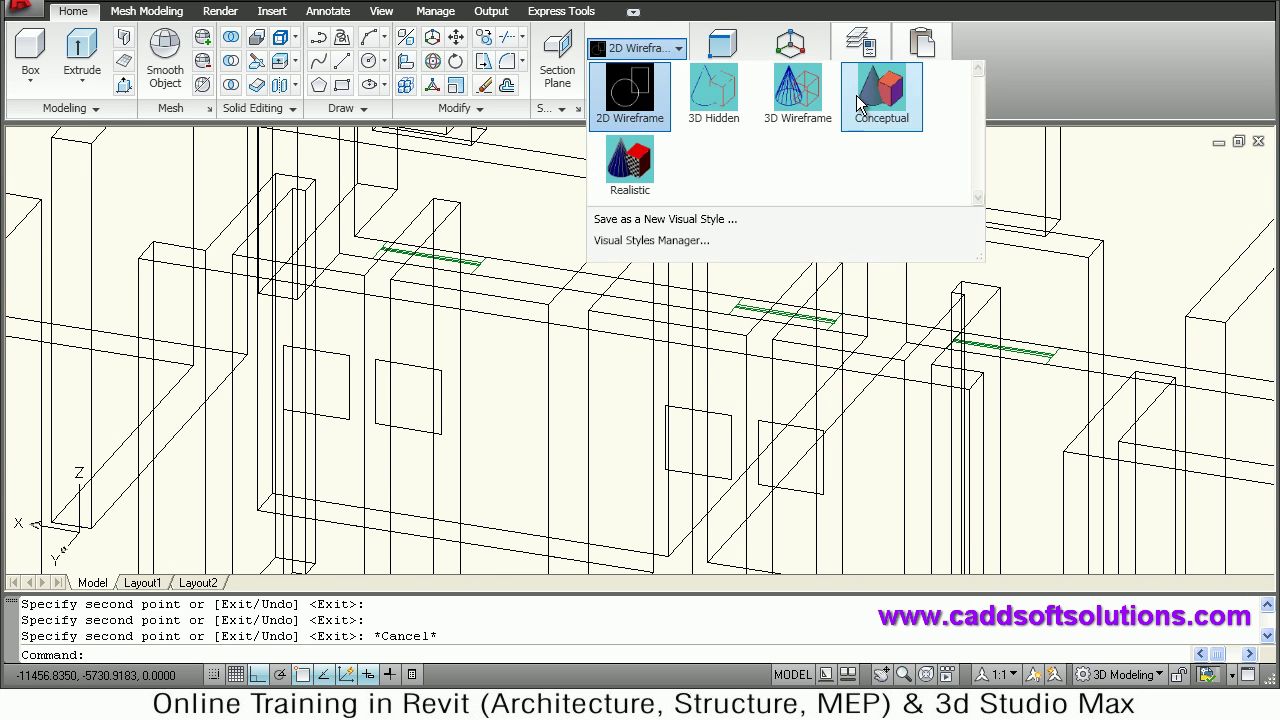
{"action": "left_click", "coordinate": [856, 111]}
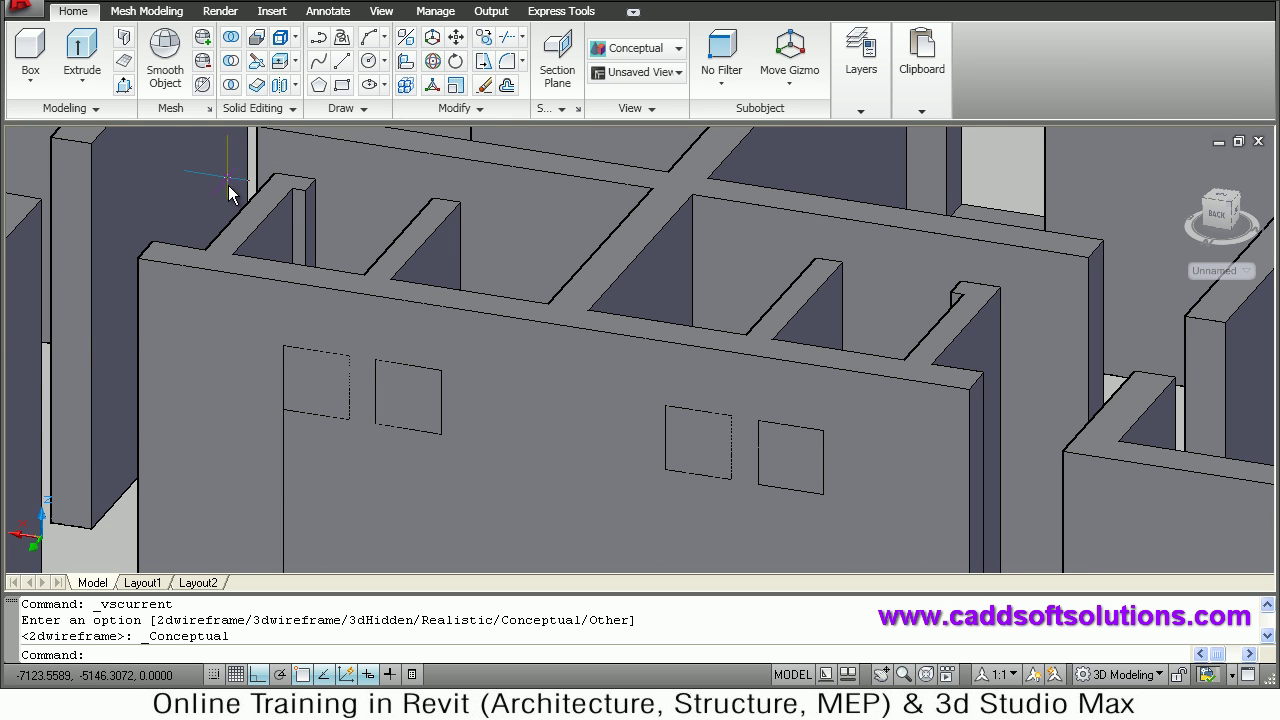
{"action": "left_click", "coordinate": [172, 133]}
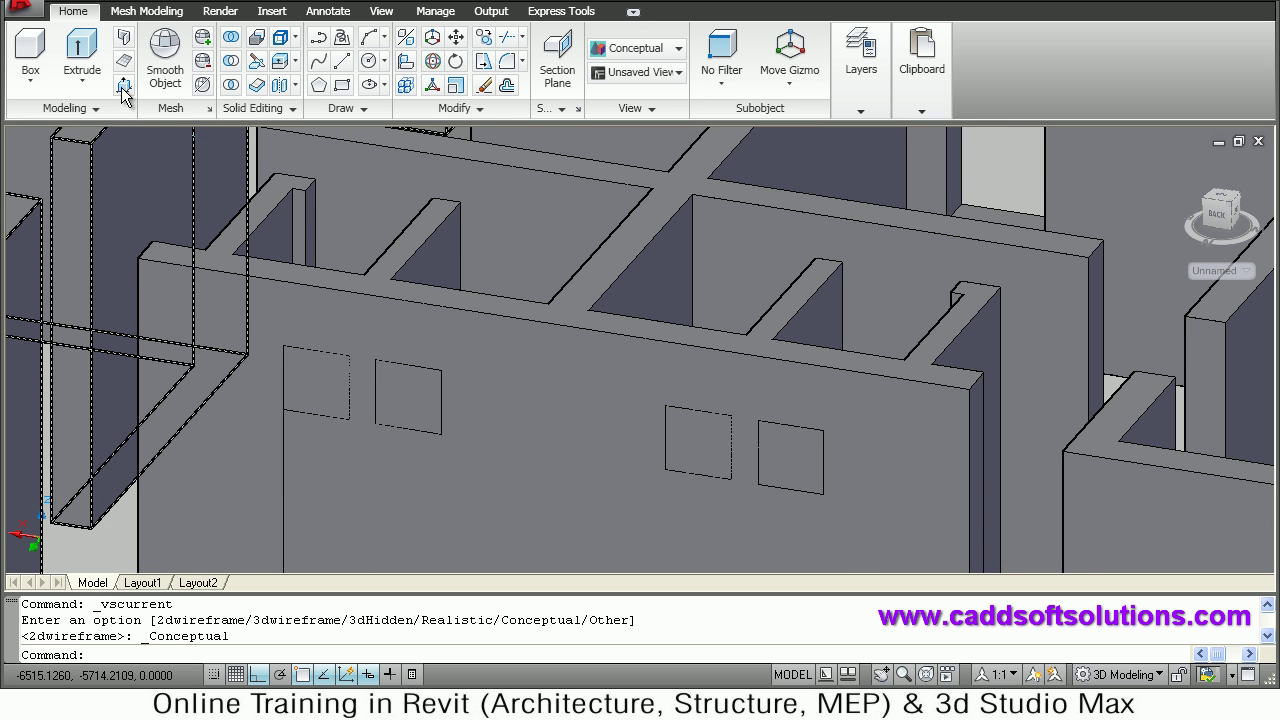
{"action": "key", "text": "Escape"}
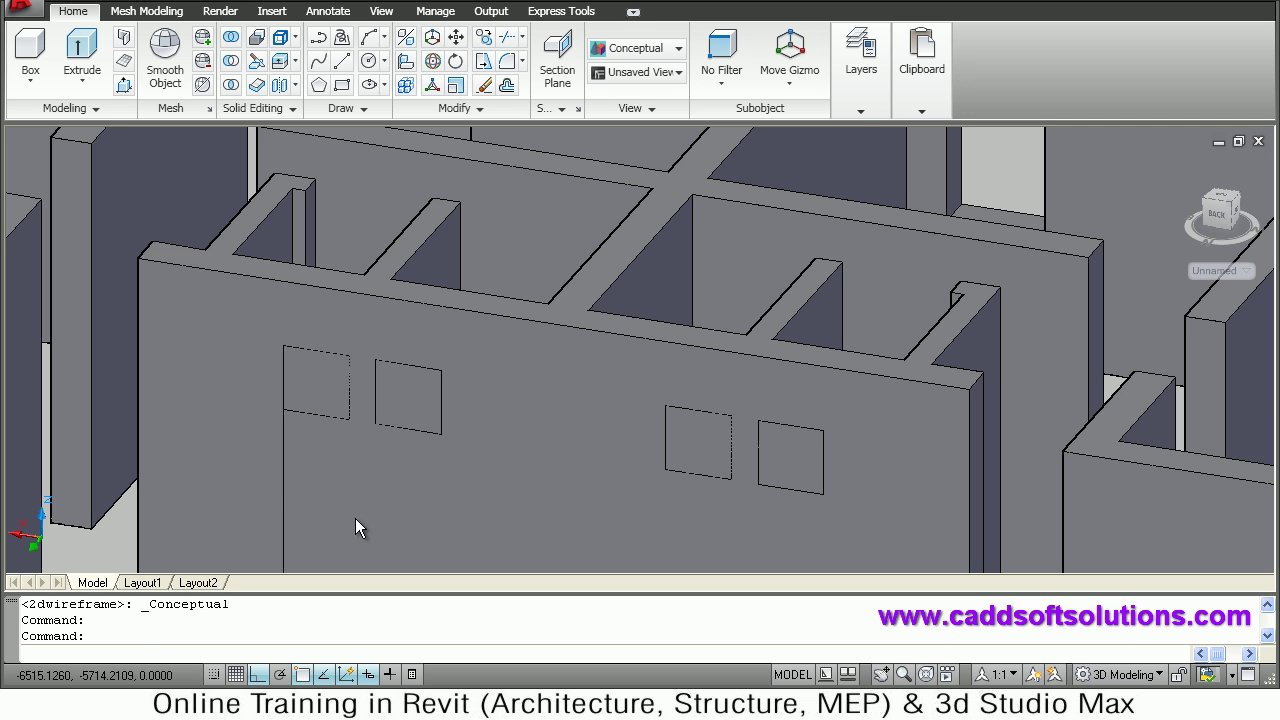
{"action": "key", "text": "ctrl+shift+e"}
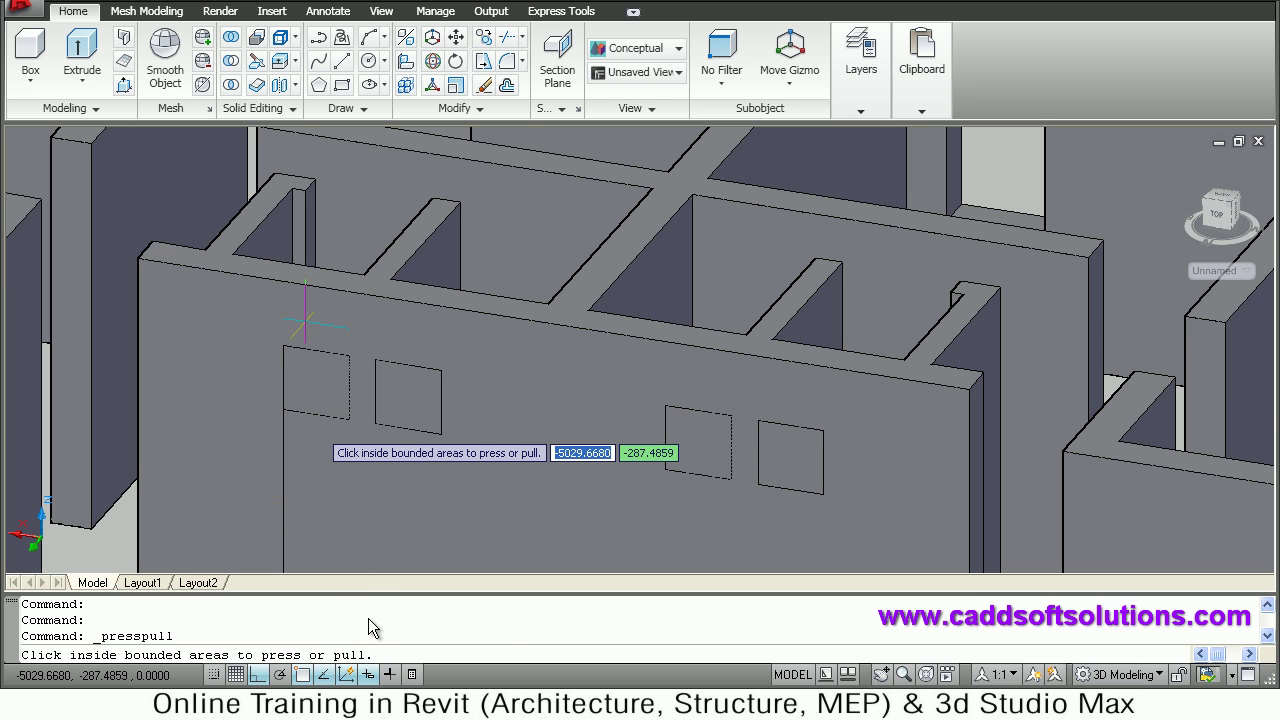
{"action": "key", "text": "Escape"}
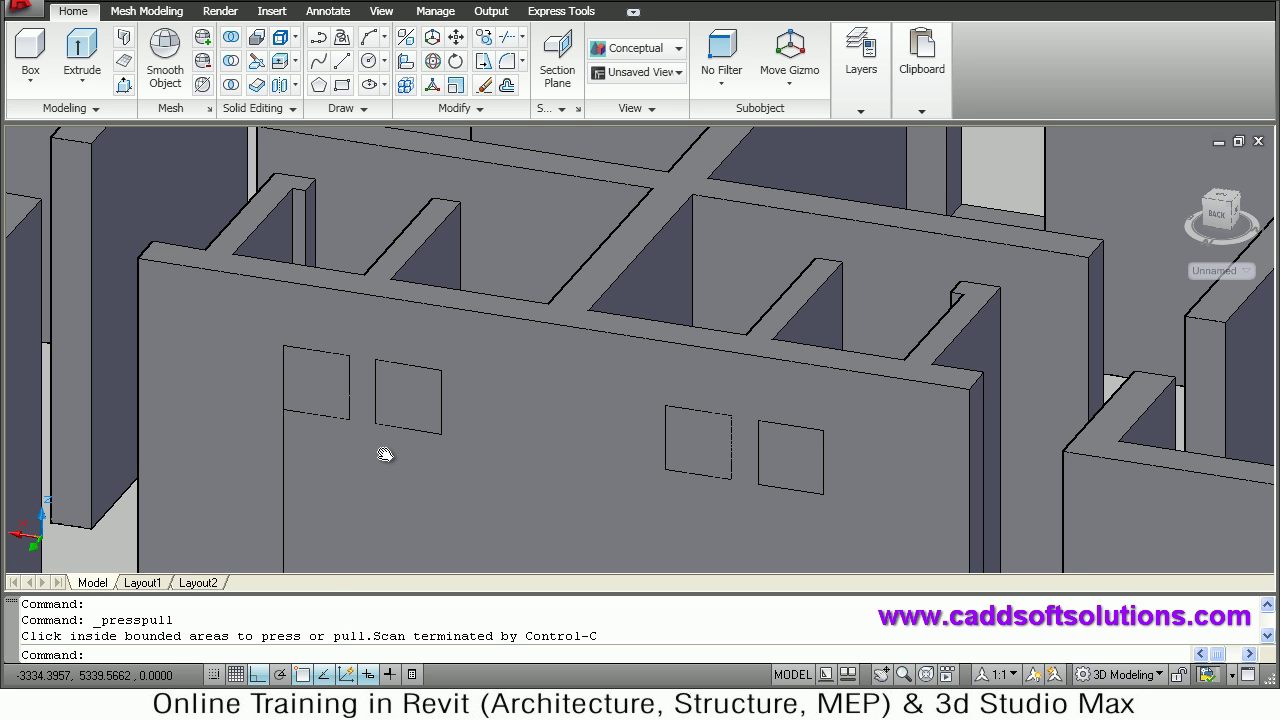
{"action": "middle_click_drag", "start_coordinate": [640, 400], "coordinate": [662, 320]}
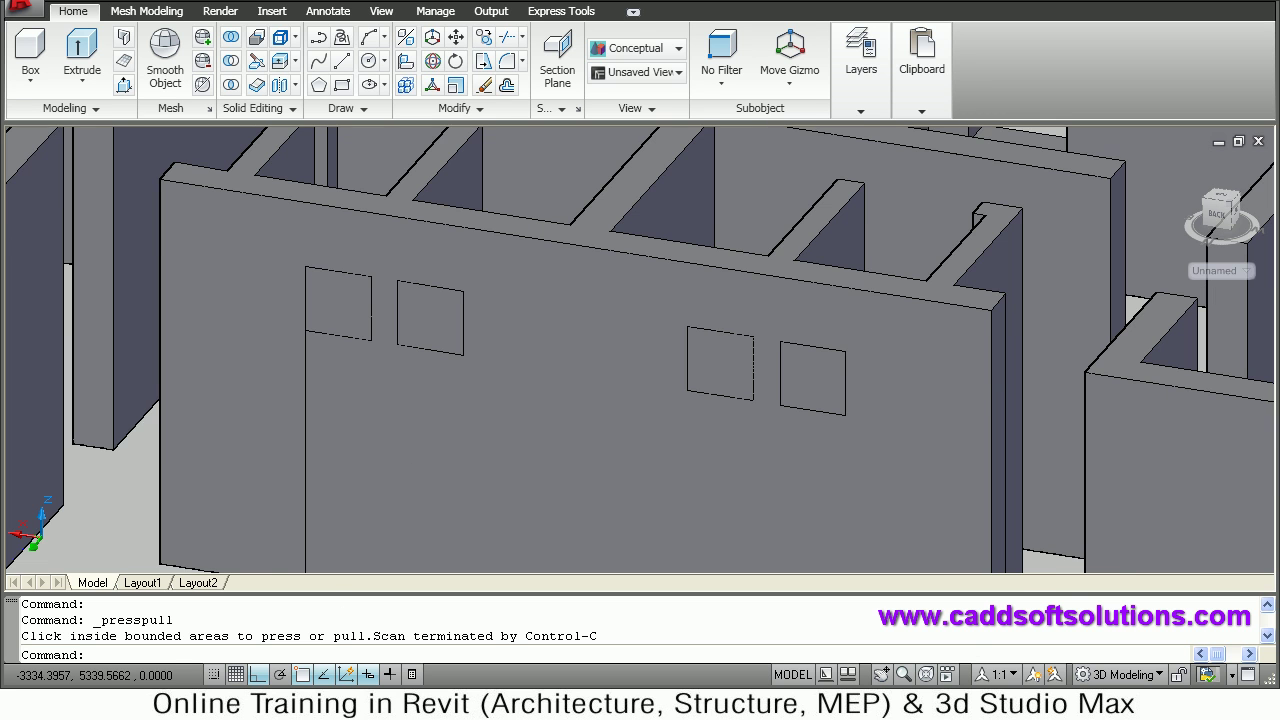
{"action": "scroll", "coordinate": [484, 314], "scroll_direction": "up", "scroll_amount": 2}
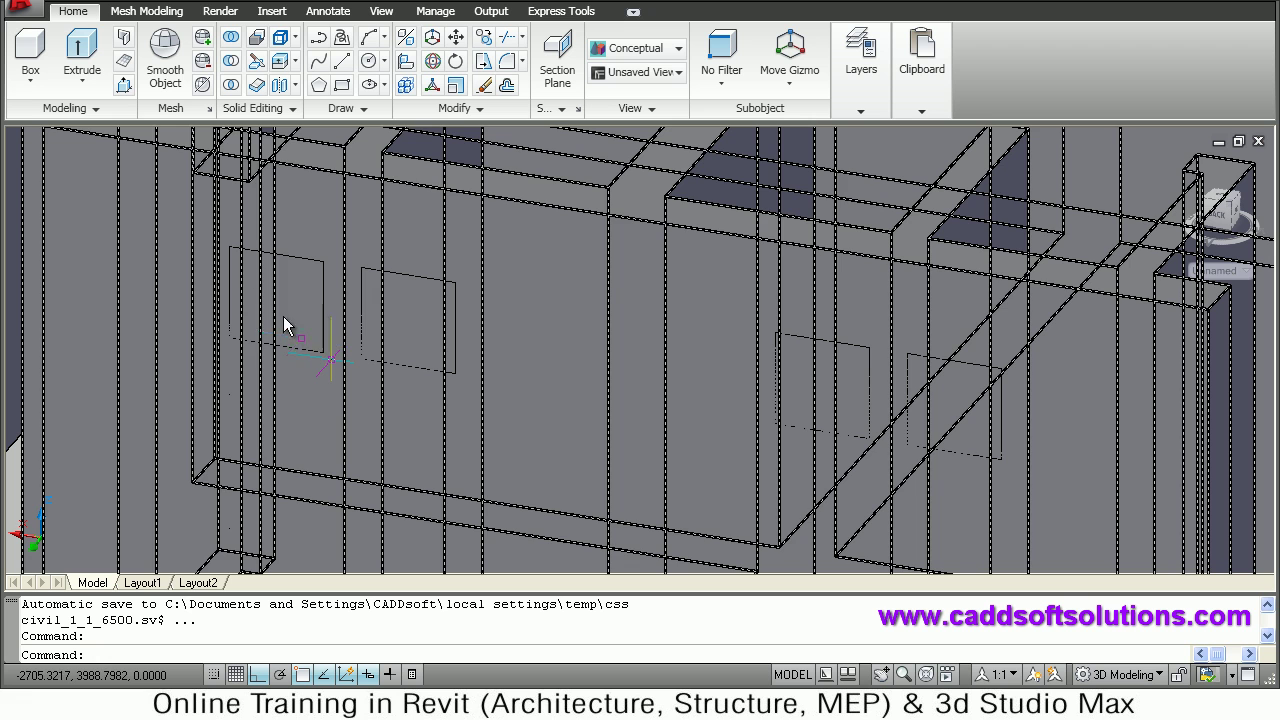
{"action": "key", "text": "Escape"}
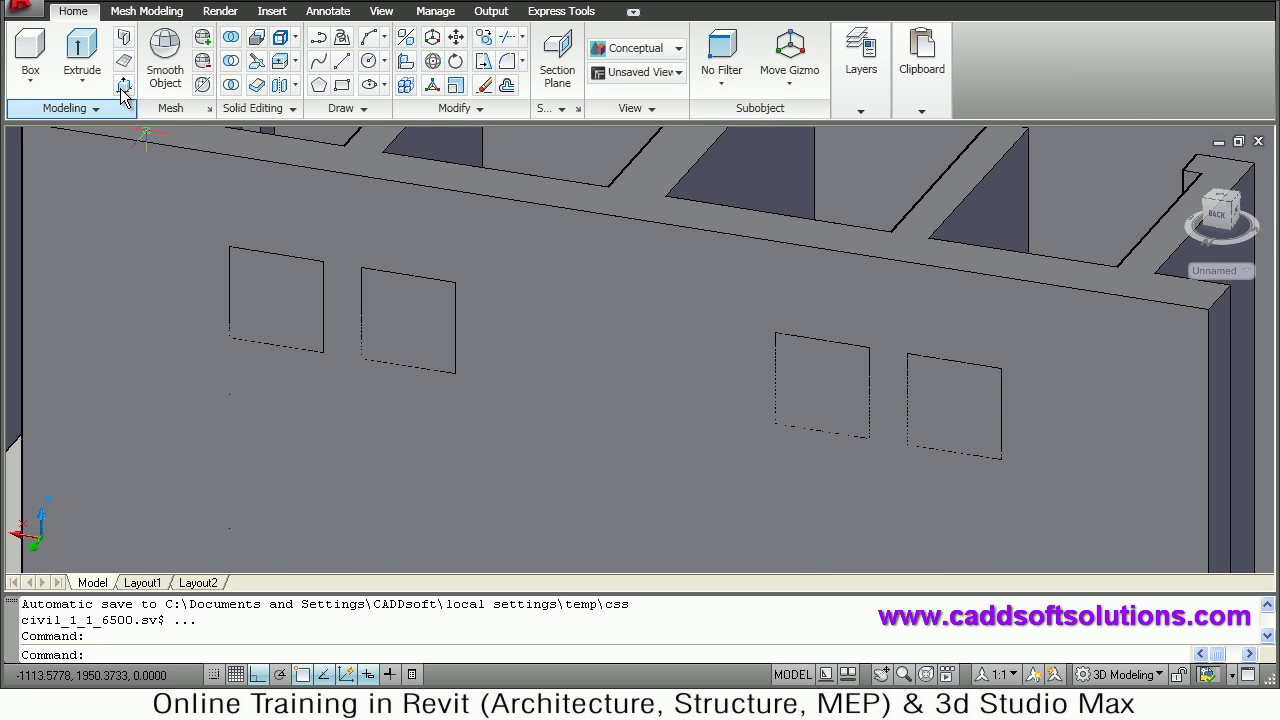
{"action": "key", "text": "ctrl+a"}
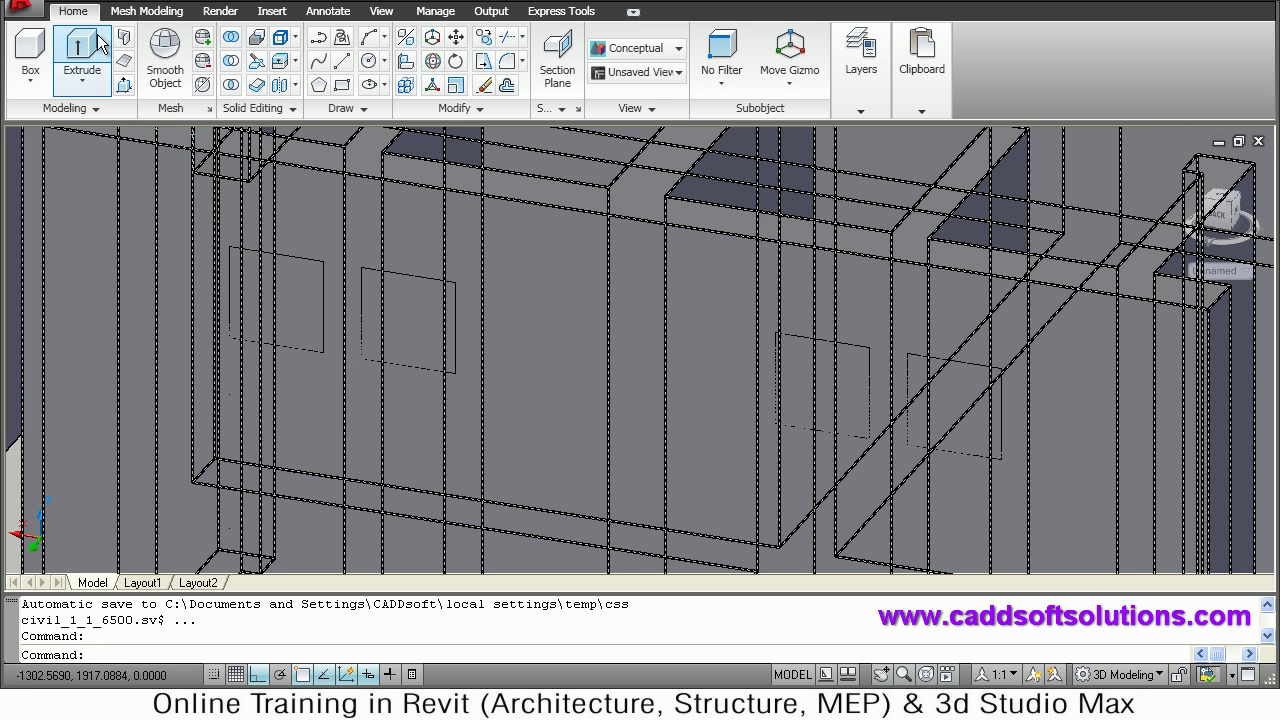
{"action": "key", "text": "Escape"}
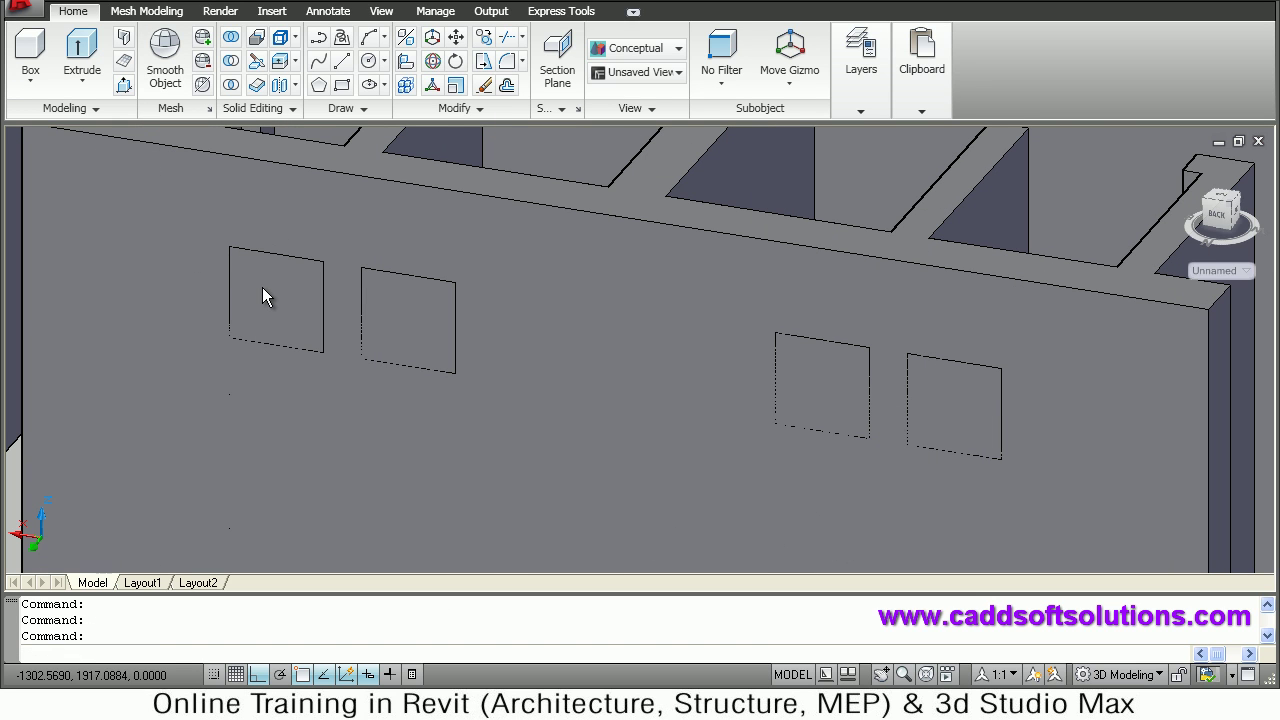
Cut the first two small 500 by 500 window openings through the rear wall with Press/Pull.
{"action": "key", "text": "ctrl+shift+e"}
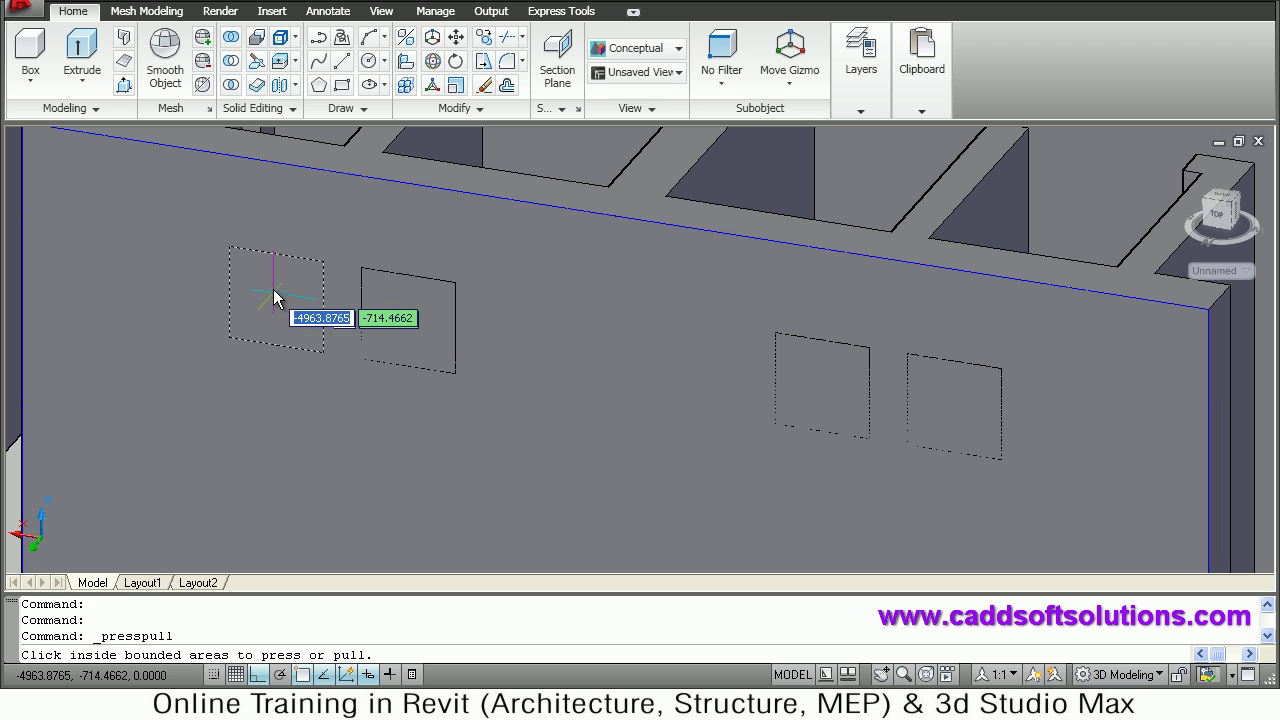
{"action": "left_click", "coordinate": [275, 298]}
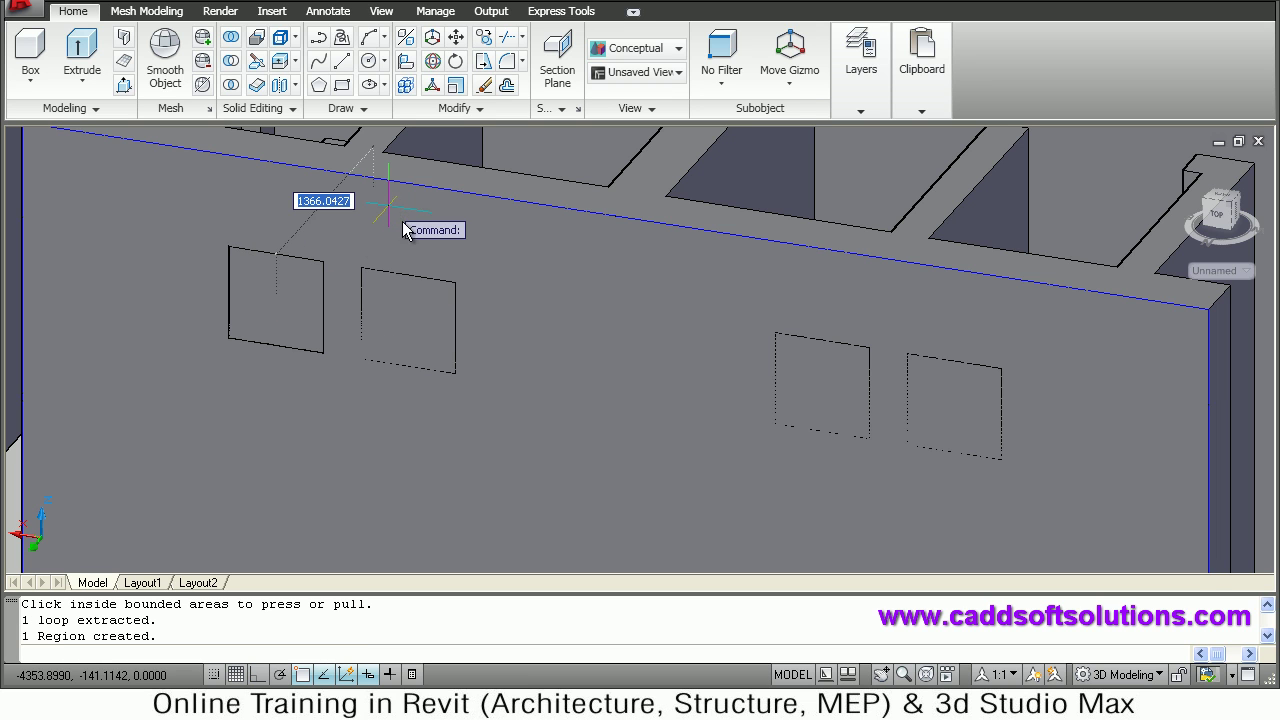
{"action": "left_click", "coordinate": [401, 313]}
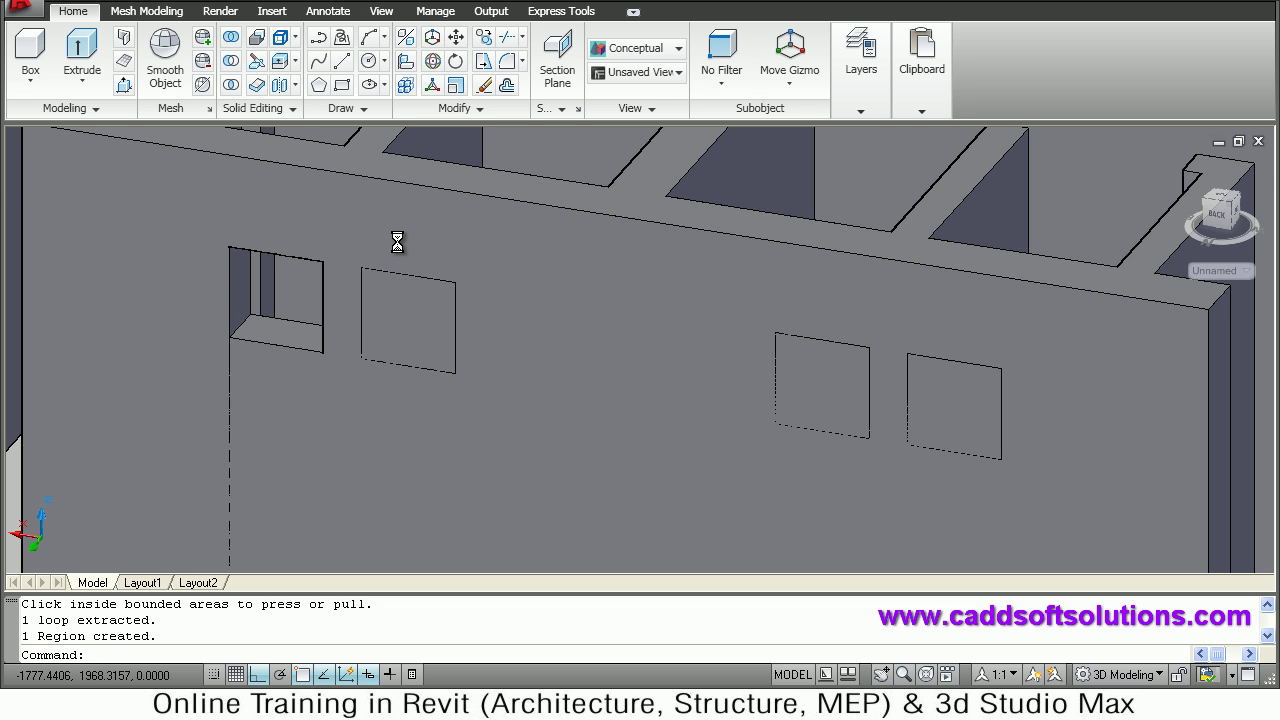
{"action": "key", "text": "Return"}
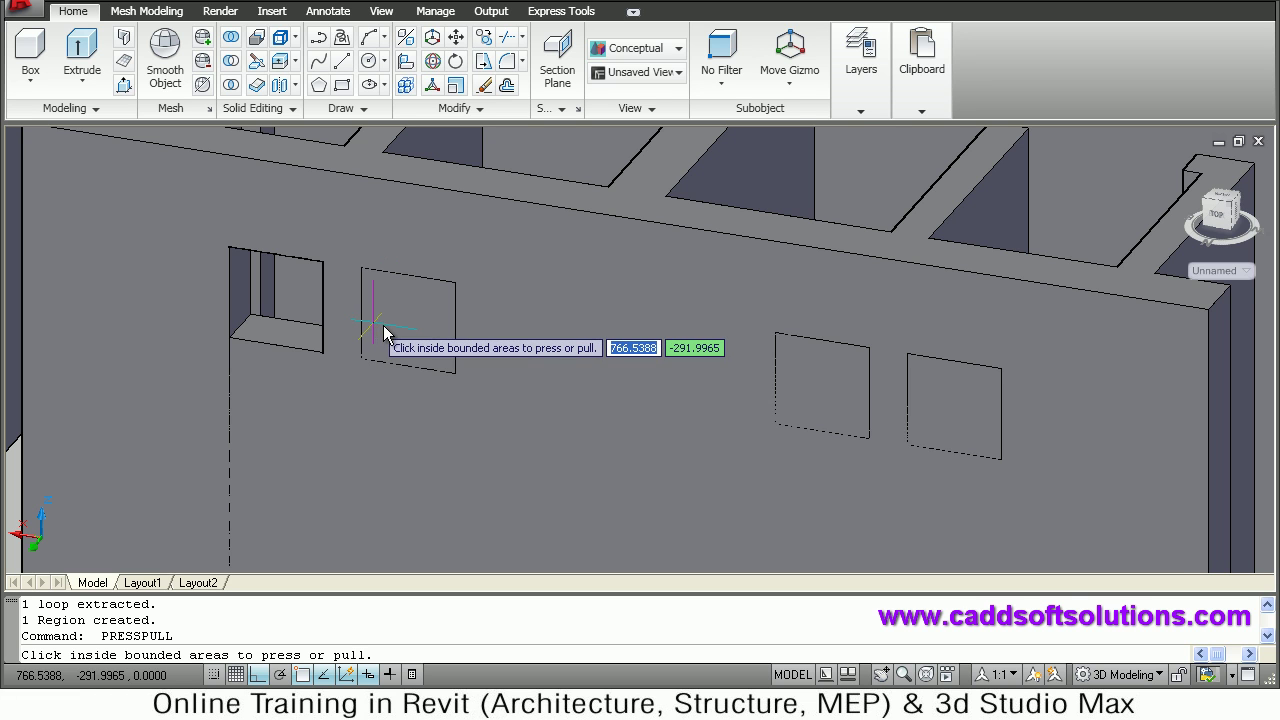
{"action": "left_click", "coordinate": [387, 328]}
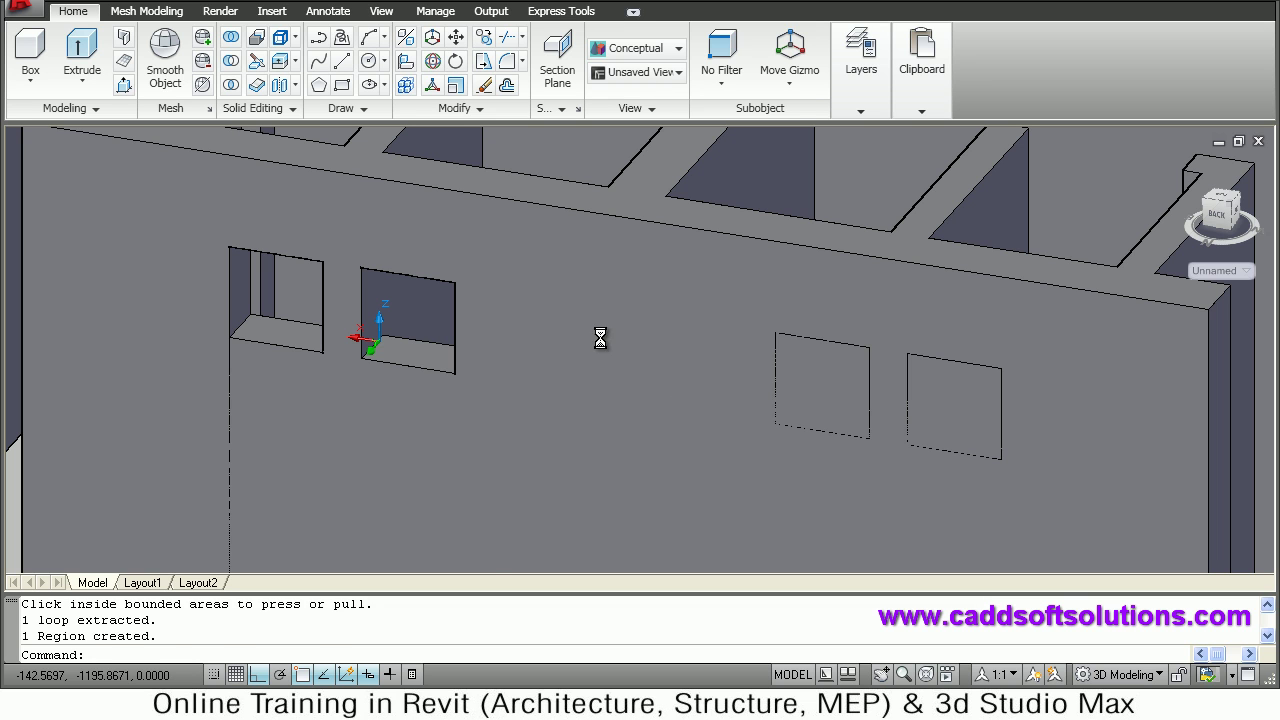
Try to cut the third small window opening into the rear wall with Press/Pull and undo that operation.
{"action": "key", "text": "Return"}
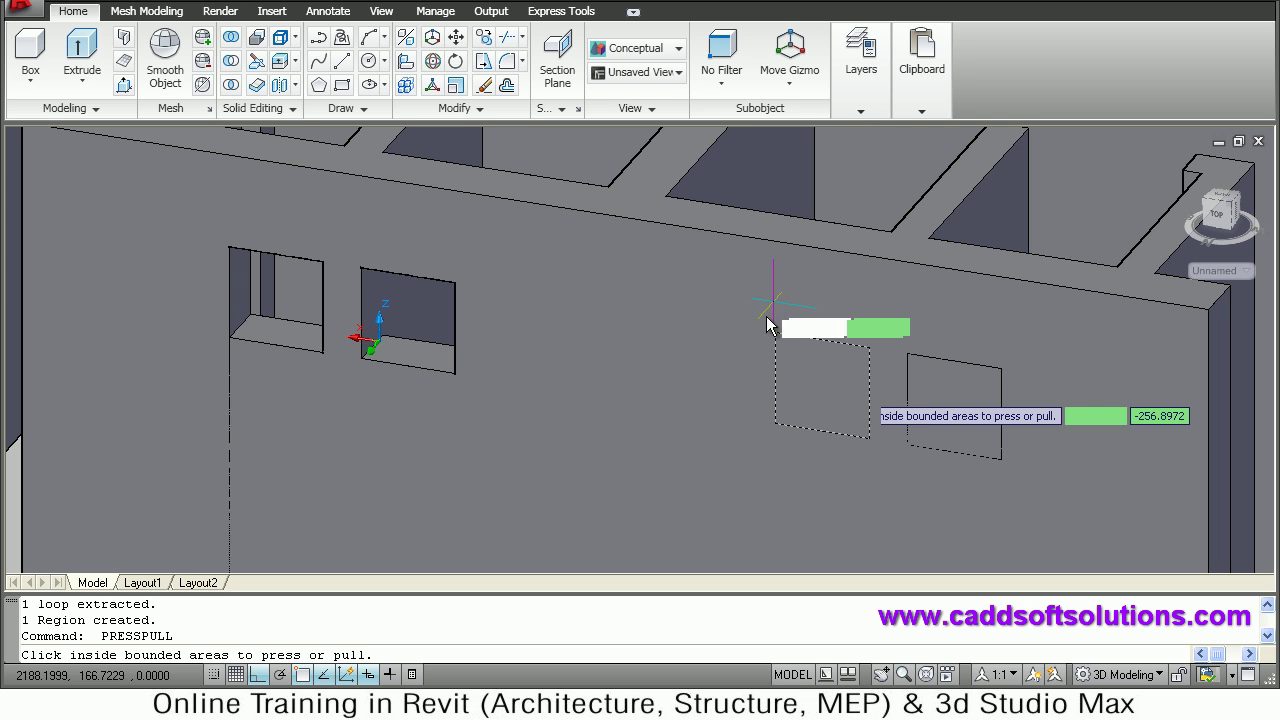
{"action": "left_click", "coordinate": [793, 364]}
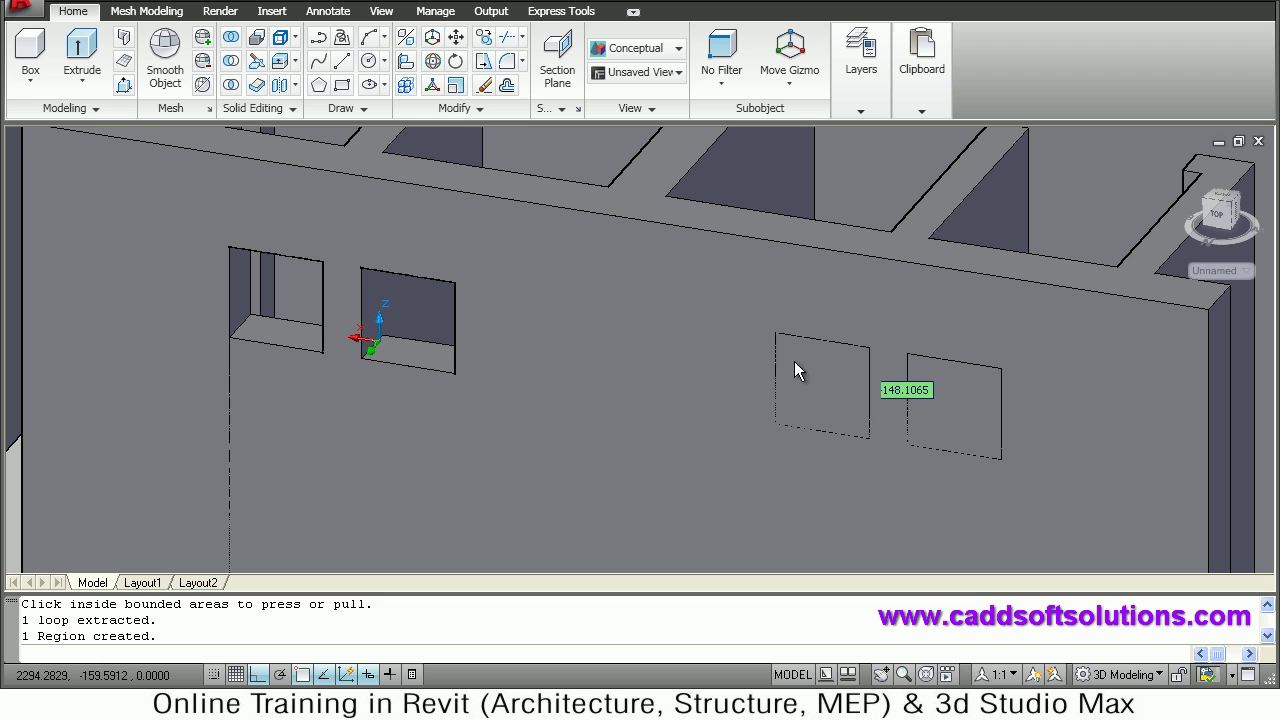
{"action": "left_click", "coordinate": [855, 290]}
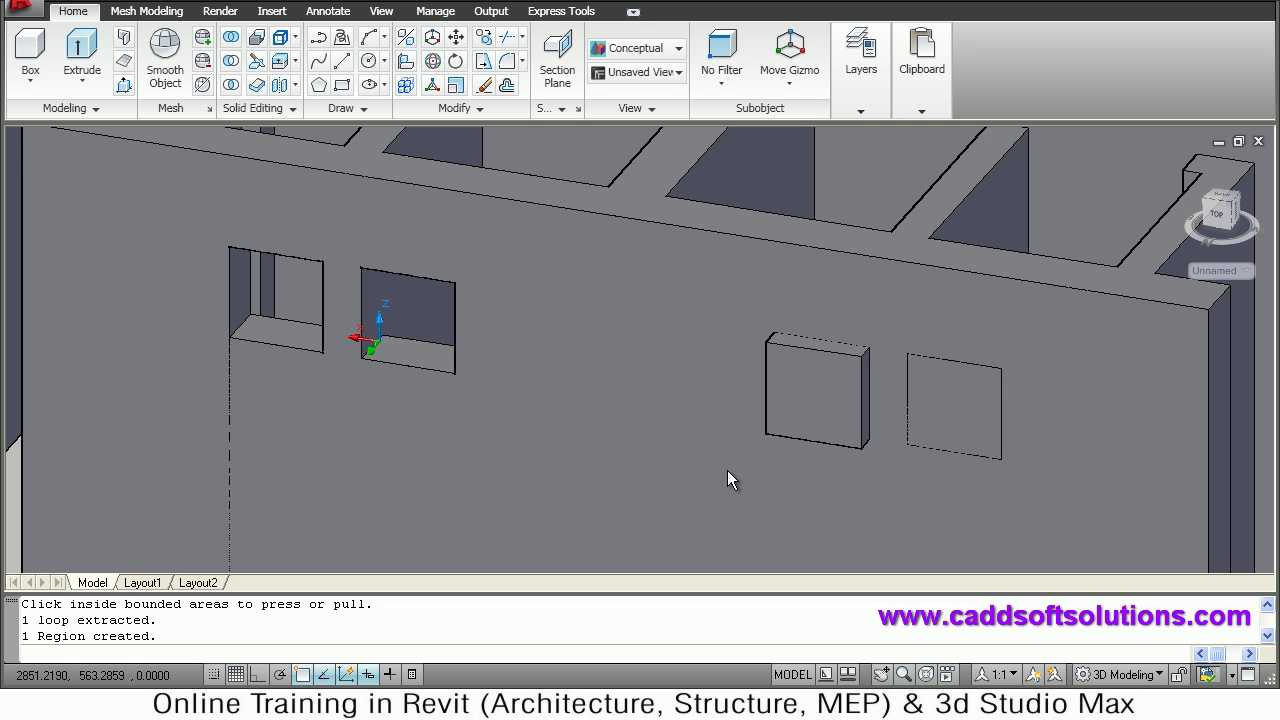
{"action": "key", "text": "Escape"}
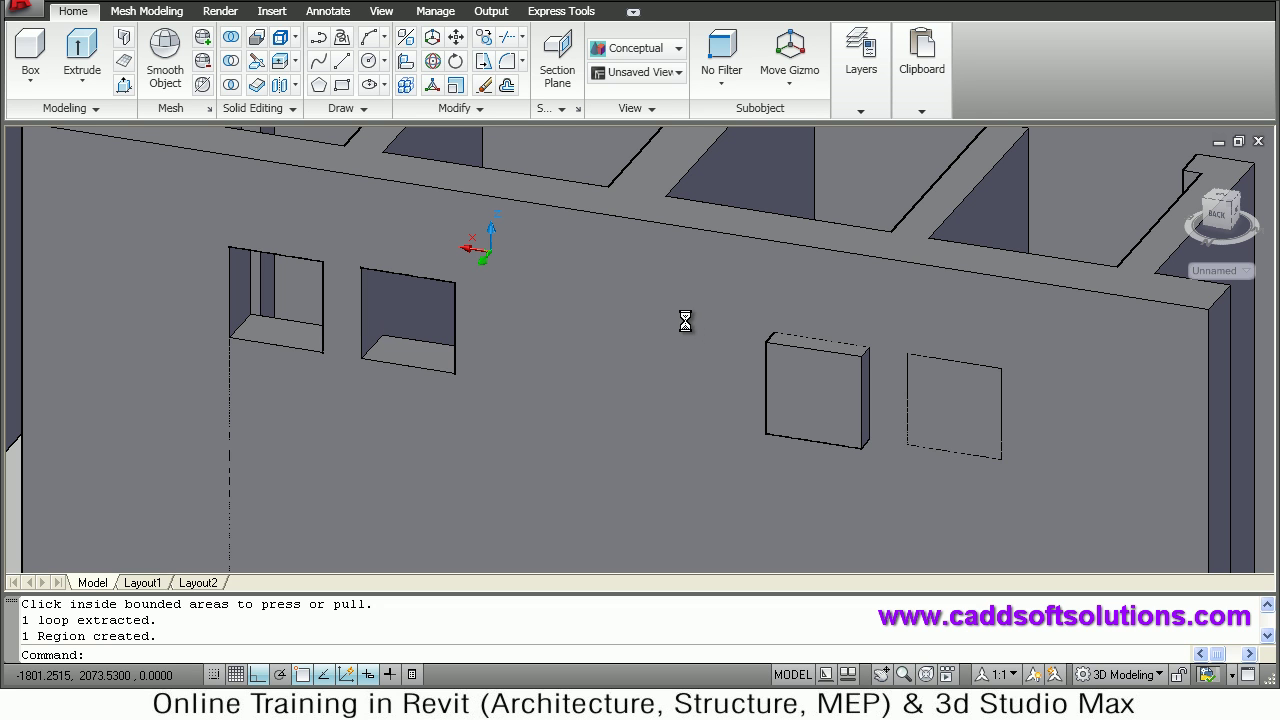
{"action": "key", "text": "ctrl+z"}
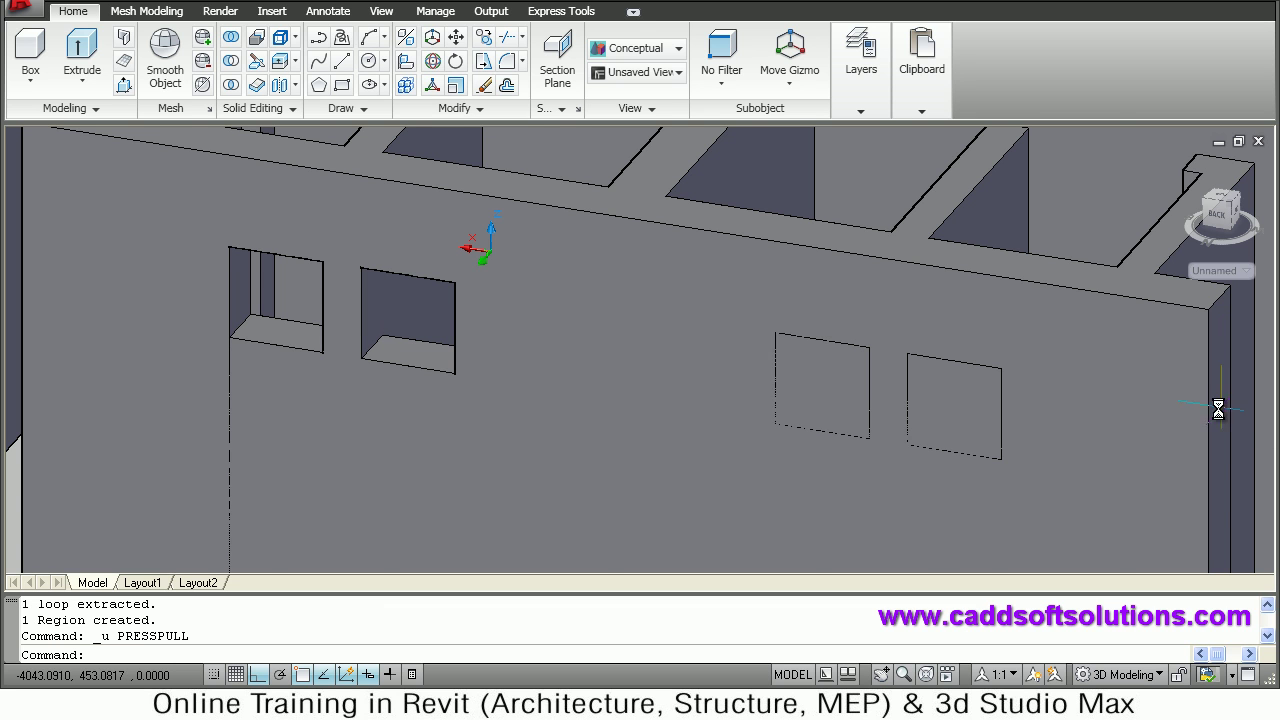
Cut the third and fourth small window openings through the rear wall with Press/Pull.
{"action": "left_click_drag", "start_coordinate": [1266, 406], "coordinate": [749, 217]}
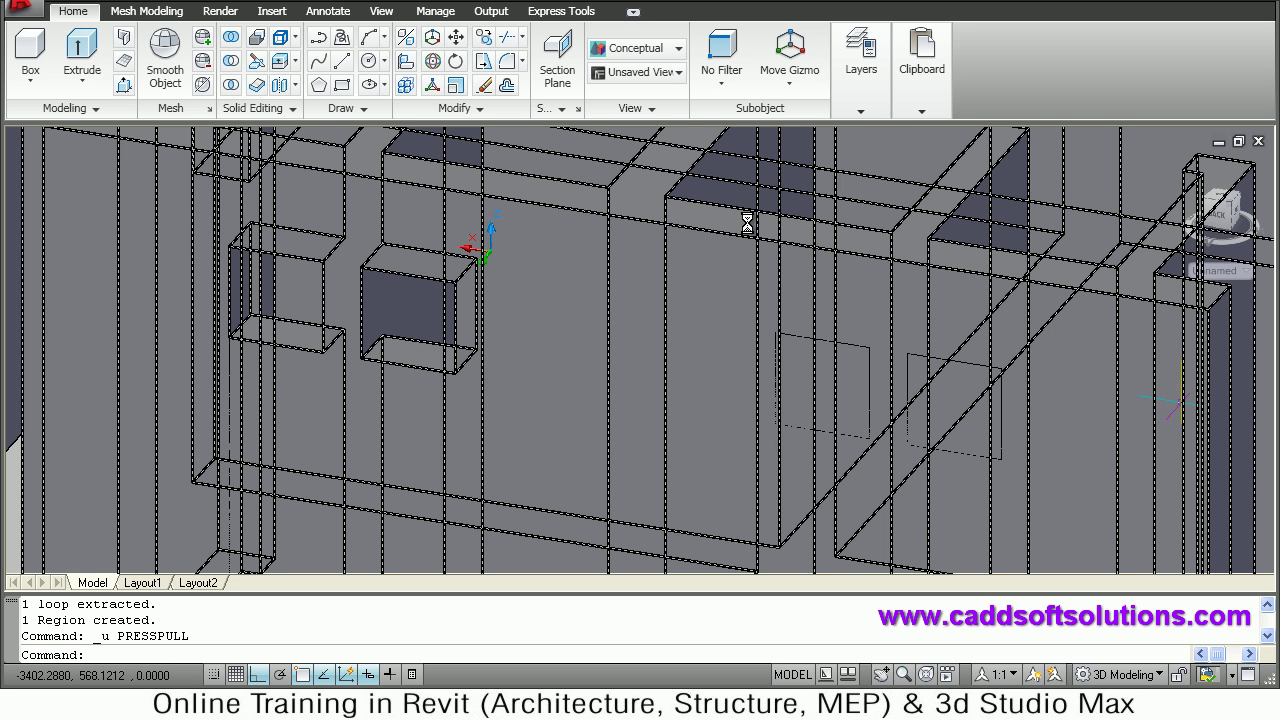
{"action": "left_click", "coordinate": [124, 85]}
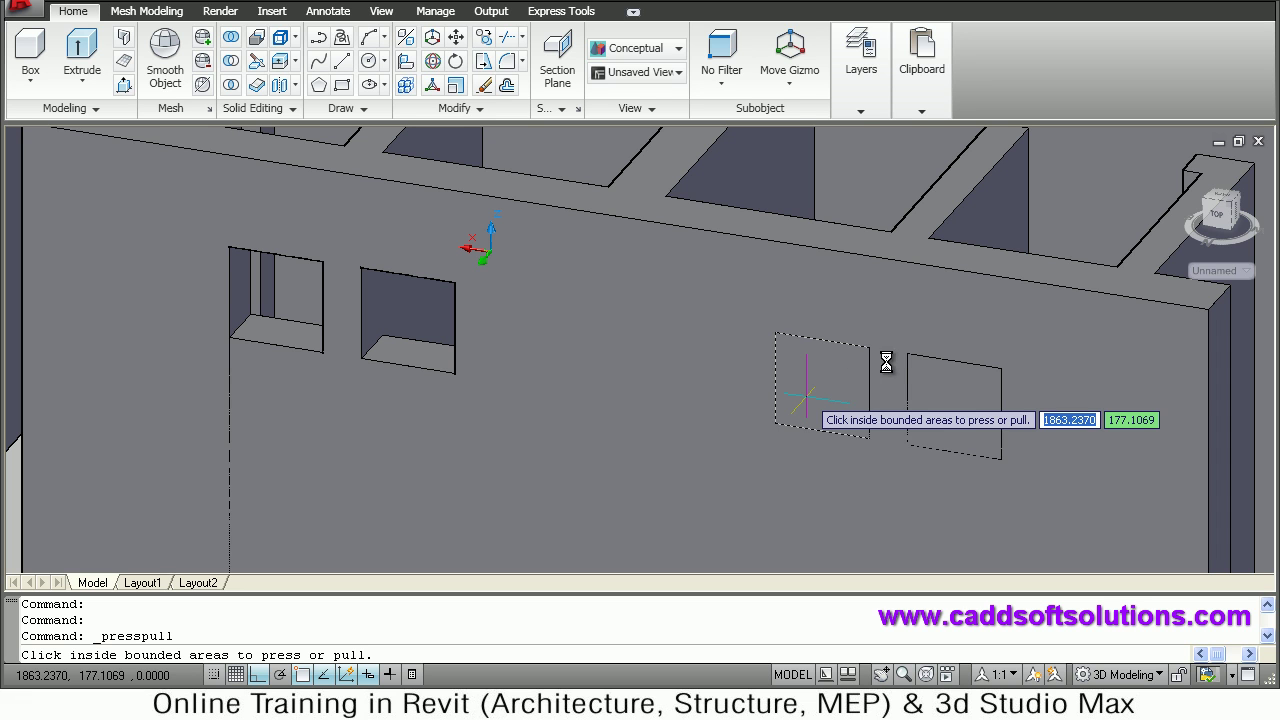
{"action": "left_click", "coordinate": [816, 398]}
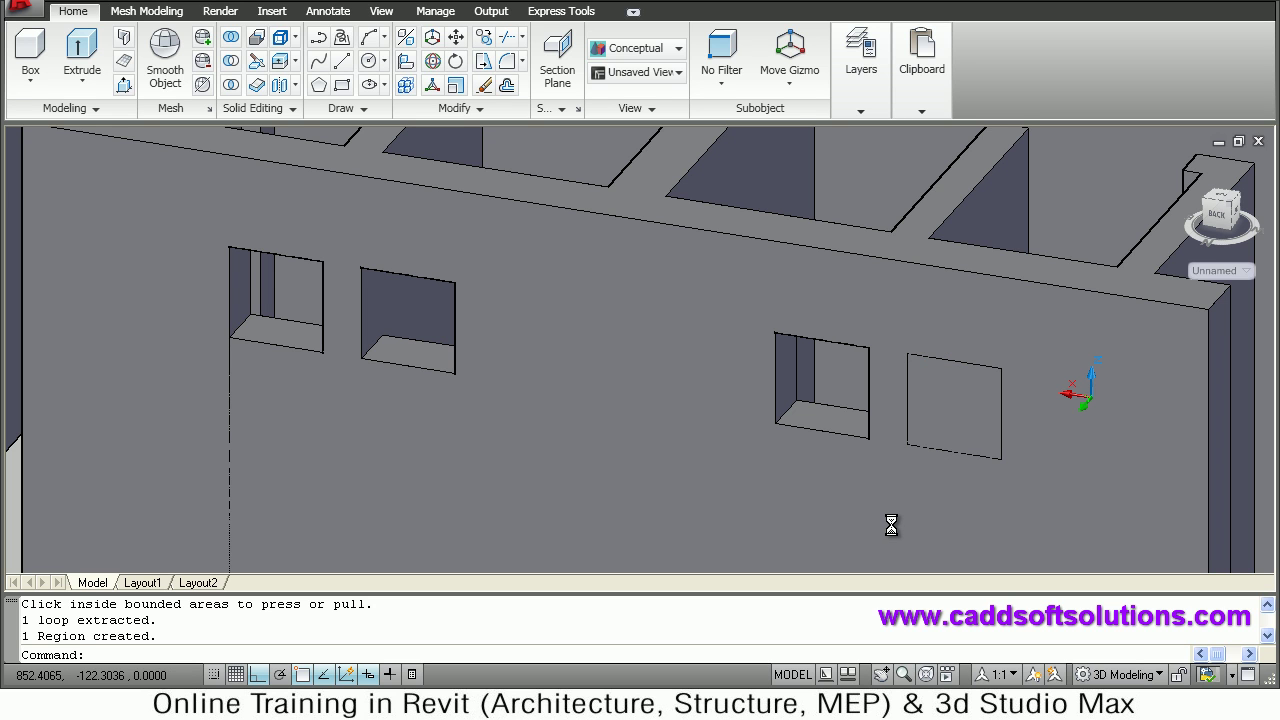
{"action": "key", "text": "Return"}
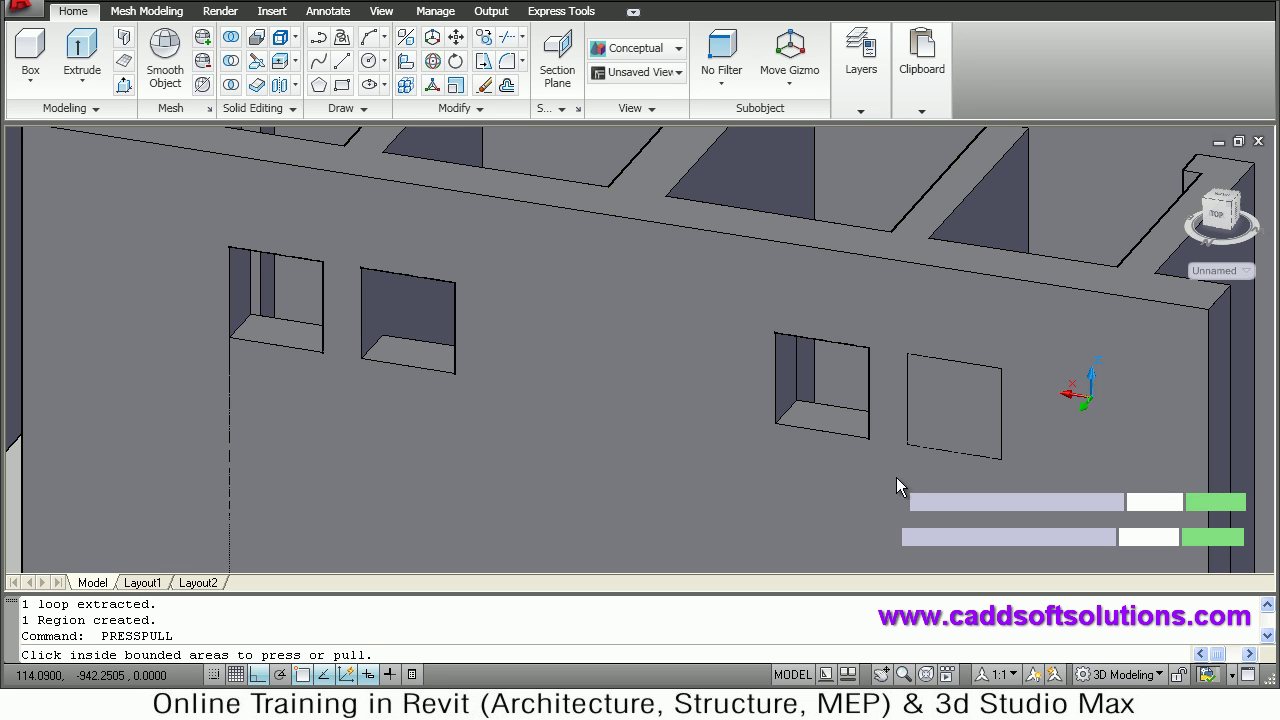
{"action": "left_click", "coordinate": [942, 405]}
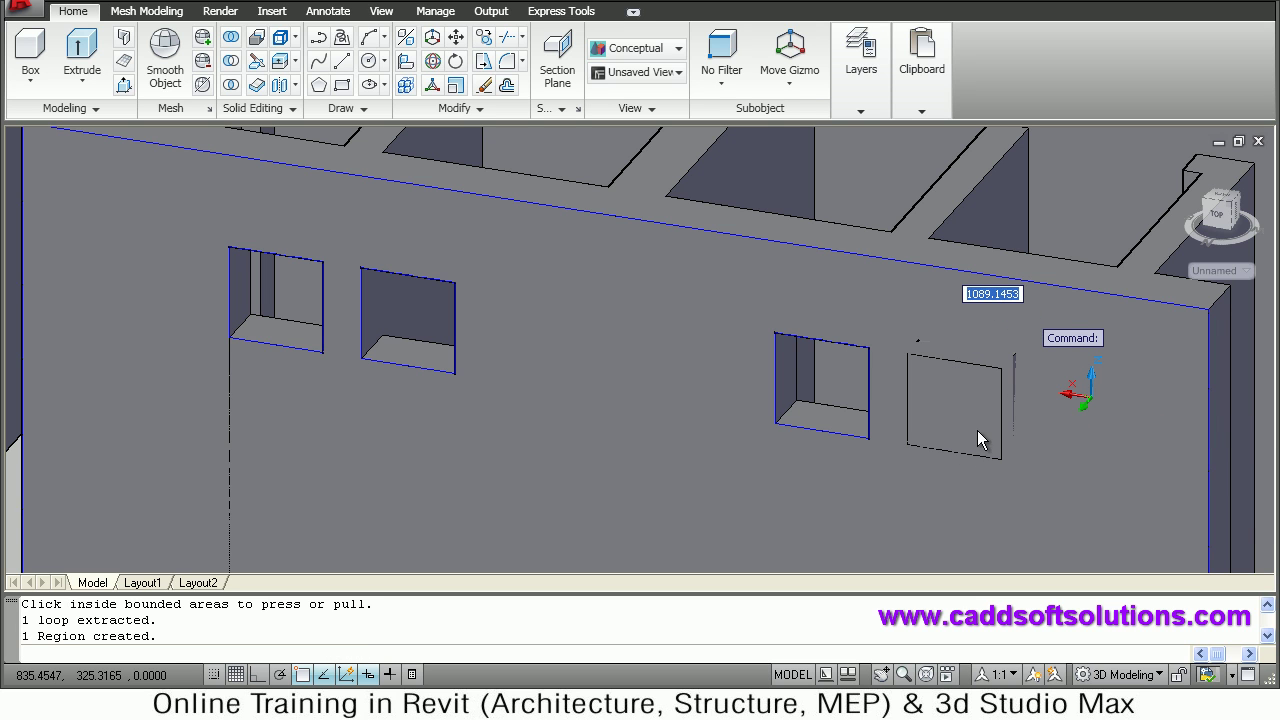
{"action": "left_click", "coordinate": [922, 425]}
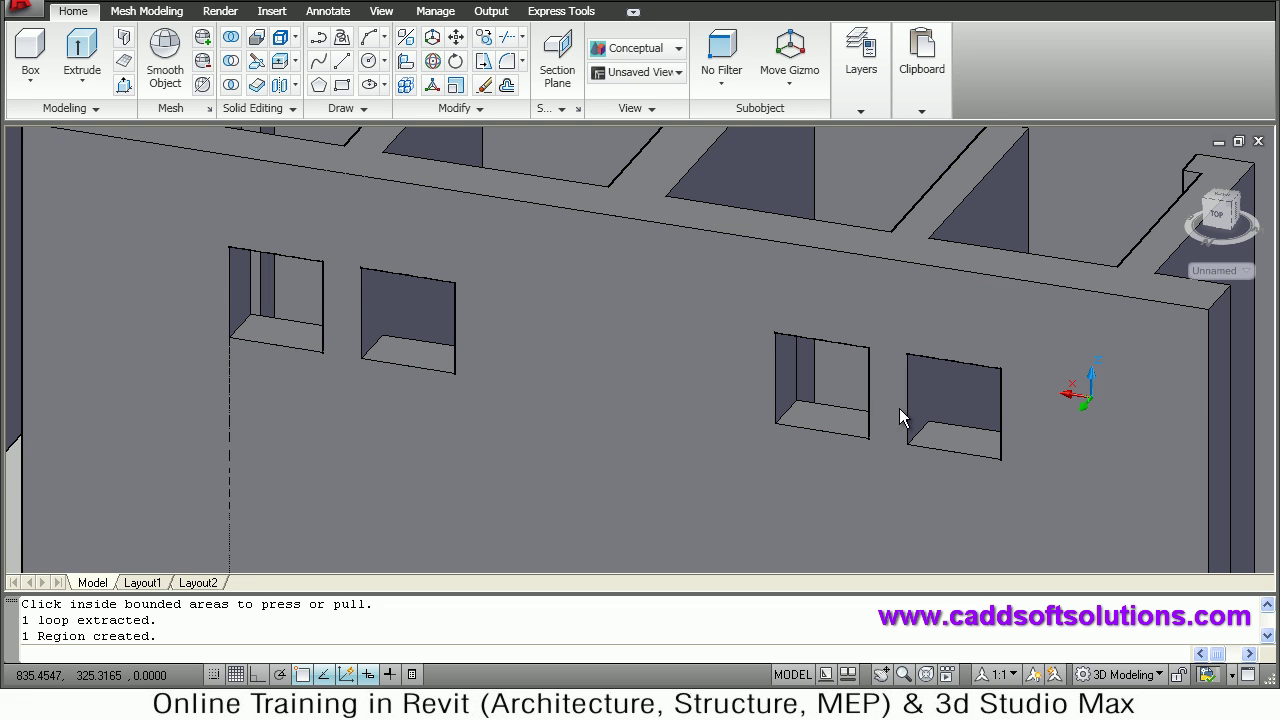
{"action": "key", "text": "F8"}
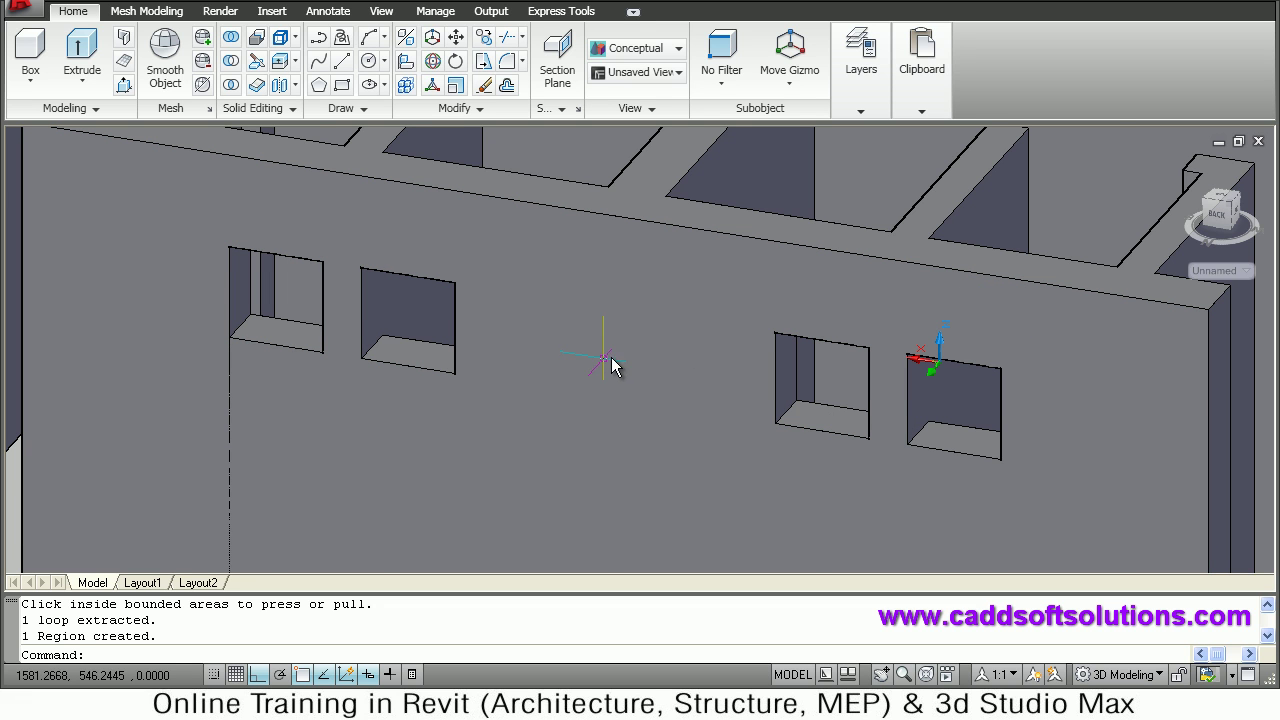
Switch the whole house model to the SE Isometric view.
{"action": "key", "text": "ctrl+a"}
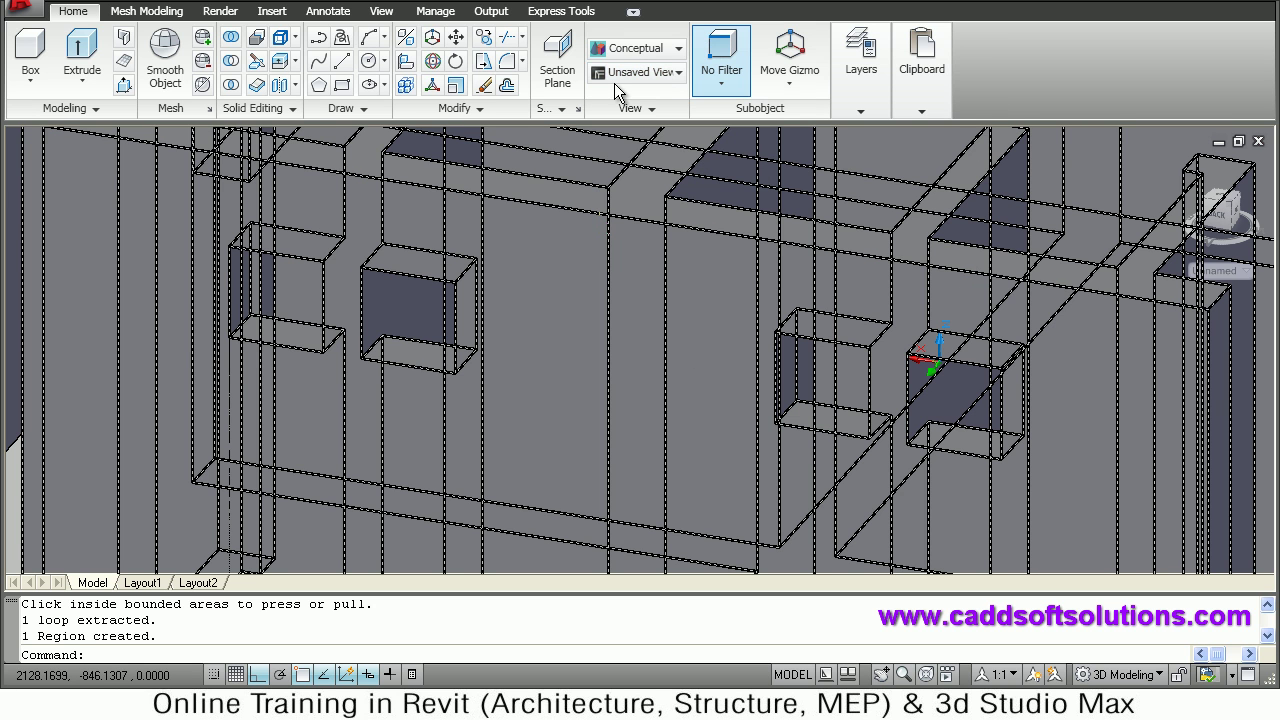
{"action": "left_click", "coordinate": [634, 74]}
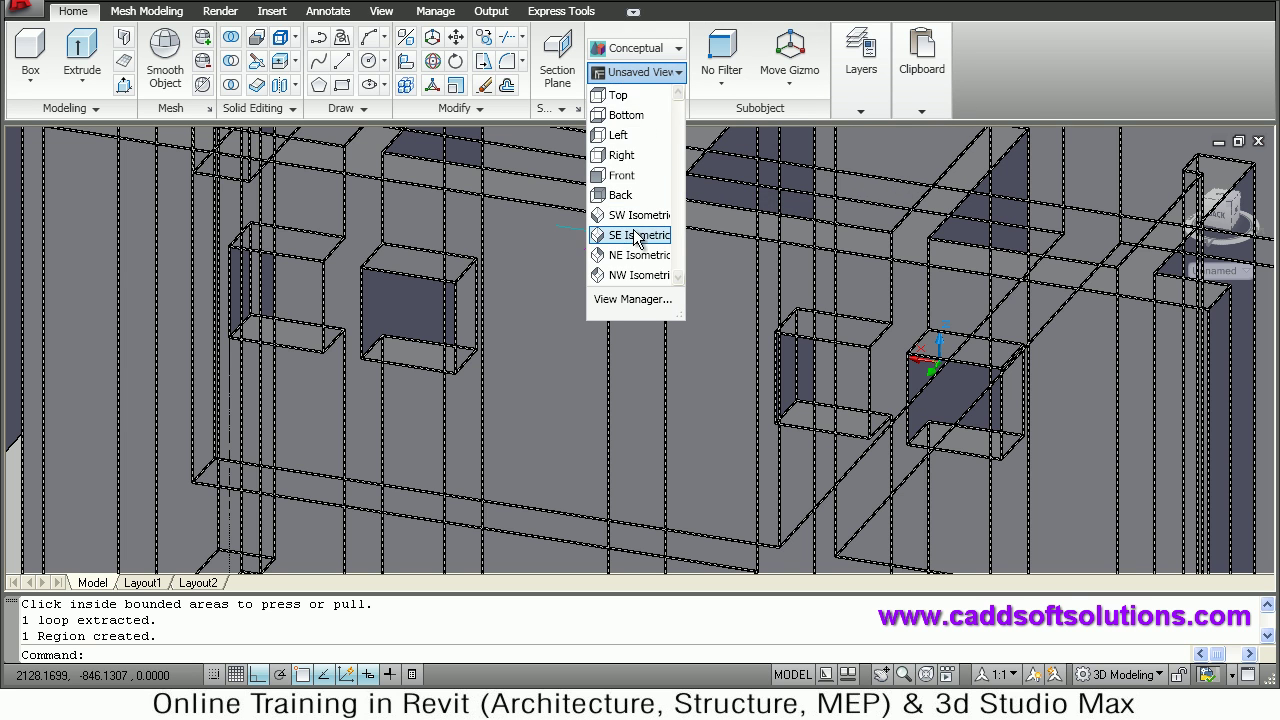
{"action": "left_click", "coordinate": [634, 234]}
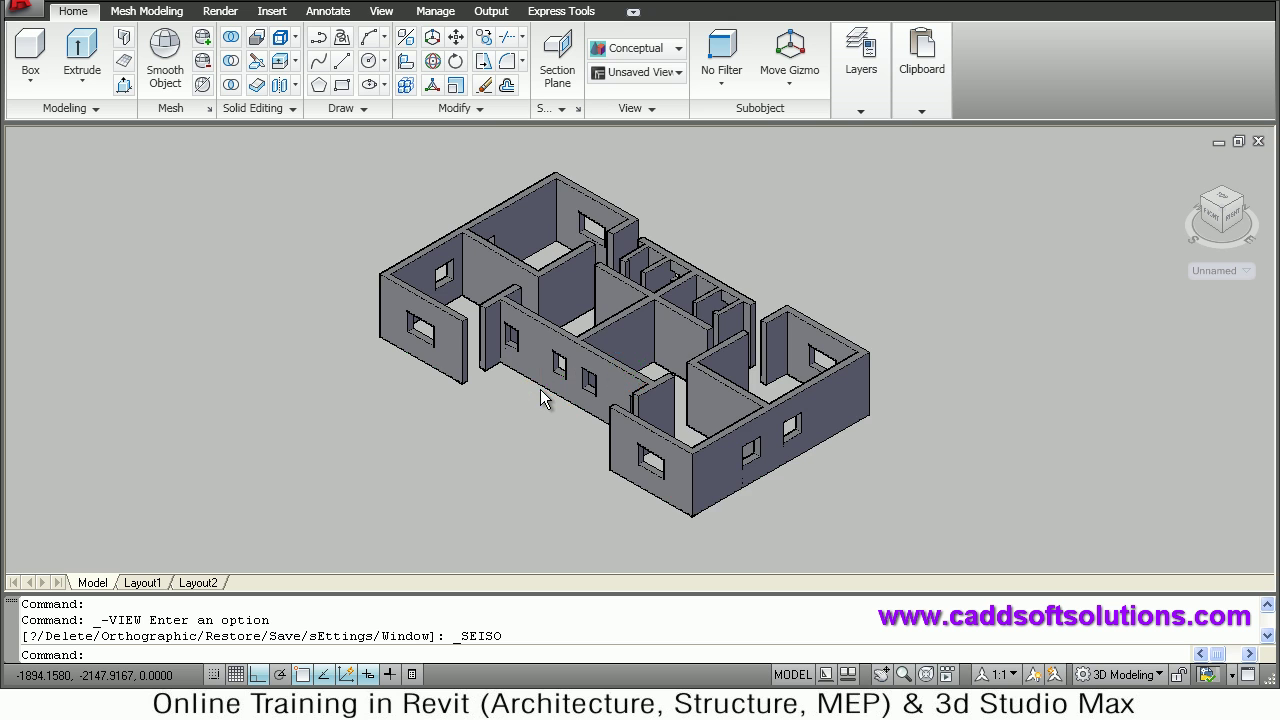
Examine the house model from the front side, checking the walls and their window openings.
{"action": "scroll", "coordinate": [540, 389], "scroll_direction": "up", "scroll_amount": 2}
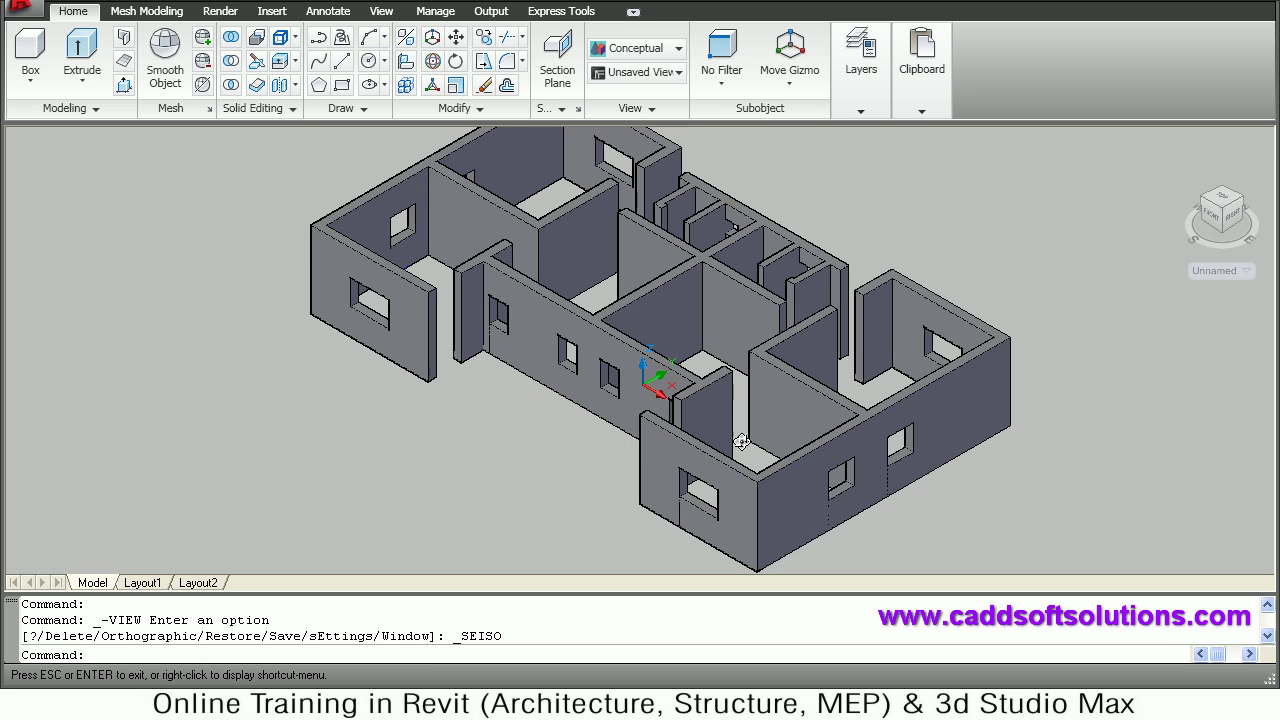
{"action": "left_click_drag", "start_coordinate": [750, 433], "coordinate": [746, 421]}
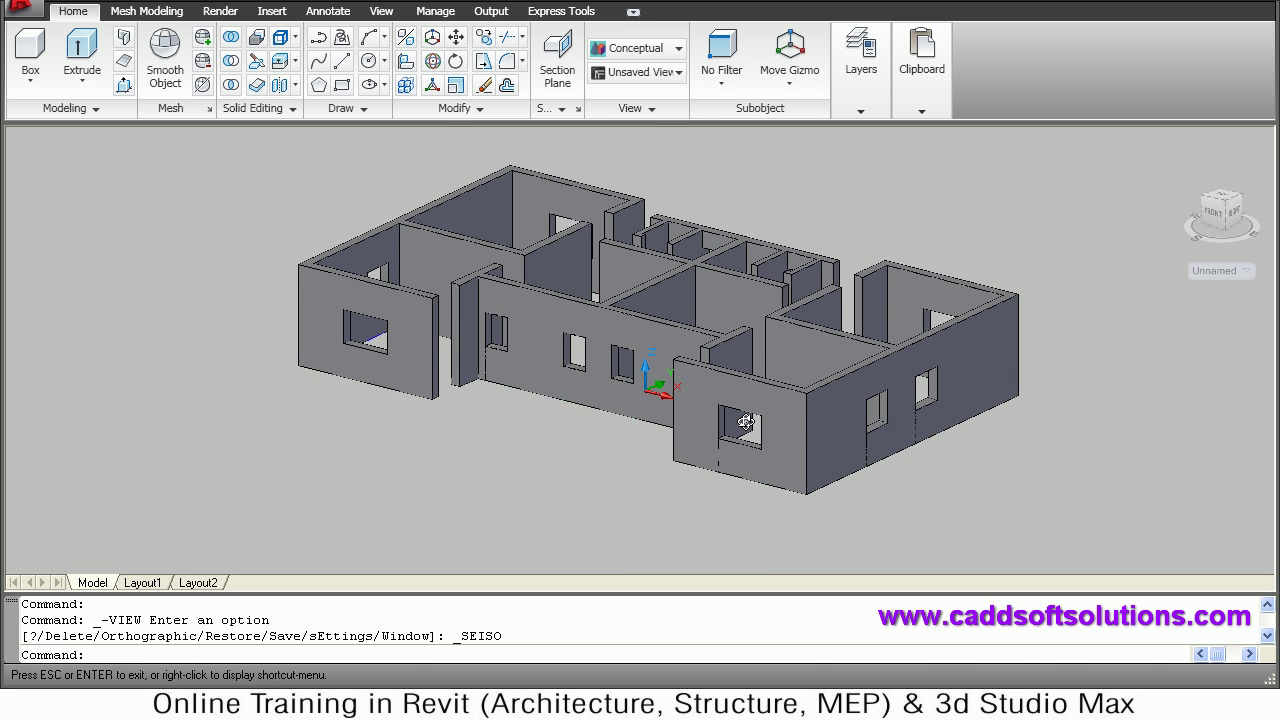
{"action": "key", "text": "Escape"}
{"action": "left_click", "coordinate": [634, 375]}
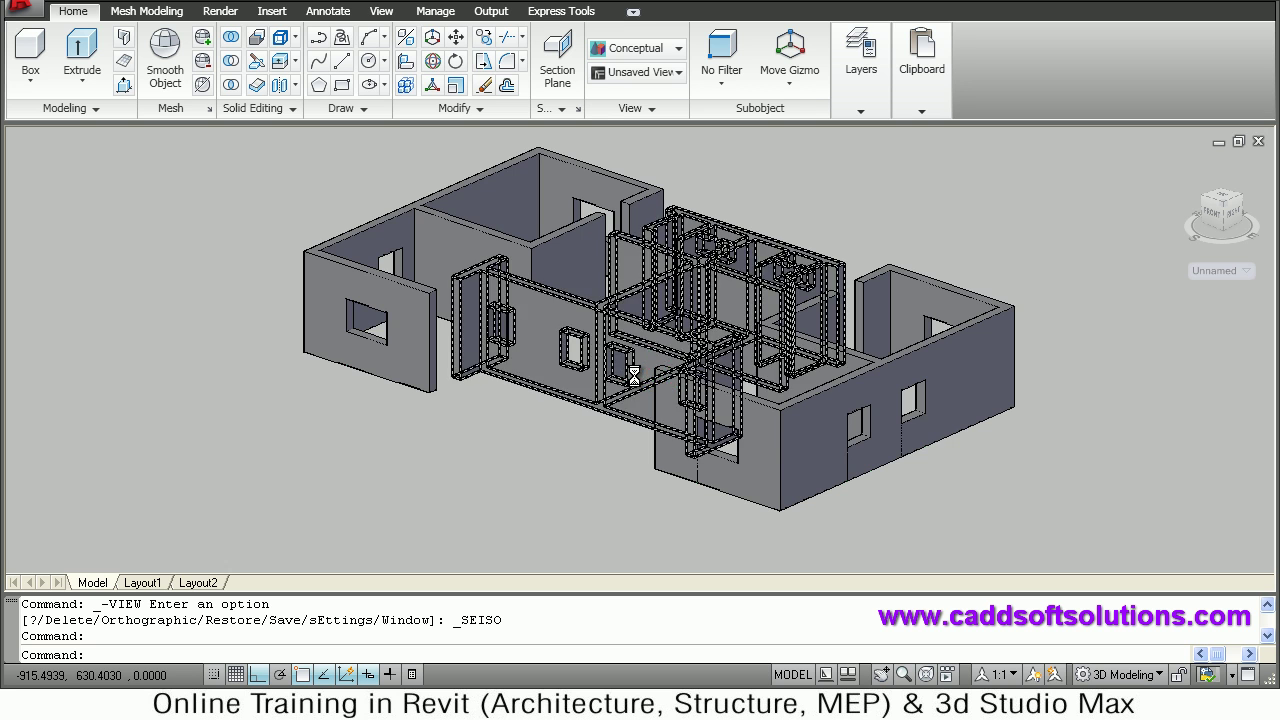
{"action": "scroll", "coordinate": [634, 375], "scroll_direction": "down", "scroll_amount": 2}
{"action": "scroll", "coordinate": [634, 375], "scroll_direction": "up", "scroll_amount": 1}
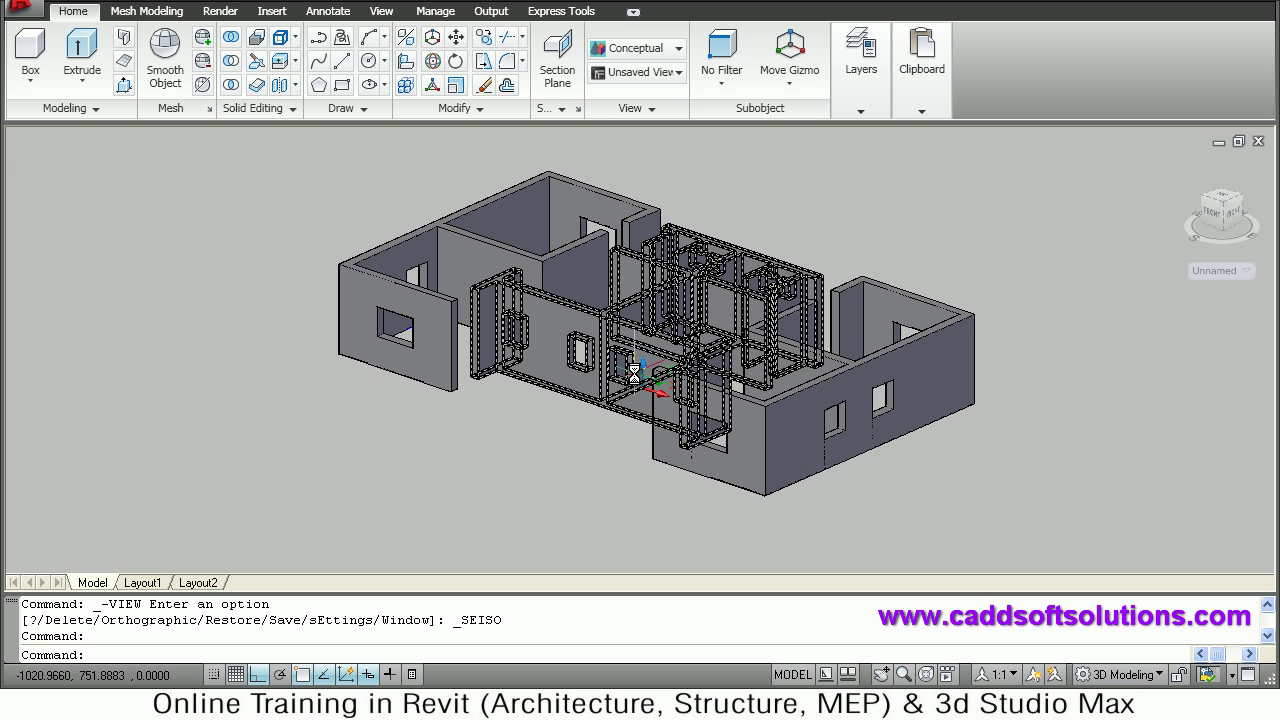
{"action": "scroll", "coordinate": [634, 375], "scroll_direction": "up", "scroll_amount": 1}
{"action": "key", "text": "Escape"}
{"action": "scroll", "coordinate": [645, 398], "scroll_direction": "up", "scroll_amount": 1}
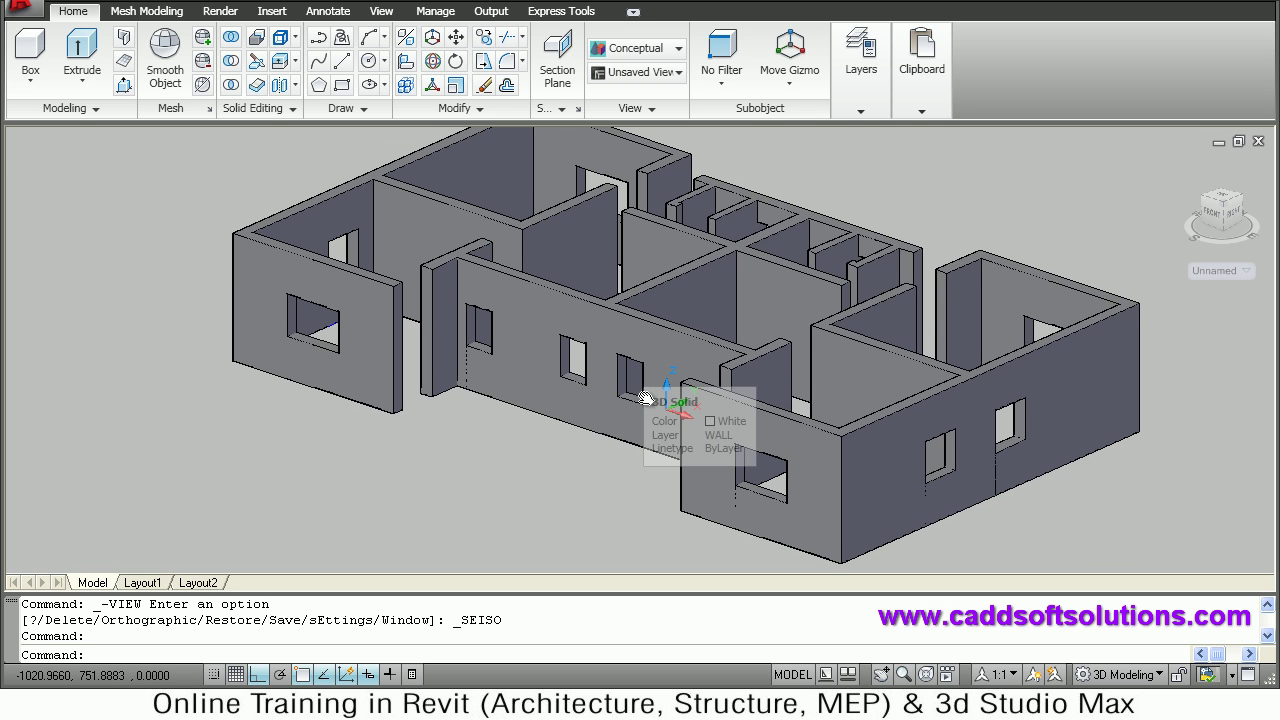
{"action": "left_click", "coordinate": [443, 345]}
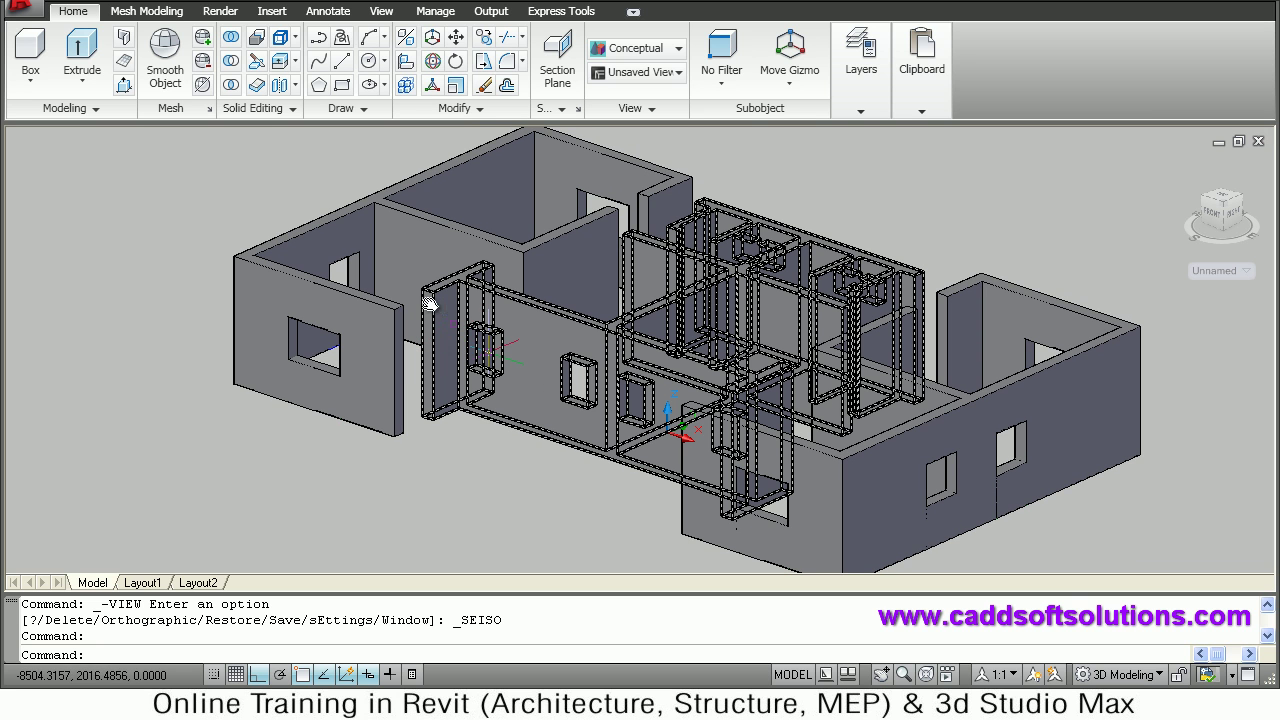
{"action": "left_click", "coordinate": [418, 325]}
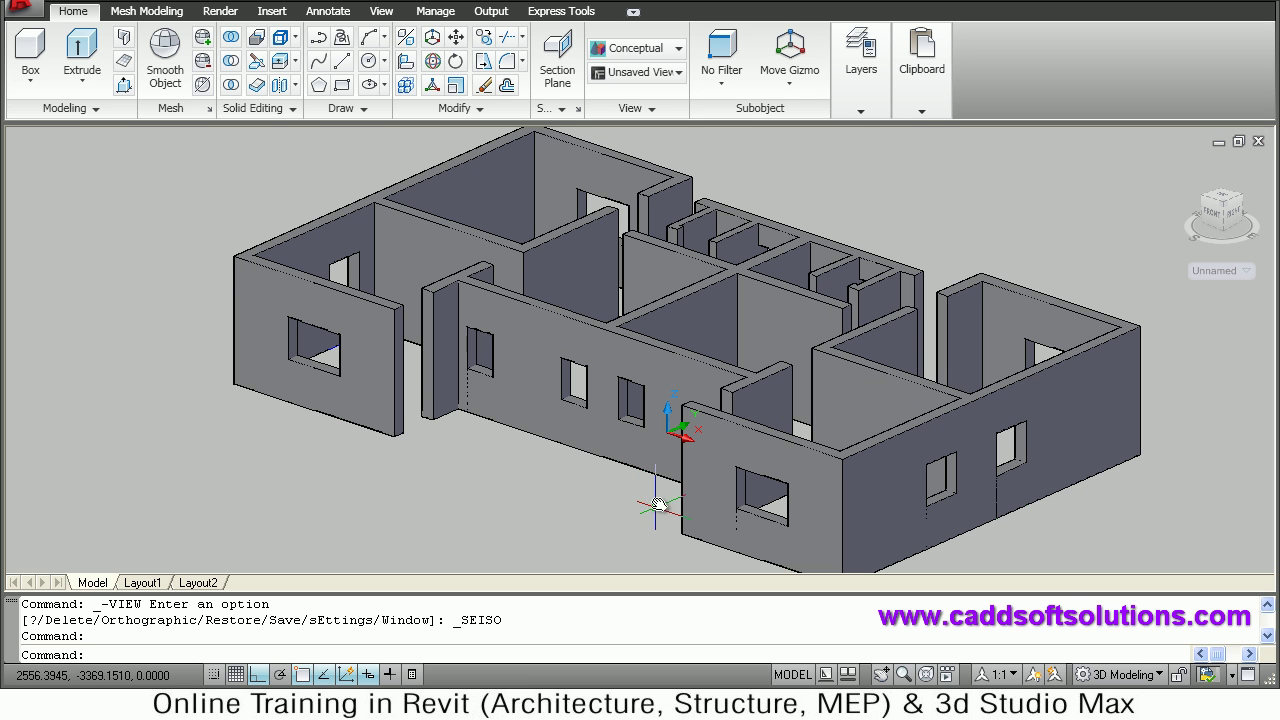
{"action": "mouse_move", "coordinate": [652, 497]}
{"action": "middle_mouse_down"}
{"action": "mouse_move", "coordinate": [657, 470]}
{"action": "mouse_move", "coordinate": [640, 478]}
{"action": "middle_mouse_up"}
{"action": "scroll", "coordinate": [657, 470], "scroll_direction": "up", "scroll_amount": 2}
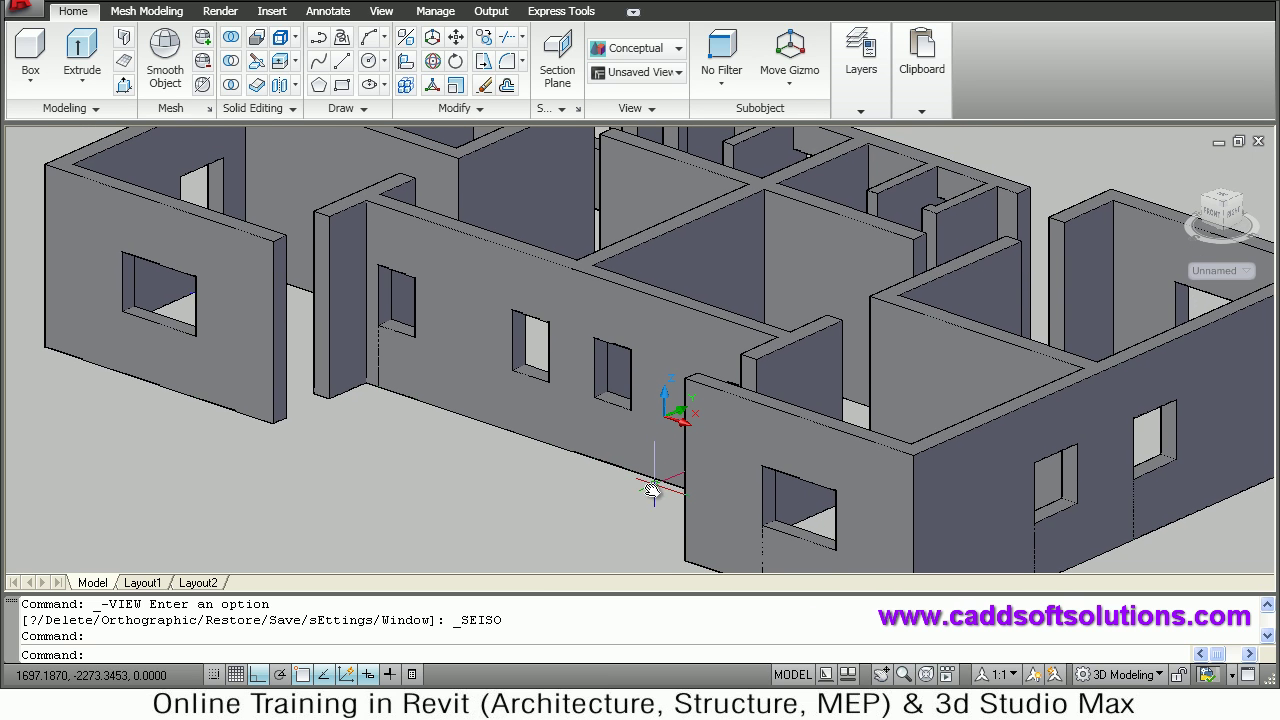